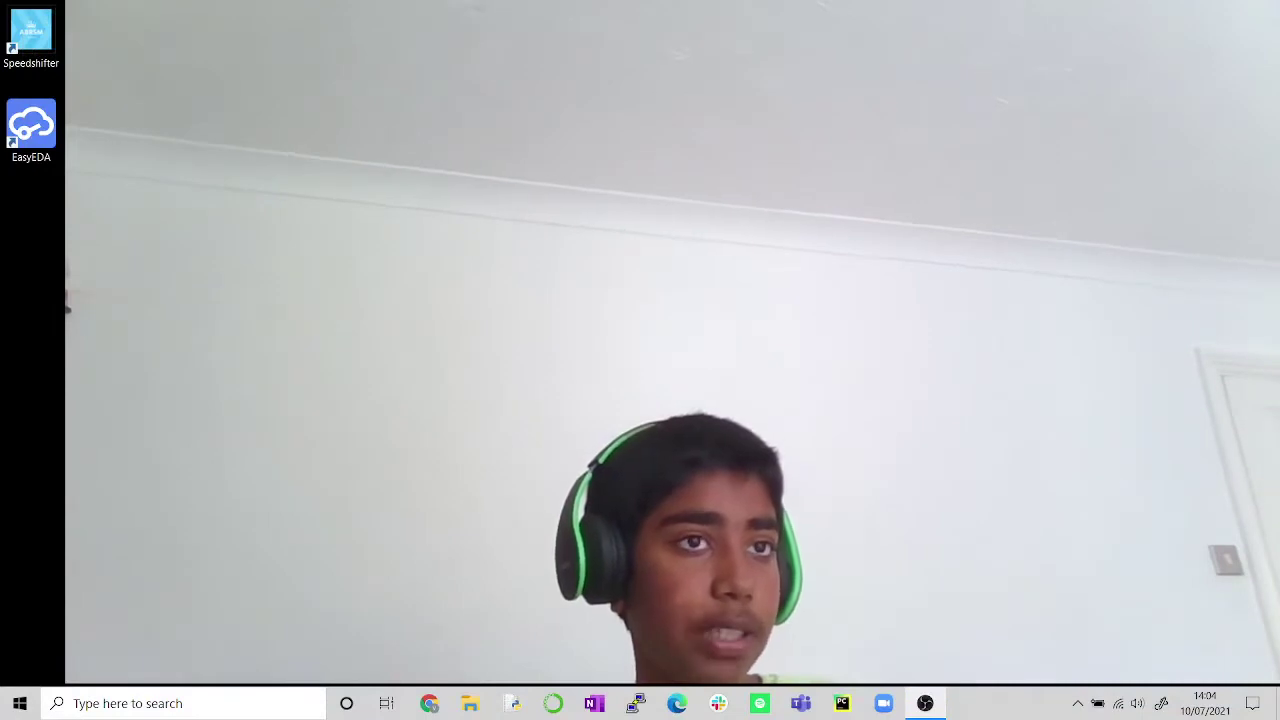
Switch to Chrome, load the easyeda.com website and launch its standard editor
left_click(39, 161)
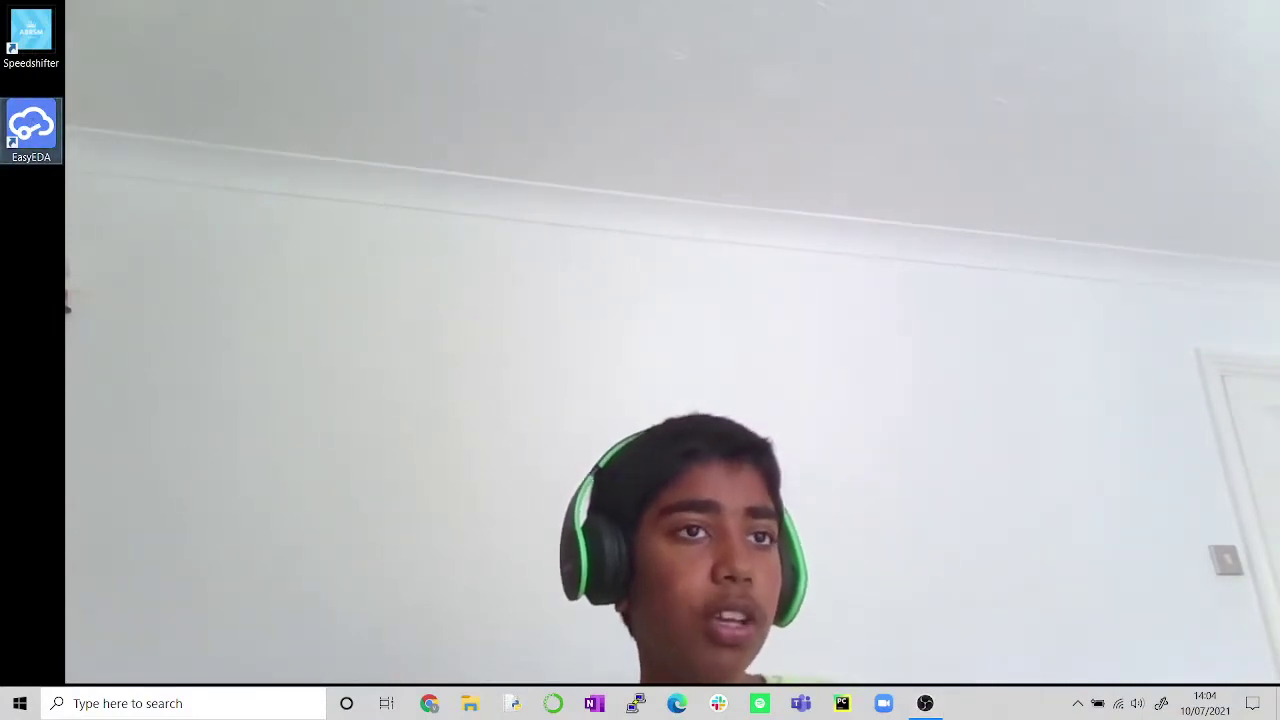
key("alt+Tab")
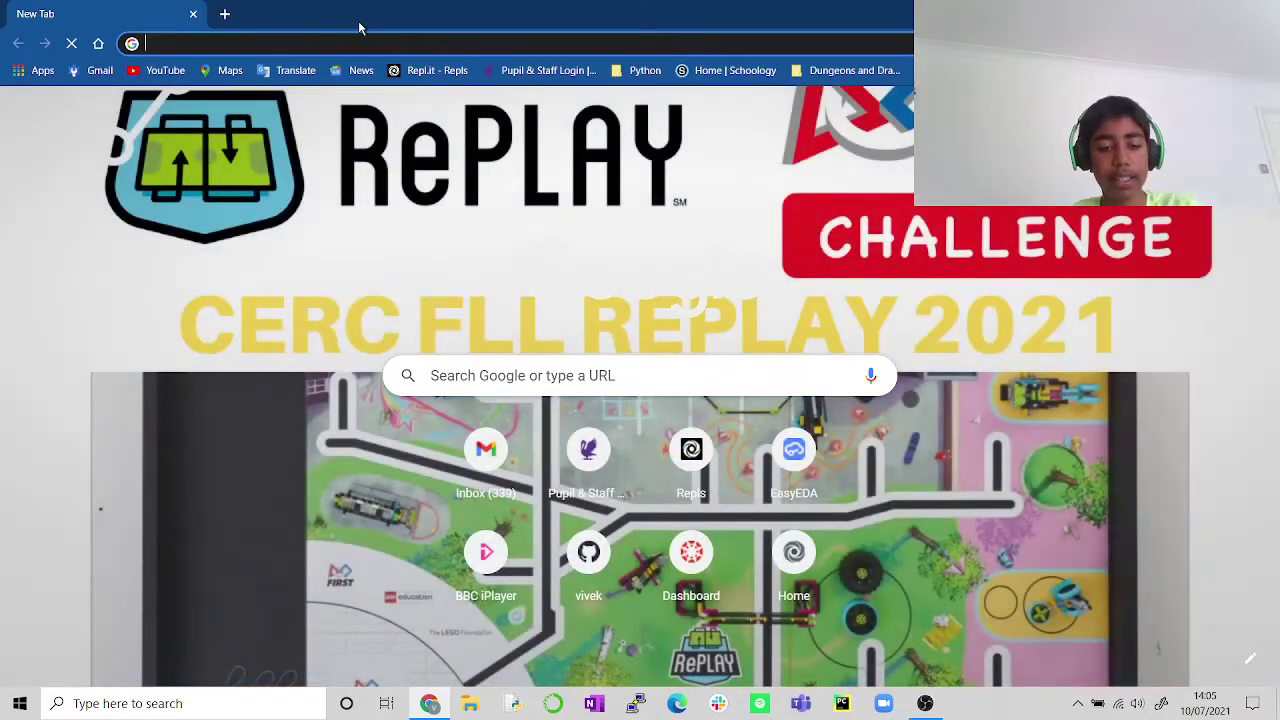
type("eas")
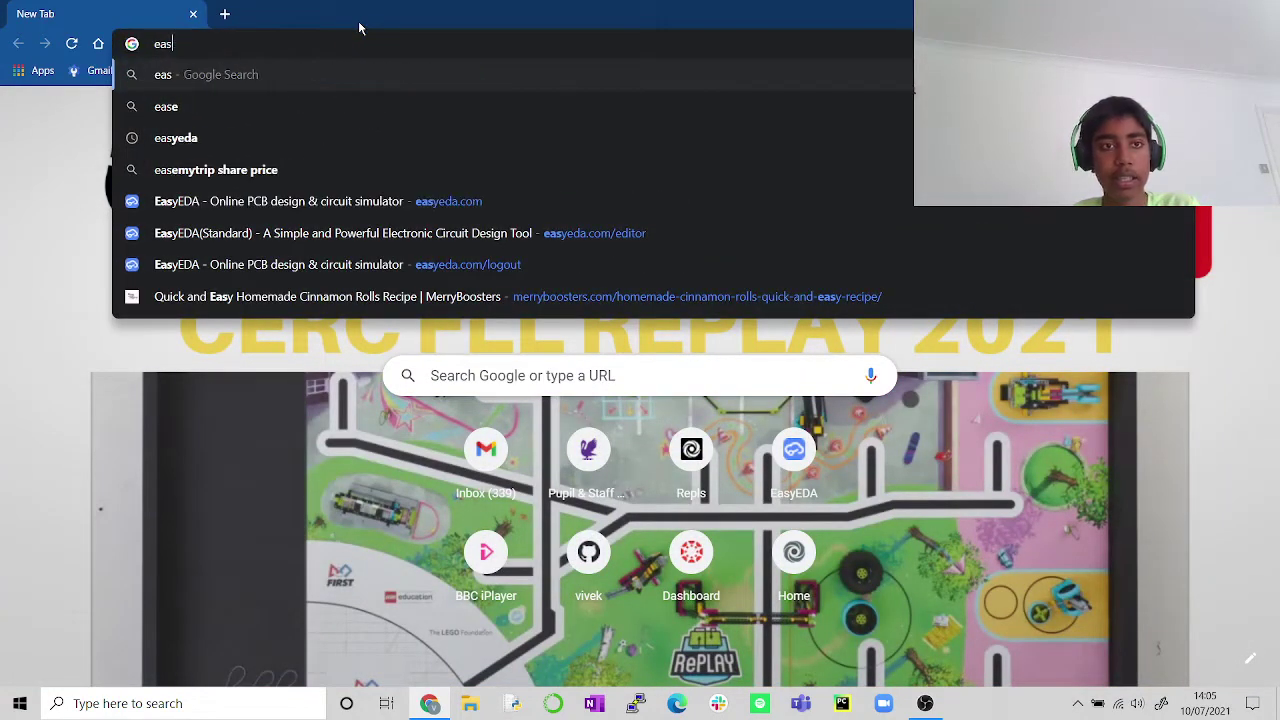
type("y")
key("Return")
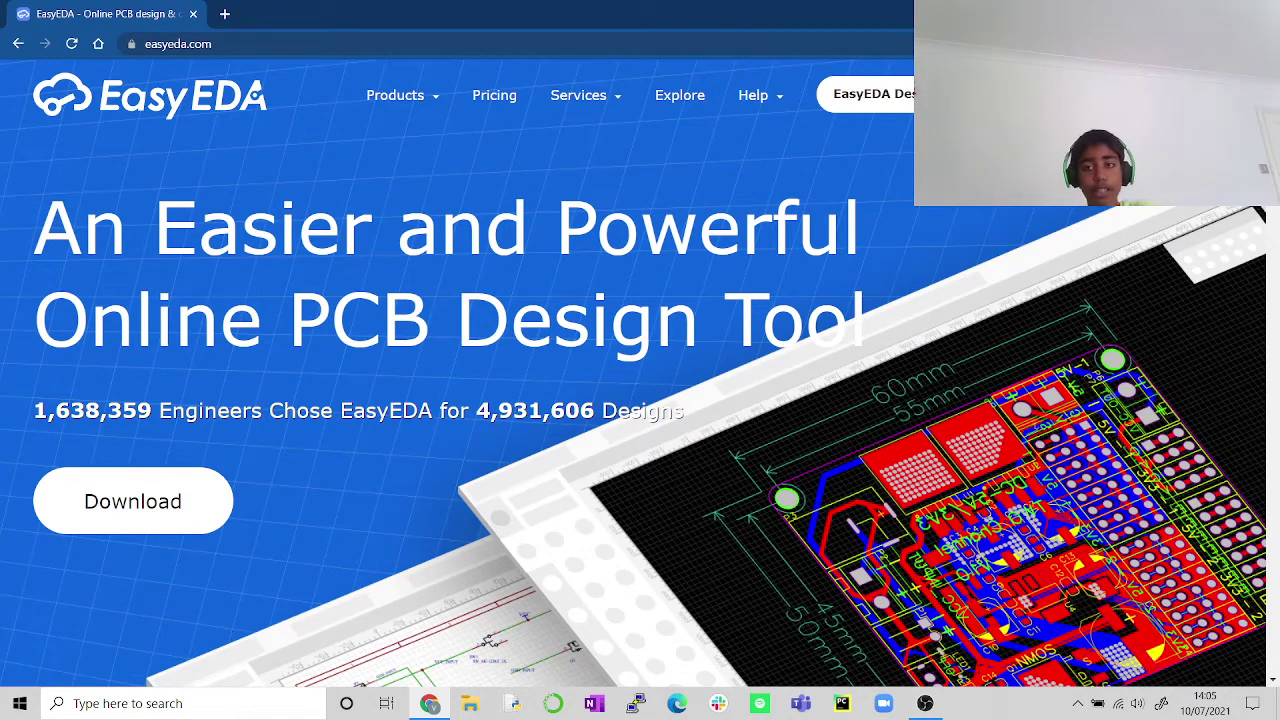
mouse_move(1238, 95)
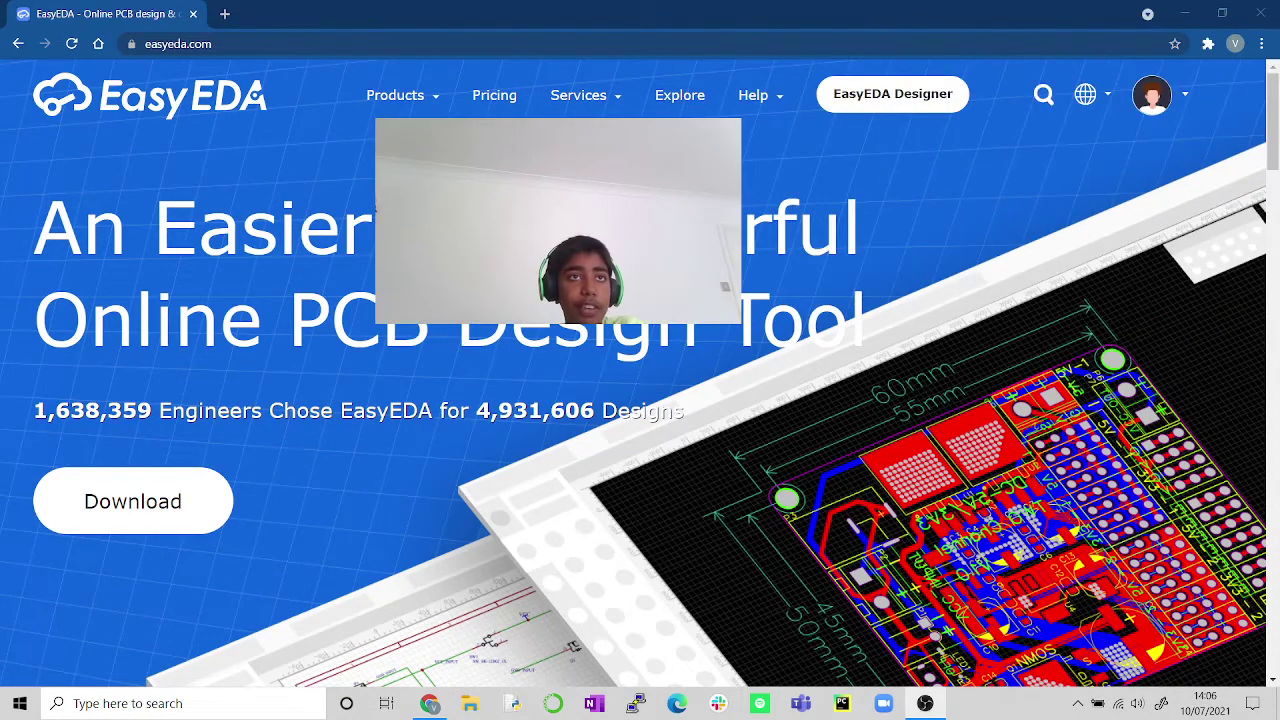
mouse_move(1177, 93)
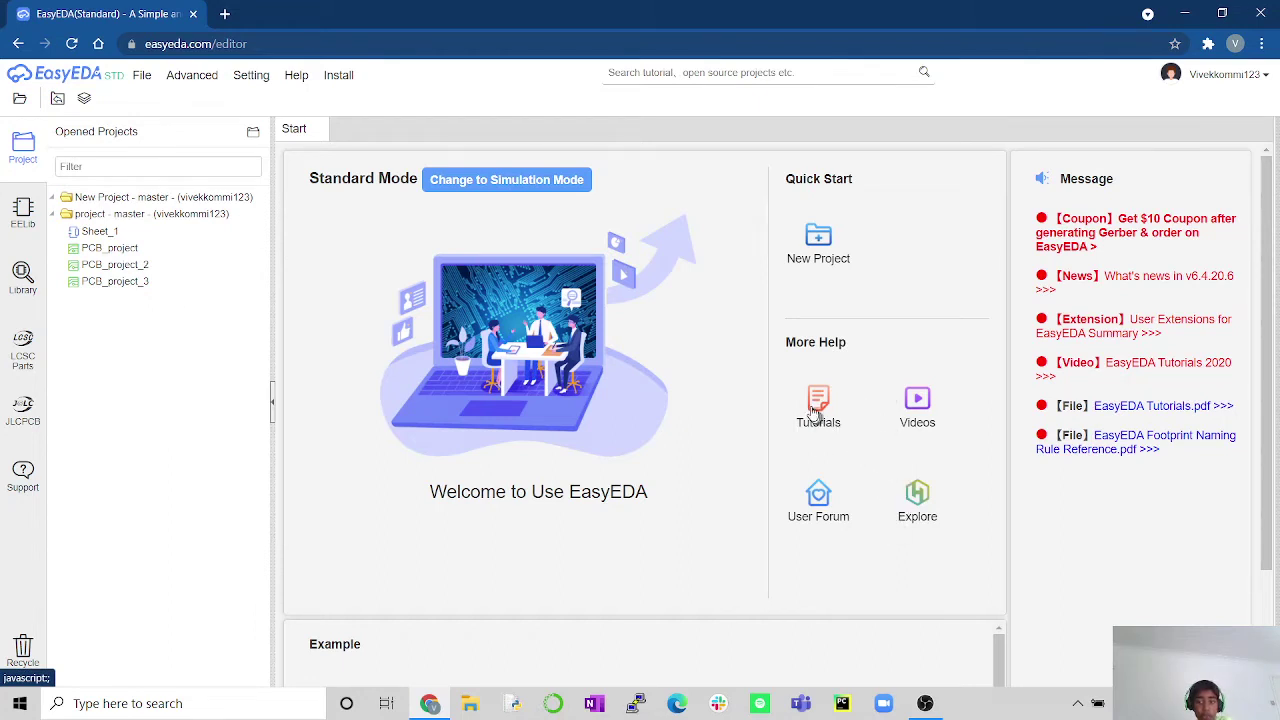
Create and save a new project titled "LED Project"
left_click(828, 256)
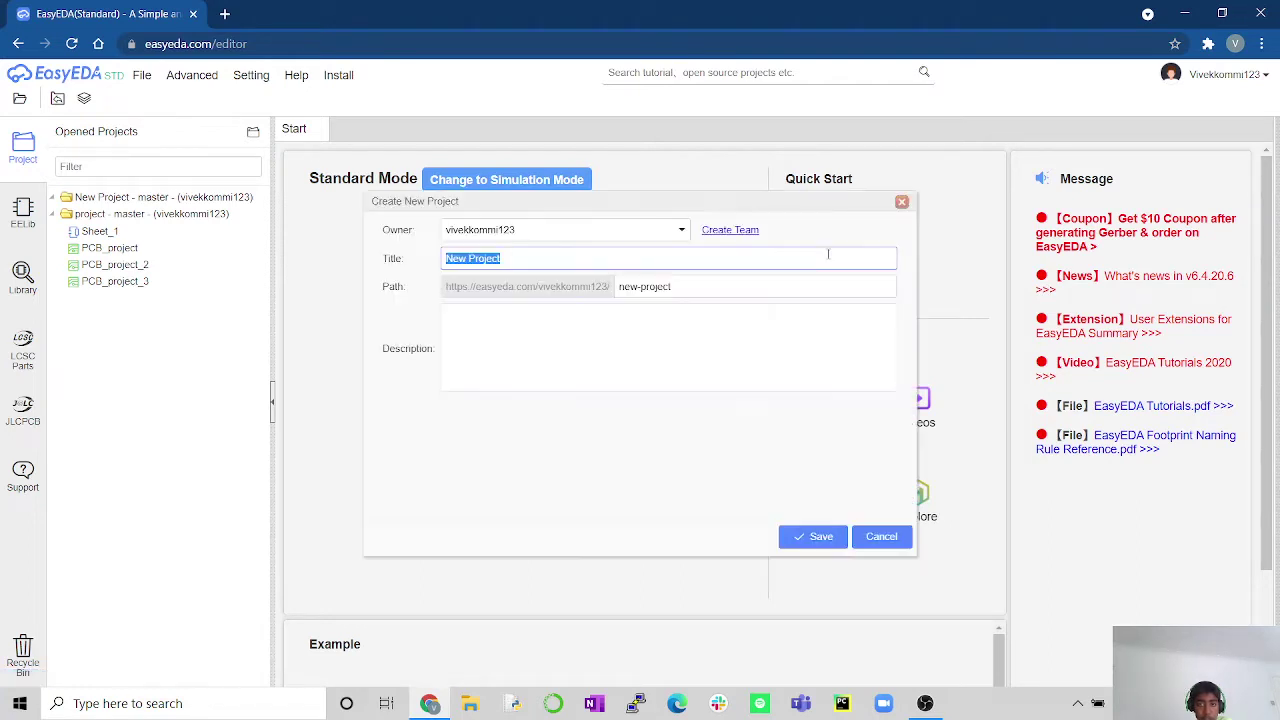
key("BackSpace")
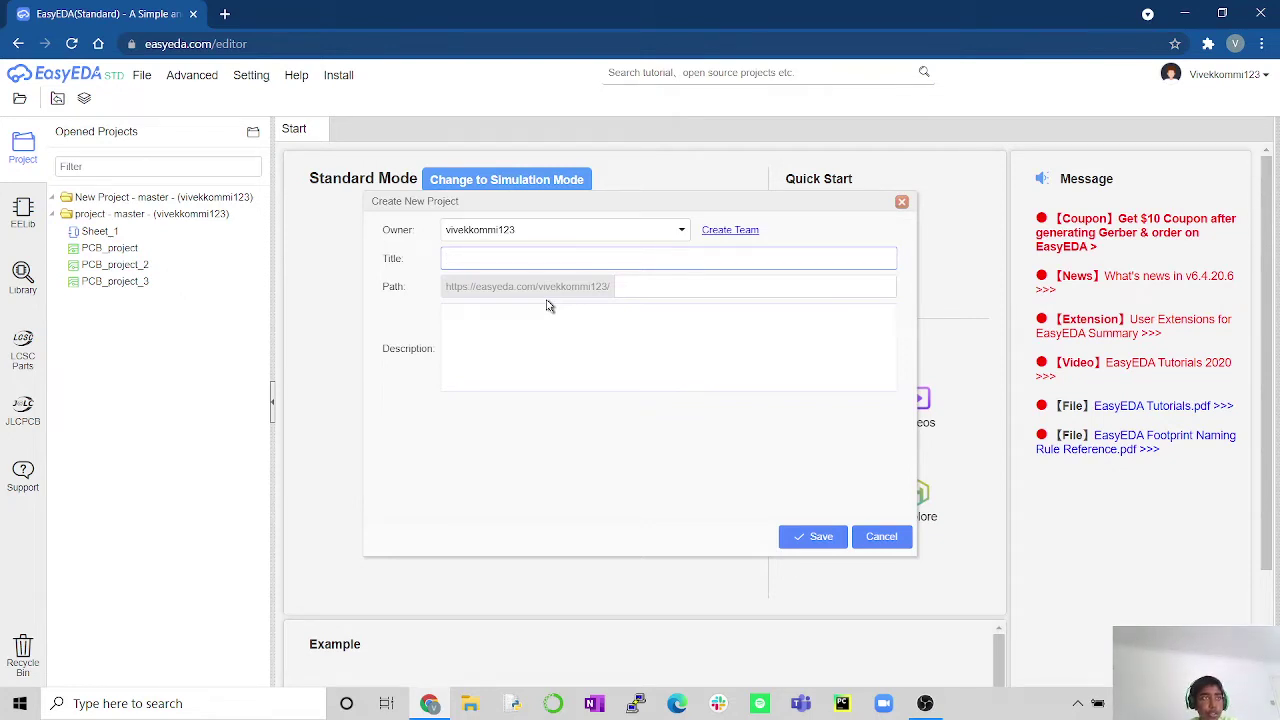
type("LED Pro")
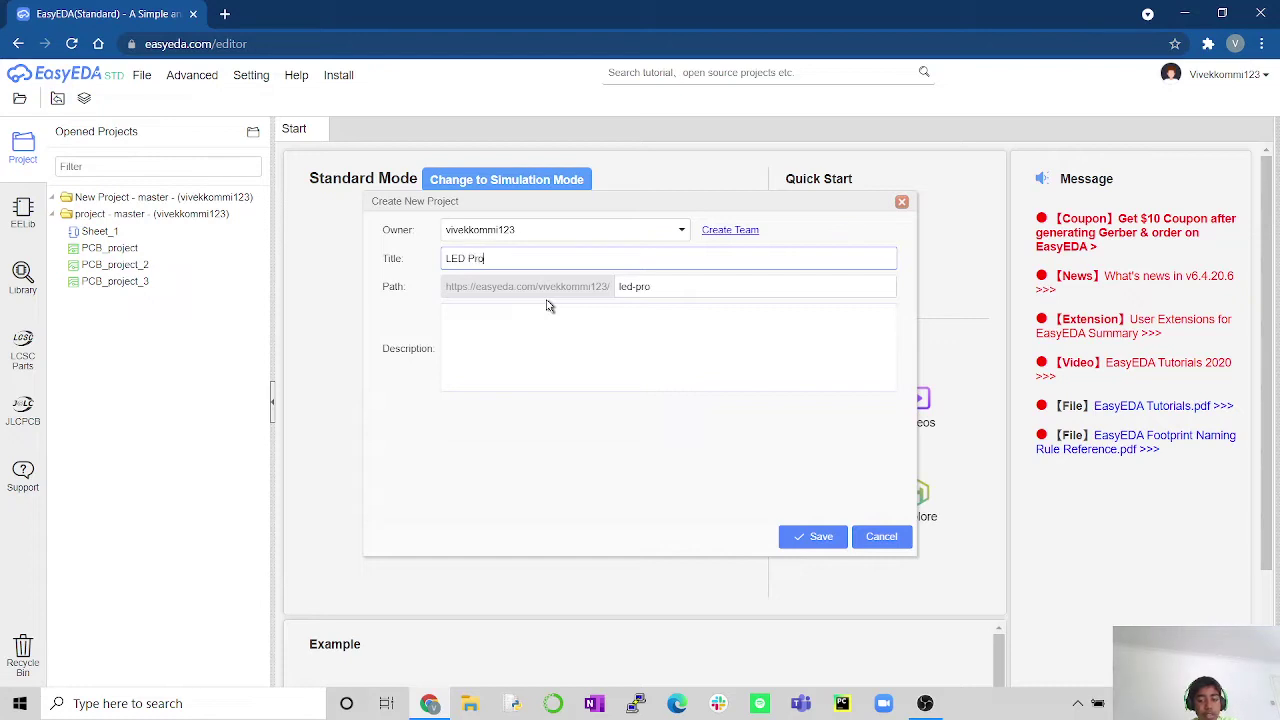
type("ject")
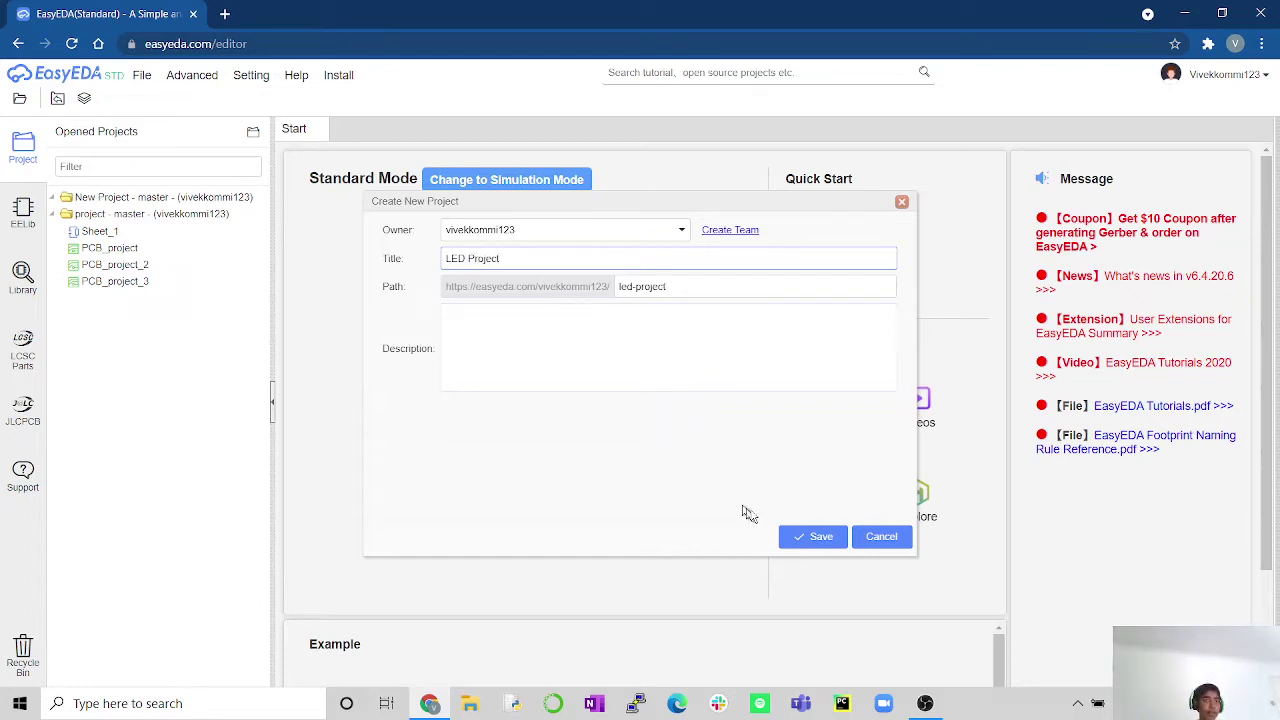
left_click(820, 542)
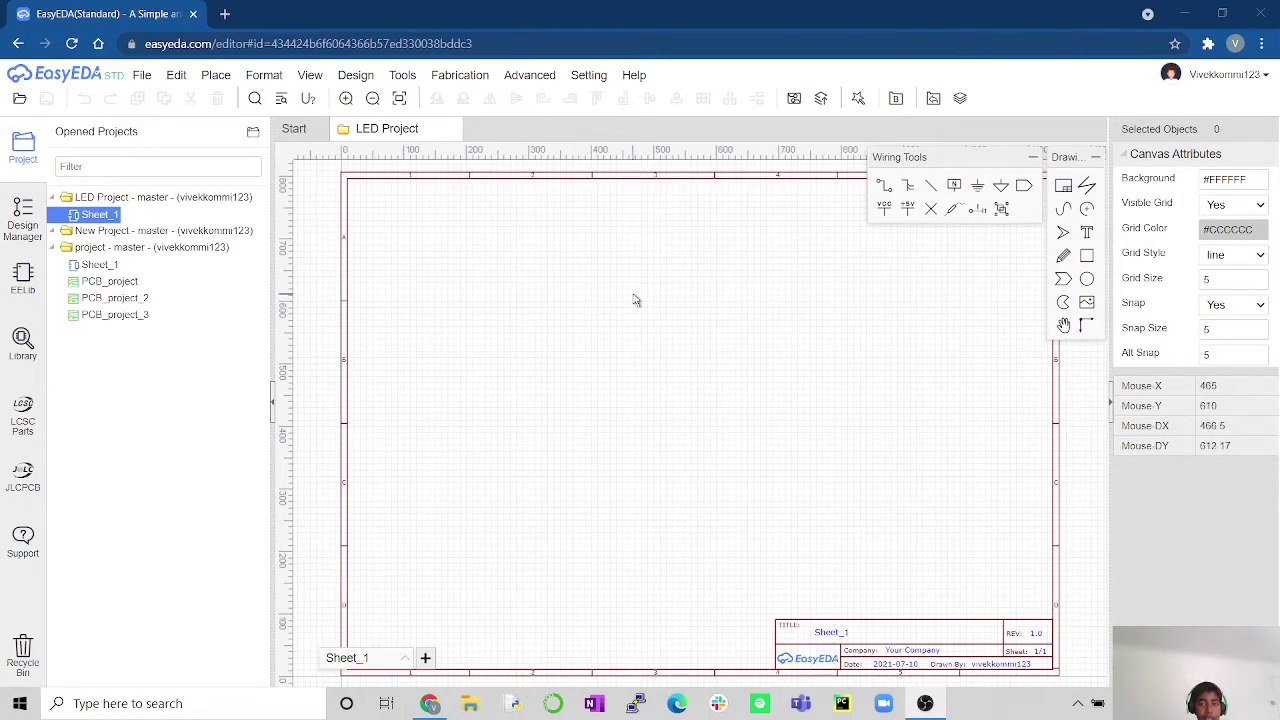
scroll(634, 300, "down", 1)
scroll(634, 291, "up", 1)
scroll(668, 340, "down", 3)
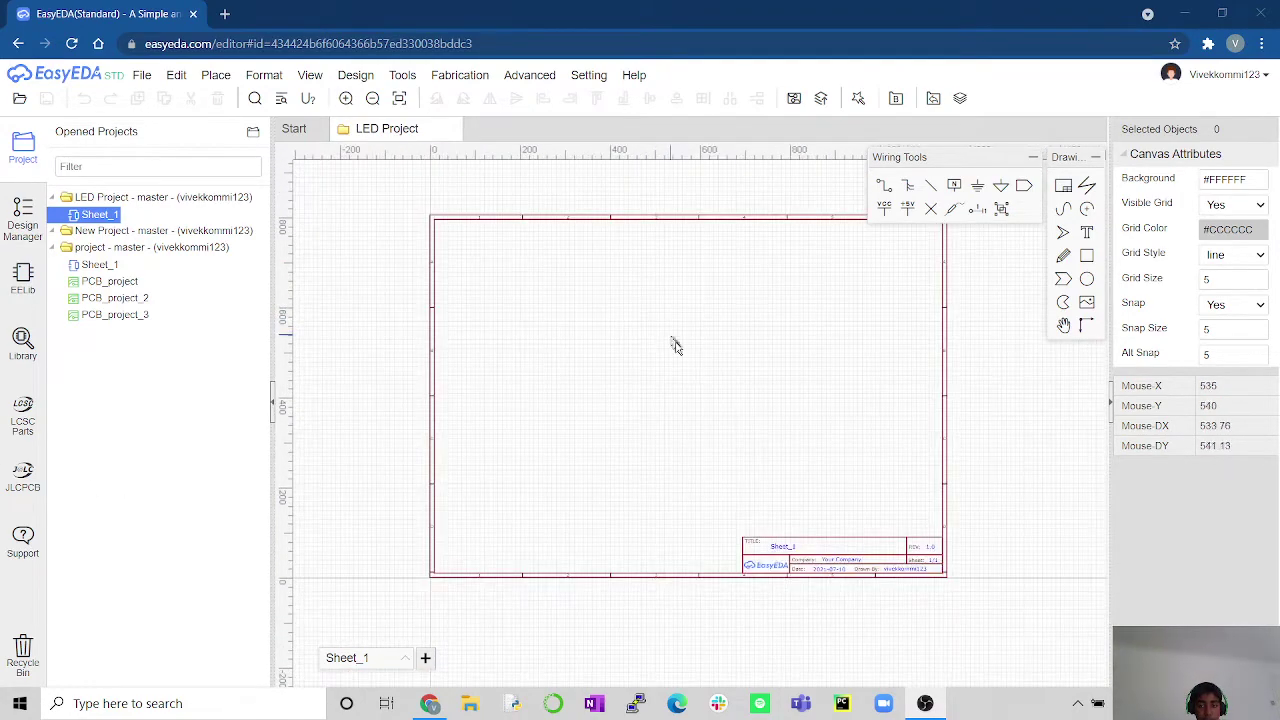
scroll(645, 370, "up", 1)
scroll(645, 380, "down", 1)
scroll(655, 394, "up", 1)
scroll(659, 396, "down", 1)
left_click(402, 75)
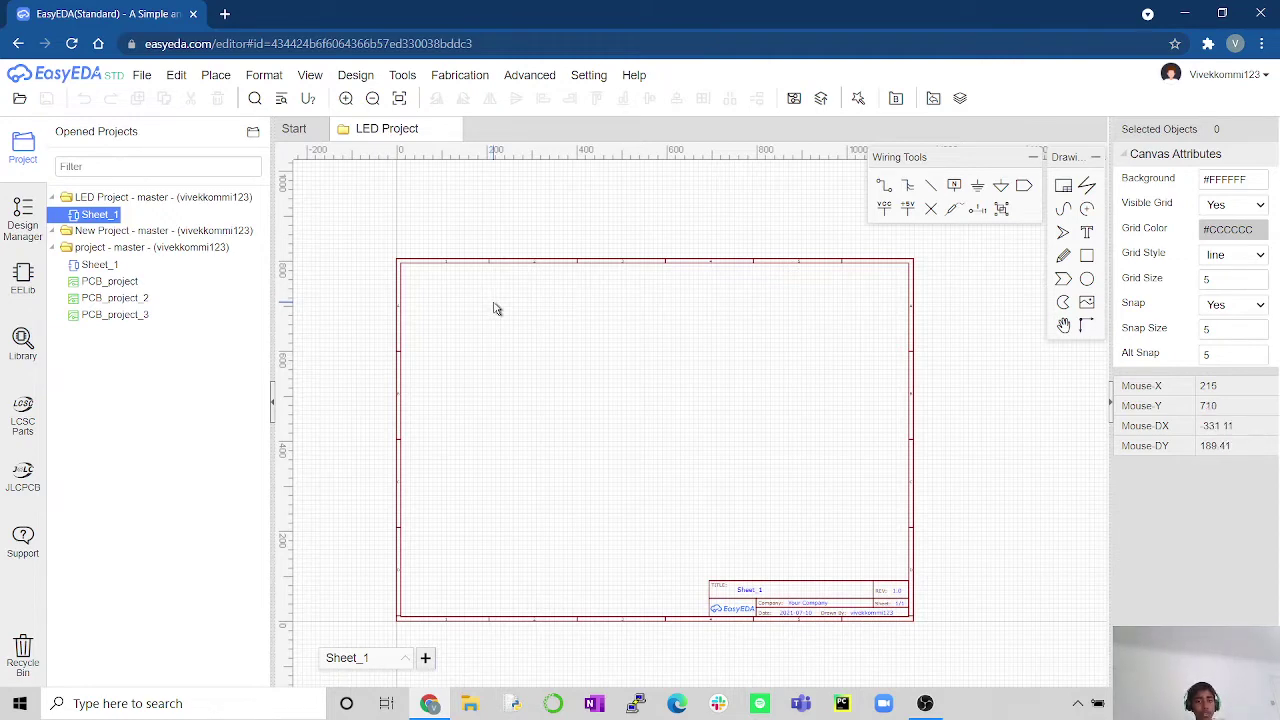
left_click(176, 76)
mouse_move(147, 78)
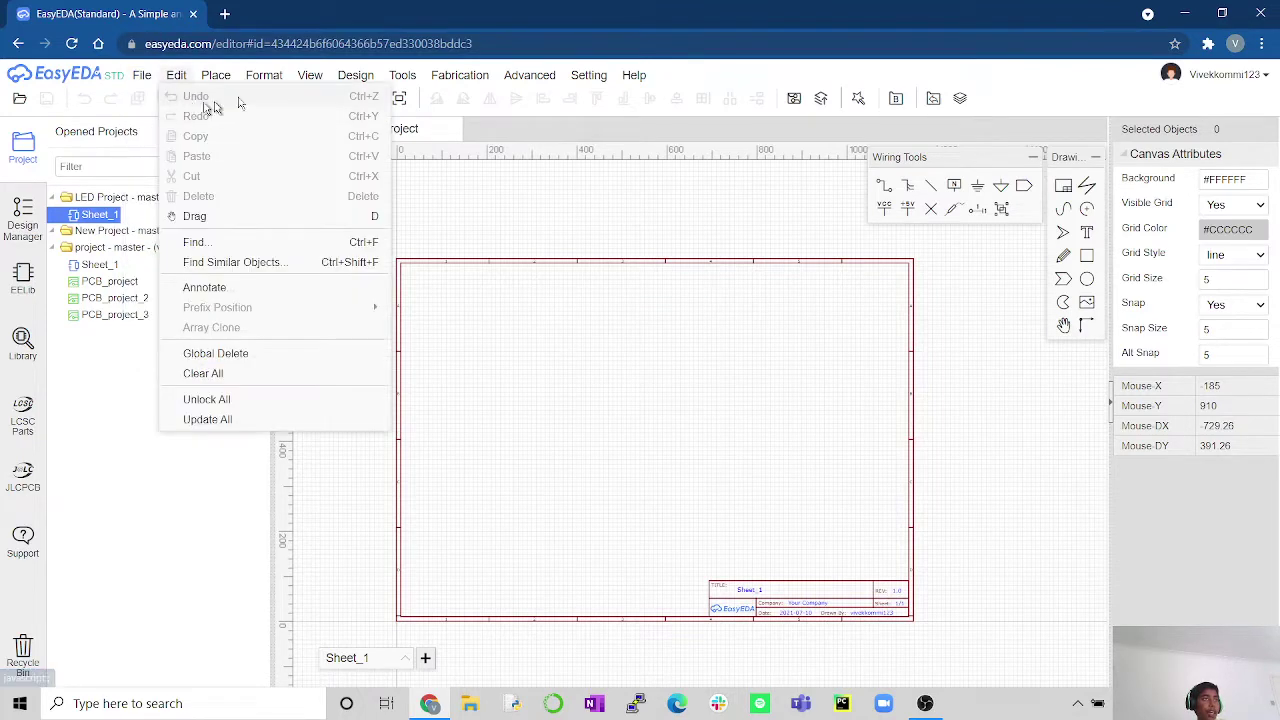
mouse_move(362, 84)
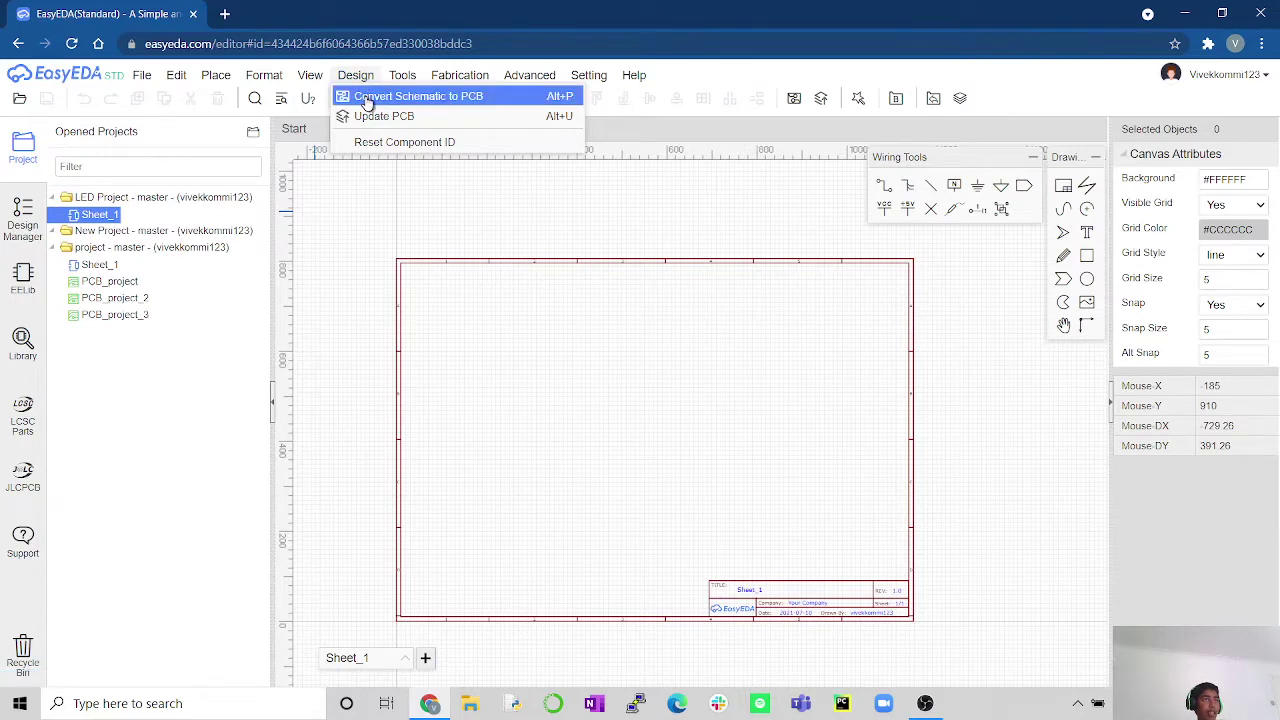
left_click(370, 97)
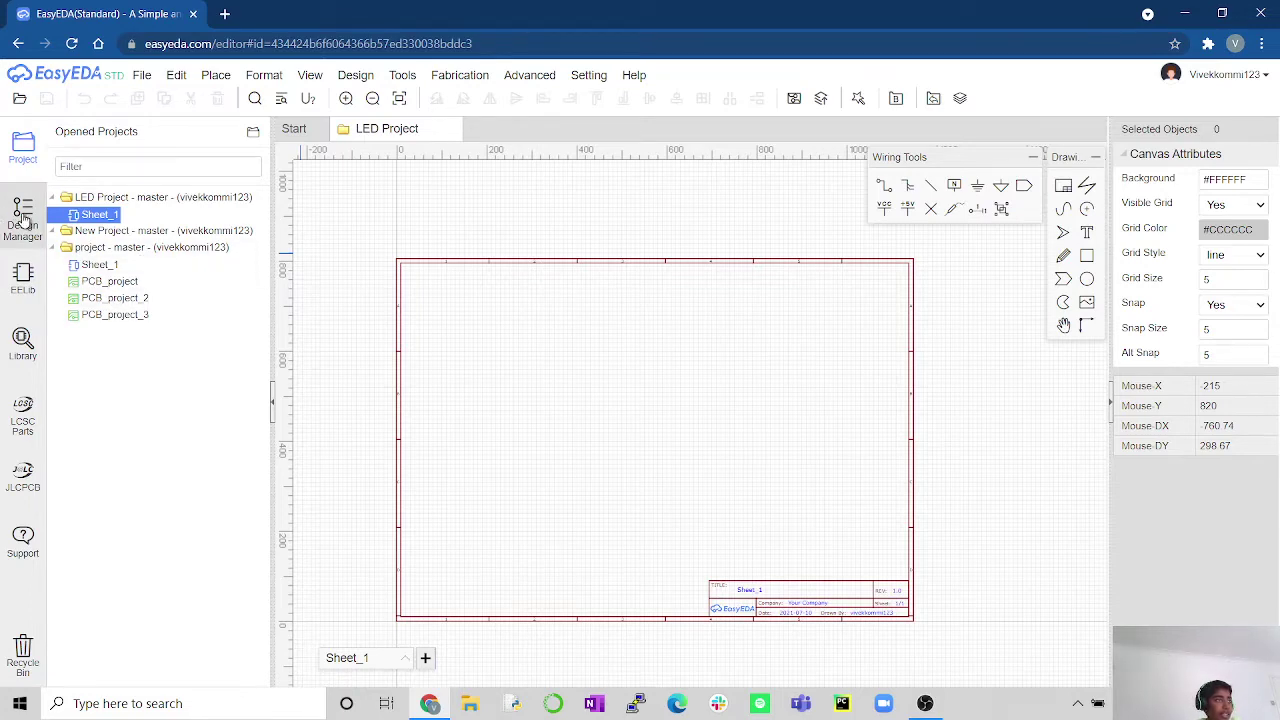
Show the EELib list of basic components
left_click(24, 228)
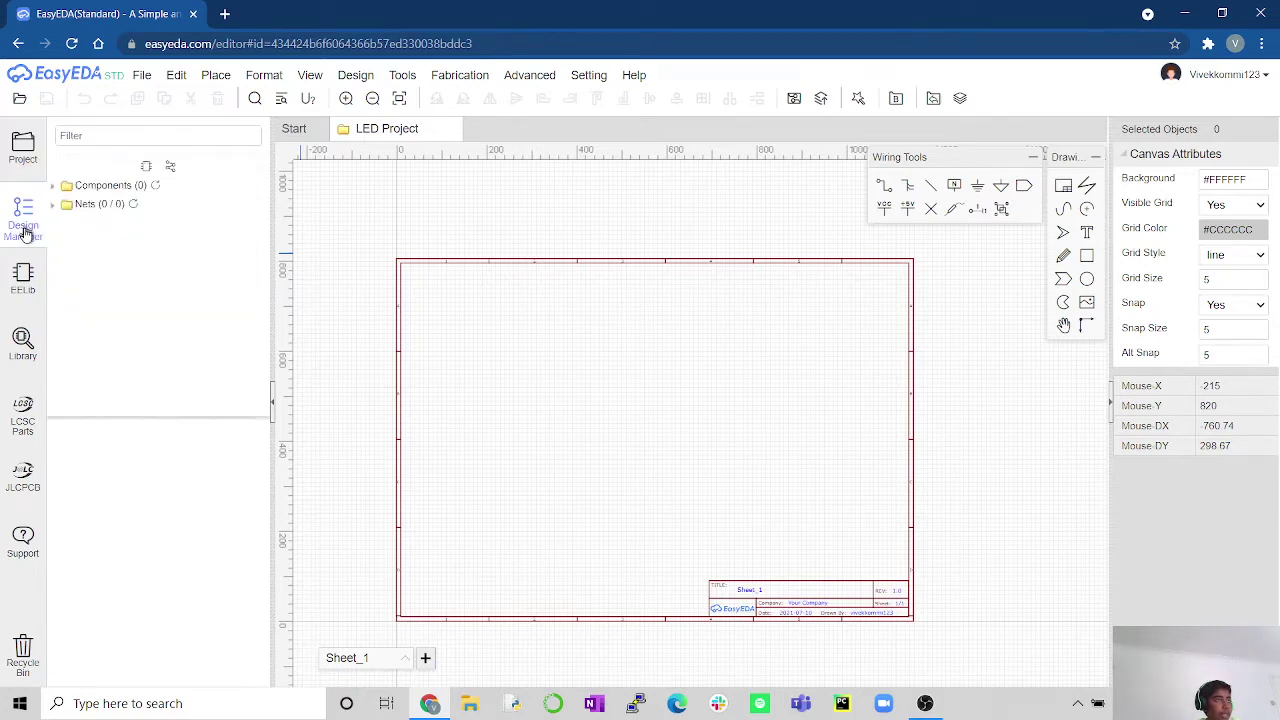
left_click(30, 306)
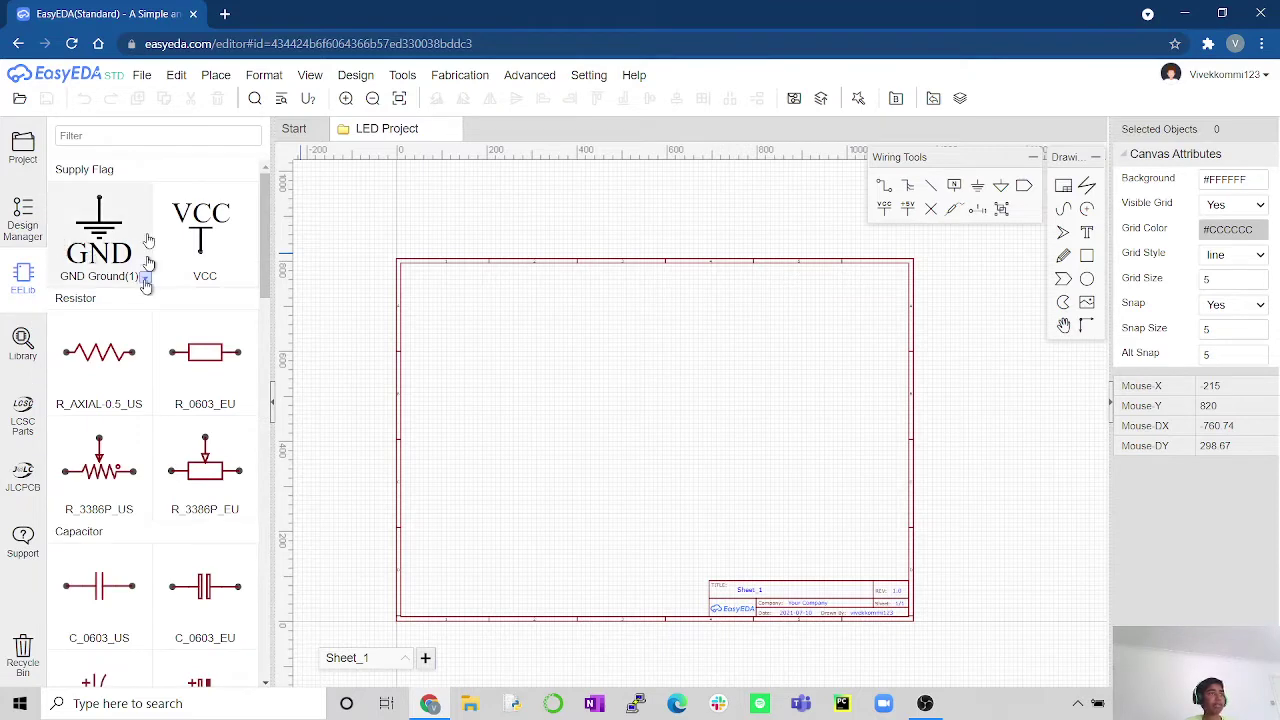
Search the symbol library for "rfid" and close the library without placing a part
left_click(33, 362)
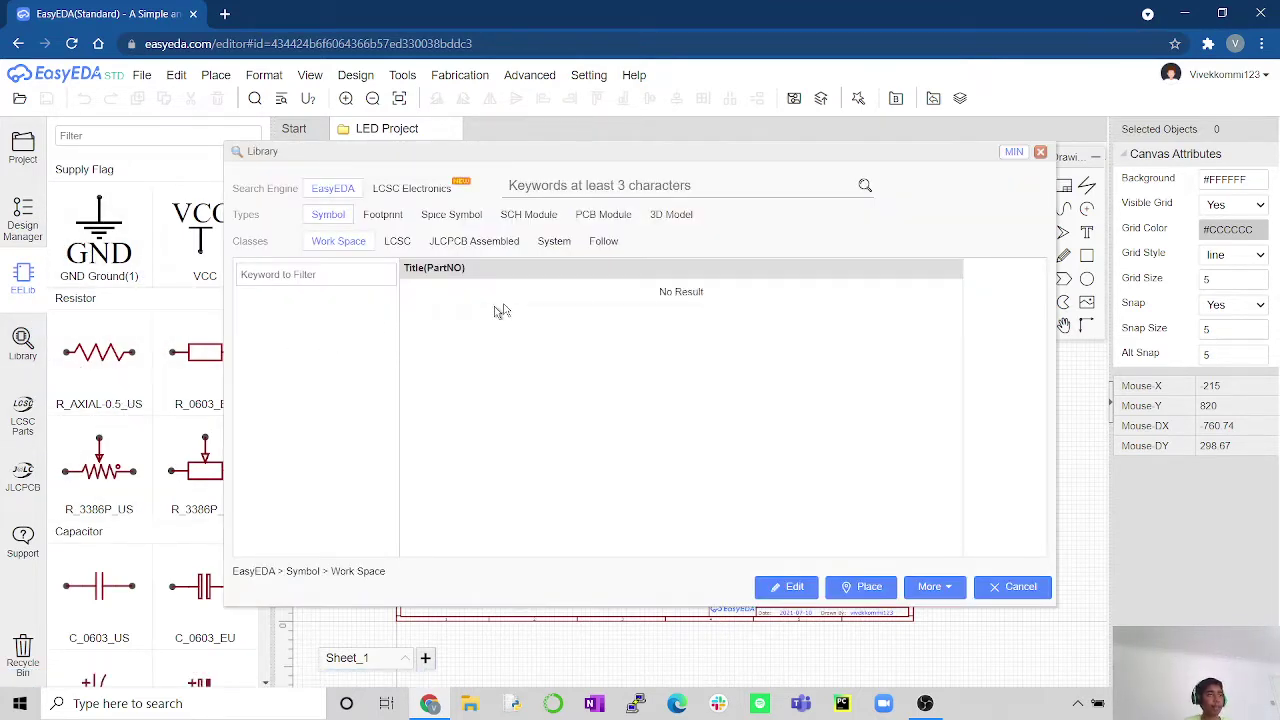
scroll(118, 370, "down", 5)
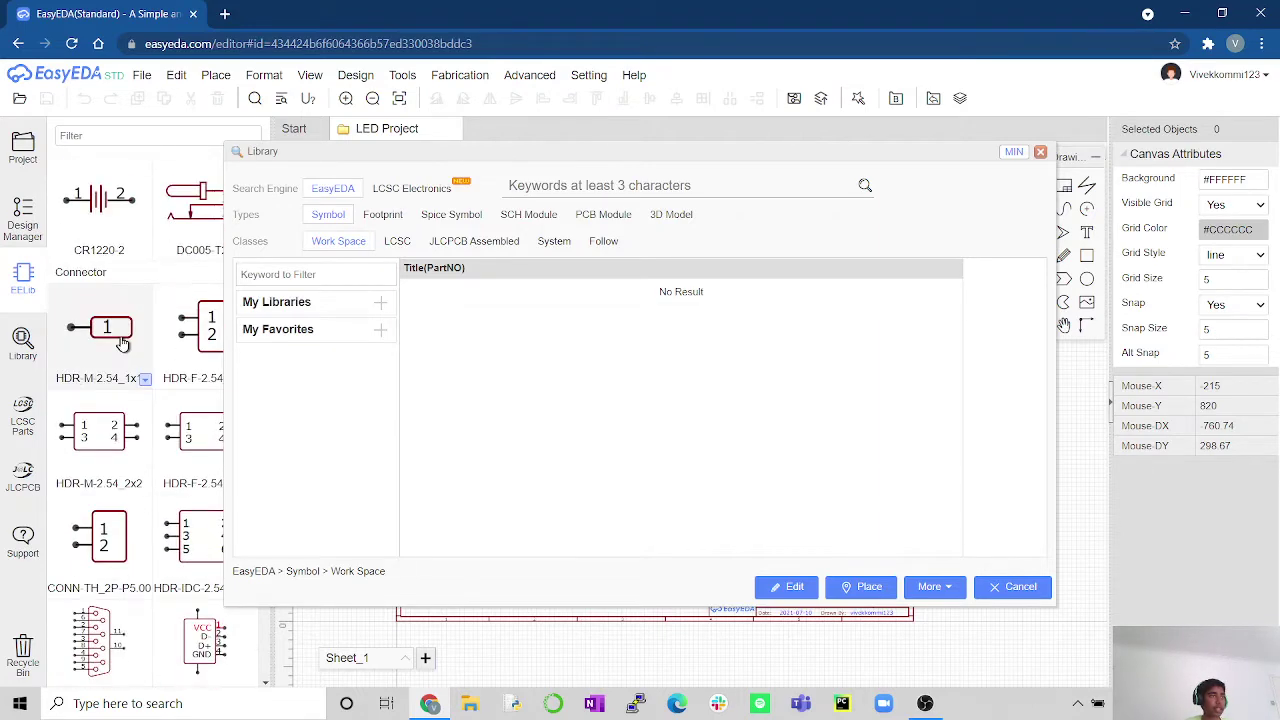
scroll(122, 343, "down", 10)
scroll(140, 370, "up", 14)
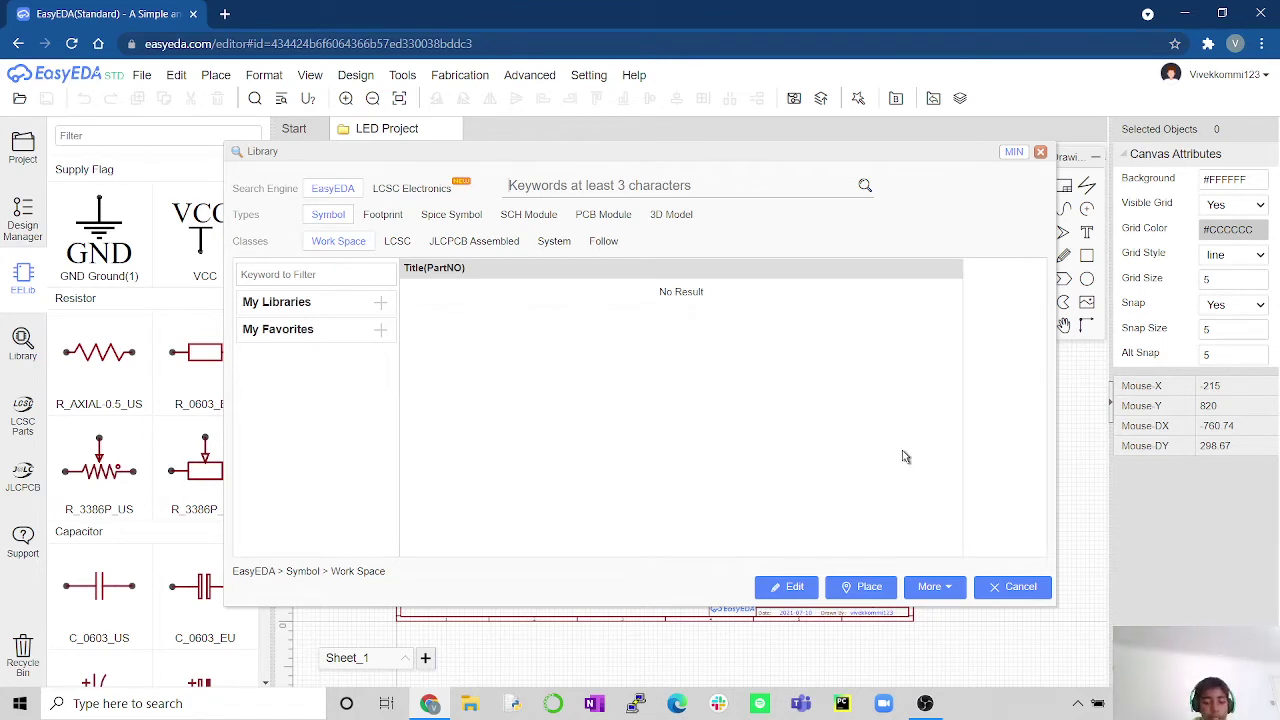
type("d")
key("BackSpace")
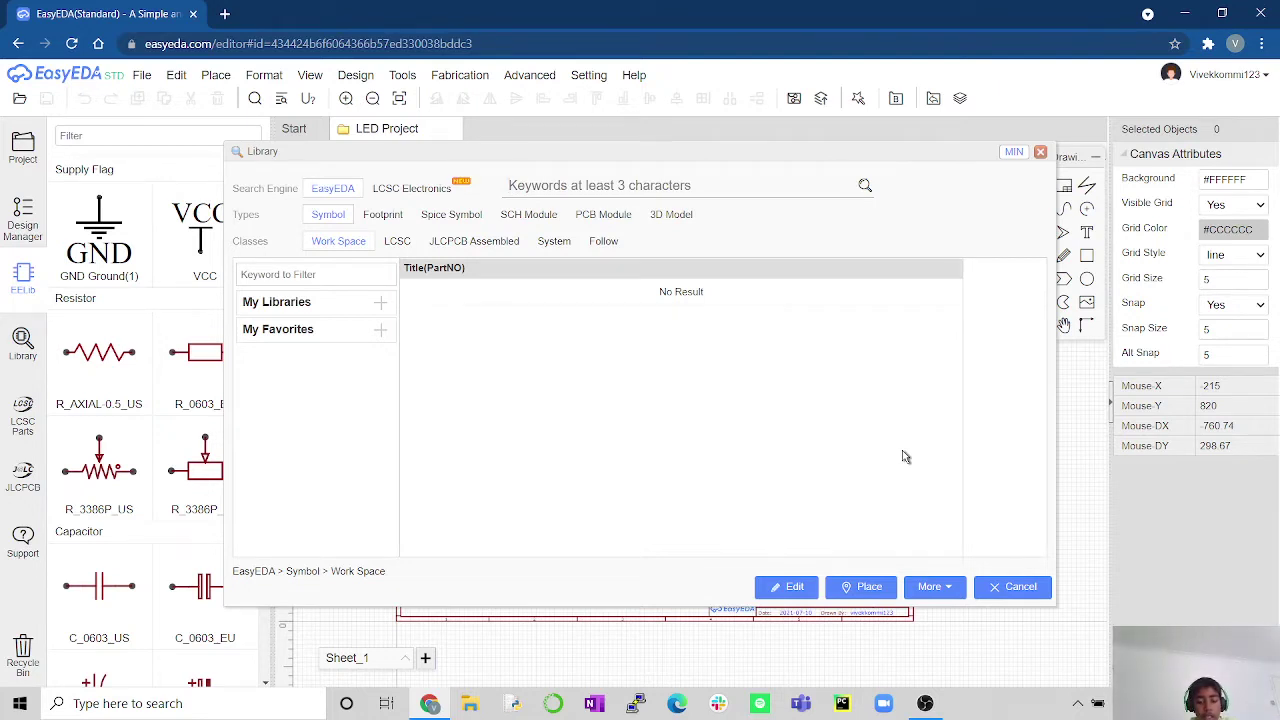
type("rfid")
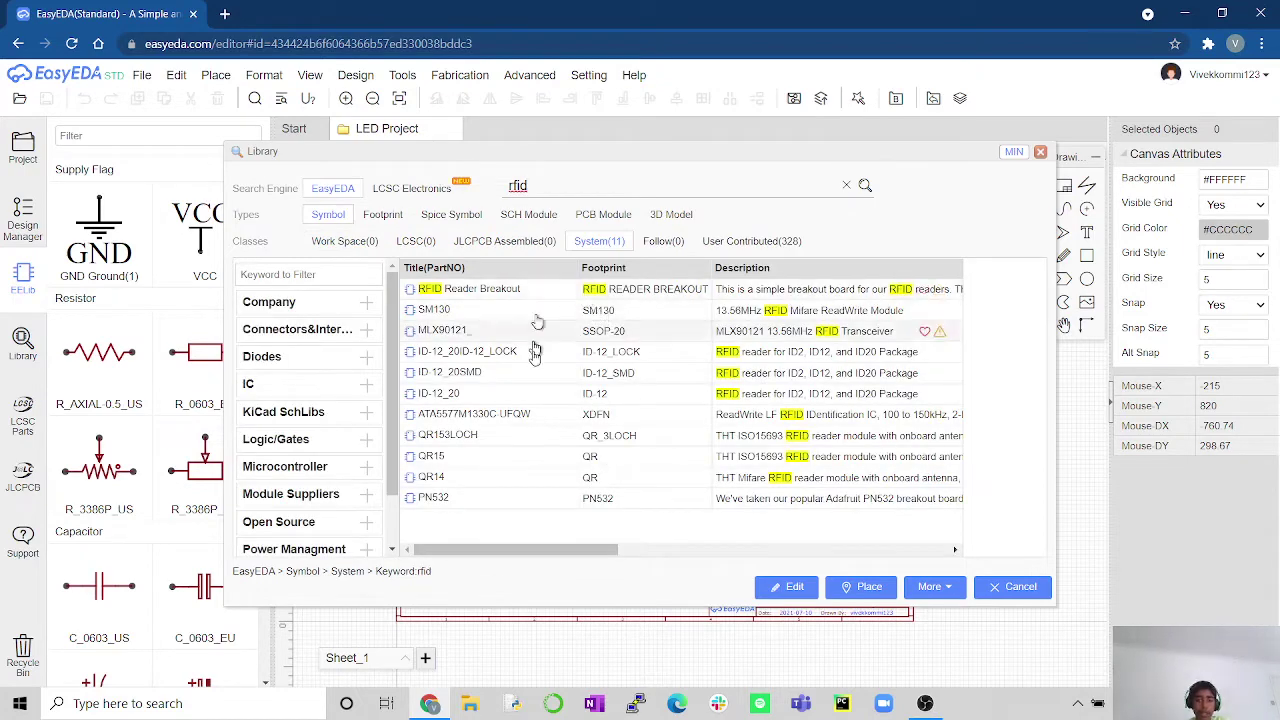
left_click(1041, 153)
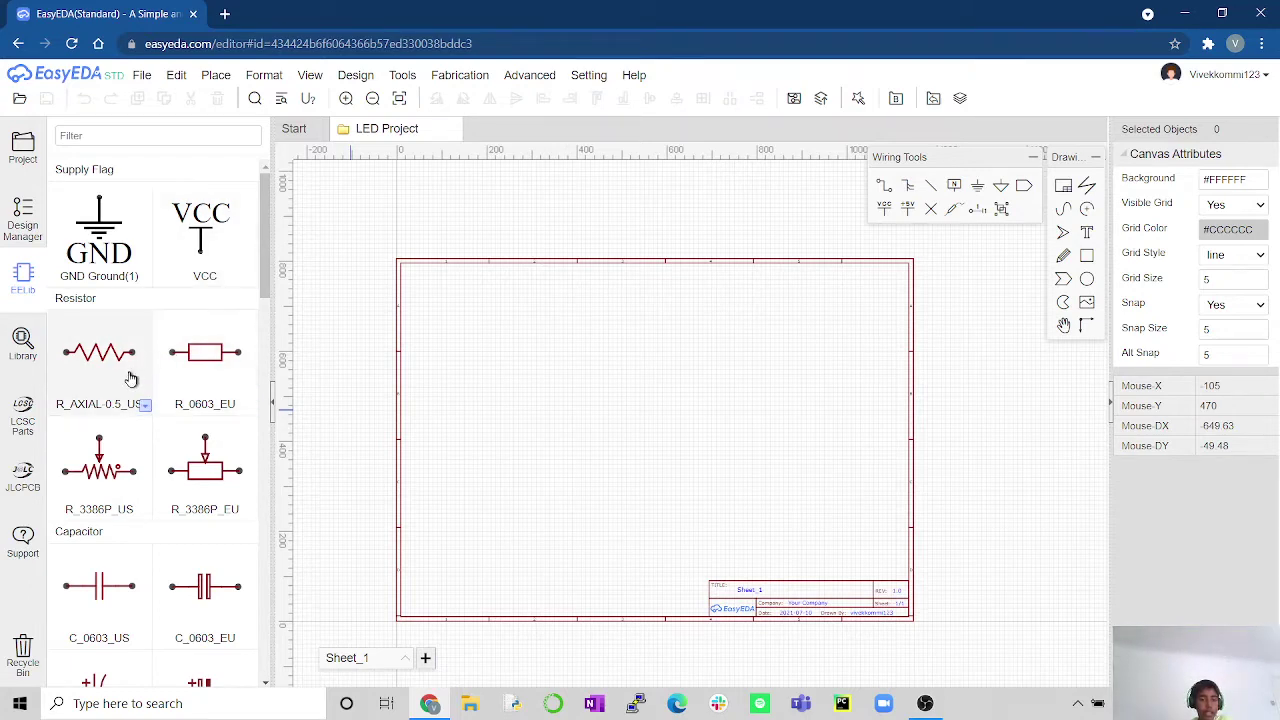
Find the LED among the EELib diodes and choose the LED-TH-5mm_R variant
scroll(205, 395, "down", 6)
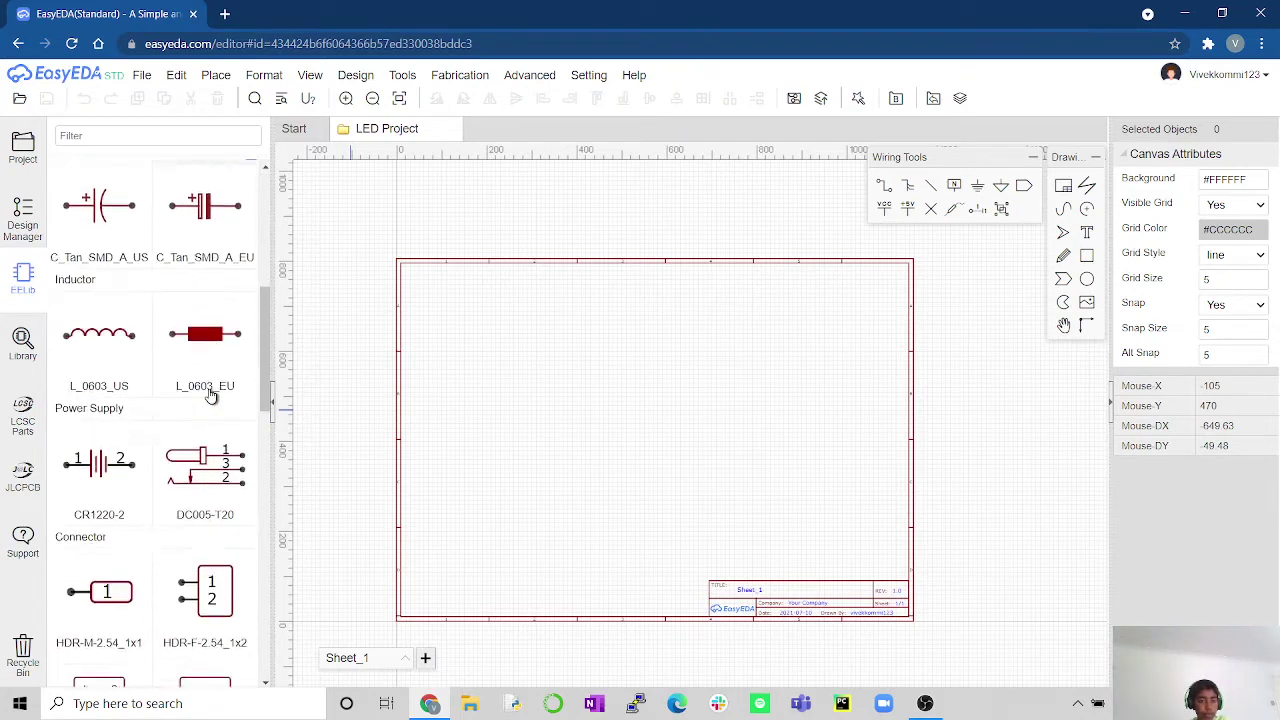
scroll(205, 395, "down", 8)
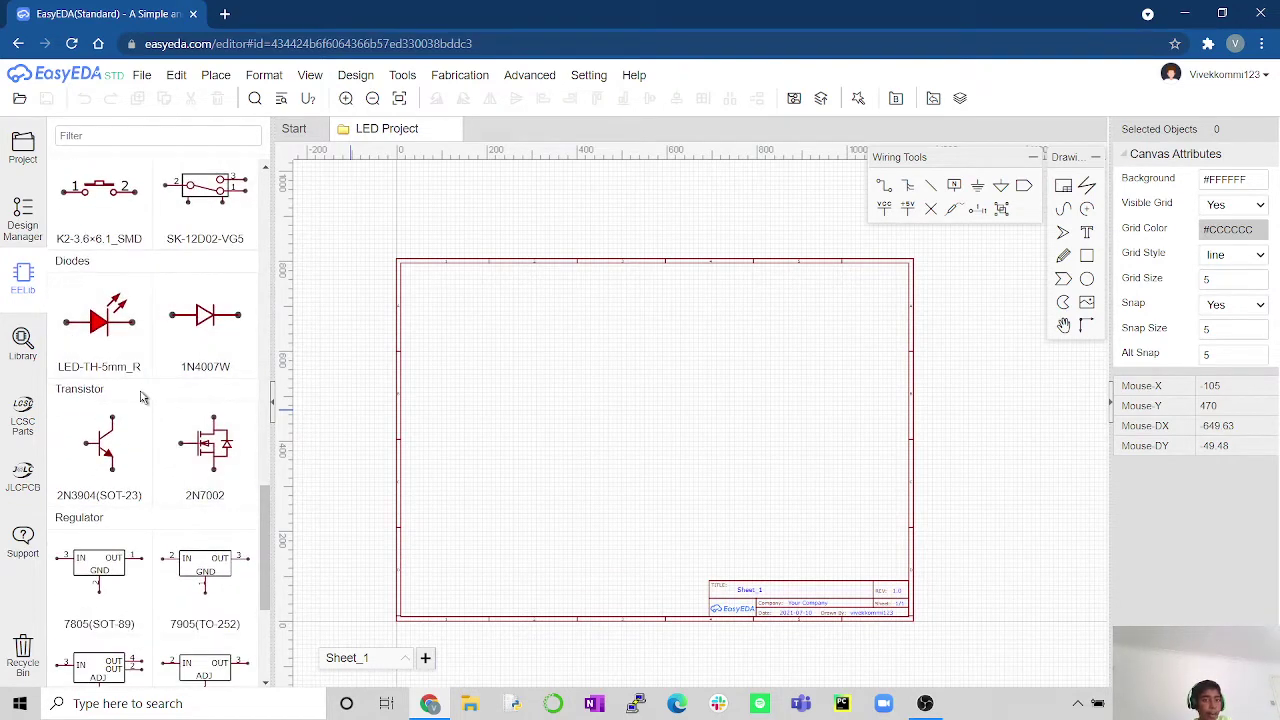
left_click(145, 370)
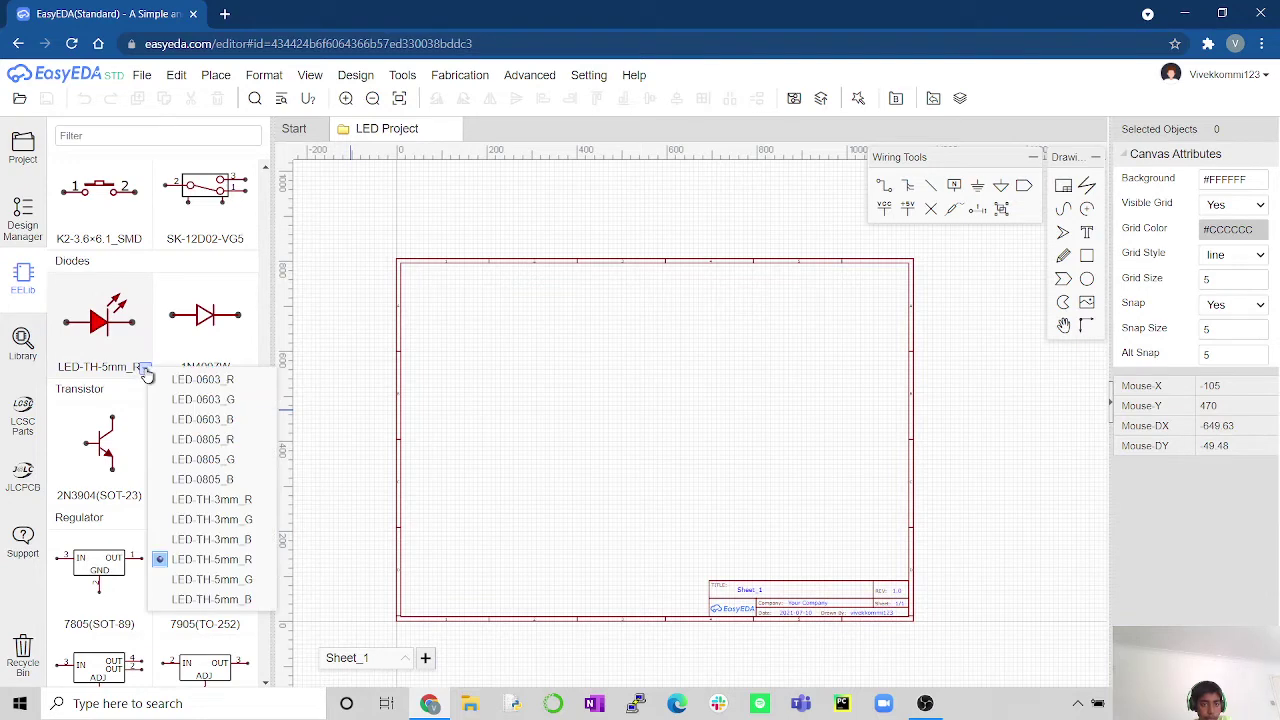
left_click(145, 370)
left_click(145, 372)
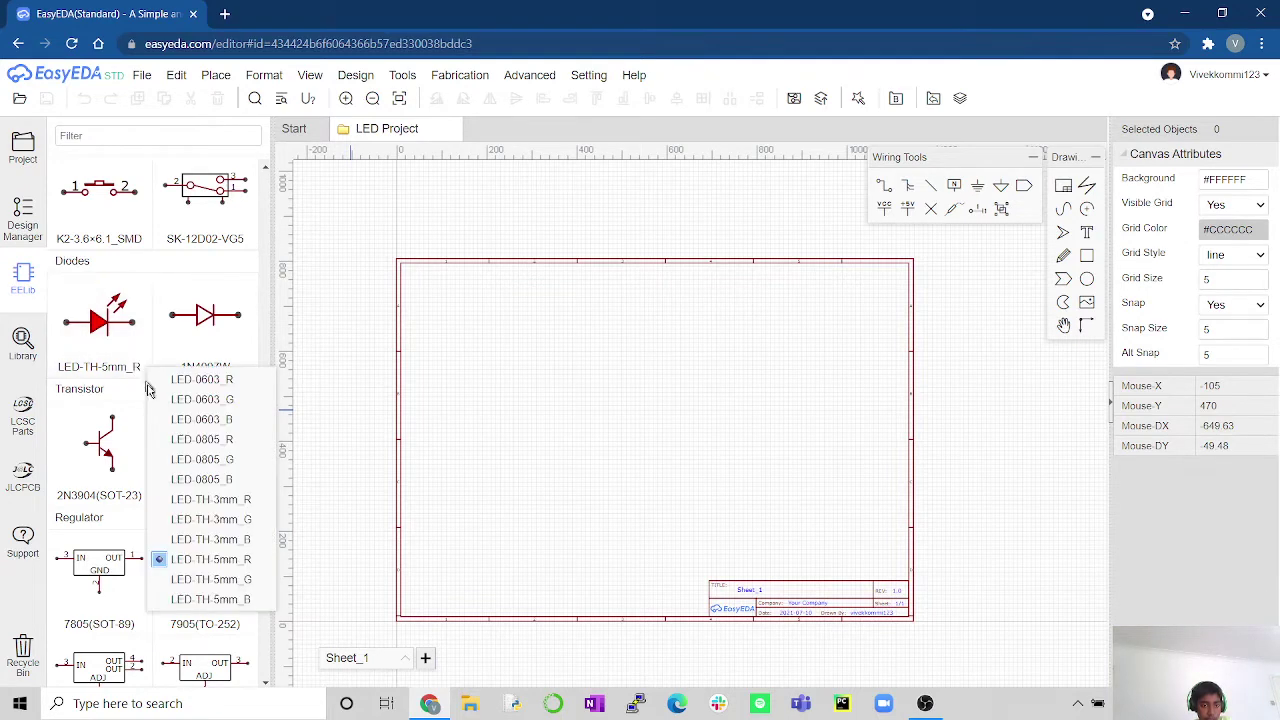
left_click(230, 562)
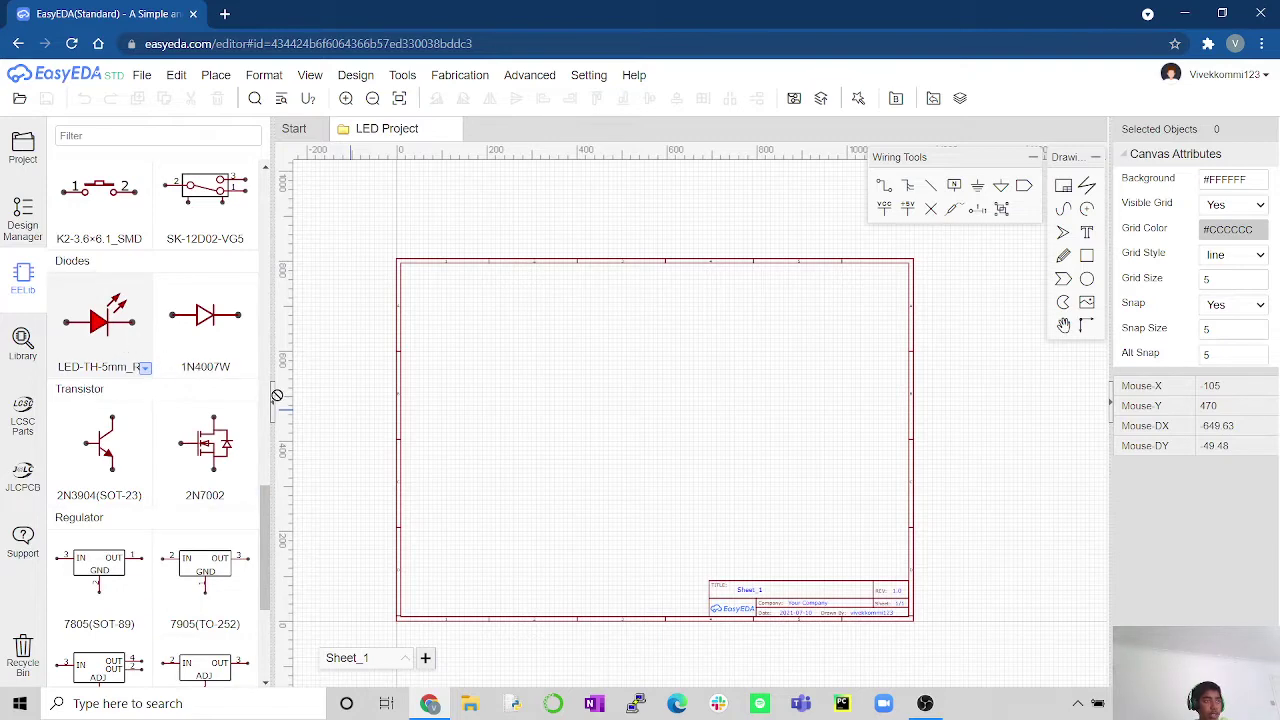
Place two LED-TH-5mm_R components on the schematic sheet, the second directly below the first, and end the placement
left_click(99, 335)
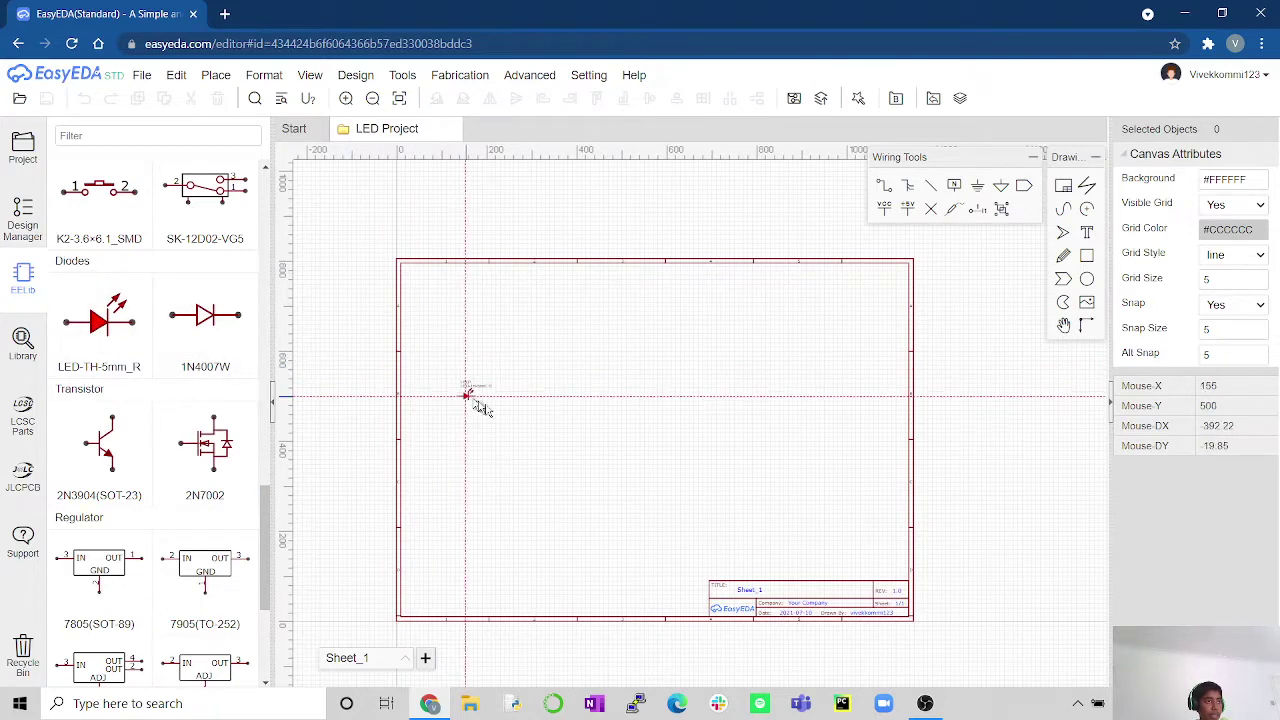
scroll(640, 448, "up", 6)
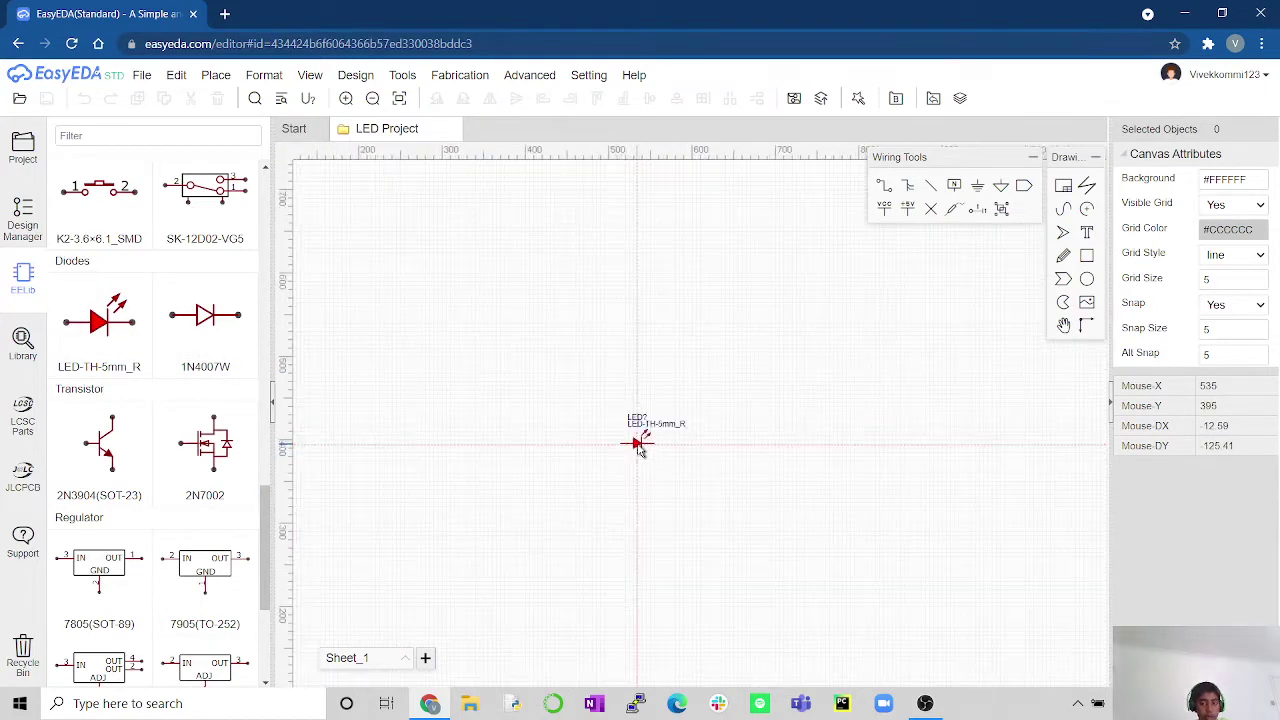
scroll(640, 448, "up", 2)
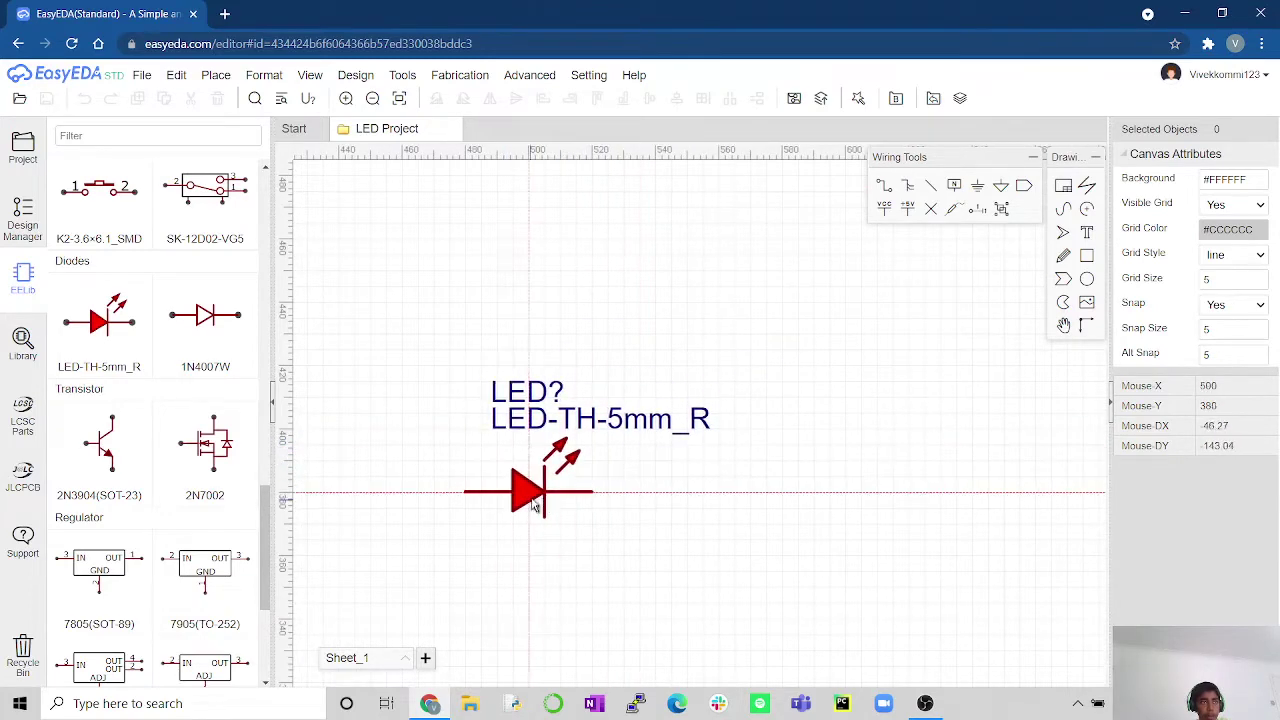
left_click(545, 410)
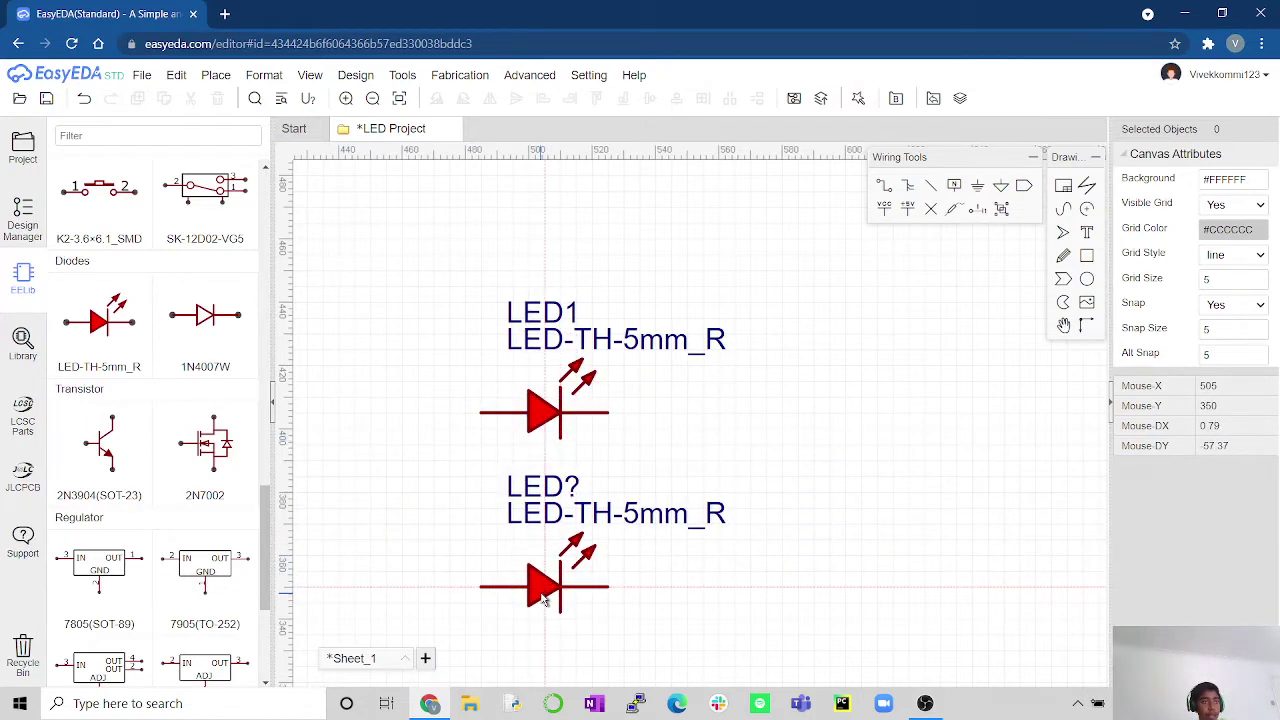
left_click(543, 598)
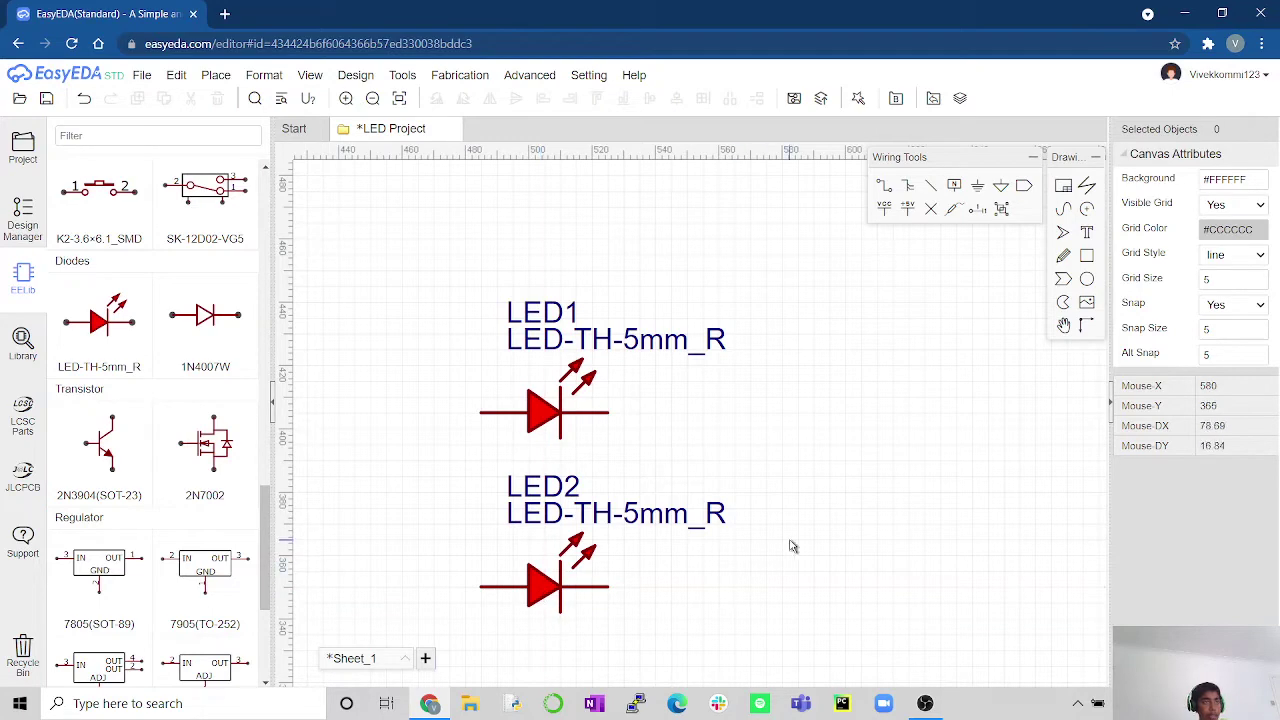
right_click_drag(800, 517, 786, 492)
scroll(748, 506, "down", 3)
scroll(748, 508, "up", 3)
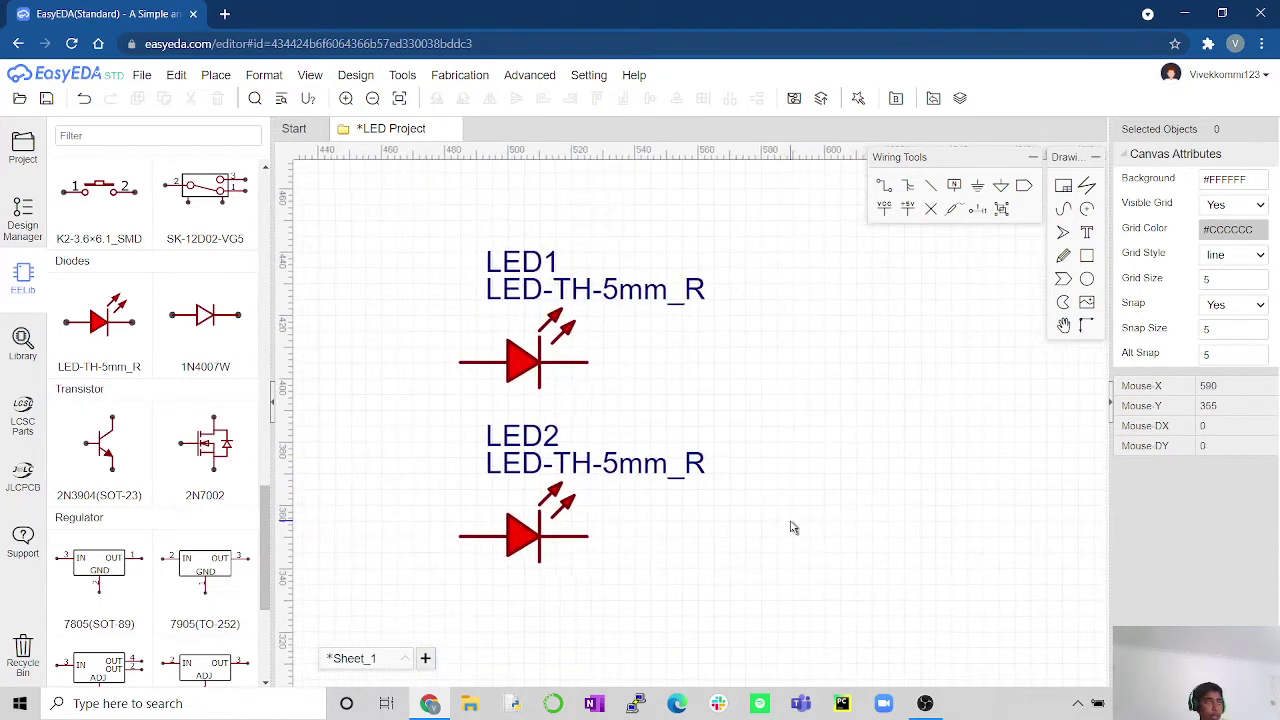
Place two R_AXIAL-0.5_US resistors on the sheet, one to the right of each LED, and end the placement
scroll(150, 456, "up", 5)
scroll(158, 464, "up", 10)
scroll(158, 460, "up", 2)
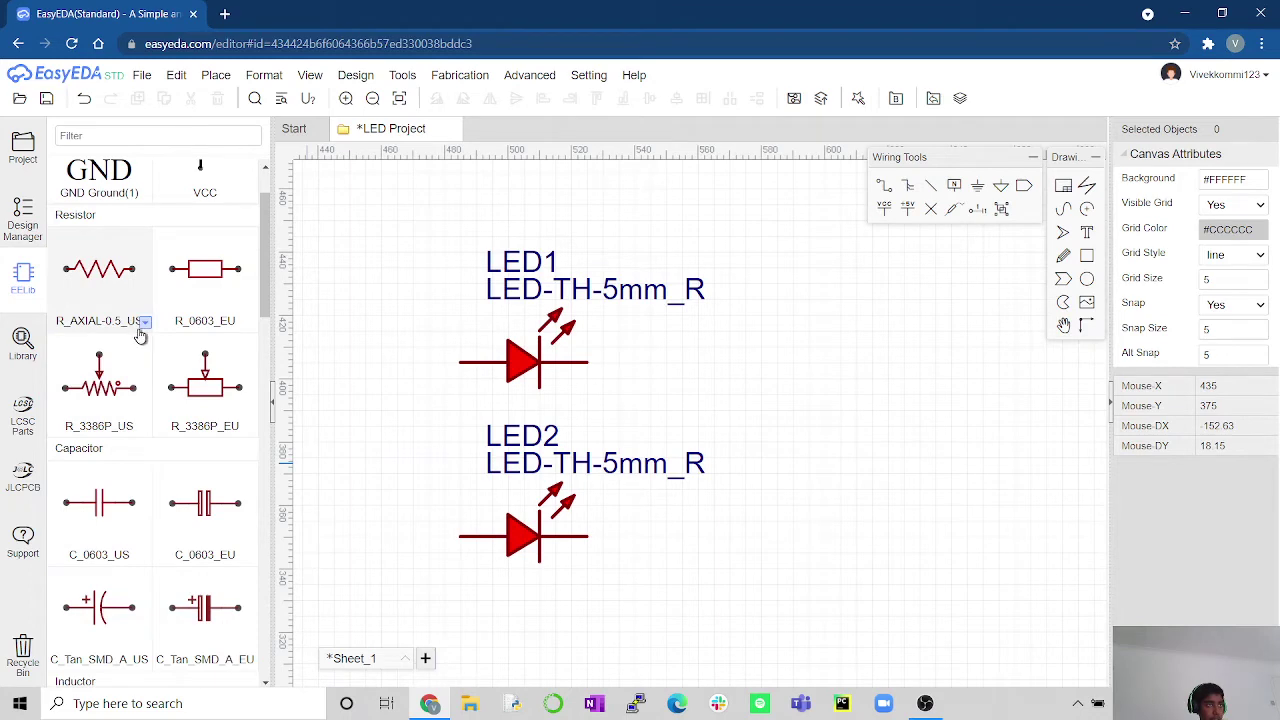
left_click(145, 325)
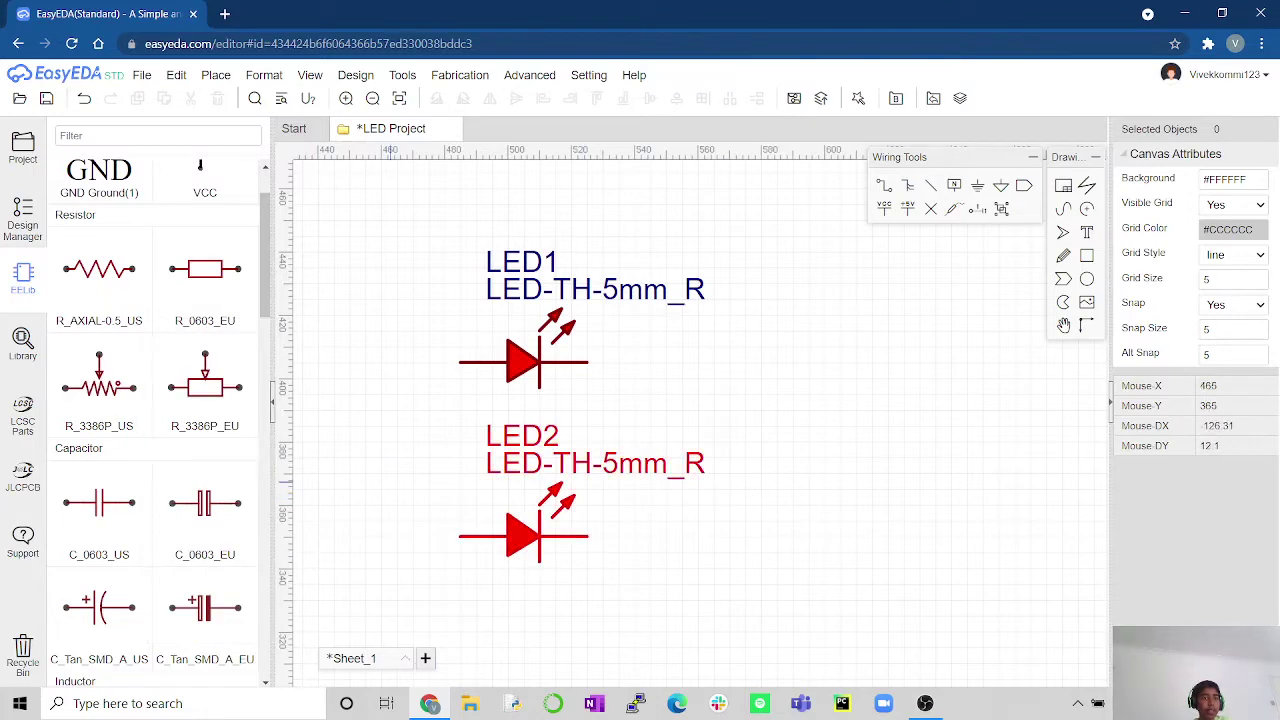
key("alt+Tab")
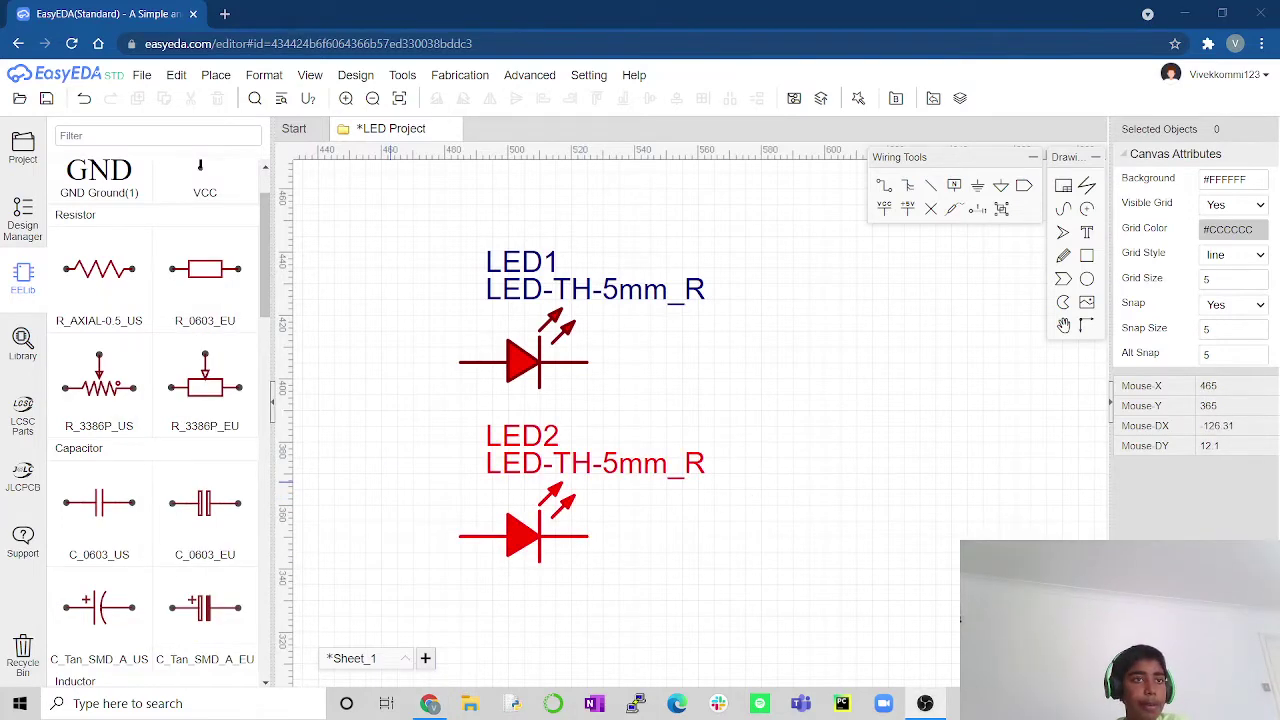
left_click(766, 451)
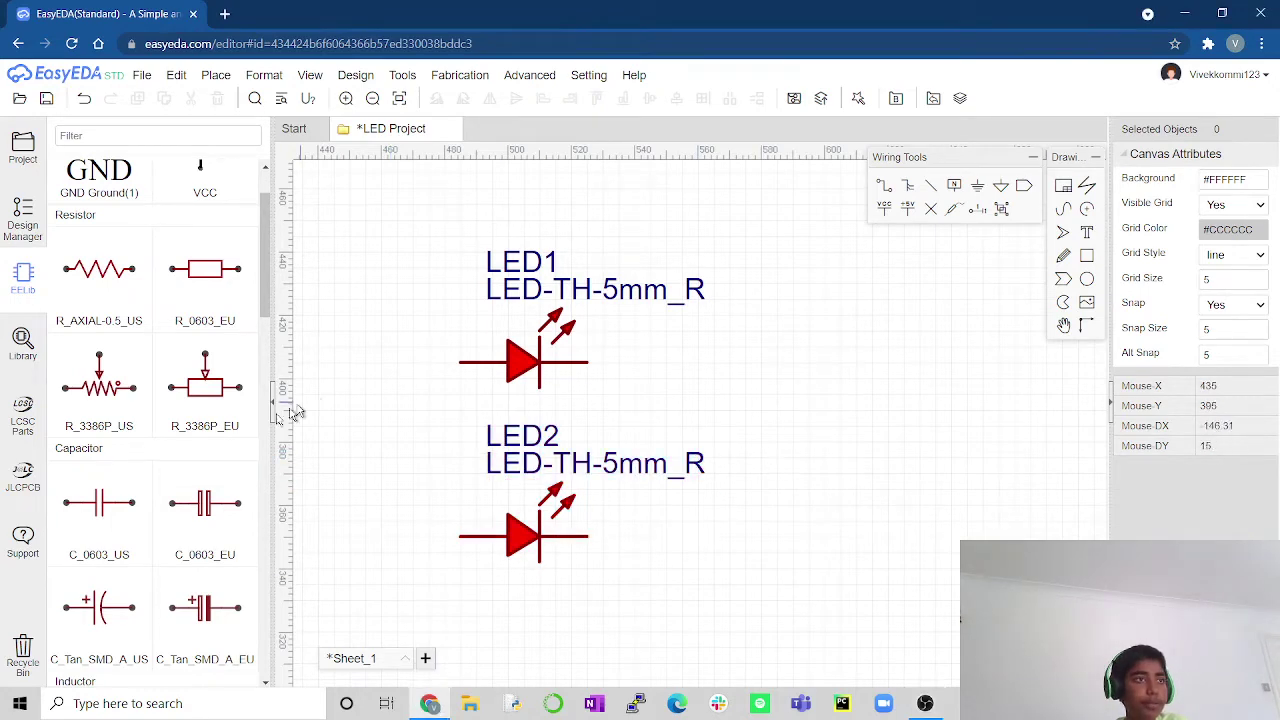
left_click(60, 287)
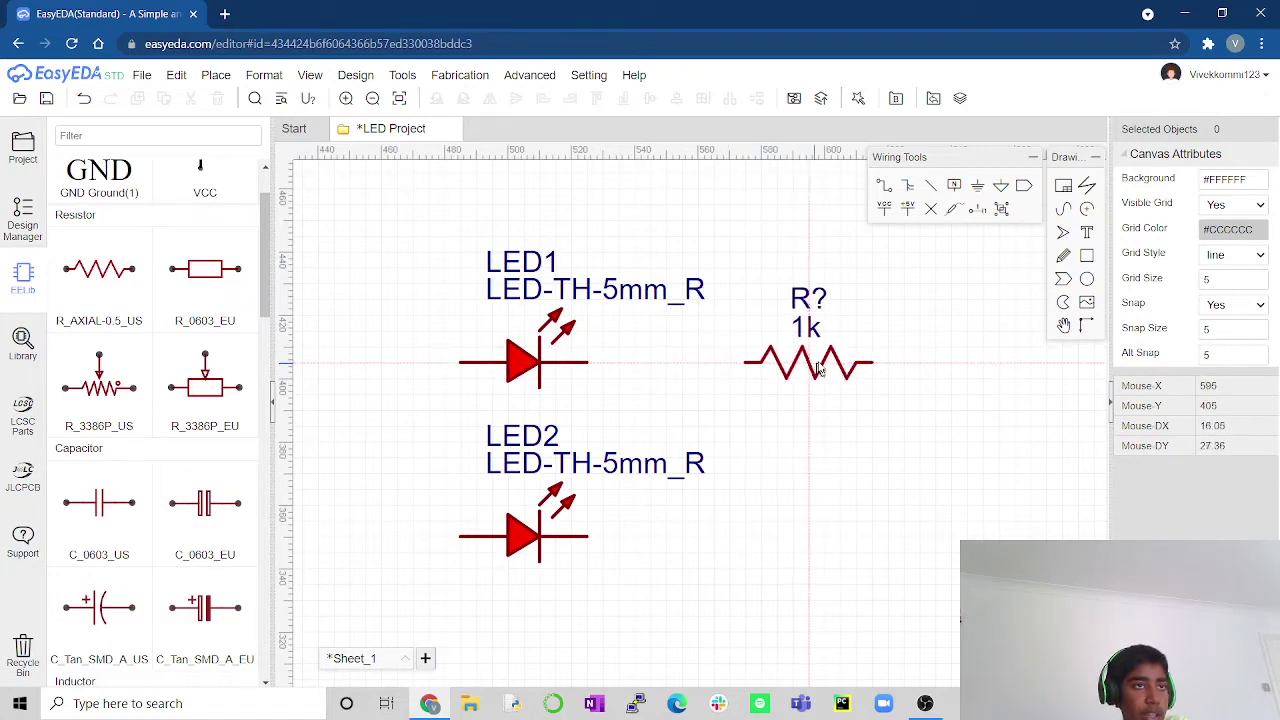
left_click(837, 368)
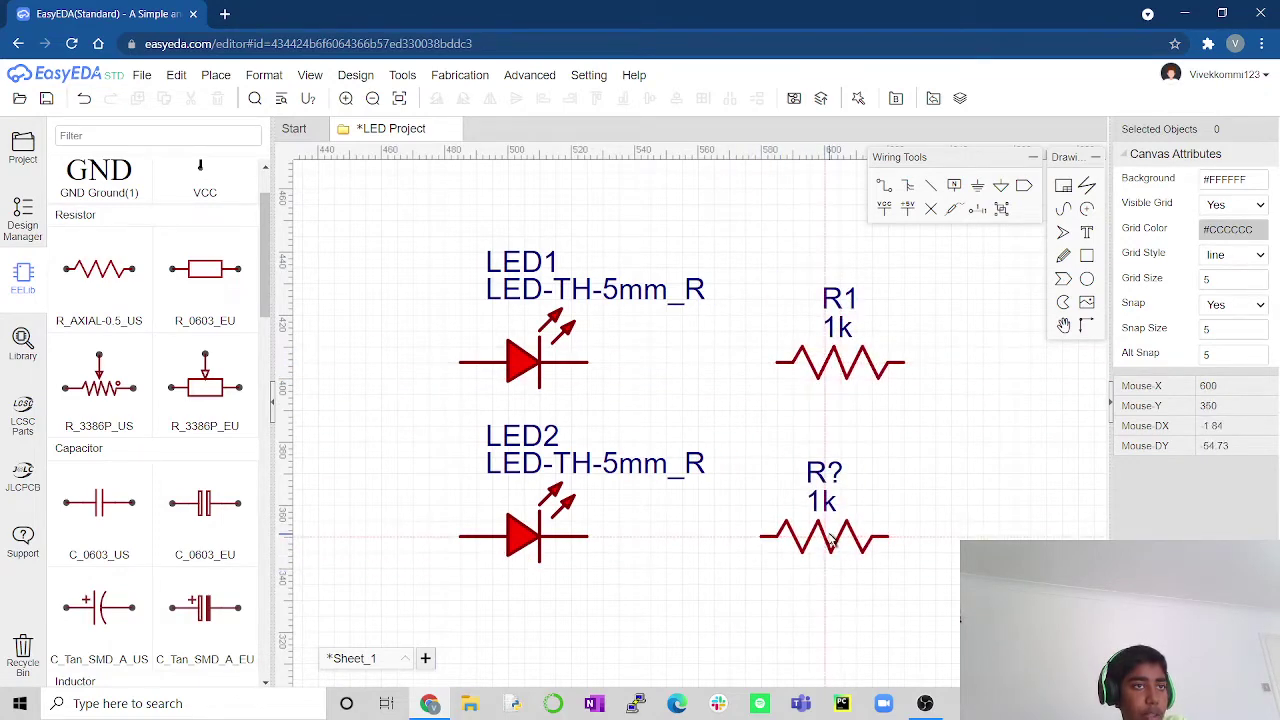
left_click(840, 537)
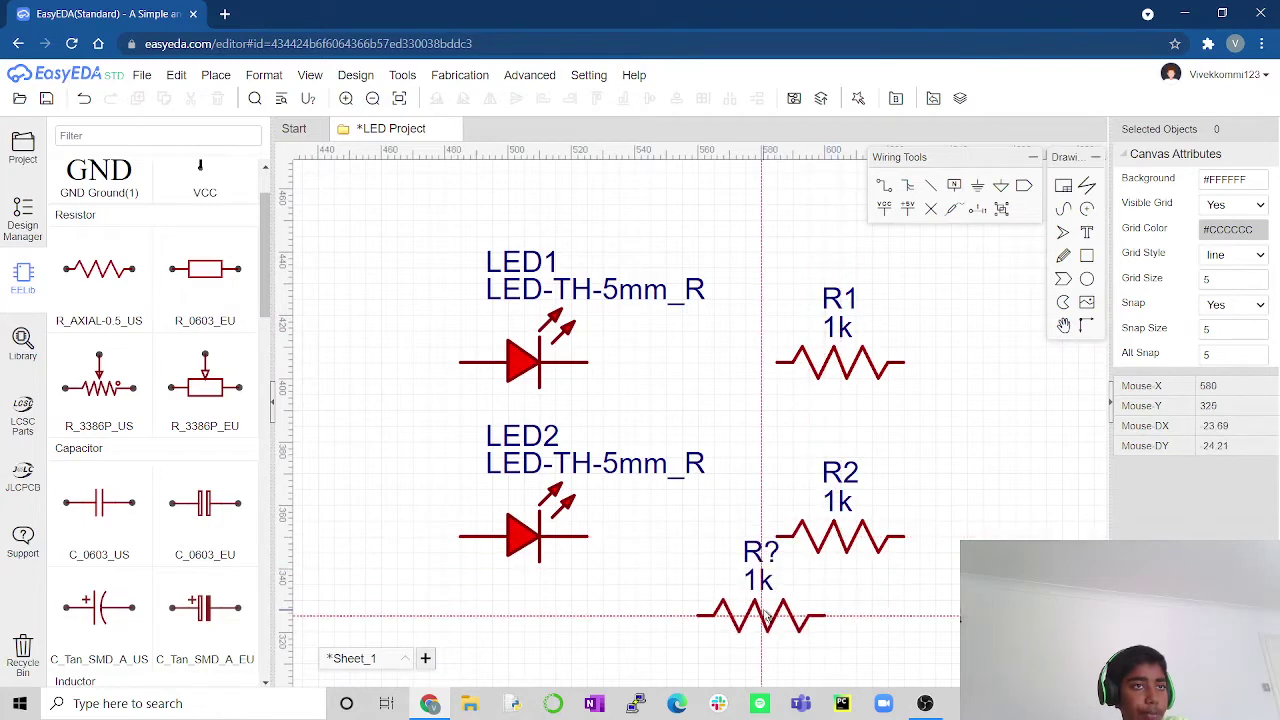
key("Escape")
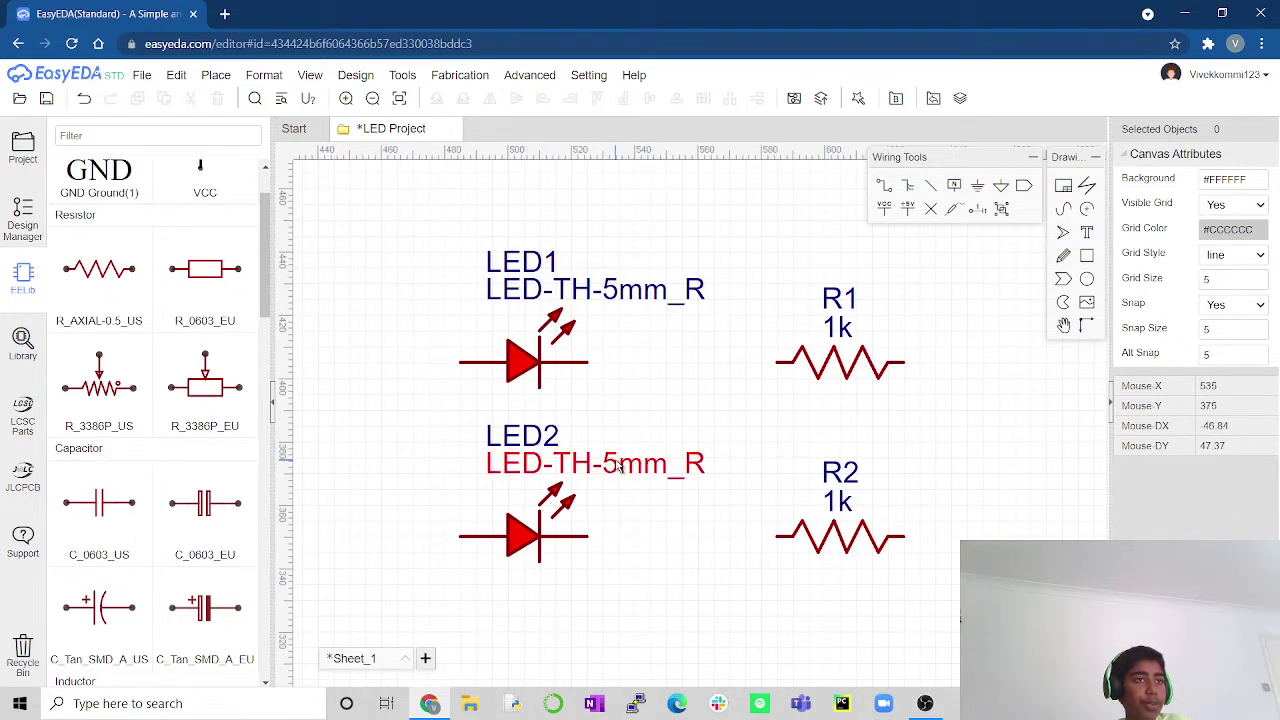
scroll(678, 460, "down", 2)
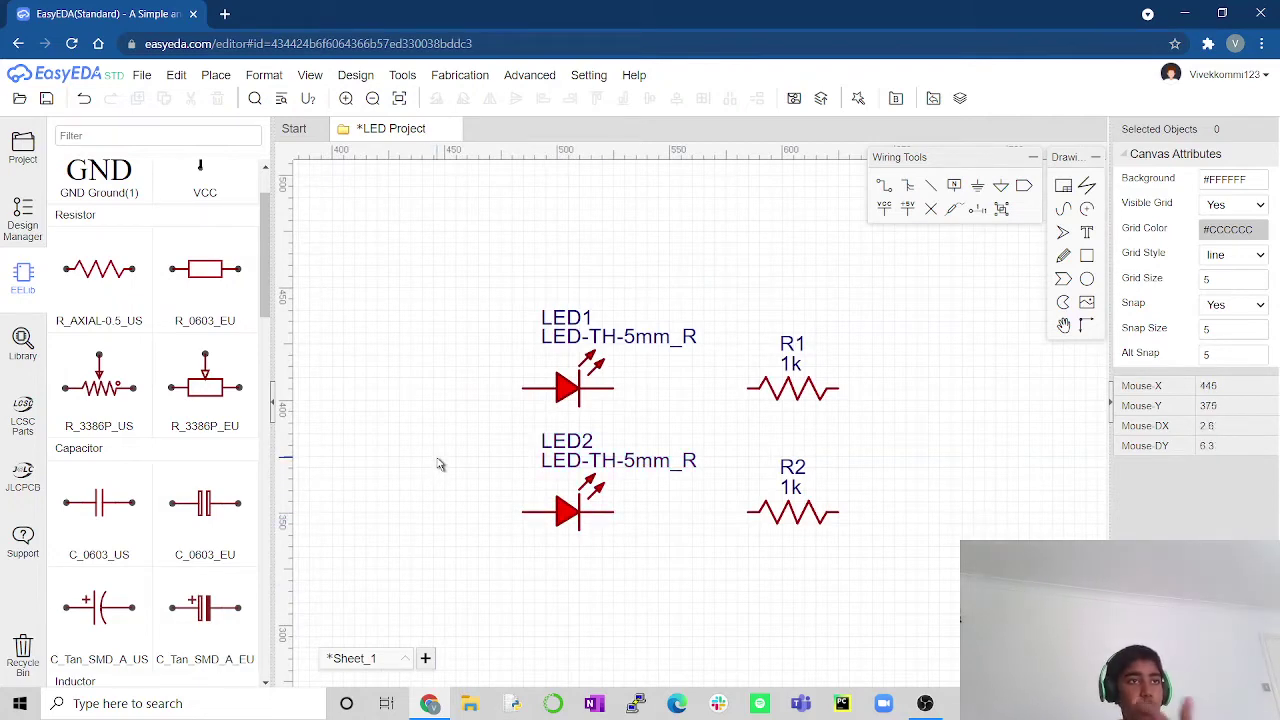
scroll(829, 531, "up", 1)
scroll(800, 520, "up", 1)
scroll(630, 565, "down", 3)
right_click_drag(443, 523, 631, 505)
scroll(514, 500, "up", 1)
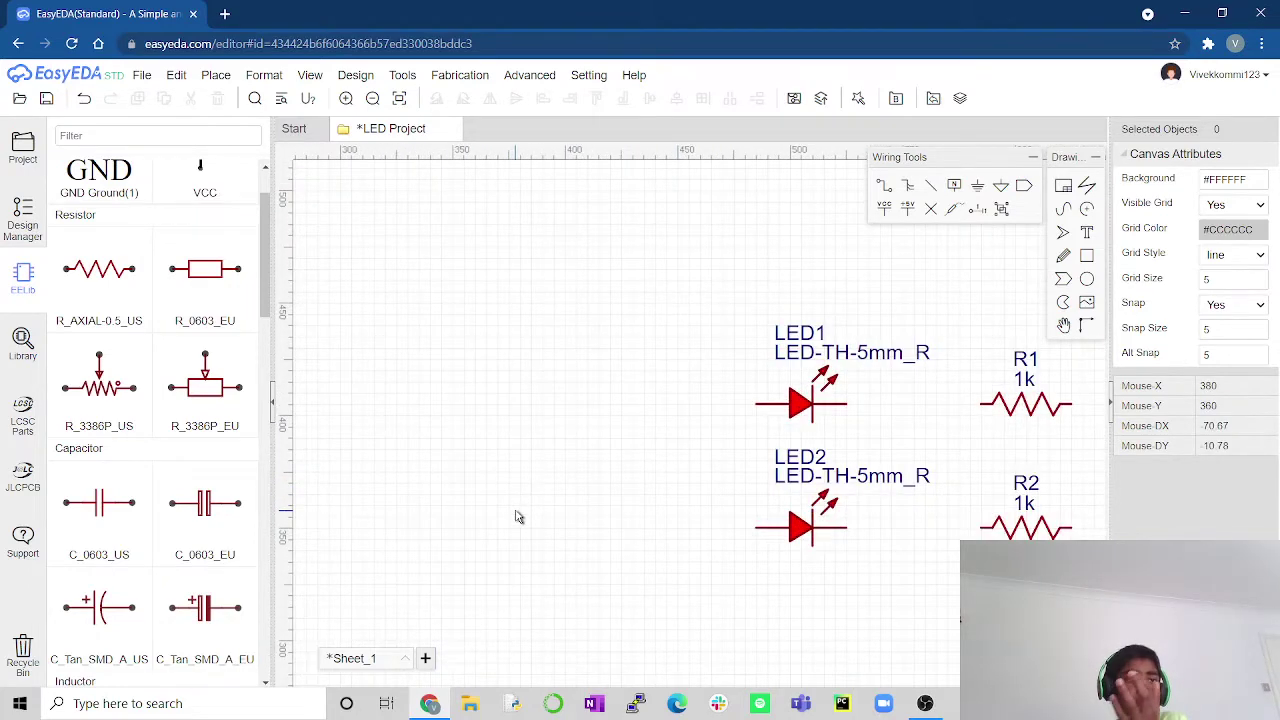
scroll(517, 517, "up", 1)
scroll(517, 517, "down", 1)
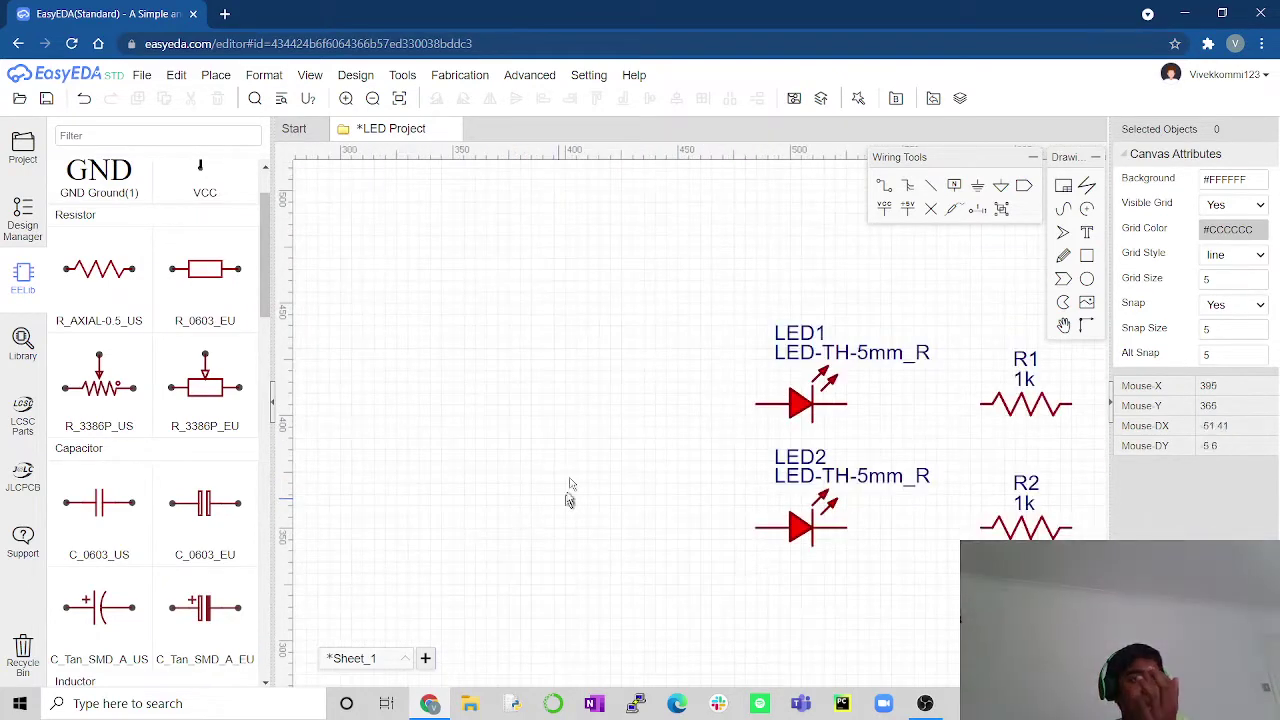
right_click_drag(568, 480, 516, 494)
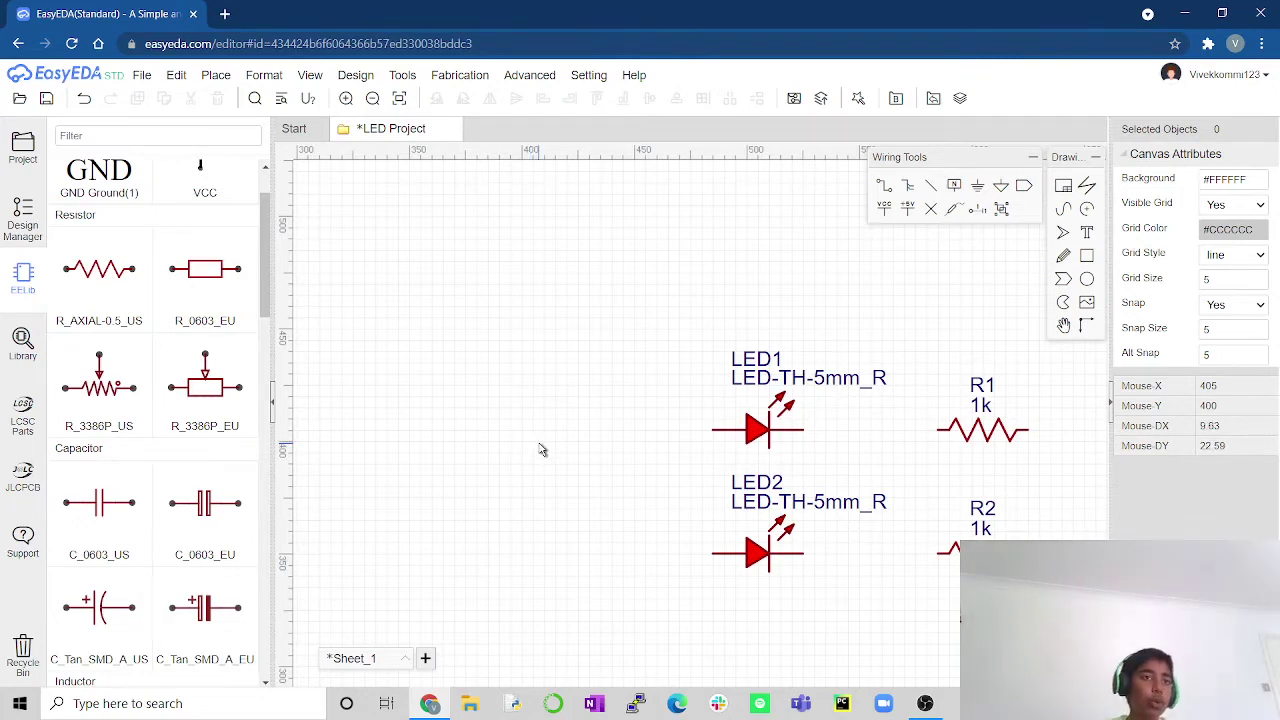
Search the symbol library for "berg3" and select the user-contributed Berg3 symbol with the BERG3 footprint
left_click(23, 343)
left_click_drag(575, 187, 476, 201)
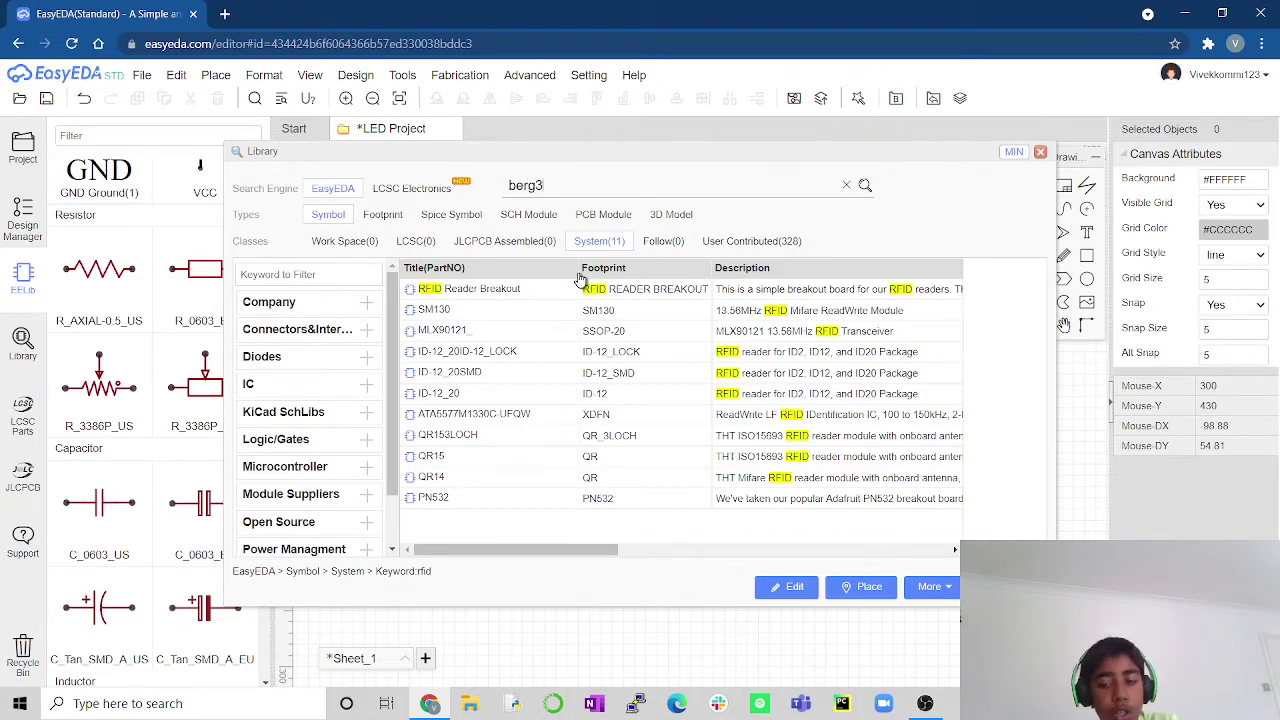
type("berg3")
key("Return")
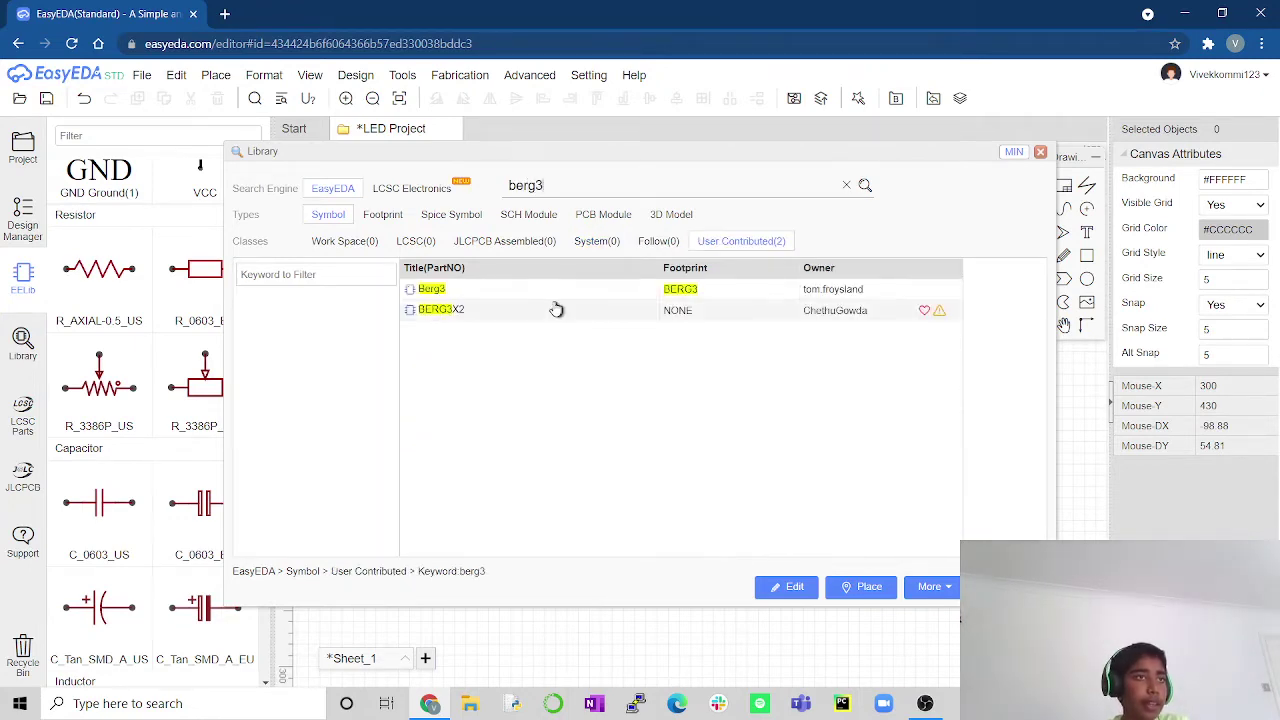
left_click(534, 290)
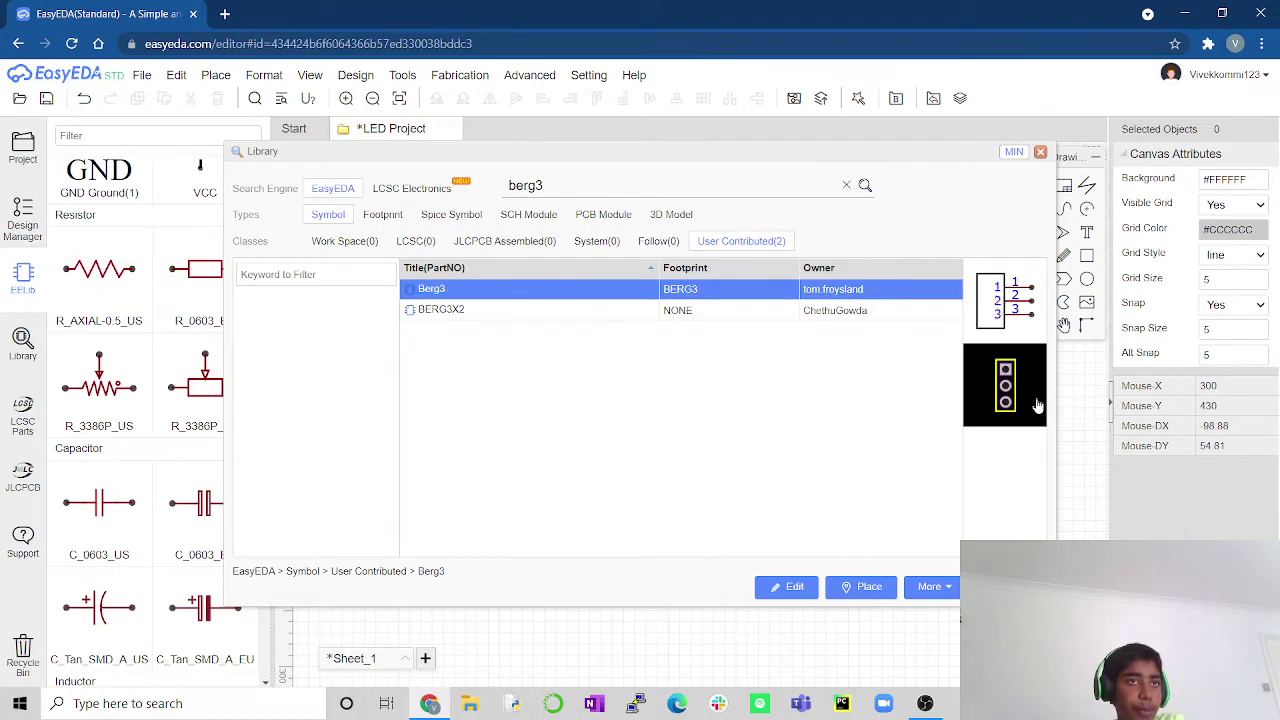
Place one Berg3 connector on the sheet above R1, end the placement and close the library
left_click_drag(1042, 410, 1062, 430)
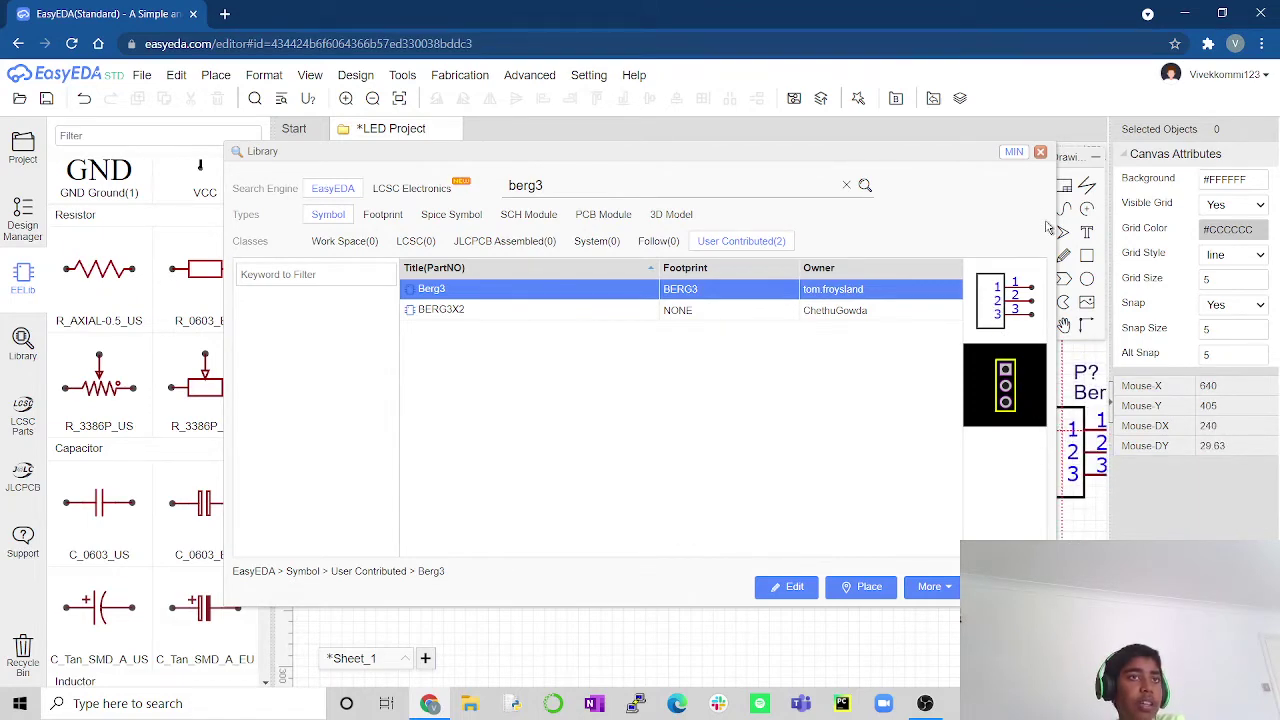
left_click_drag(946, 148, 670, 360)
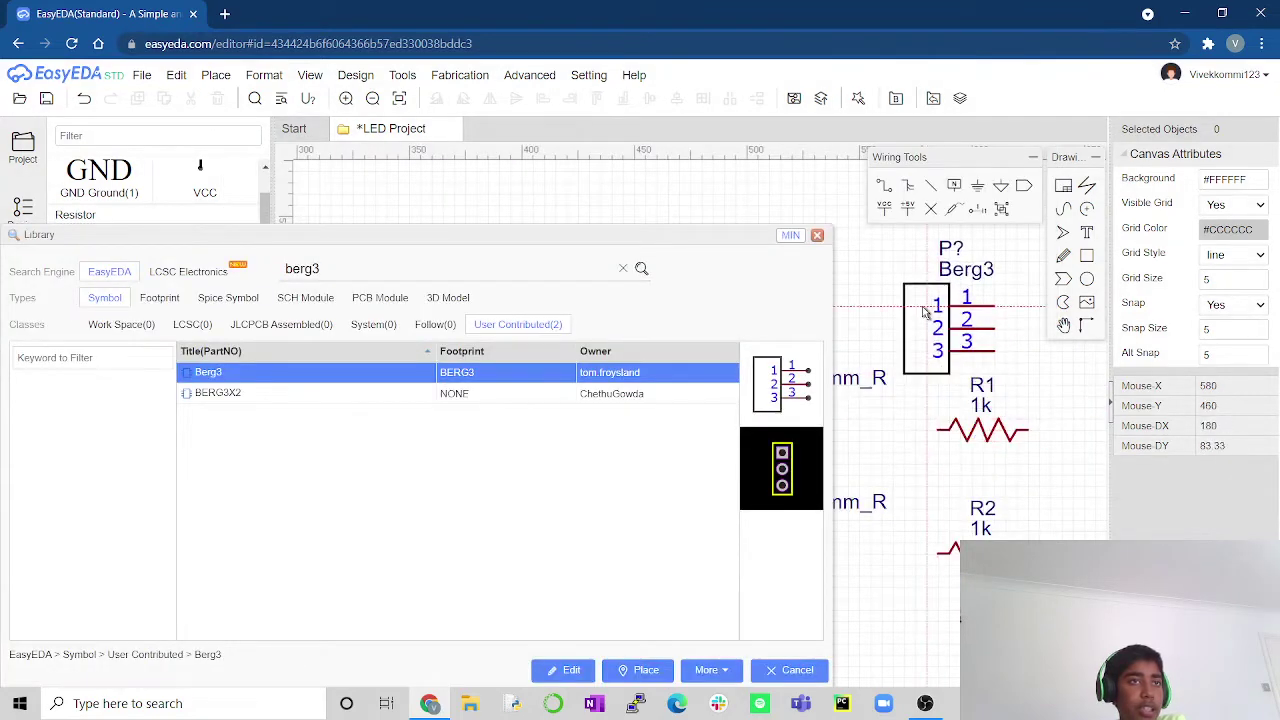
left_click(922, 330)
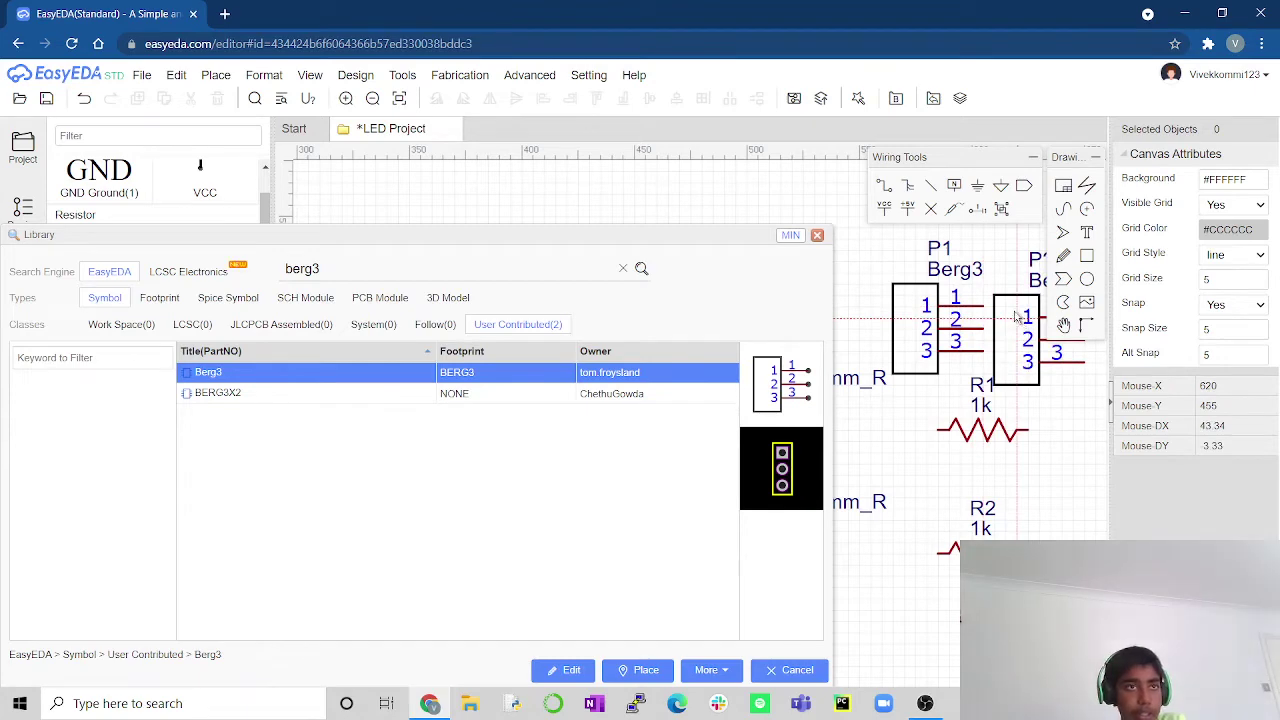
key("Escape")
left_click(817, 236)
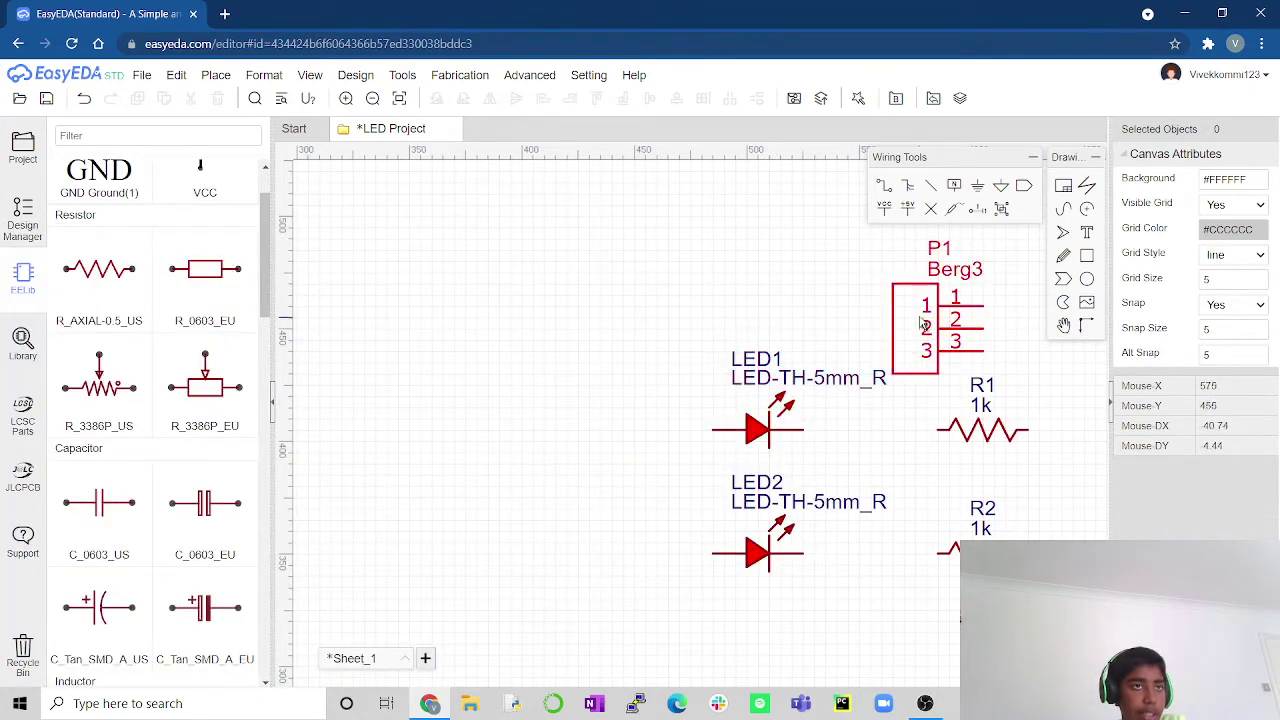
Move the Berg3 connector into the free area left of LED1, leaving a wide gap between its pins and the LEDs
left_click_drag(912, 320, 543, 413)
left_click(622, 490)
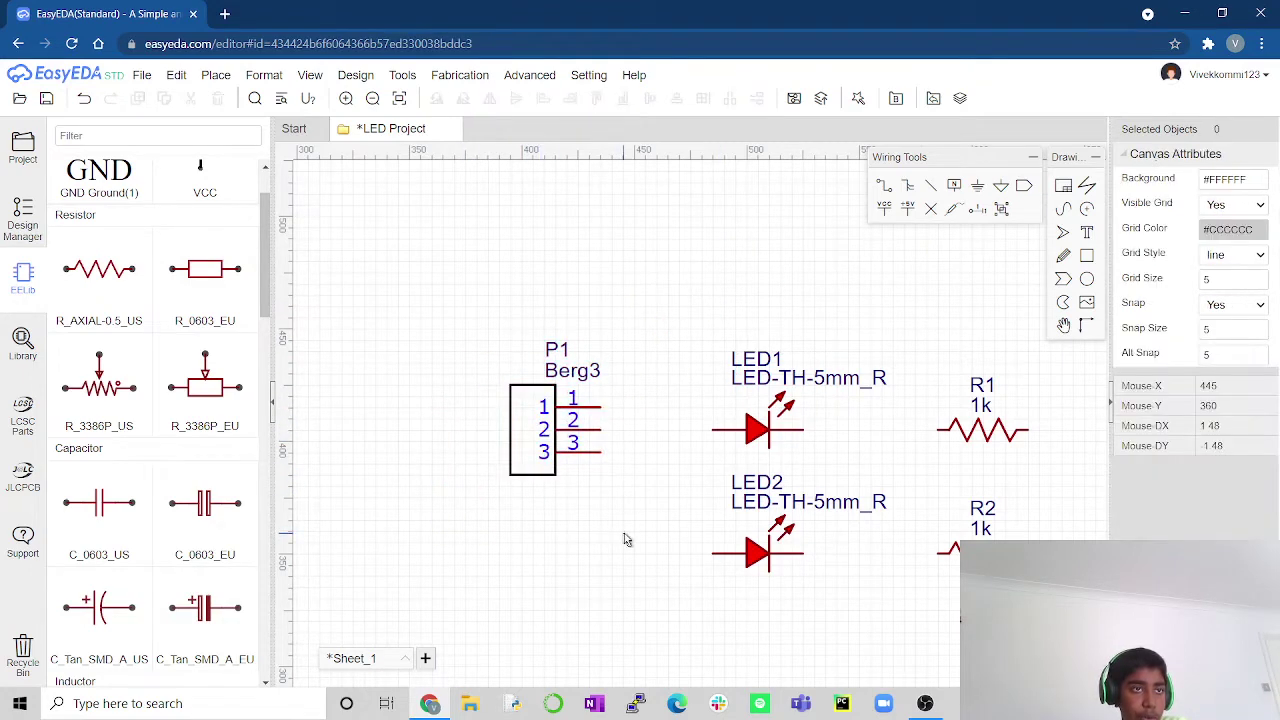
scroll(526, 489, "up", 3)
left_click(354, 343)
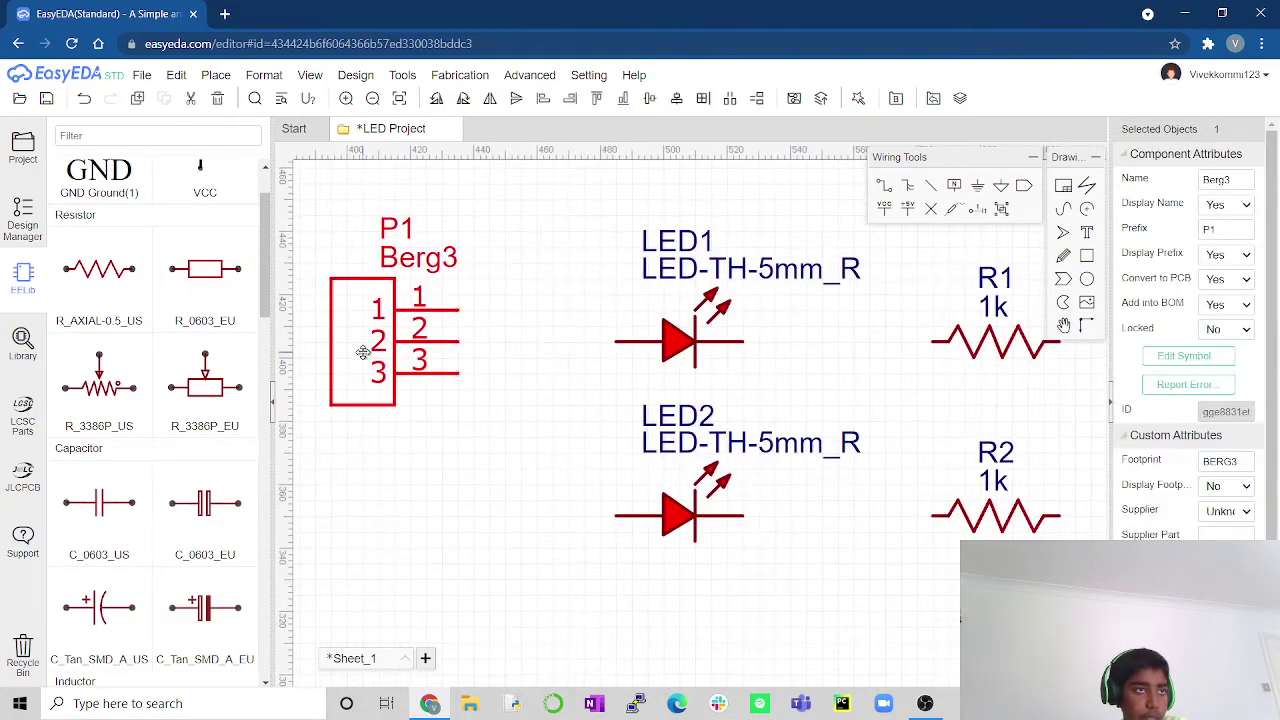
left_click_drag(354, 343, 285, 360)
left_click(434, 449)
Place a GND flag below and a VCC flag above the pin level, between the Berg3 connector and the LEDs
right_click_drag(434, 449, 520, 455)
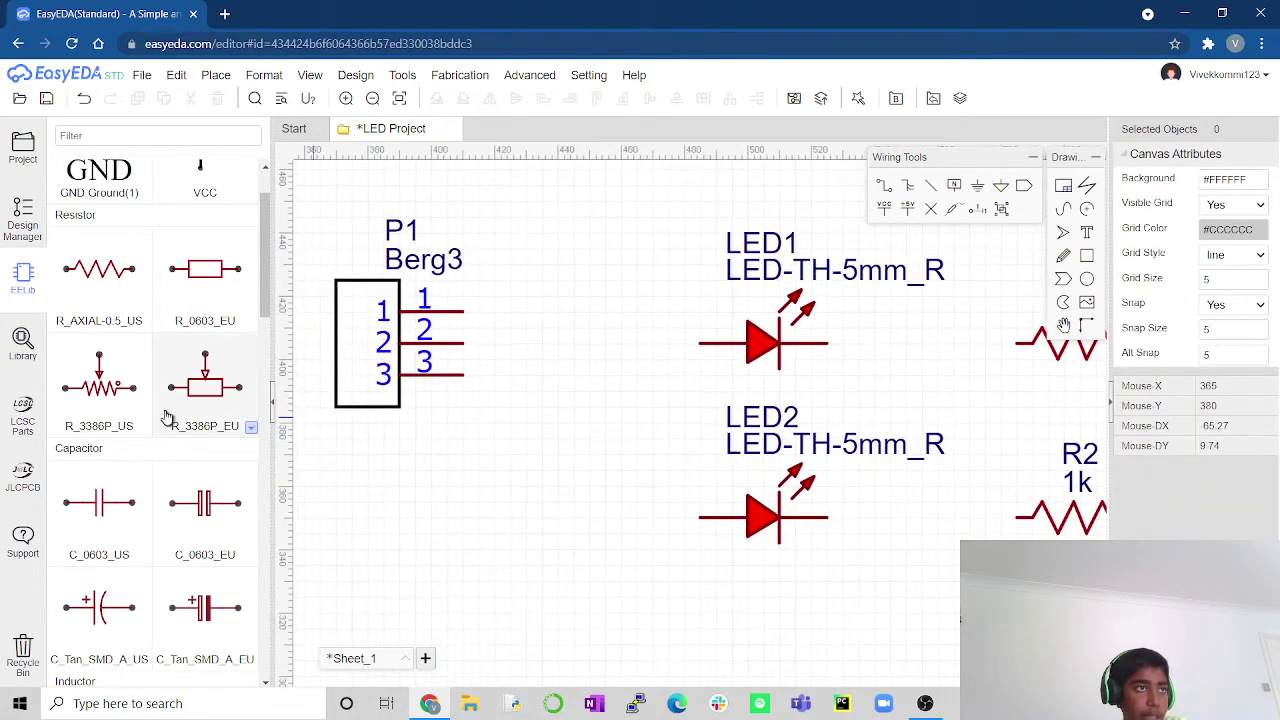
scroll(177, 380, "up", 1)
left_click(99, 235)
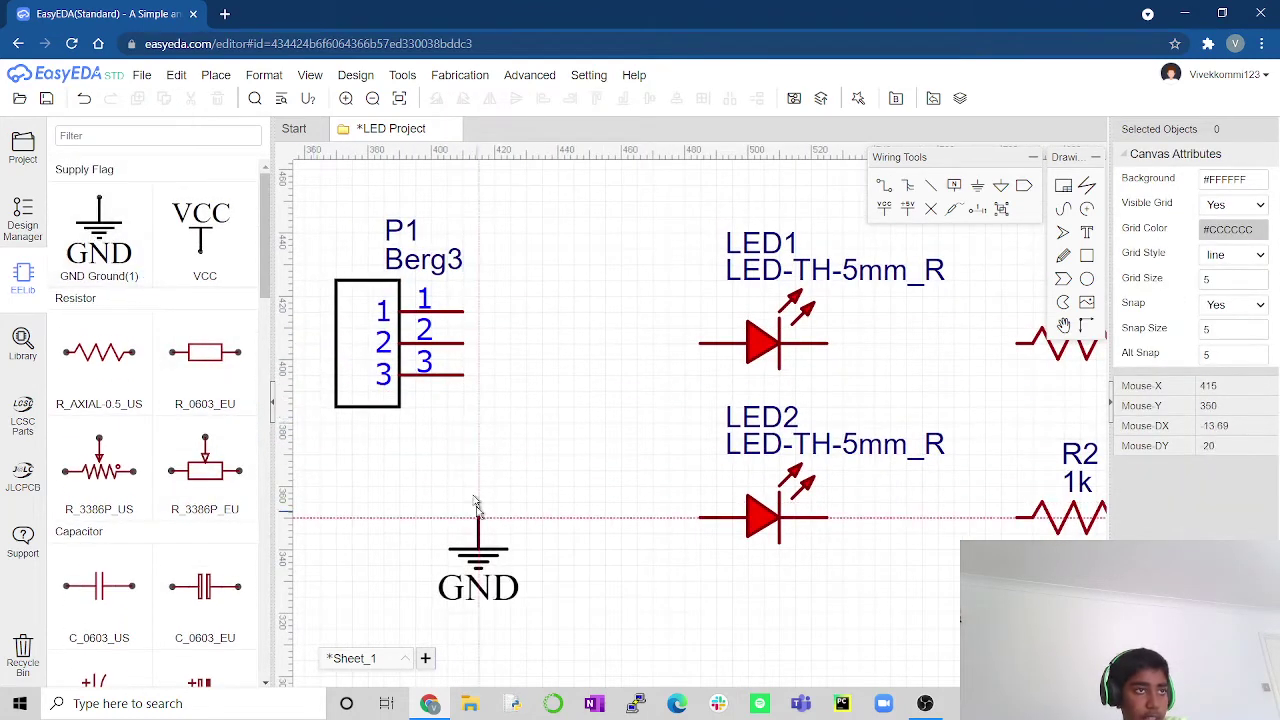
left_click(541, 456)
key("Escape")
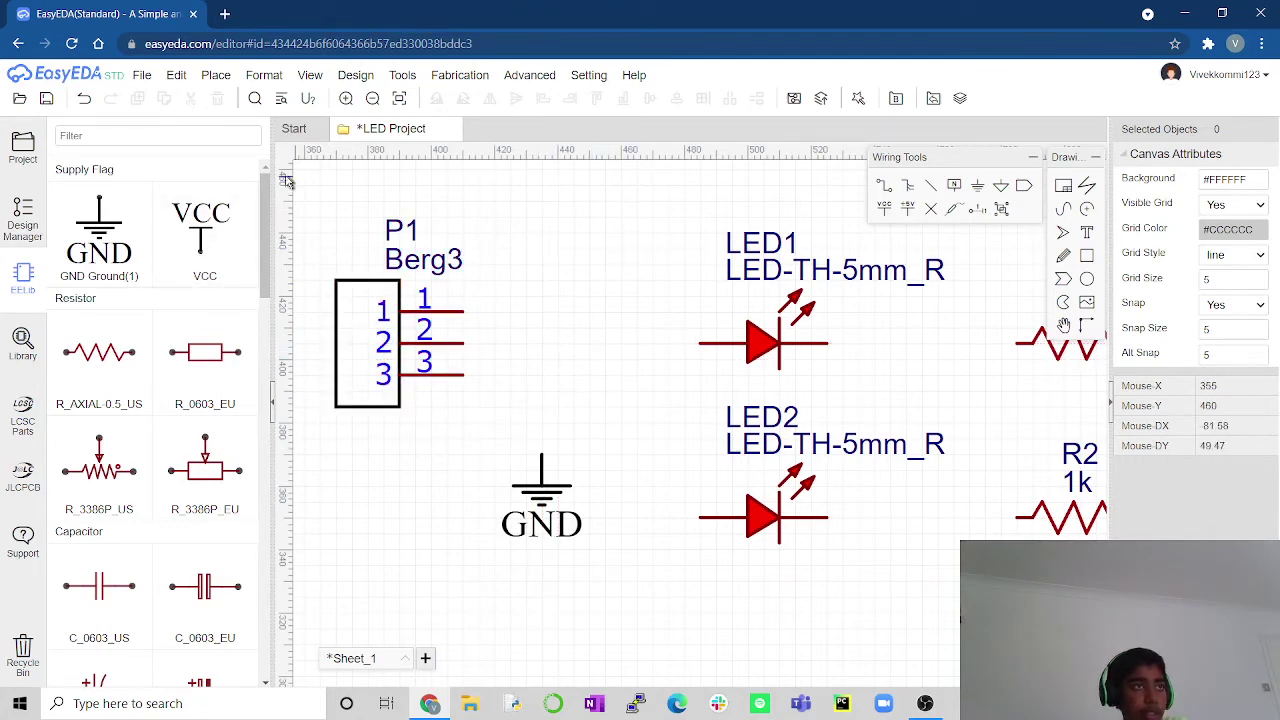
left_click(204, 232)
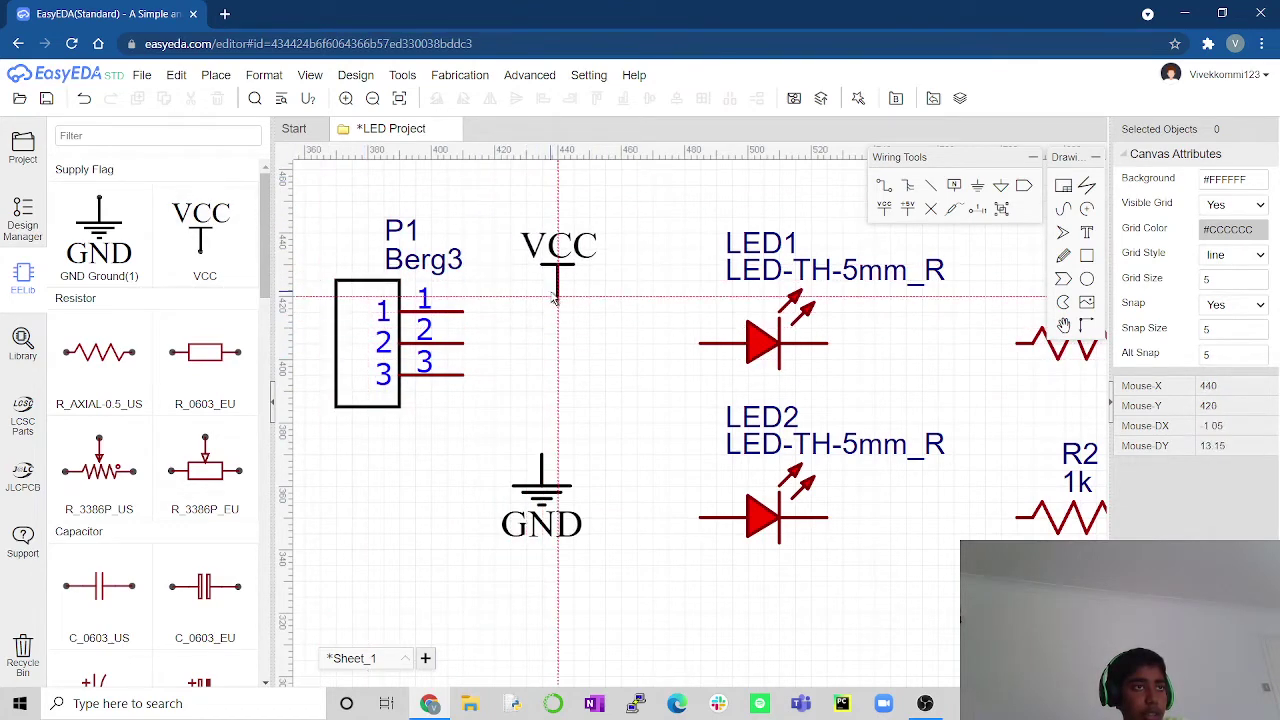
left_click(539, 292)
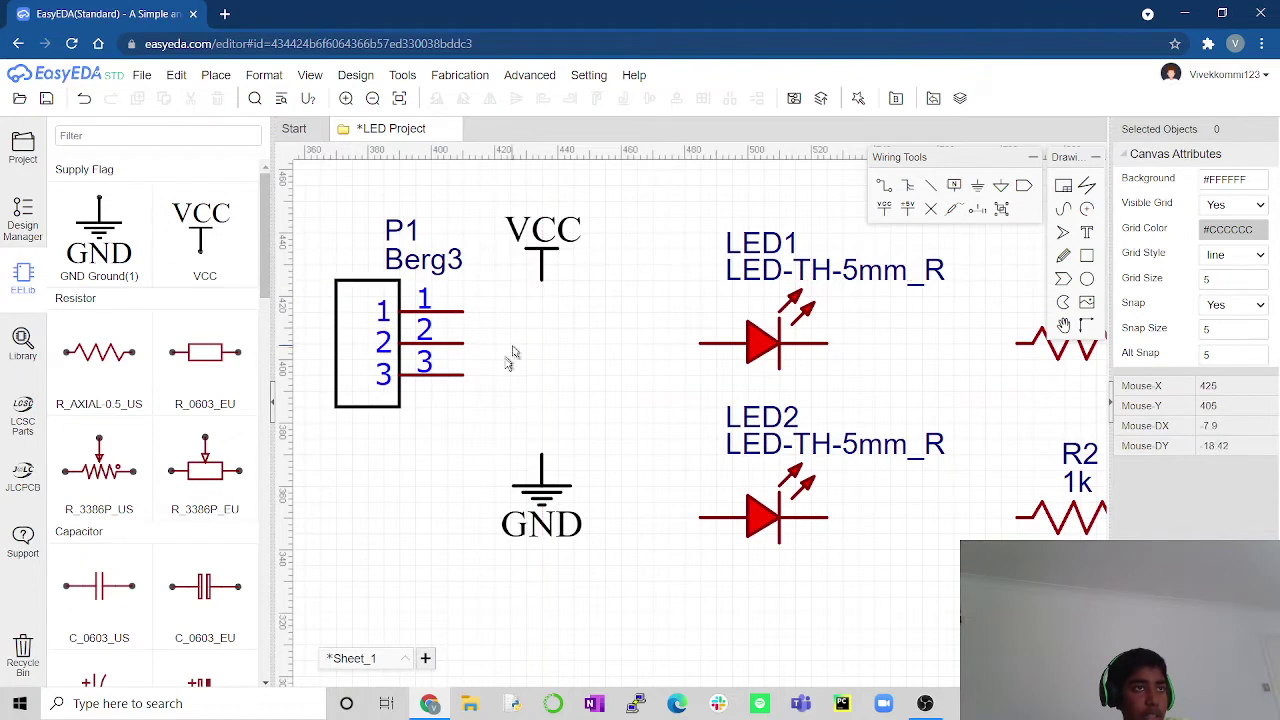
Wire pin 1 of the Berg3 connector to VCC and pin 2 to GND
key("w")
left_click(465, 313)
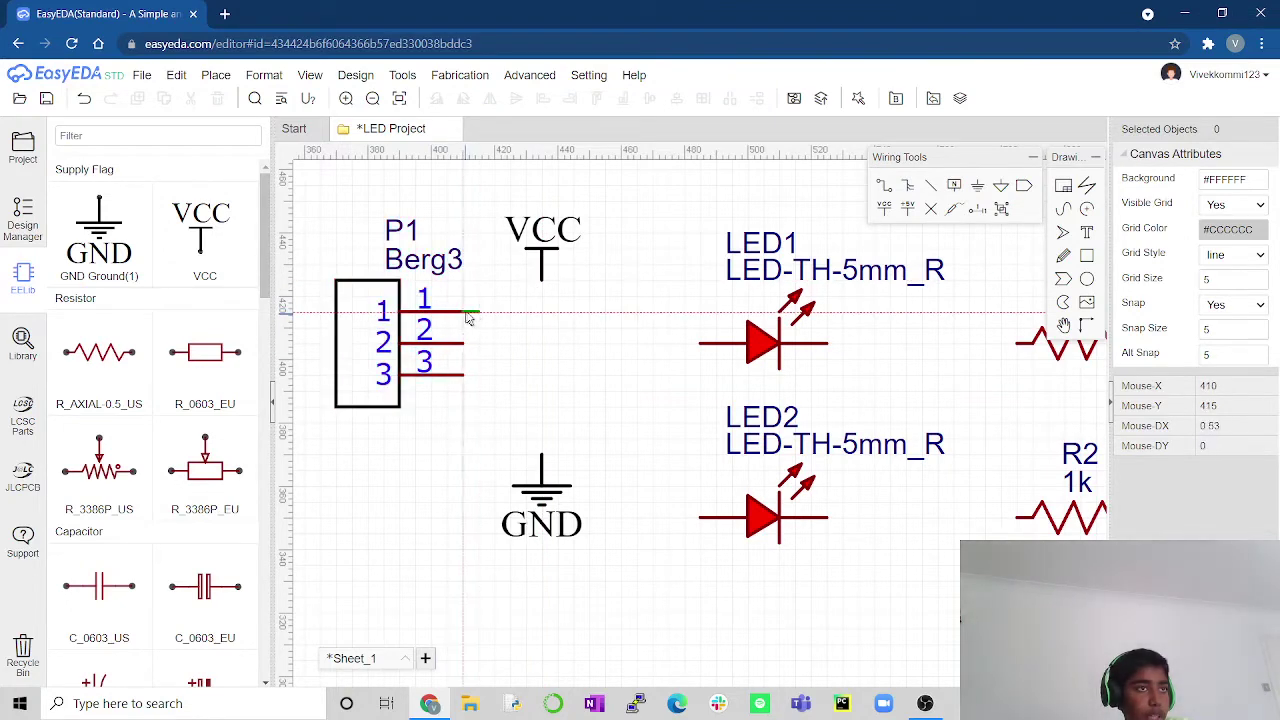
left_click(542, 285)
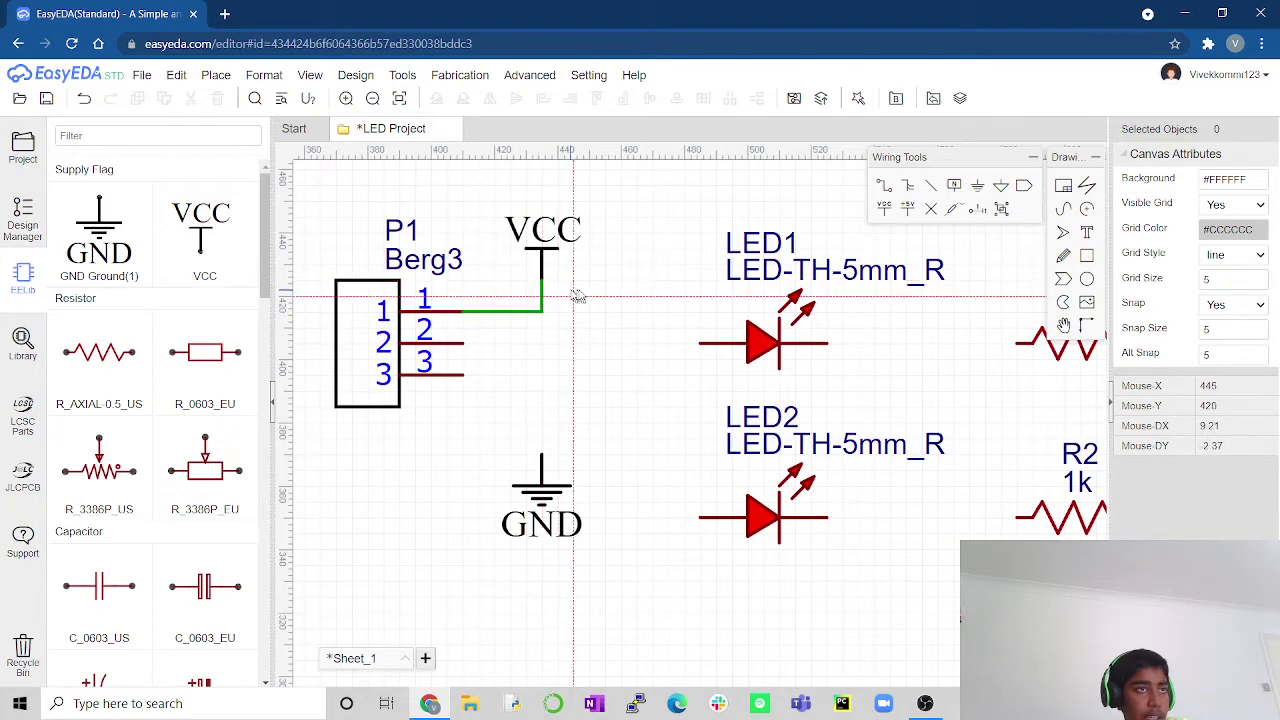
left_click(463, 344)
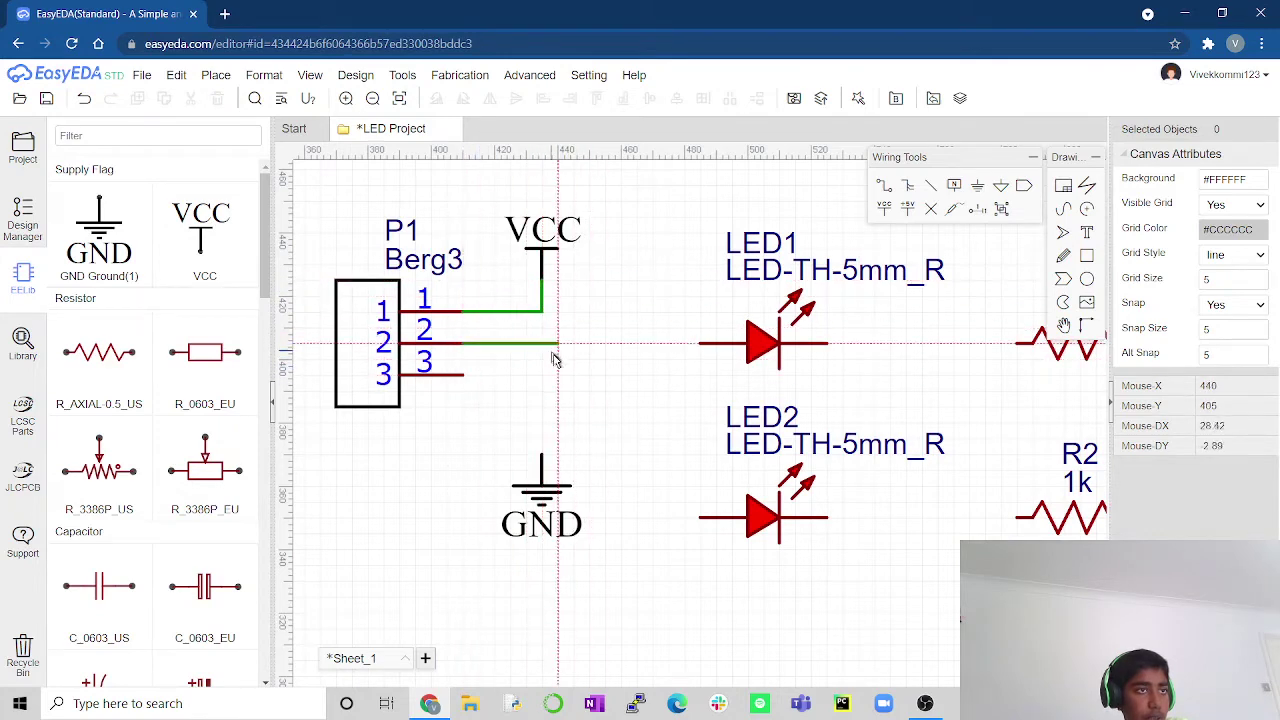
left_click(542, 458)
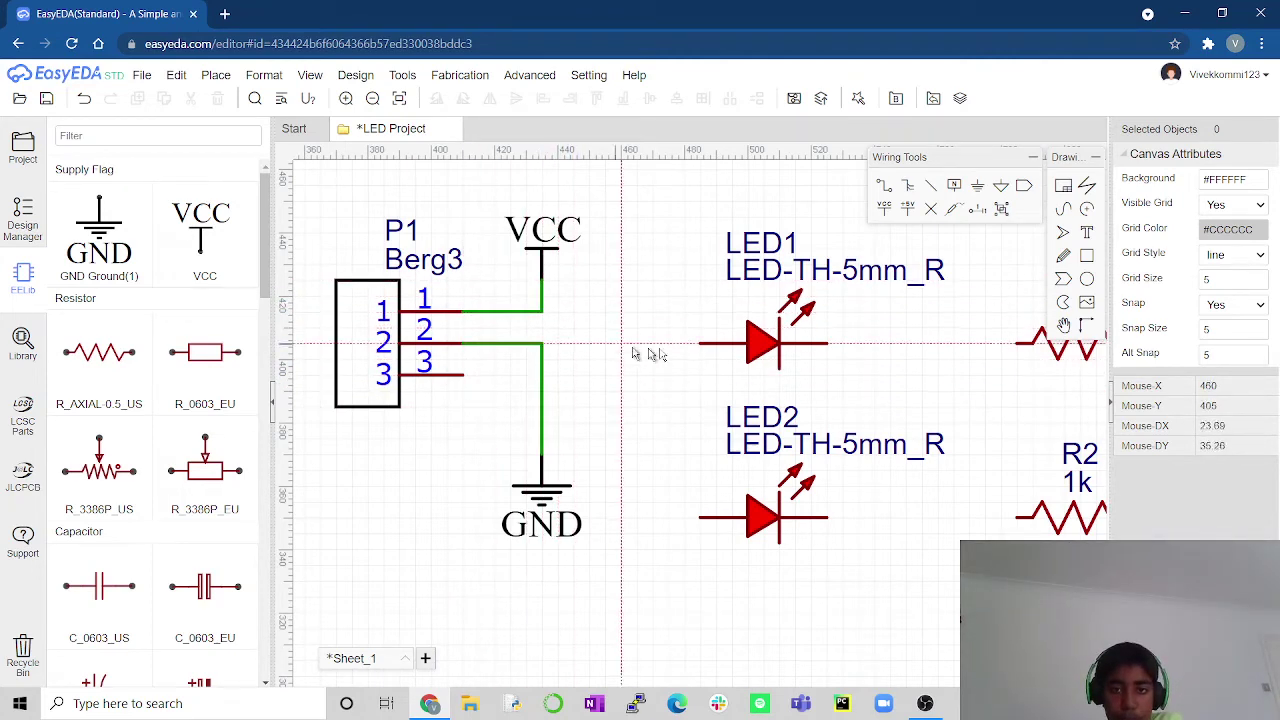
Wire the VCC flag's connection point to the left pin of LED1
right_click_drag(923, 373, 743, 389)
scroll(743, 389, "down", 1)
scroll(743, 389, "up", 1)
scroll(766, 389, "left", 5)
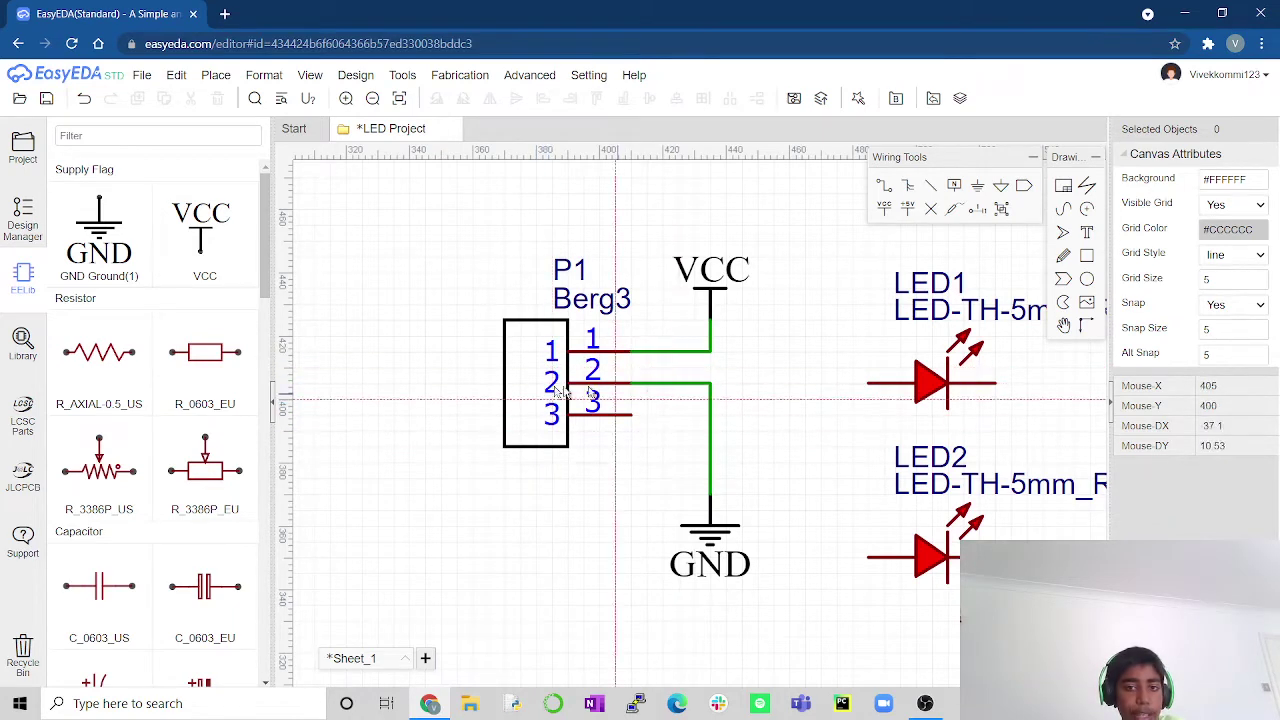
right_click_drag(548, 395, 358, 345)
right_click_drag(663, 380, 629, 440)
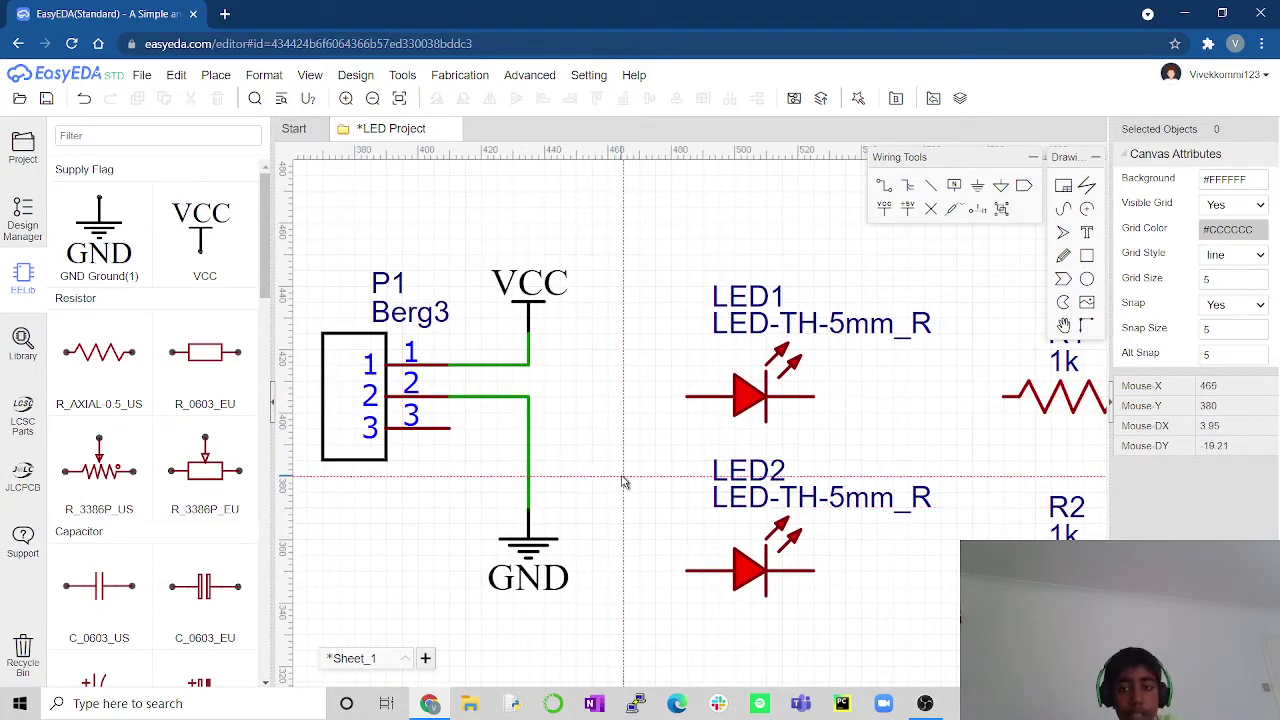
right_click_drag(621, 476, 520, 463)
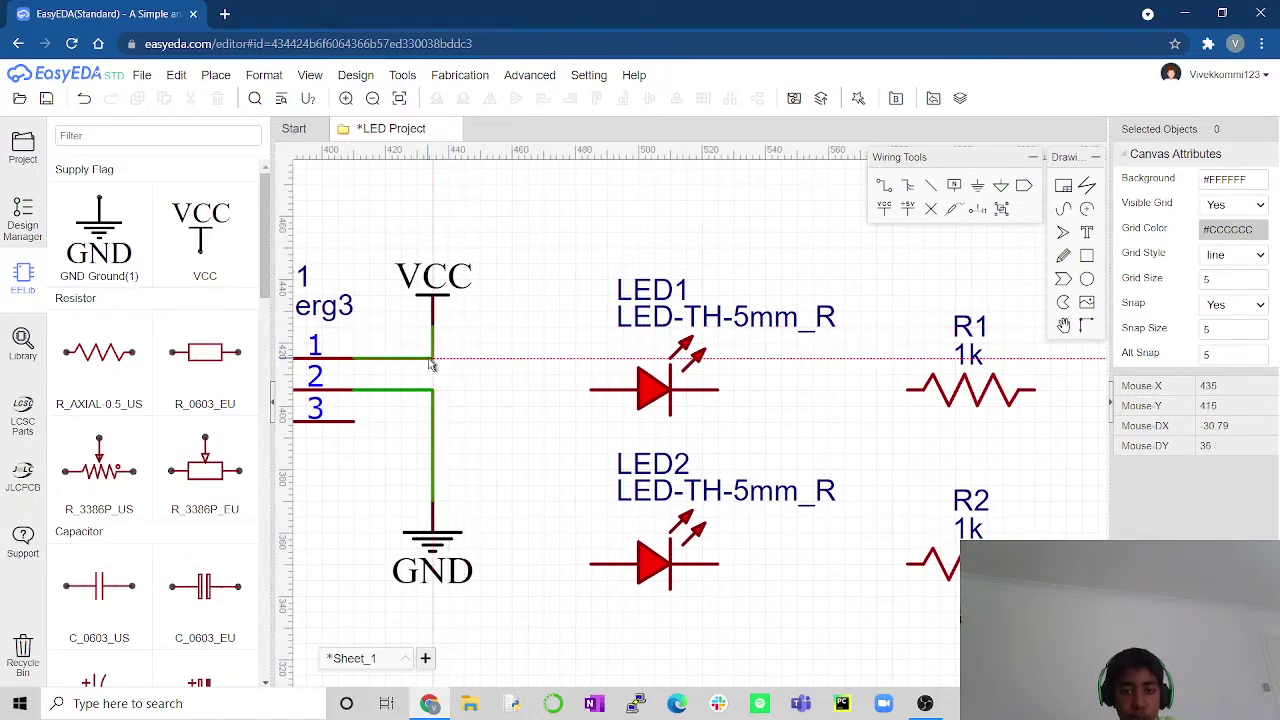
left_click(432, 326)
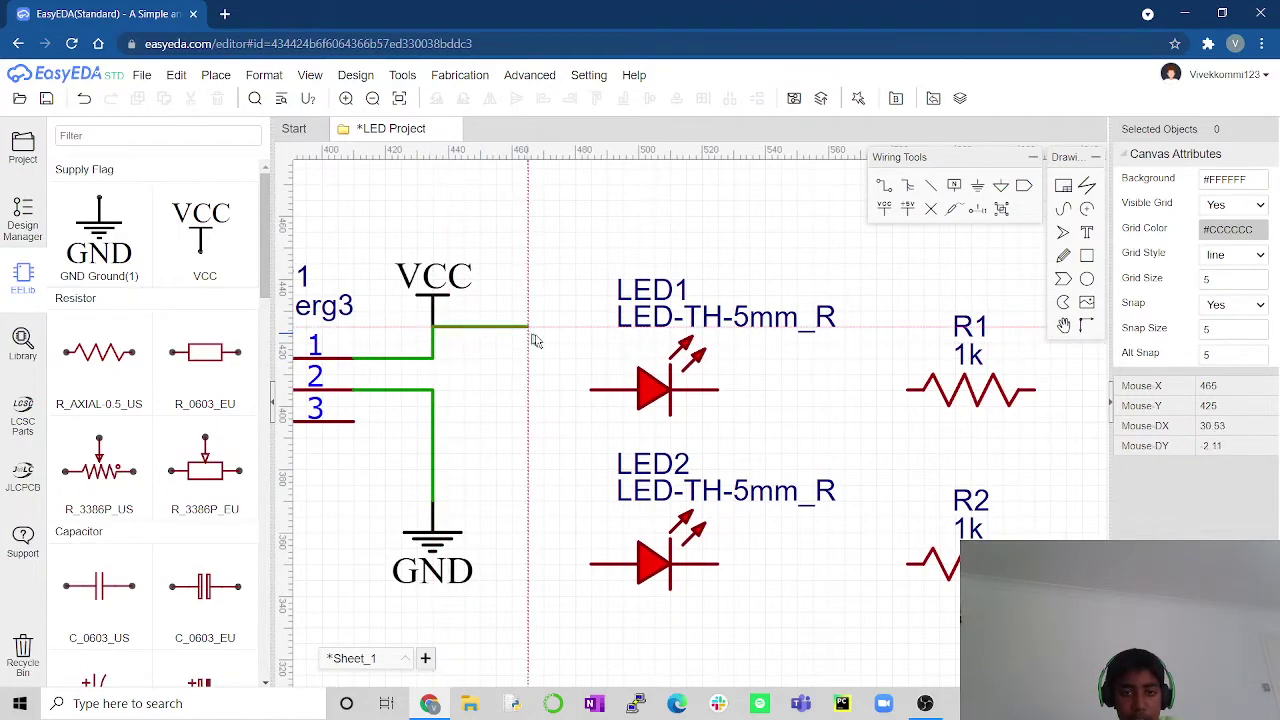
left_click(592, 391)
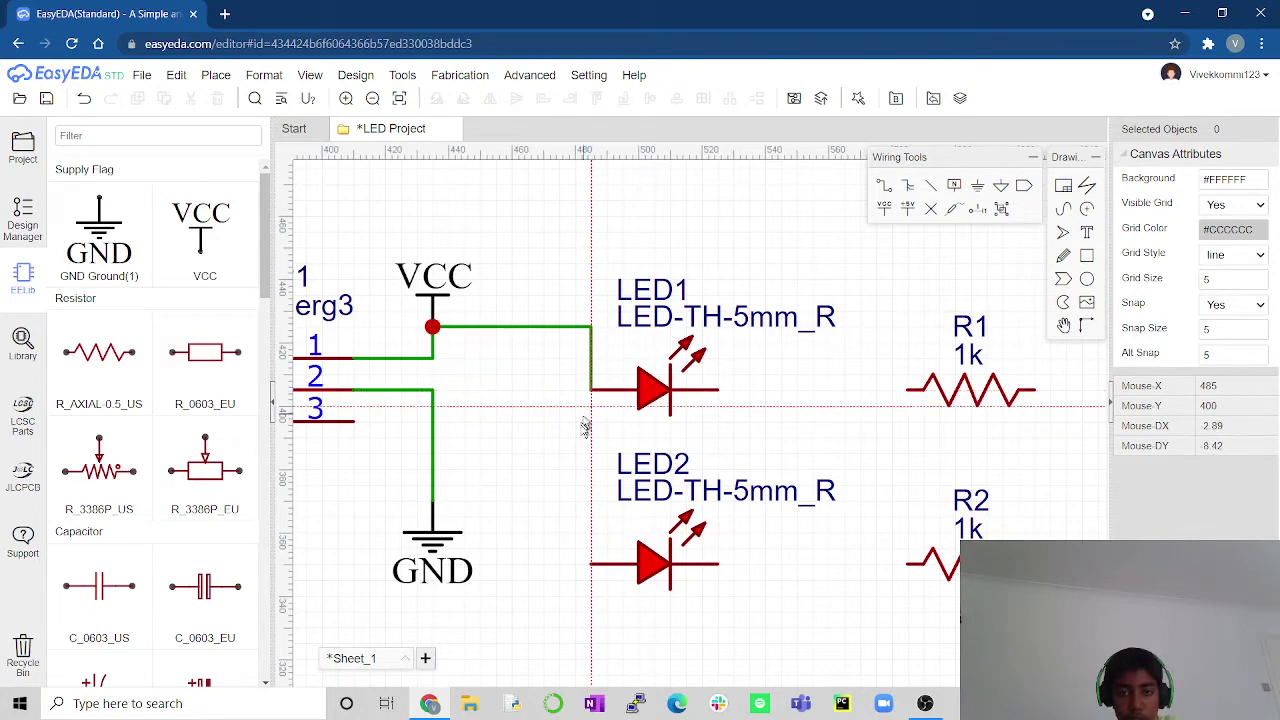
Branch a wire from the VCC line just before LED1 down to the left pin of LED2
left_click(577, 328)
left_click(592, 565)
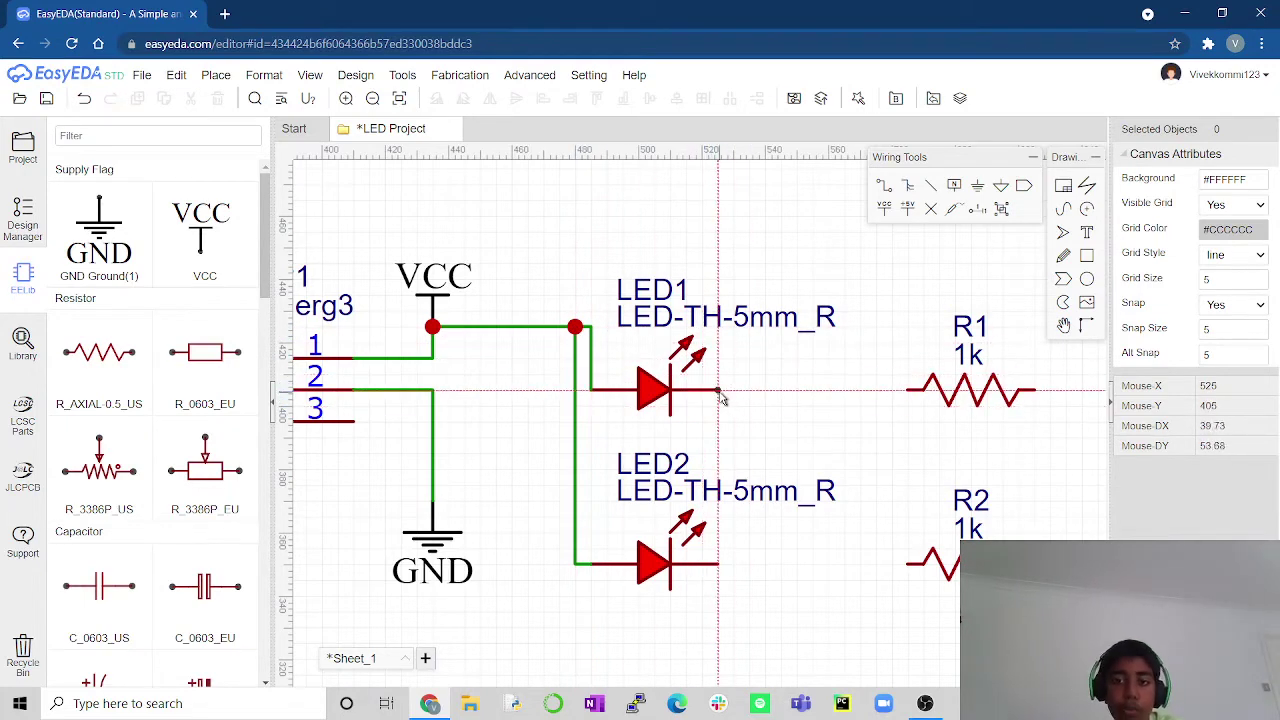
Wire the right pin of LED1 to R1 and the right pin of LED2 to R2
left_click(719, 391)
left_click(906, 391)
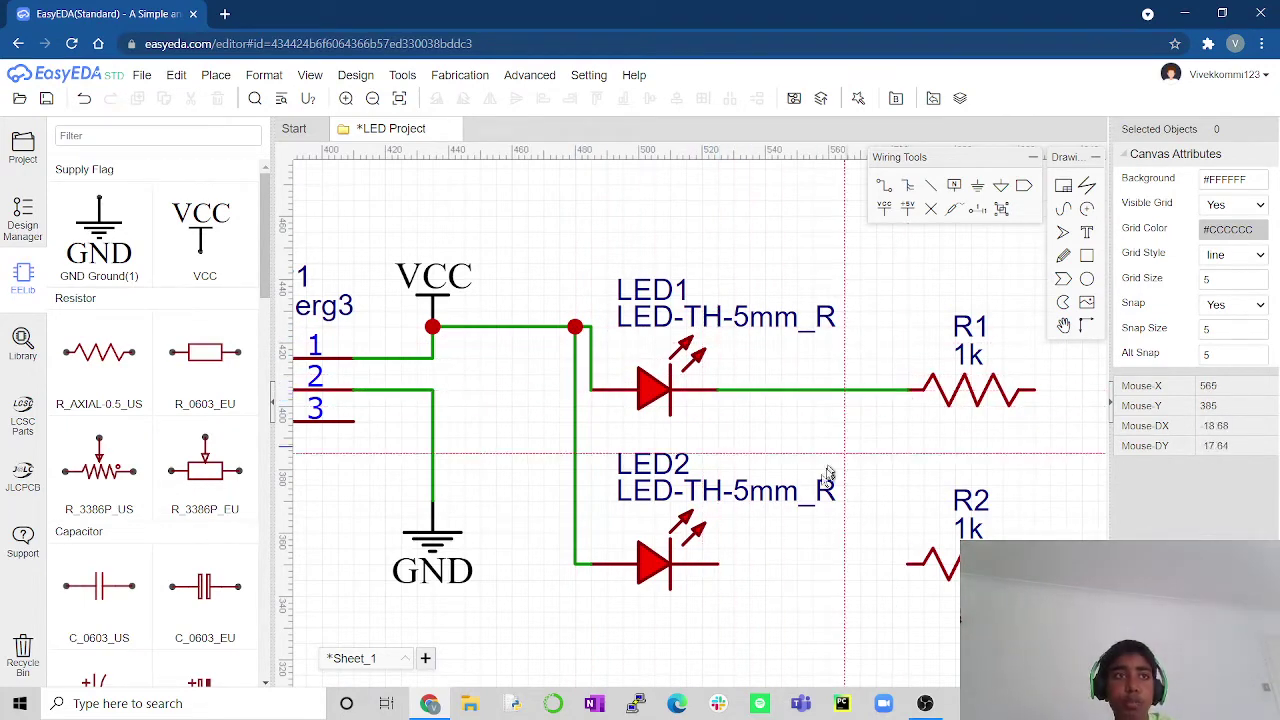
left_click(719, 565)
left_click(907, 565)
key("Escape")
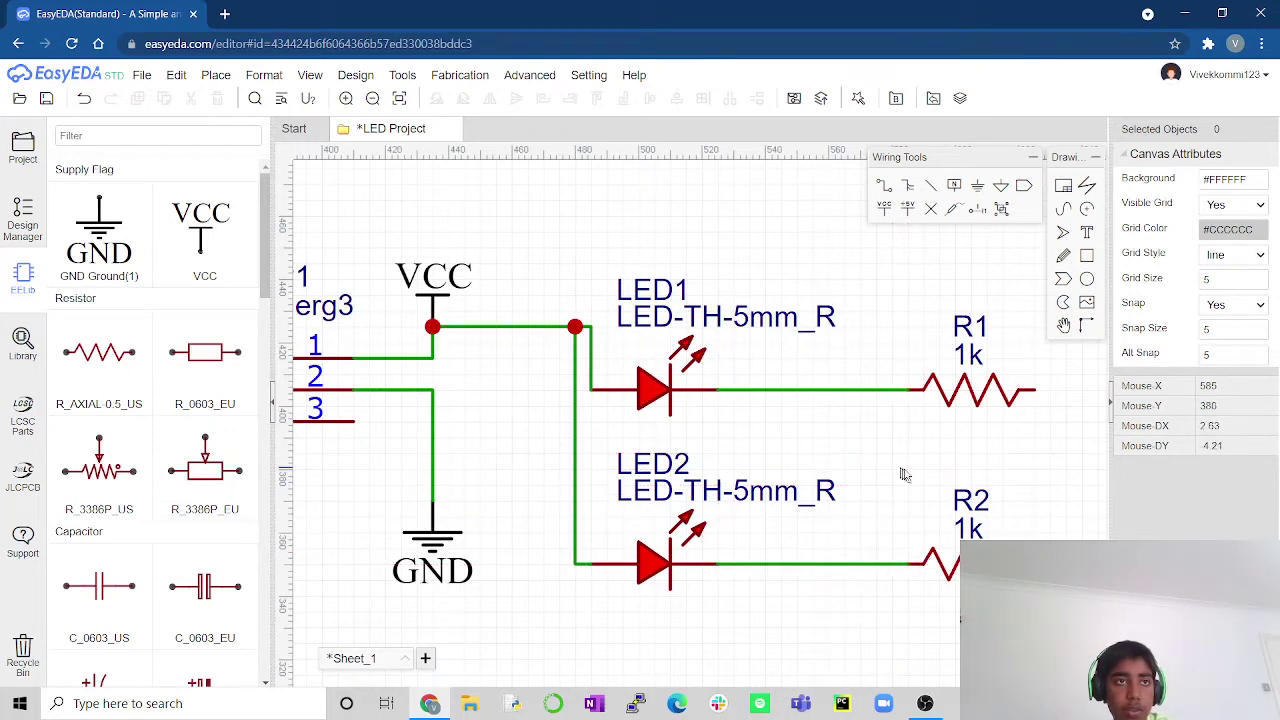
right_click_drag(908, 457, 827, 396)
scroll(827, 396, "down", 3)
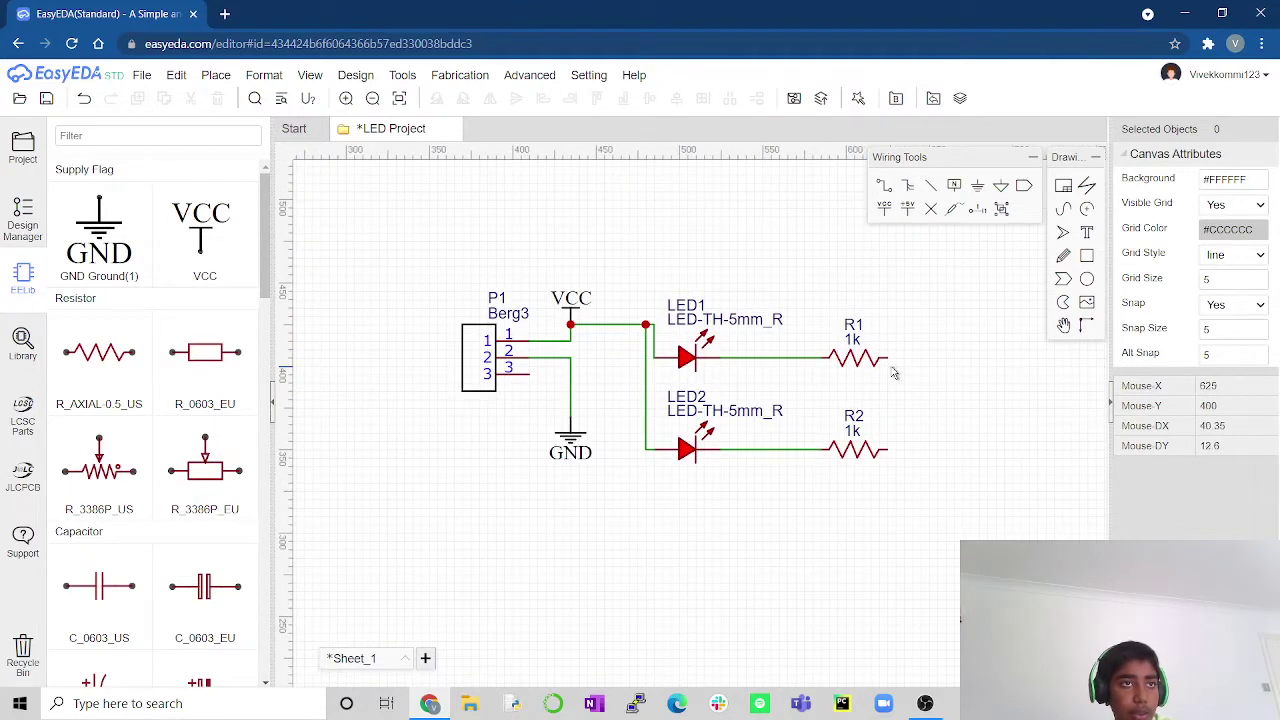
left_click(893, 368)
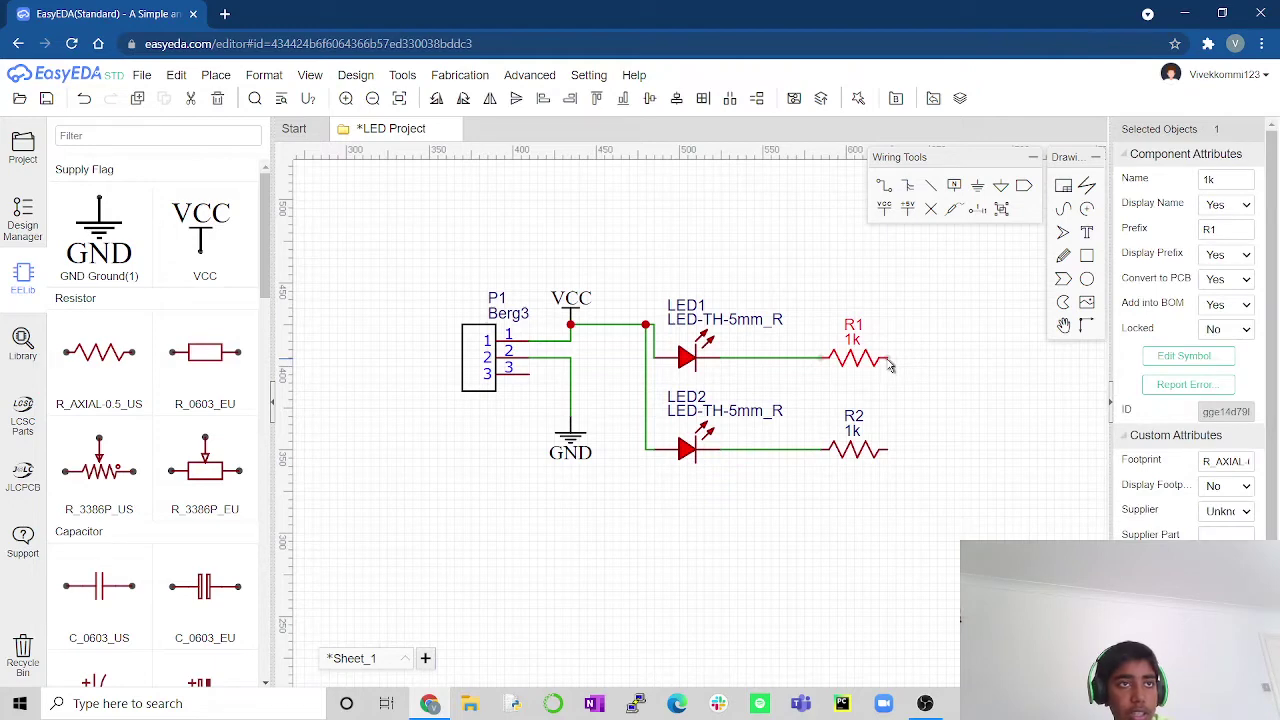
left_click(895, 188)
left_click(888, 358)
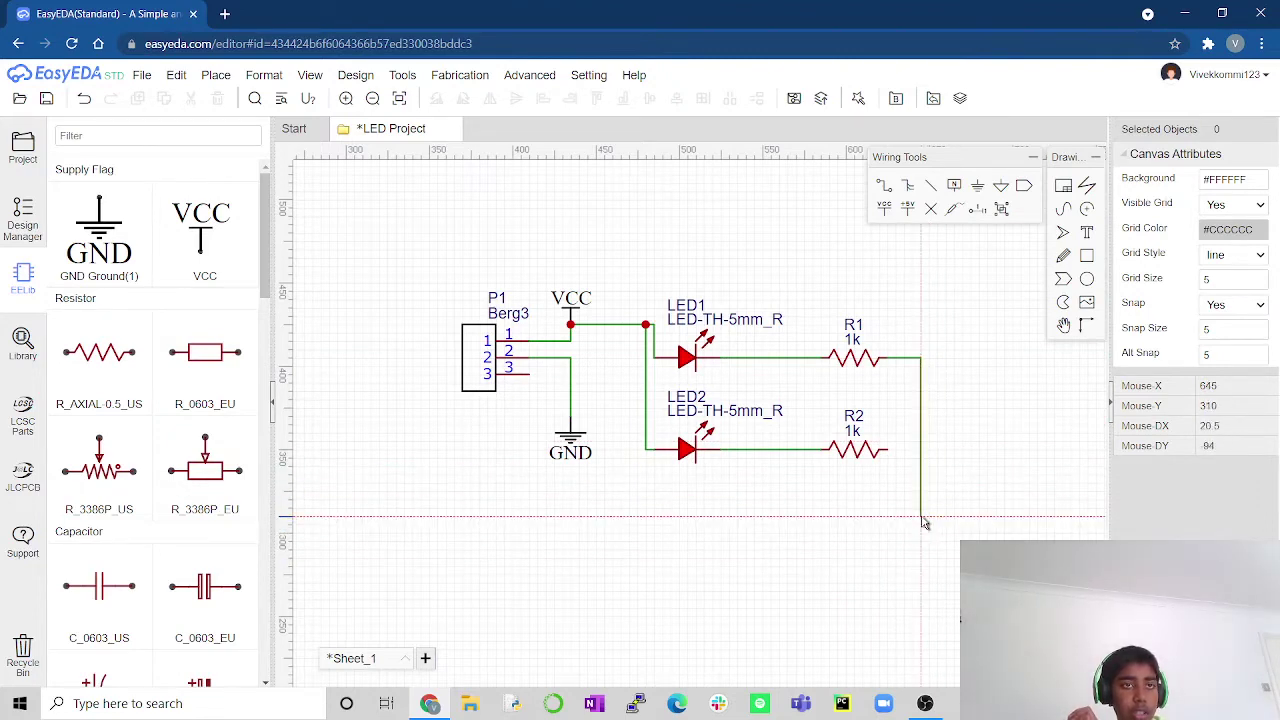
left_click(921, 517)
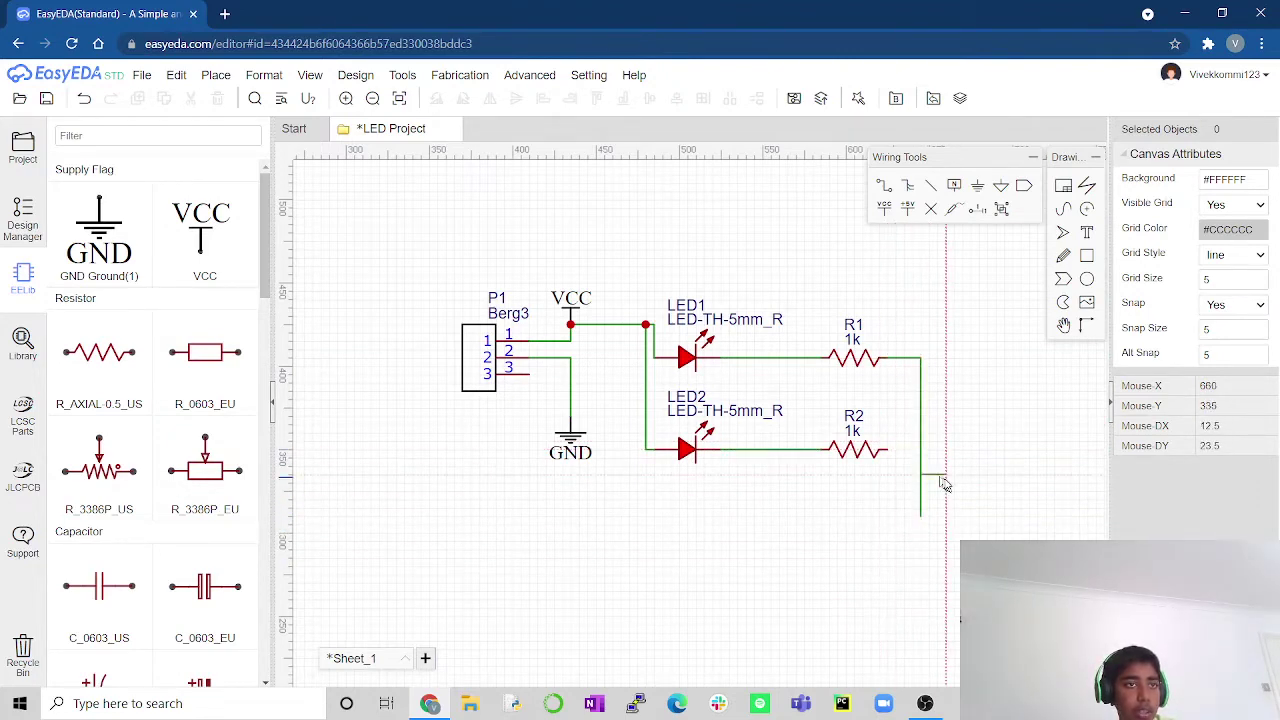
left_click(891, 455)
key("ctrl+z")
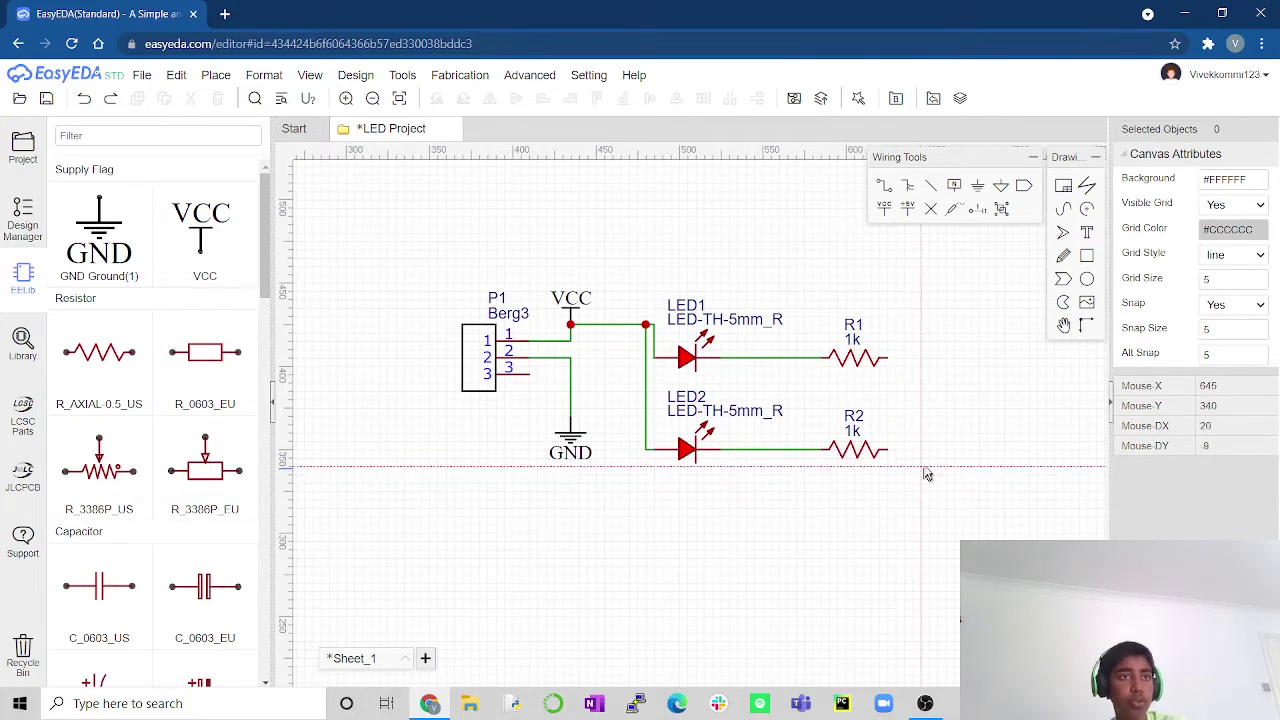
left_click(887, 358)
left_click(921, 540)
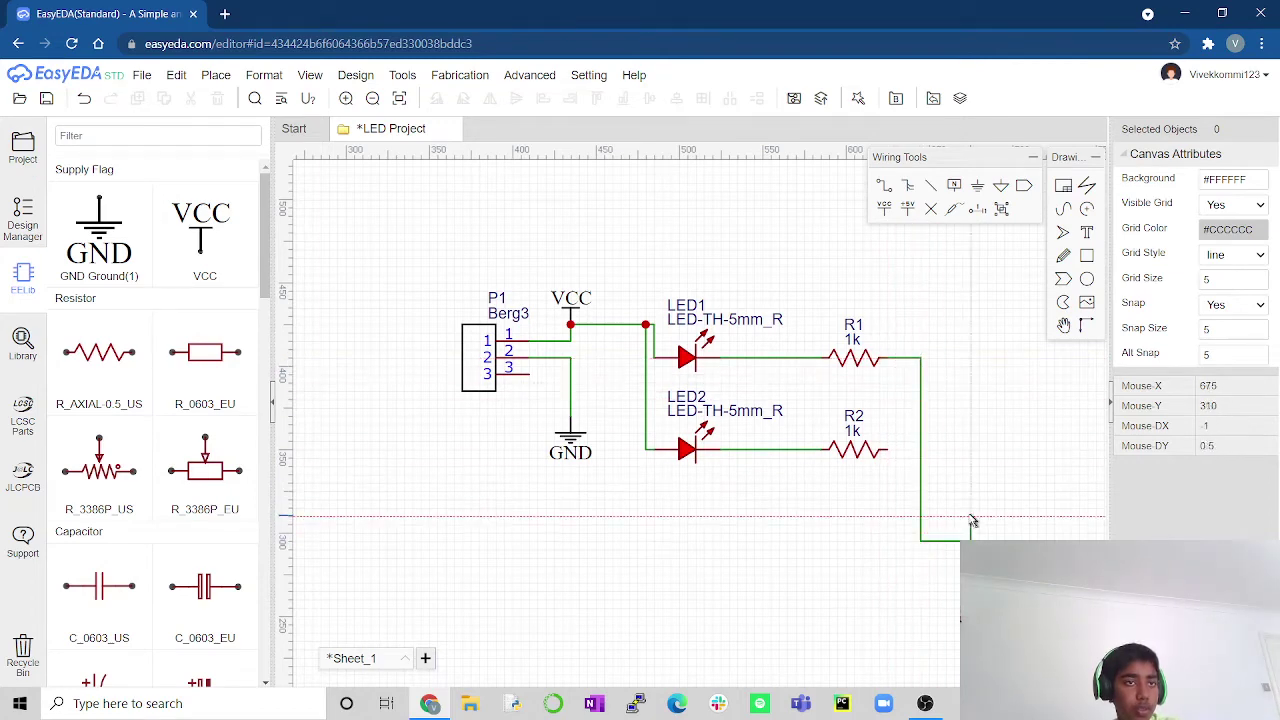
key("ctrl+z")
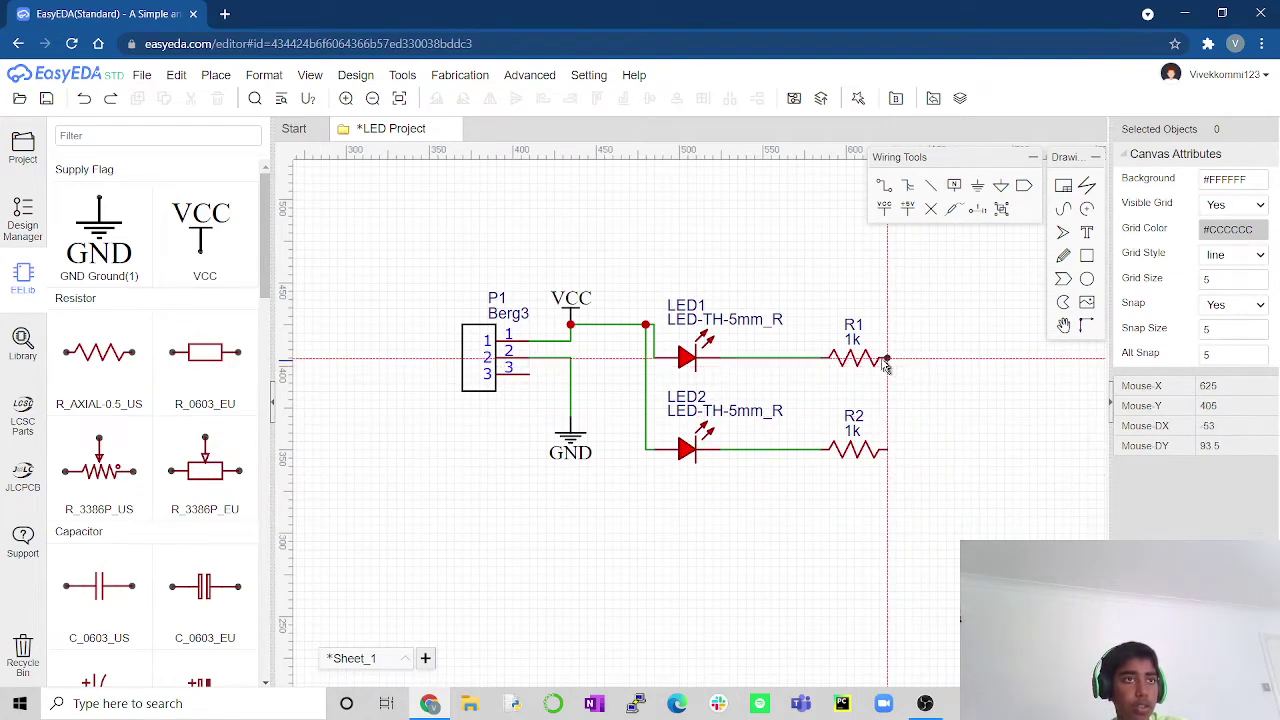
Wire R1's right pin down below R2, back beneath the LEDs, and up to the GND flag's connection point
left_click(887, 358)
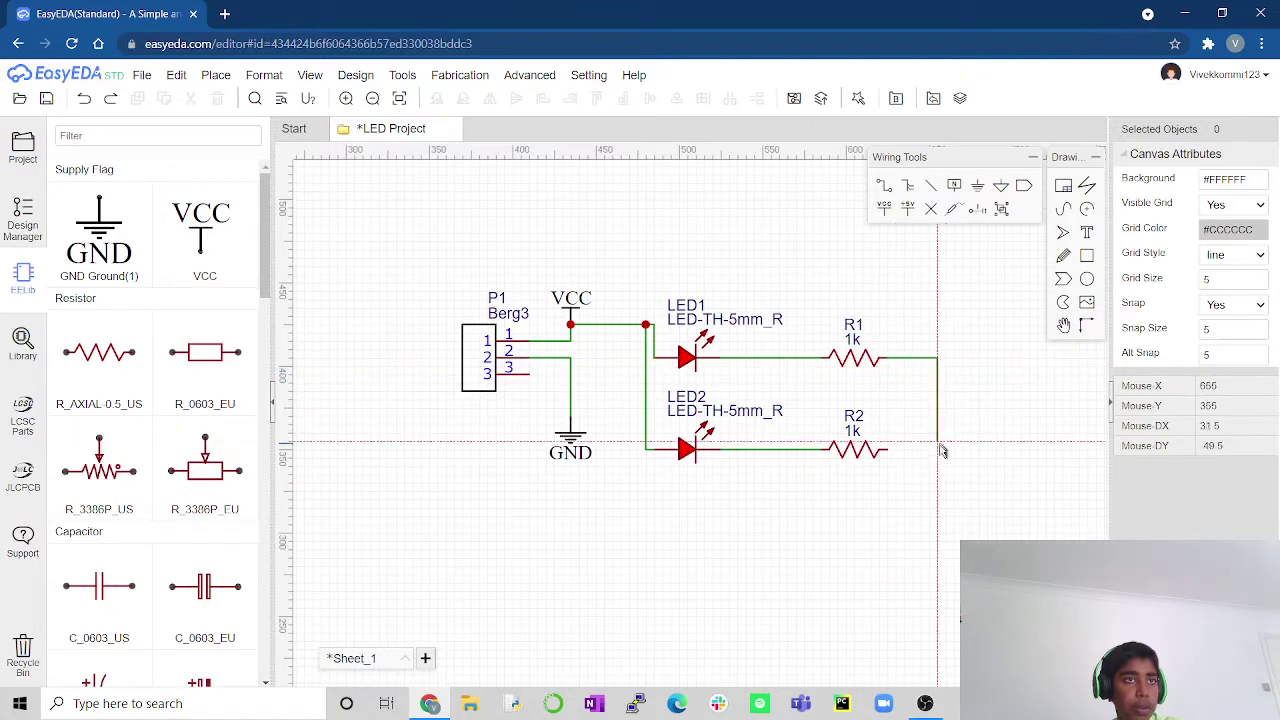
left_click(921, 500)
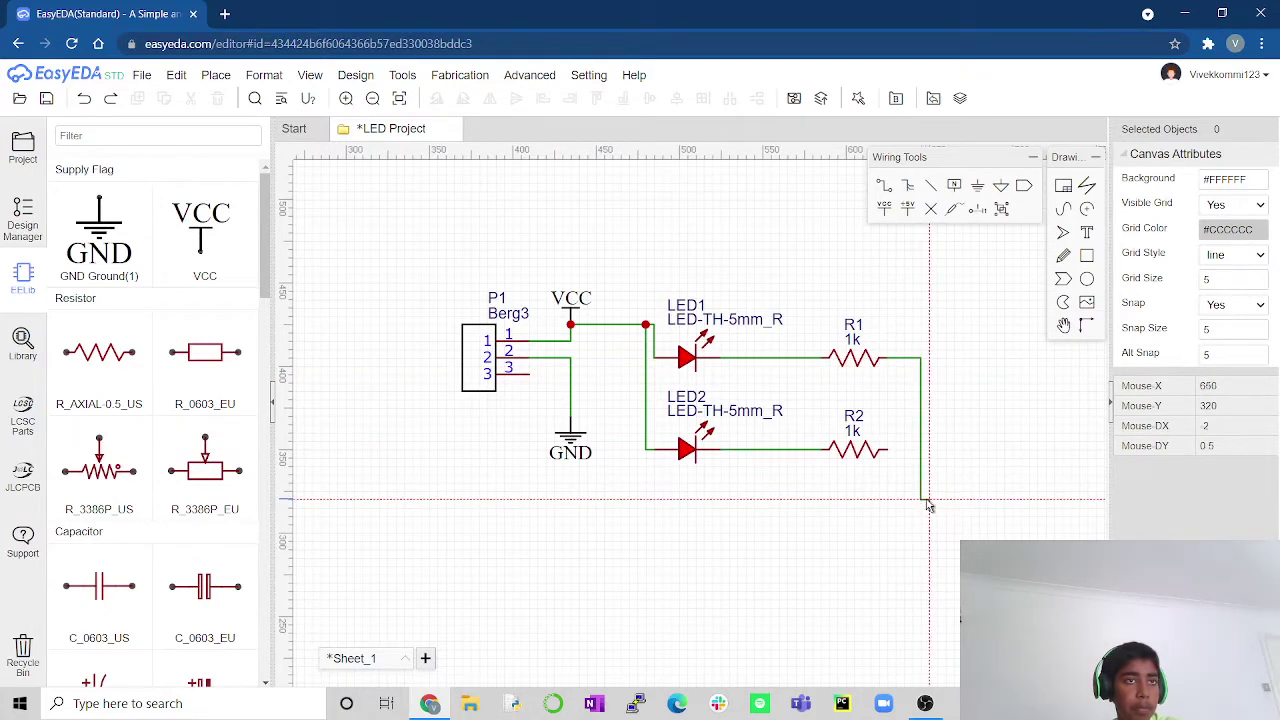
left_click(612, 417)
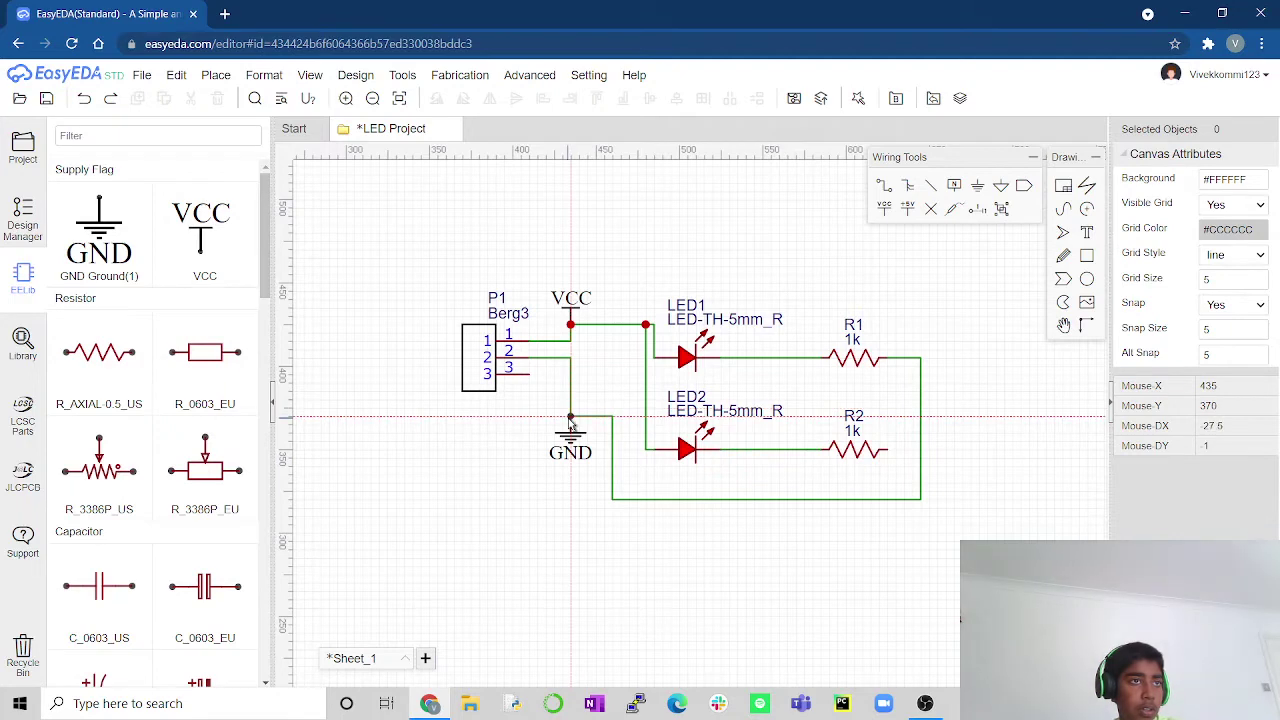
left_click(571, 418)
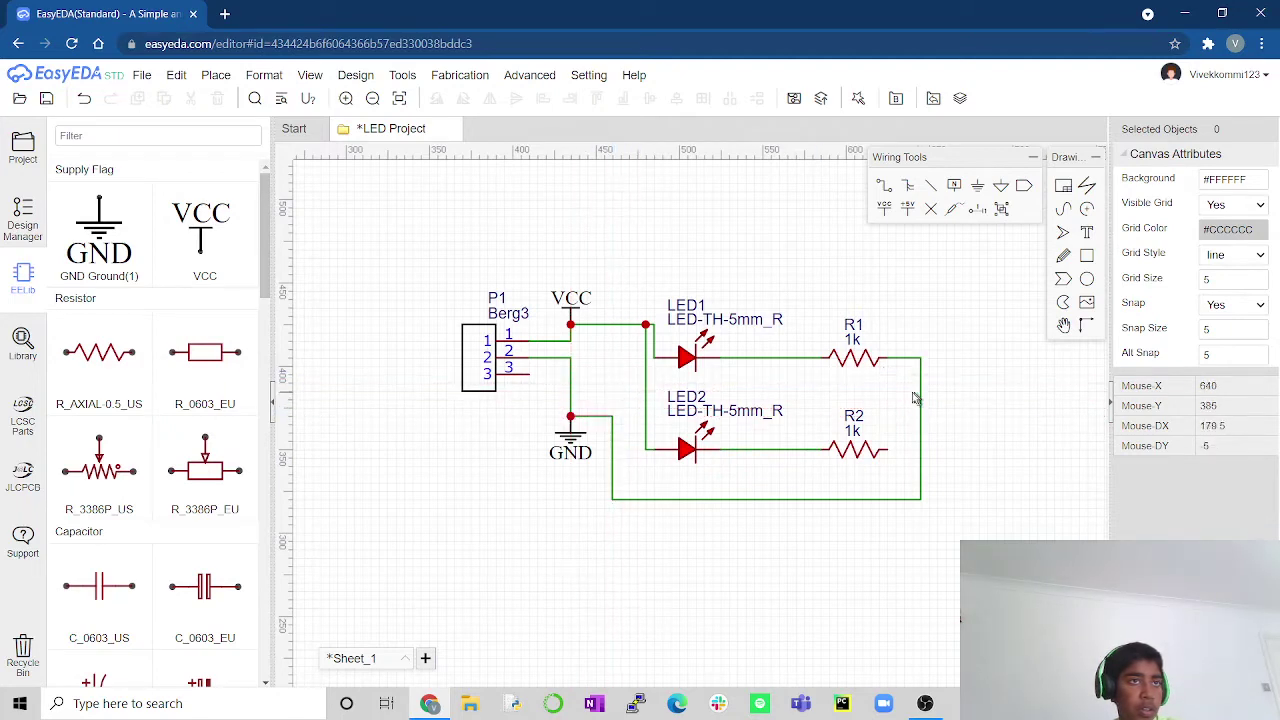
Wire R2's right pin straight down to the ground return wire running from R1
left_click(883, 190)
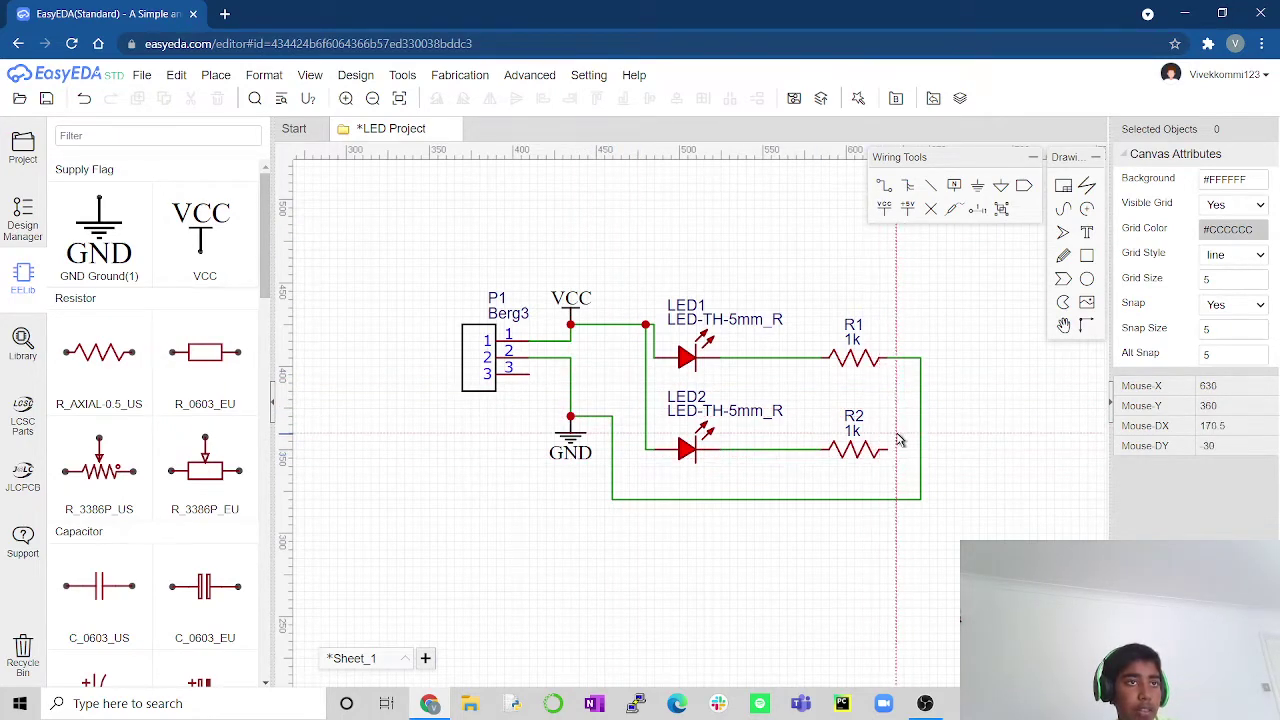
left_click(889, 451)
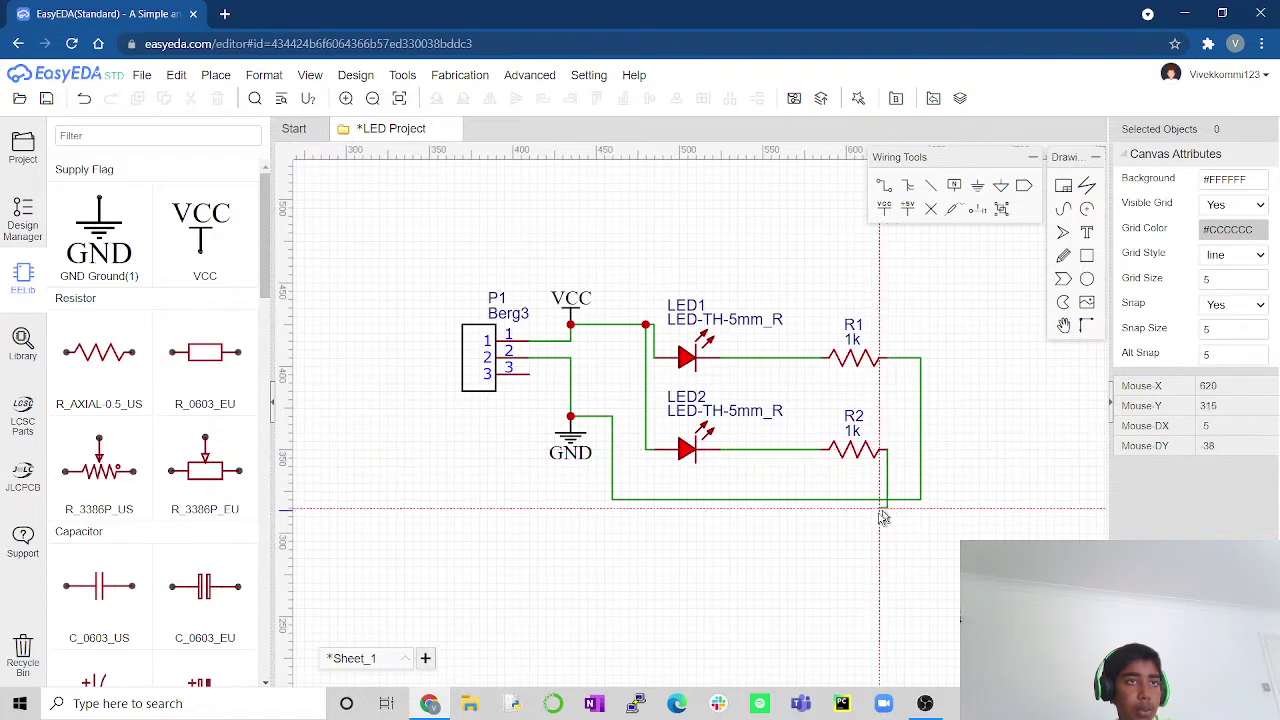
left_click(887, 498)
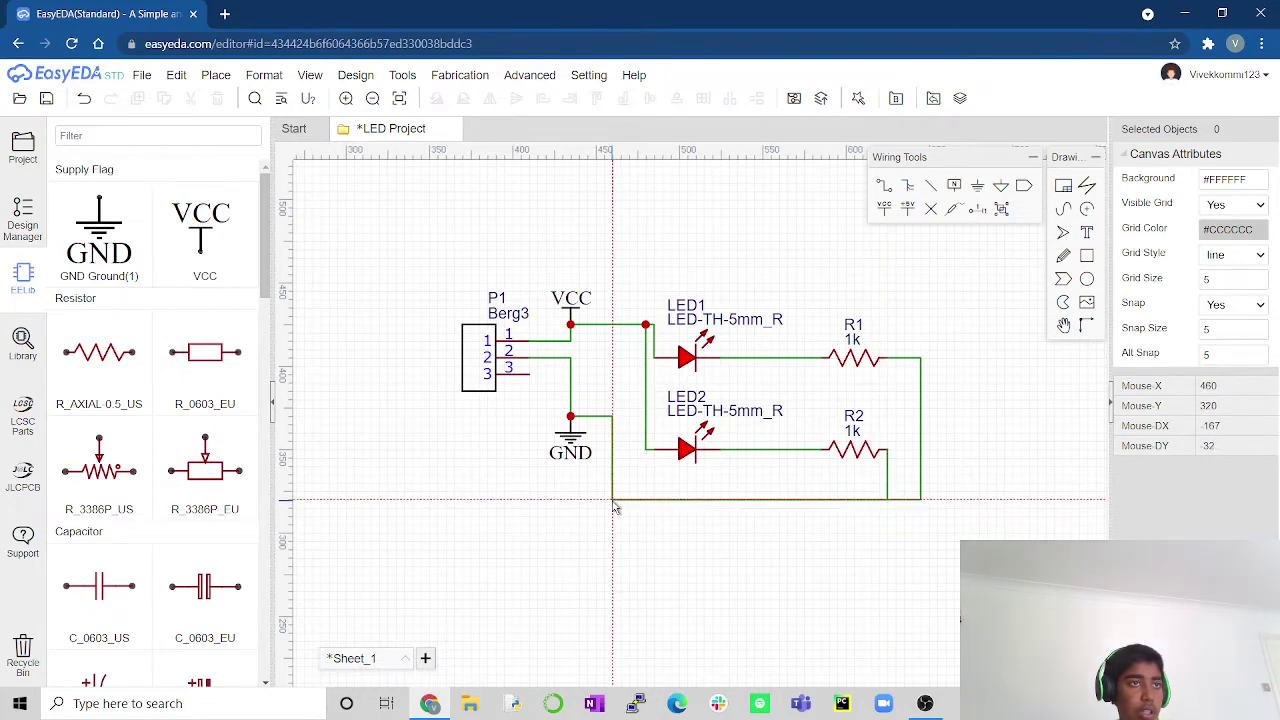
key("Escape")
Examine the wired schematic from the Berg3 connector and supply flags through the LEDs and resistors, checking the junctions
scroll(880, 430, "up", 3)
scroll(870, 435, "down", 3)
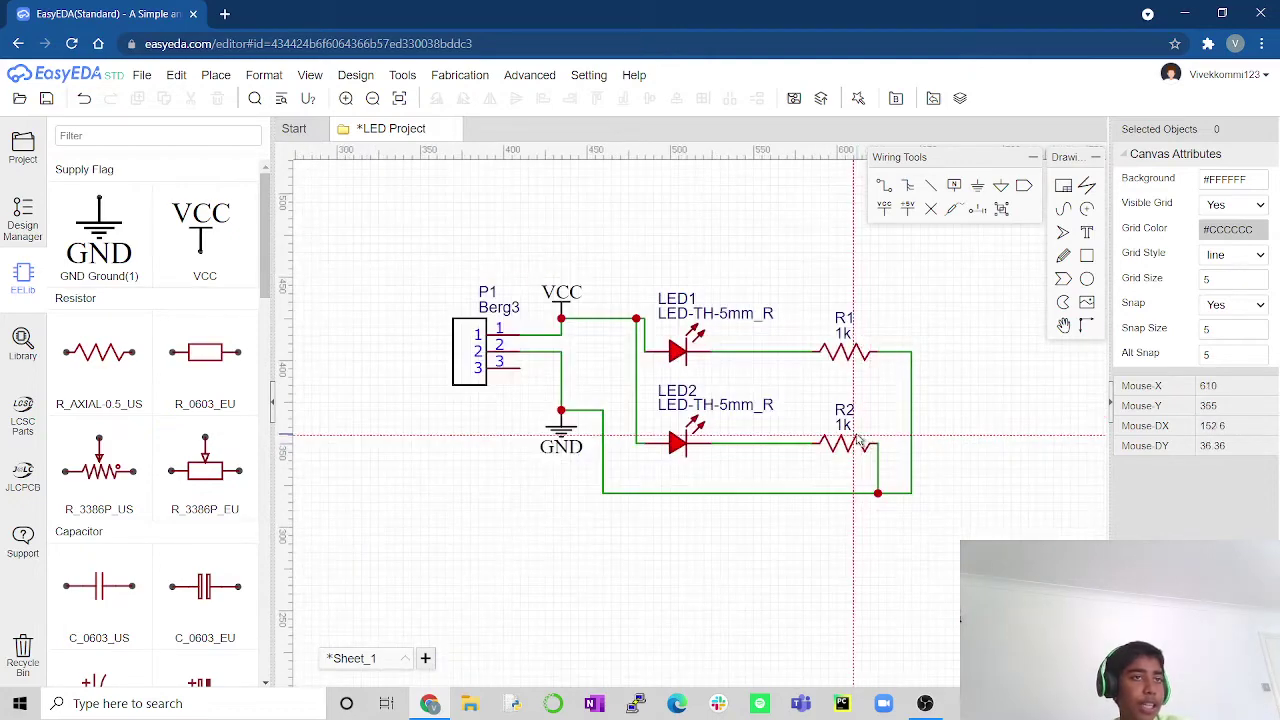
scroll(857, 440, "up", 3)
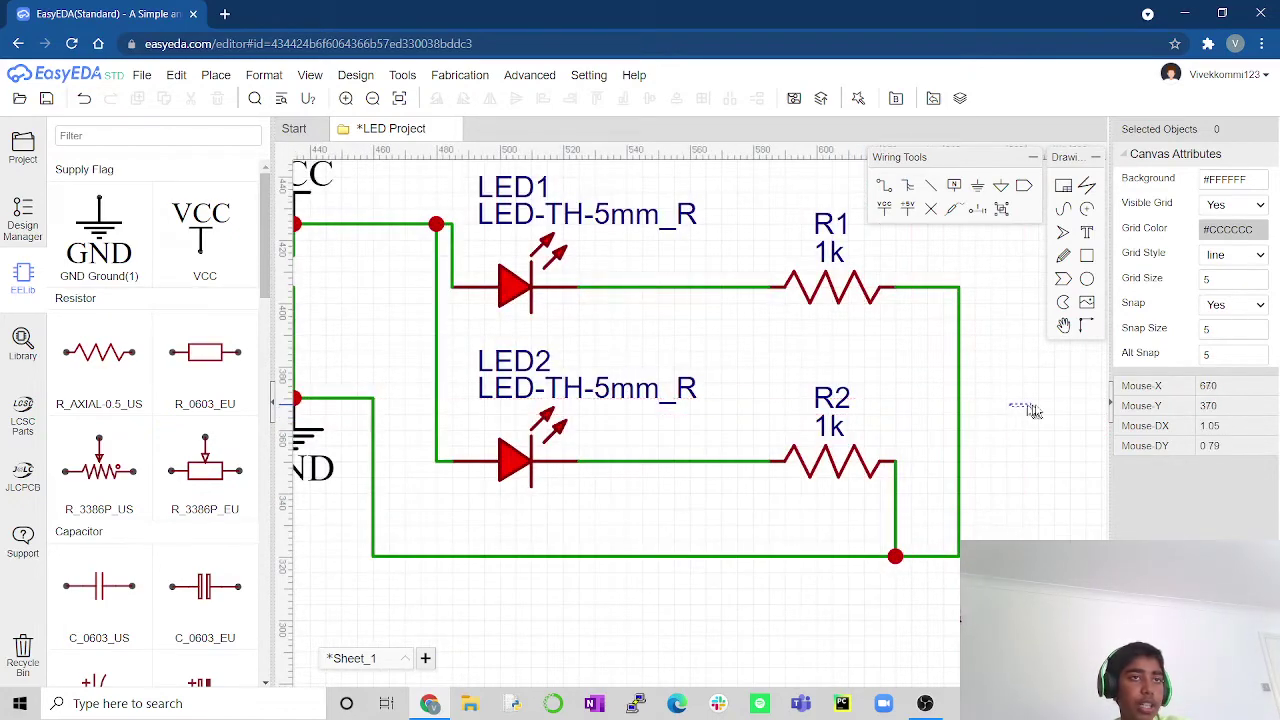
key("Left")
key("Left")
key("Left")
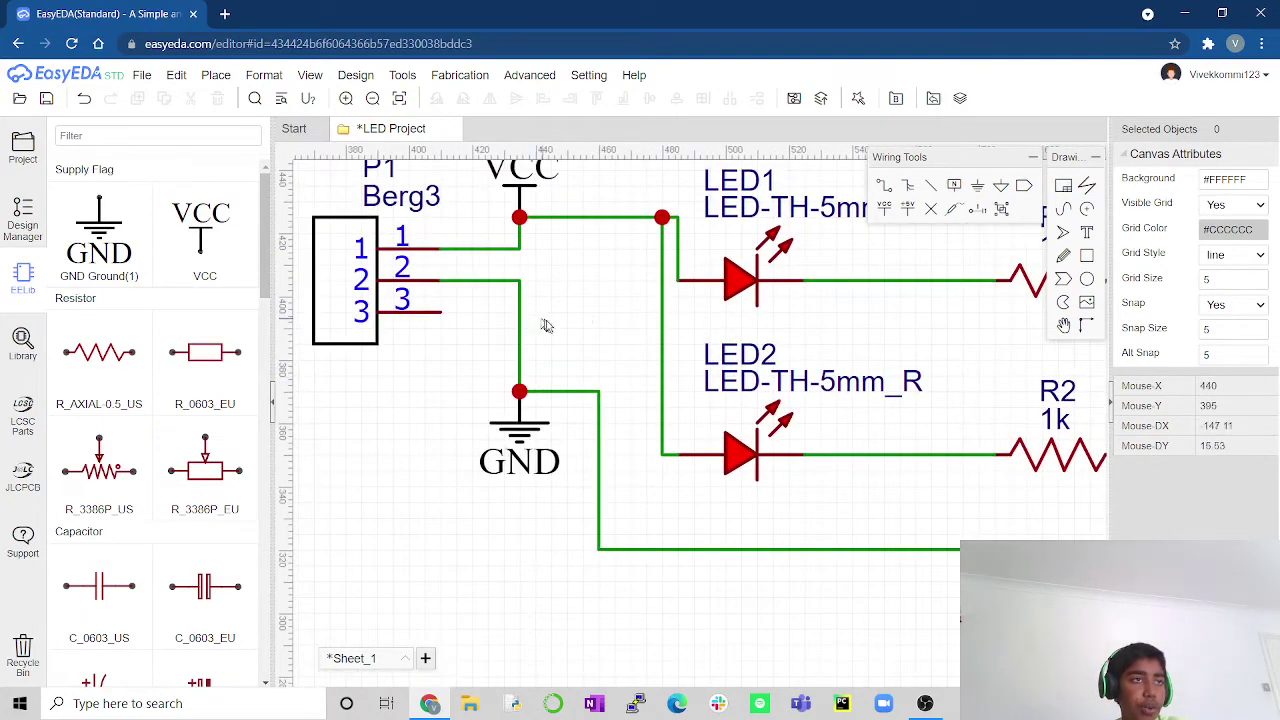
key("Left")
key("Left")
key("Left")
key("Up")
key("Up")
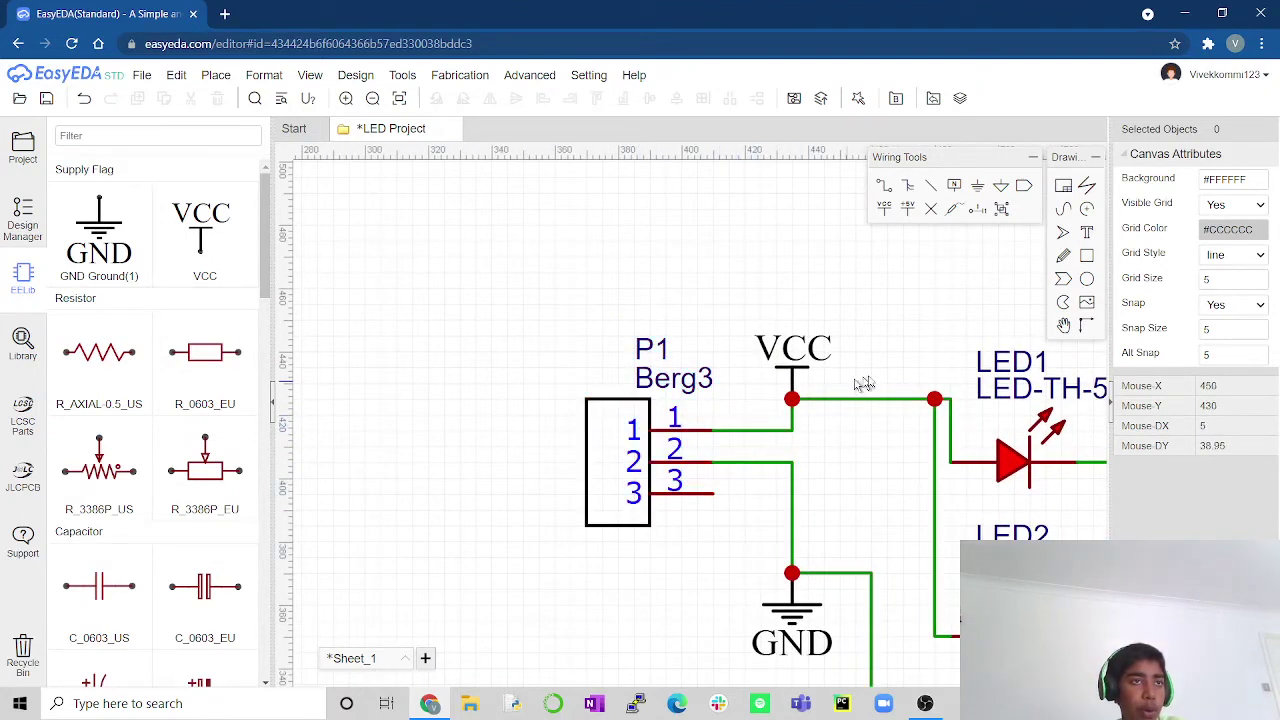
scroll(912, 410, "down", 1)
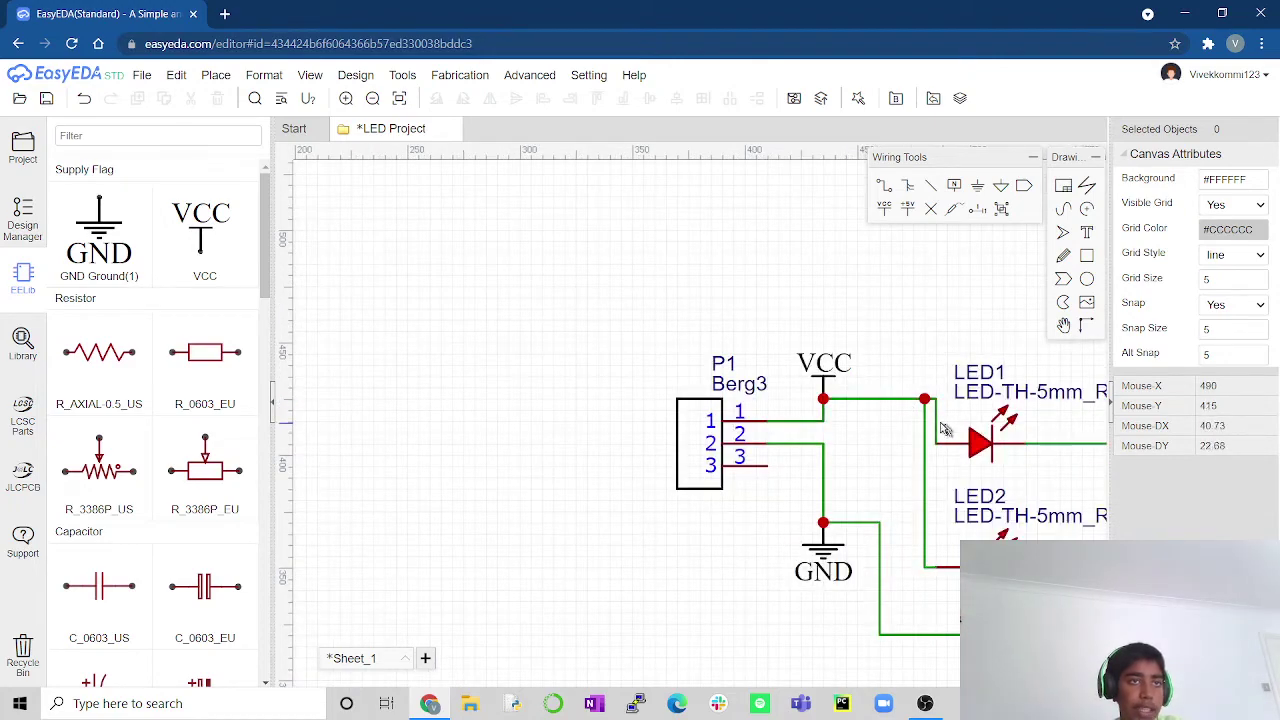
scroll(938, 425, "down", 1)
scroll(851, 286, "up", 3)
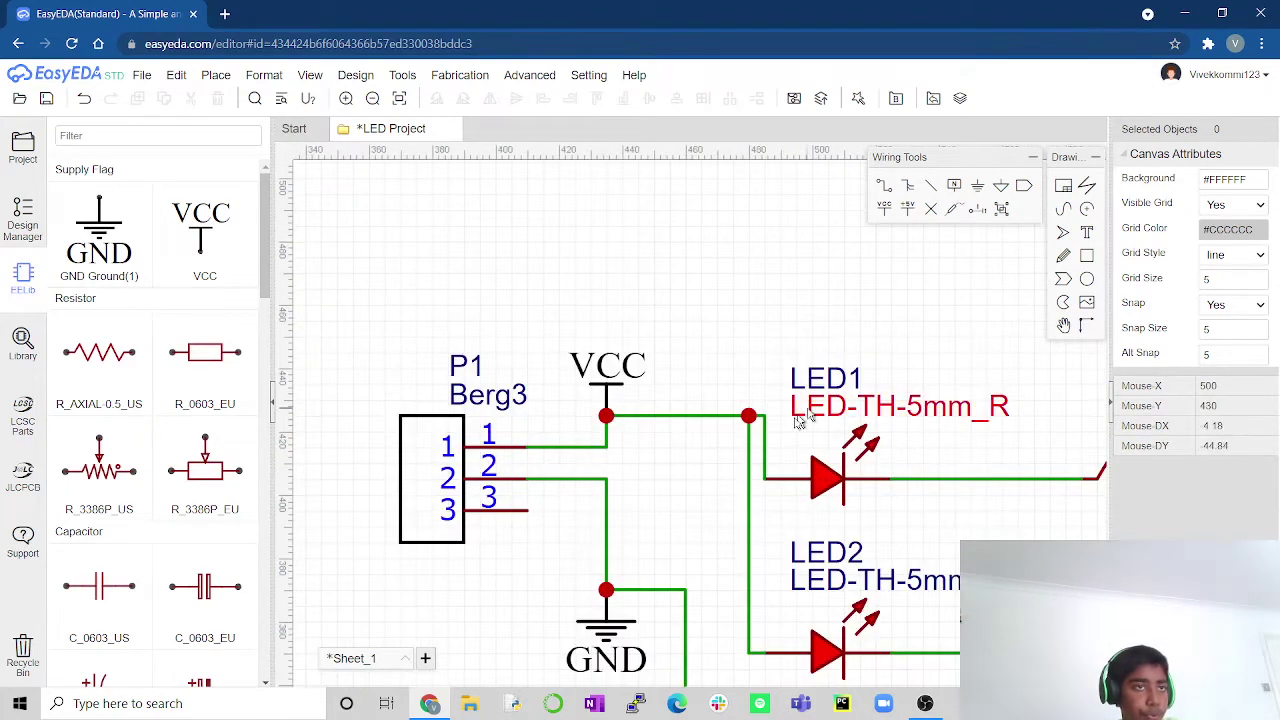
right_click_drag(790, 314, 630, 217)
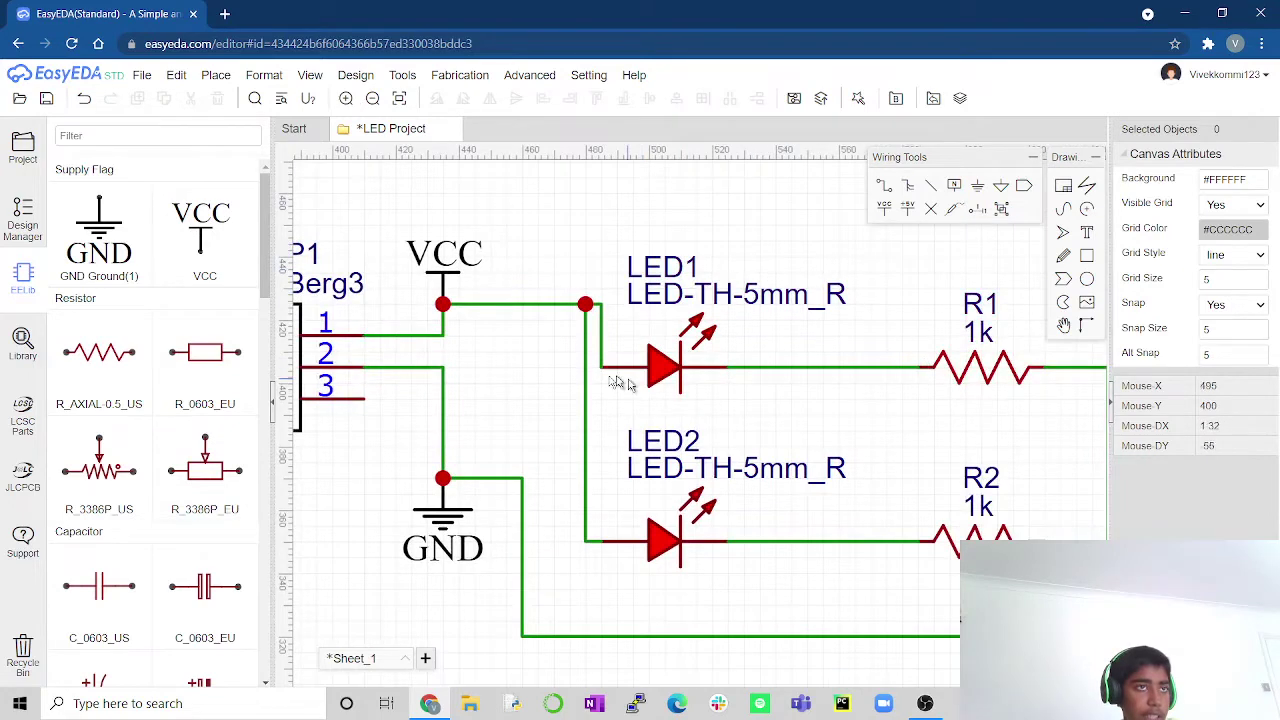
scroll(908, 285, "down", 3)
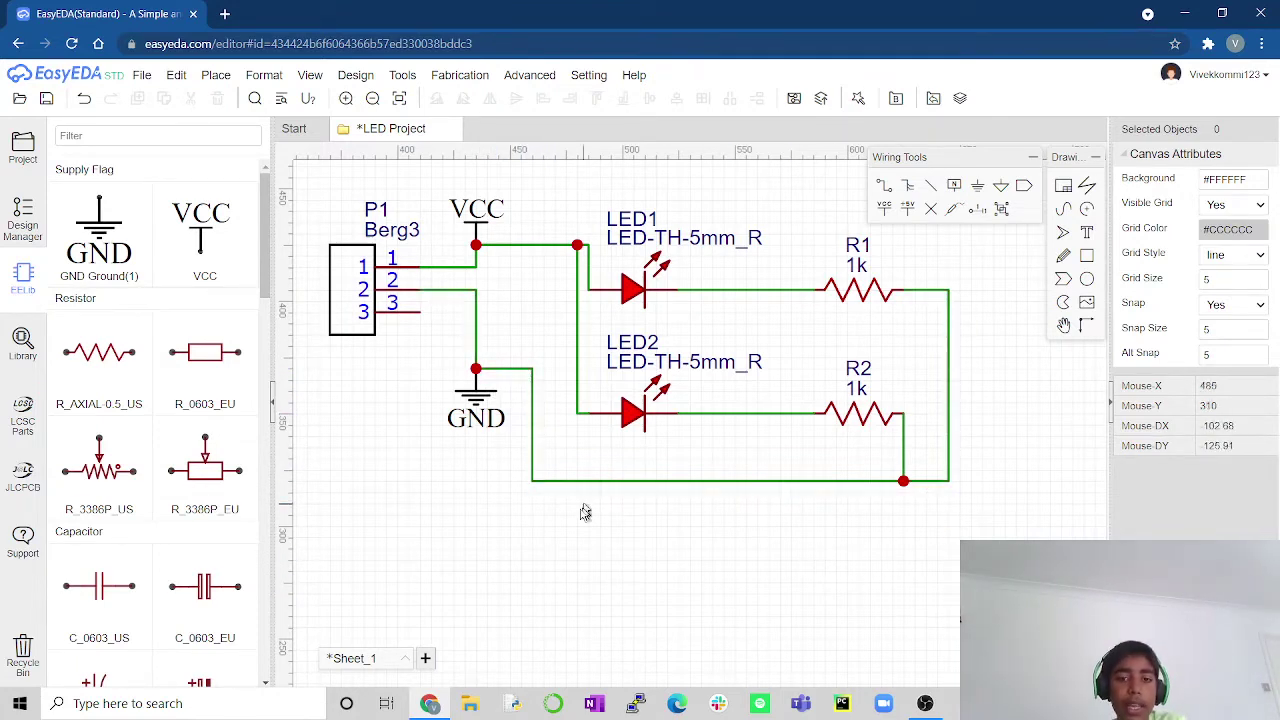
right_click_drag(577, 517, 598, 575)
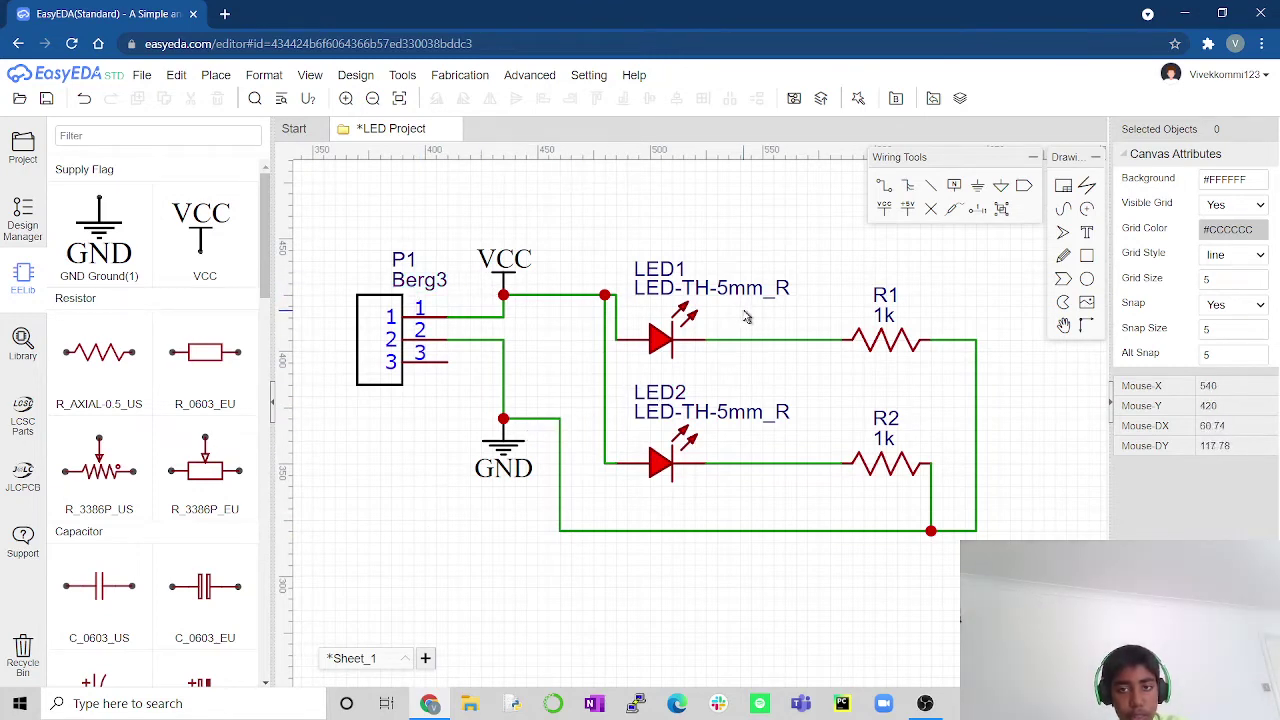
Change LED1's component name label to Red
left_click(723, 291)
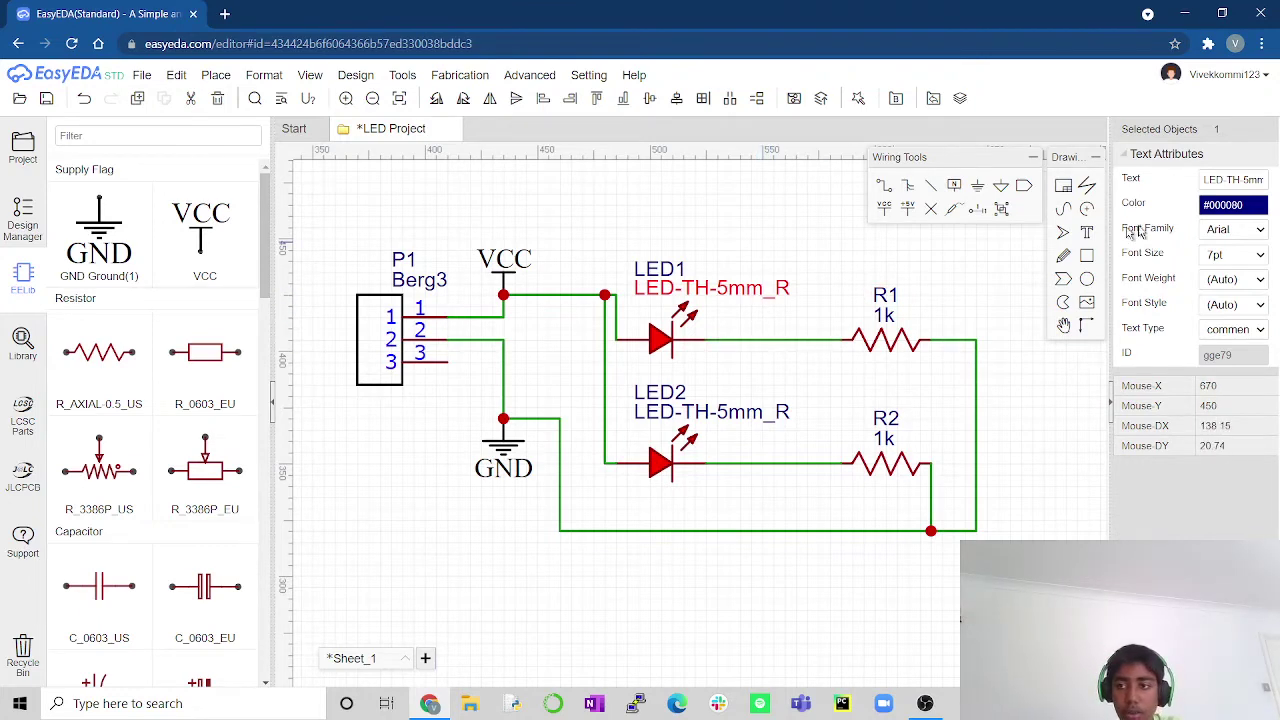
left_click(1217, 181)
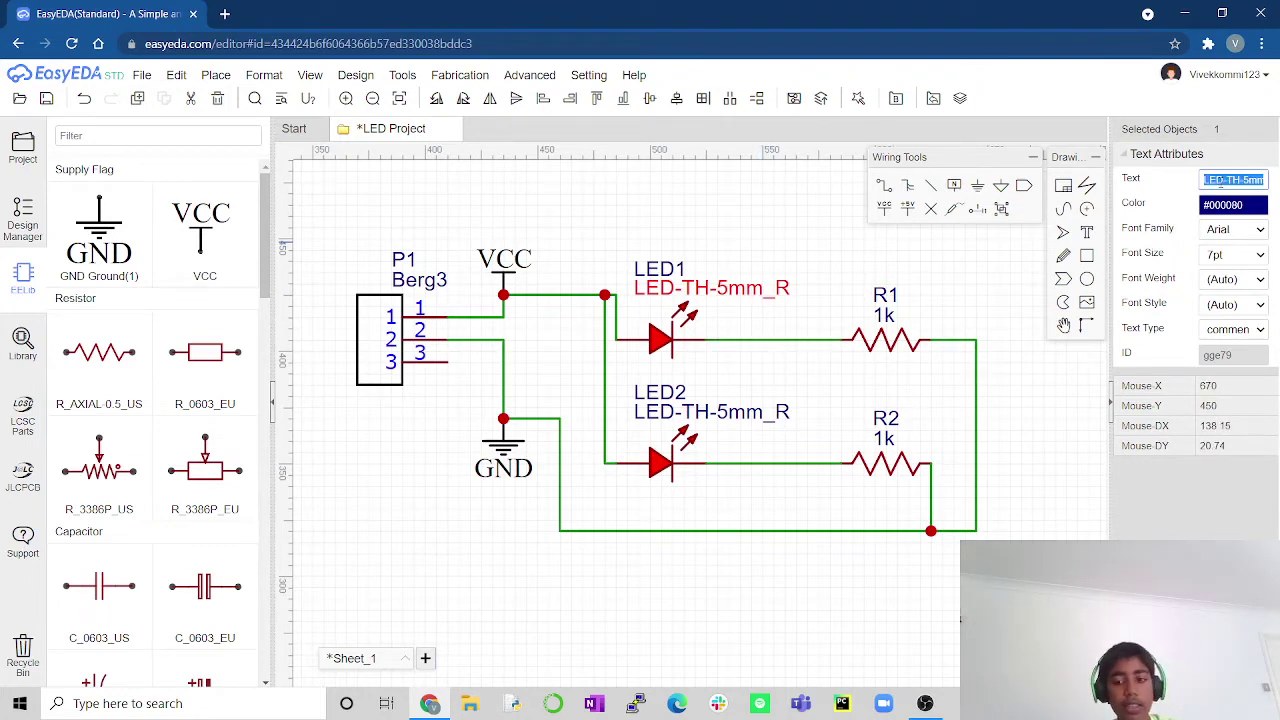
key("BackSpace")
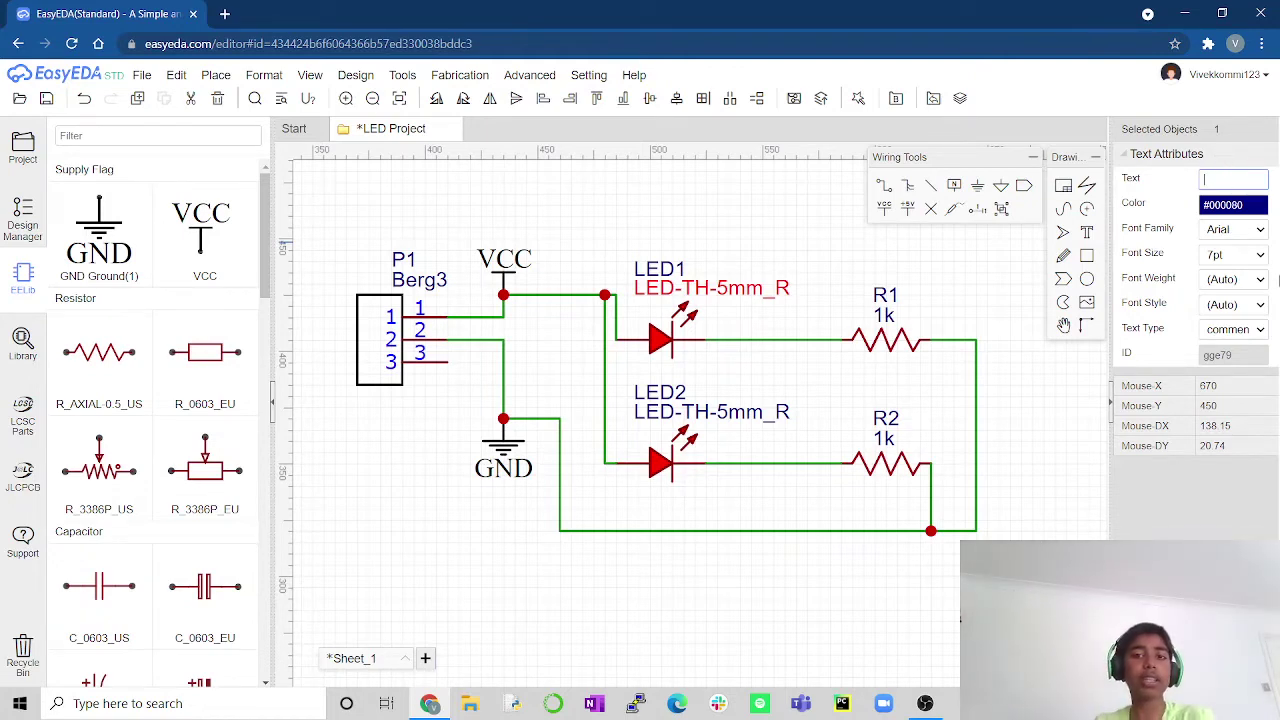
type("Red")
right_click(1235, 205)
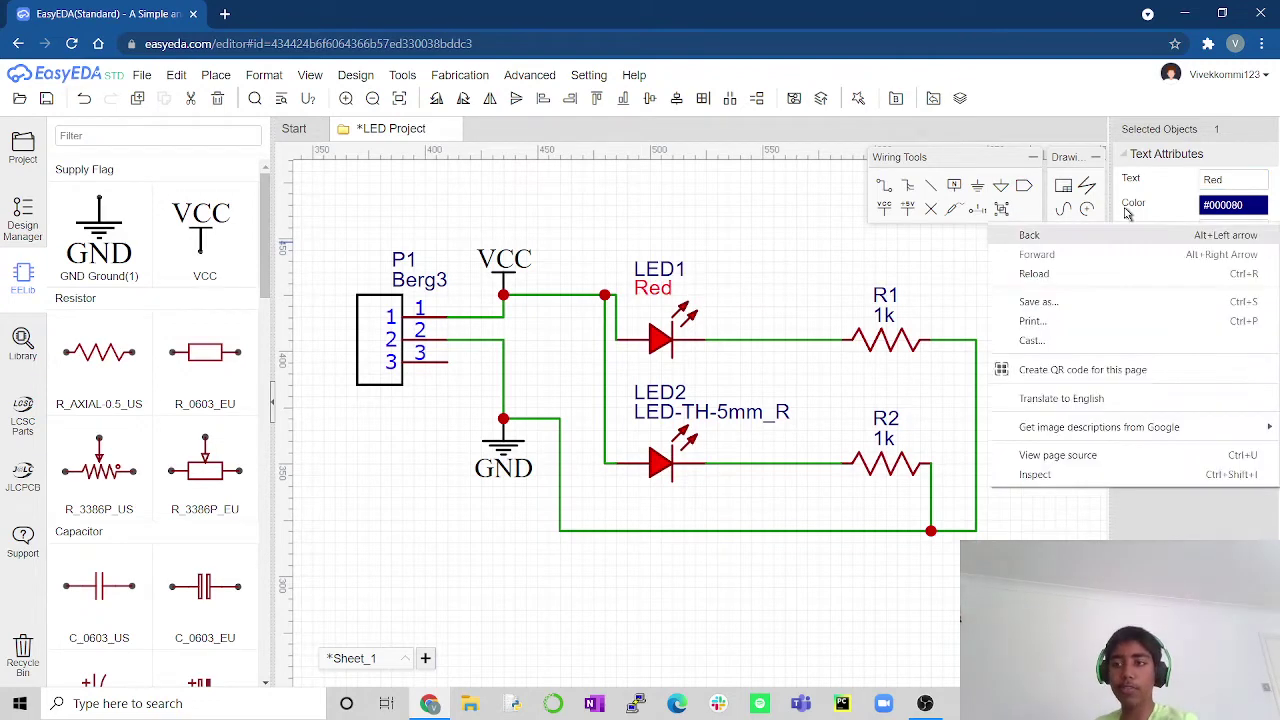
left_click(740, 387)
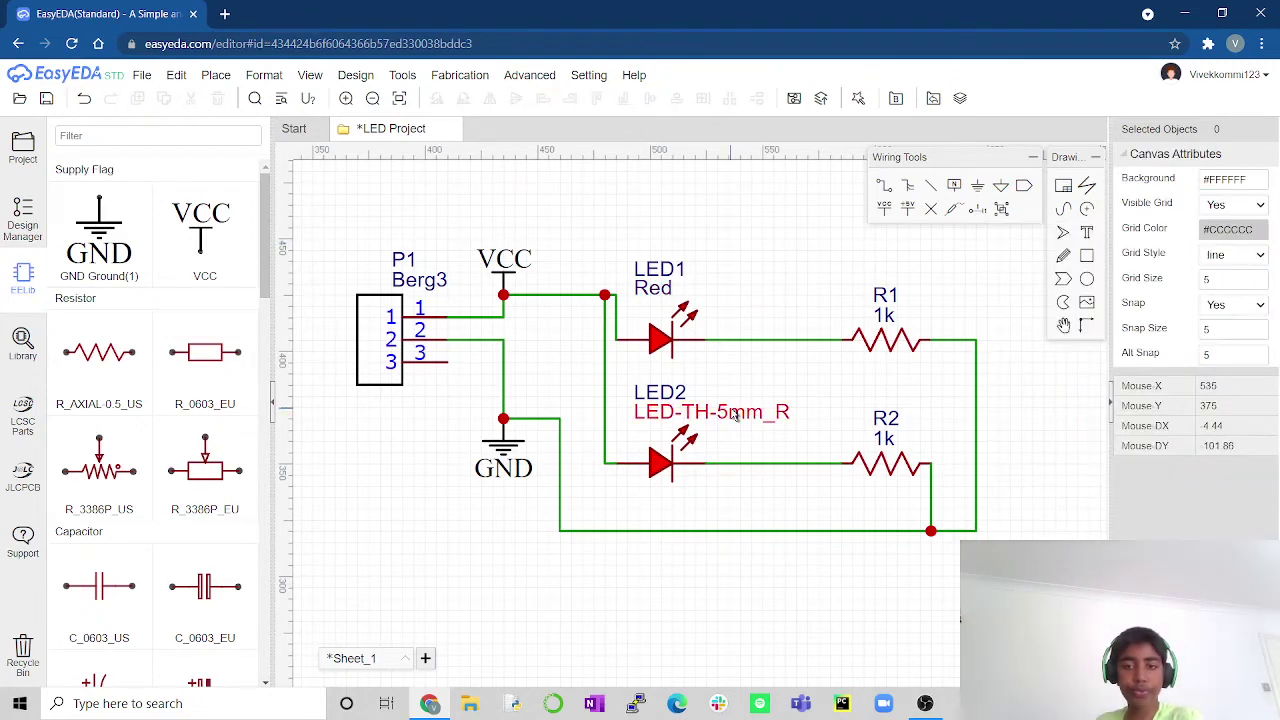
Change LED2's component name label to Blue
left_click(736, 410)
triple_click(1242, 178)
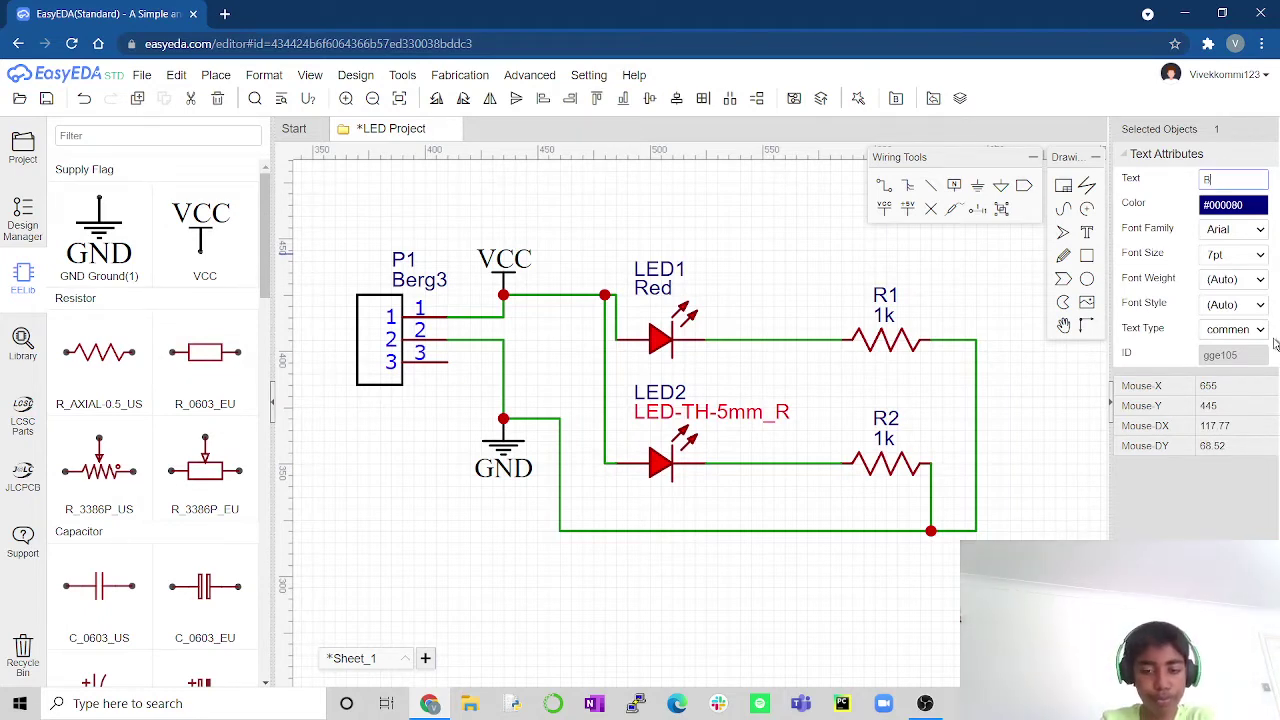
key("Return")
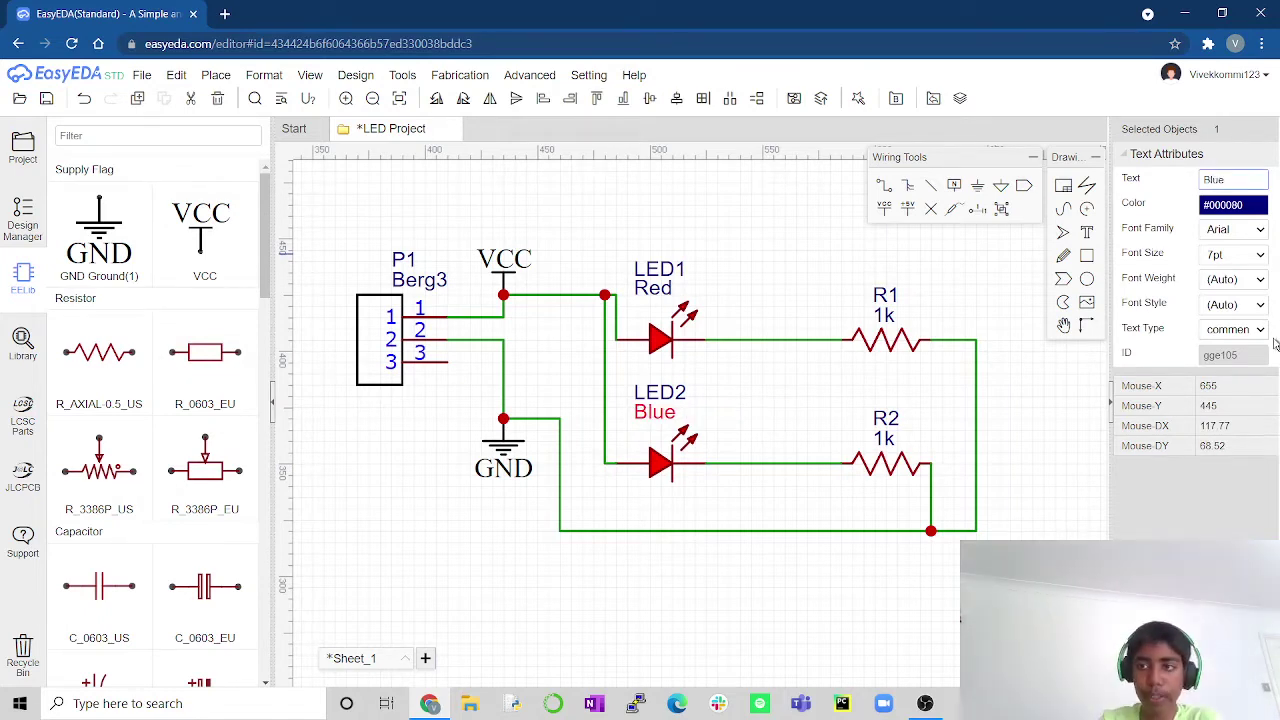
left_click(891, 563)
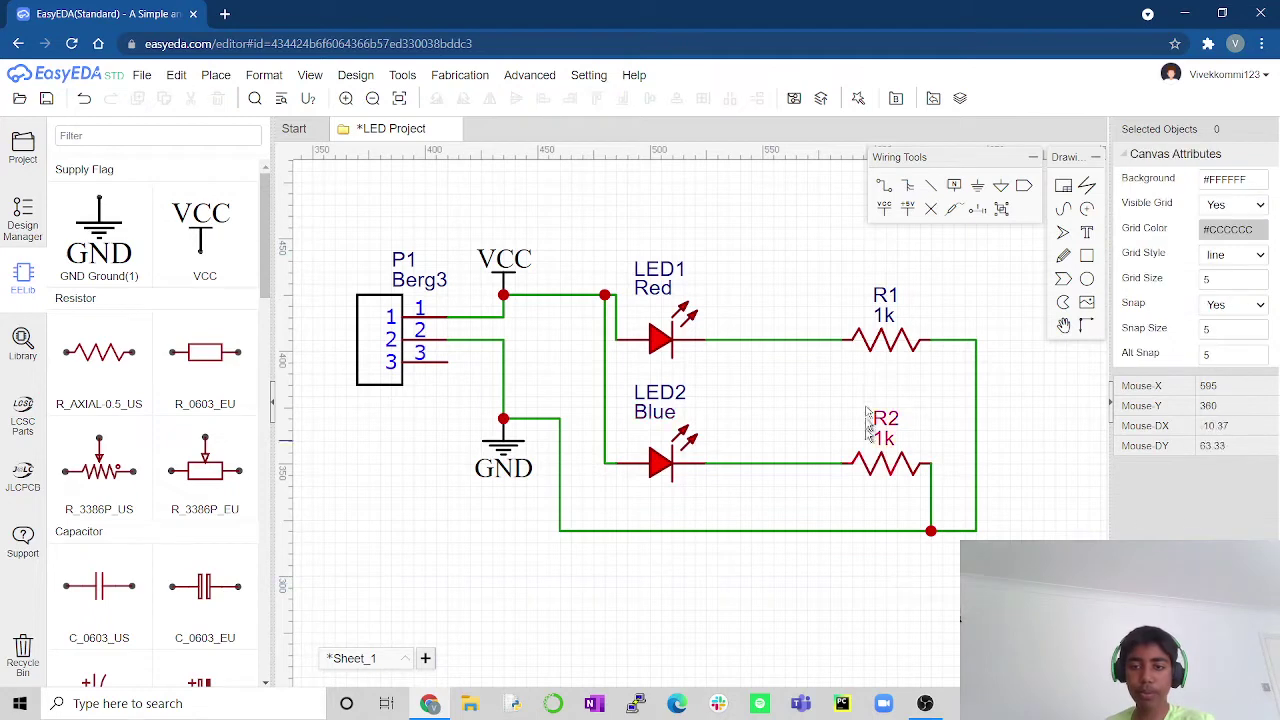
left_click(887, 318)
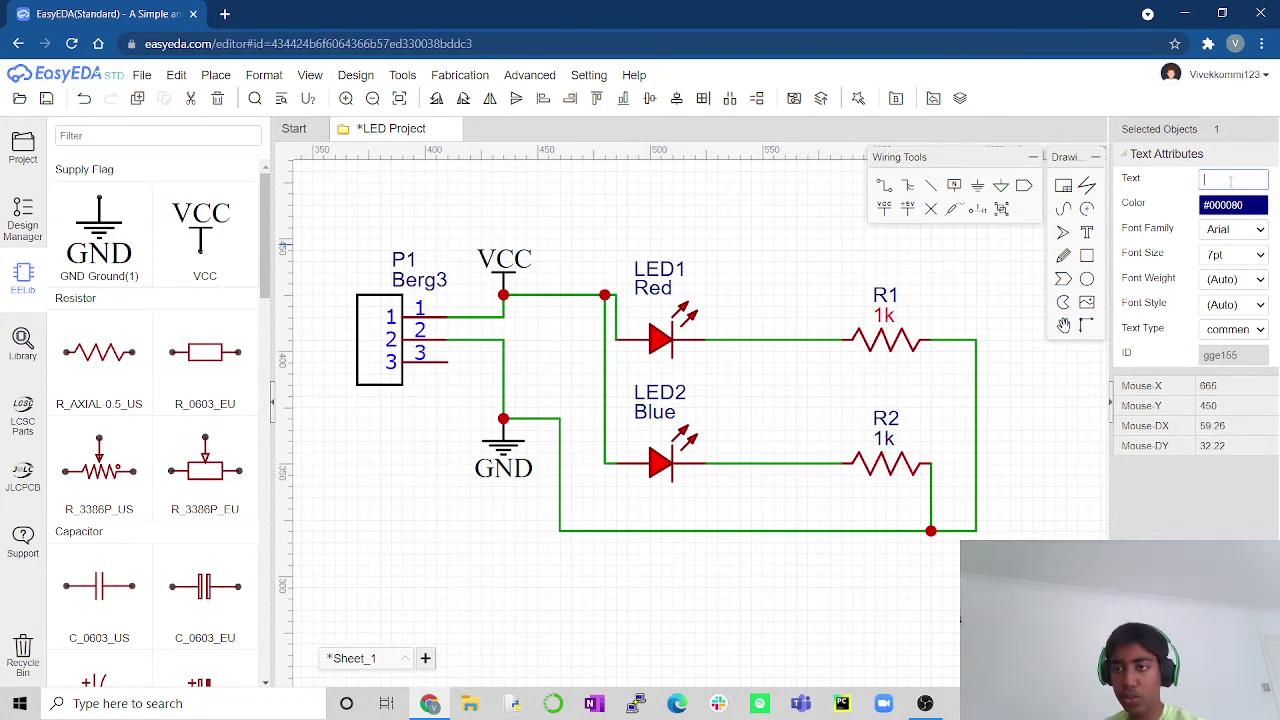
double_click(1210, 179)
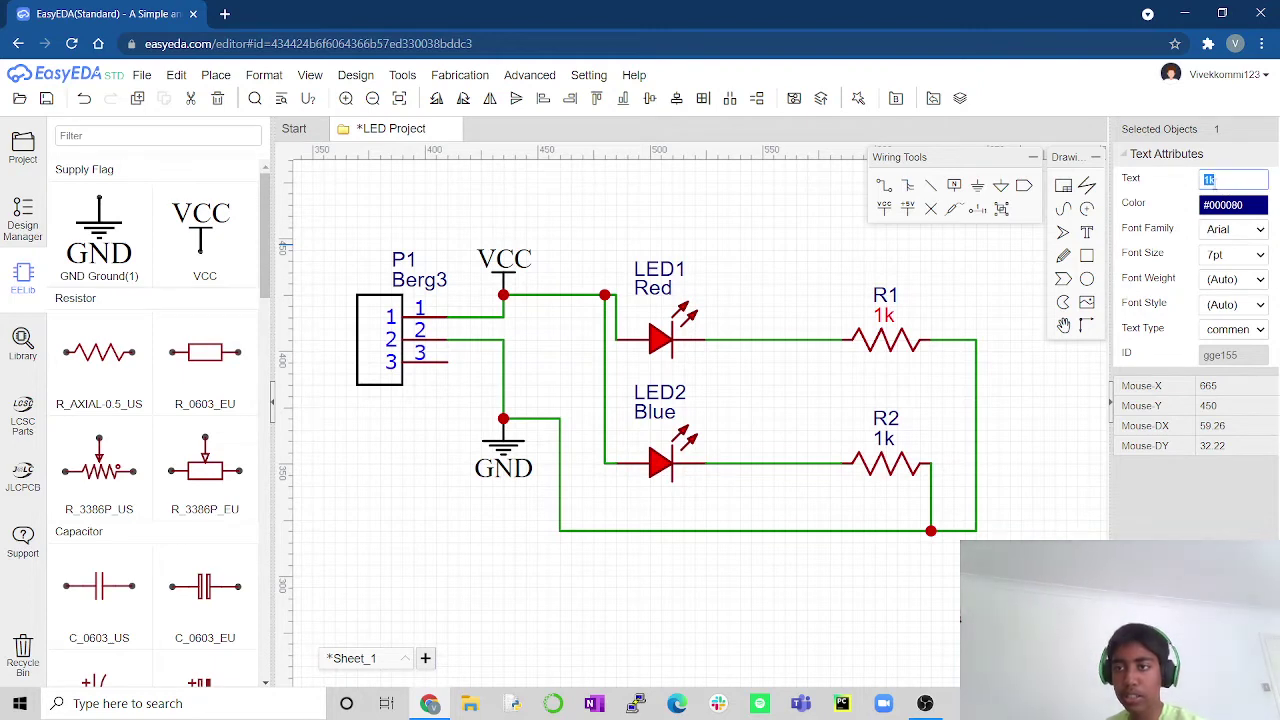
left_click(1017, 398)
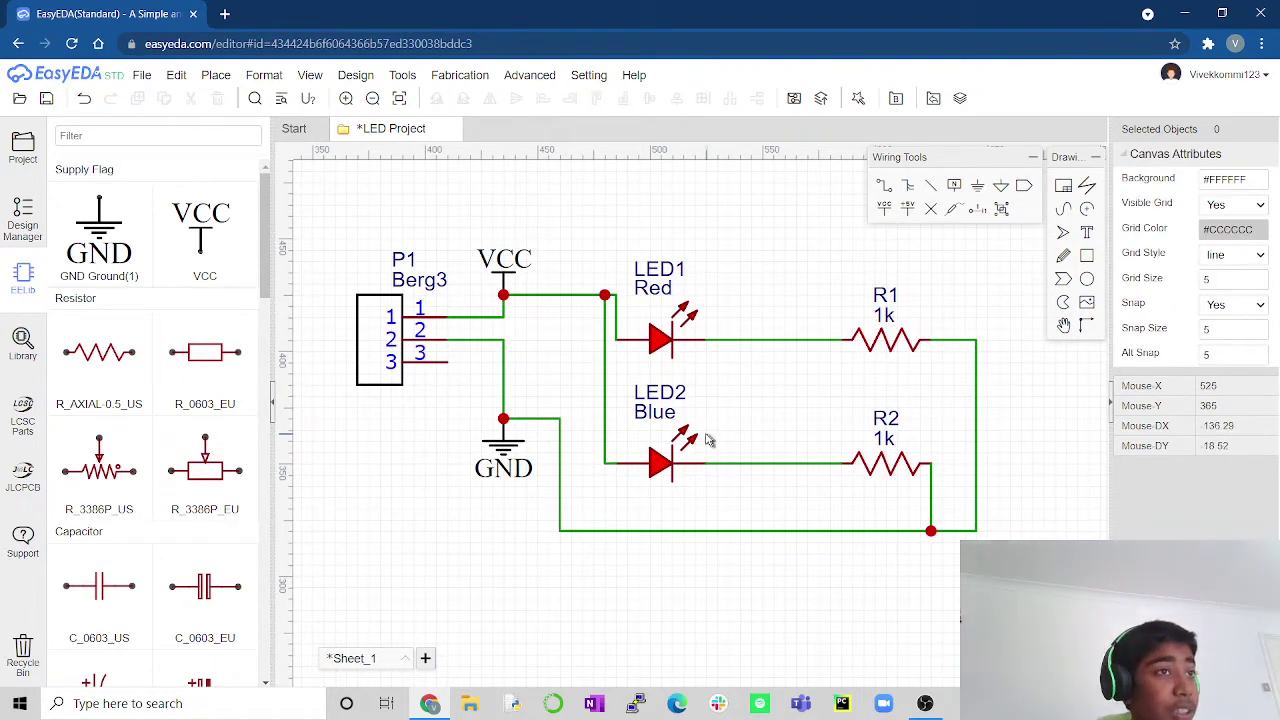
Delete the connector's Berg3 name label and the 1k value labels above R1 and R2
scroll(577, 514, "down", 1)
scroll(608, 534, "up", 1)
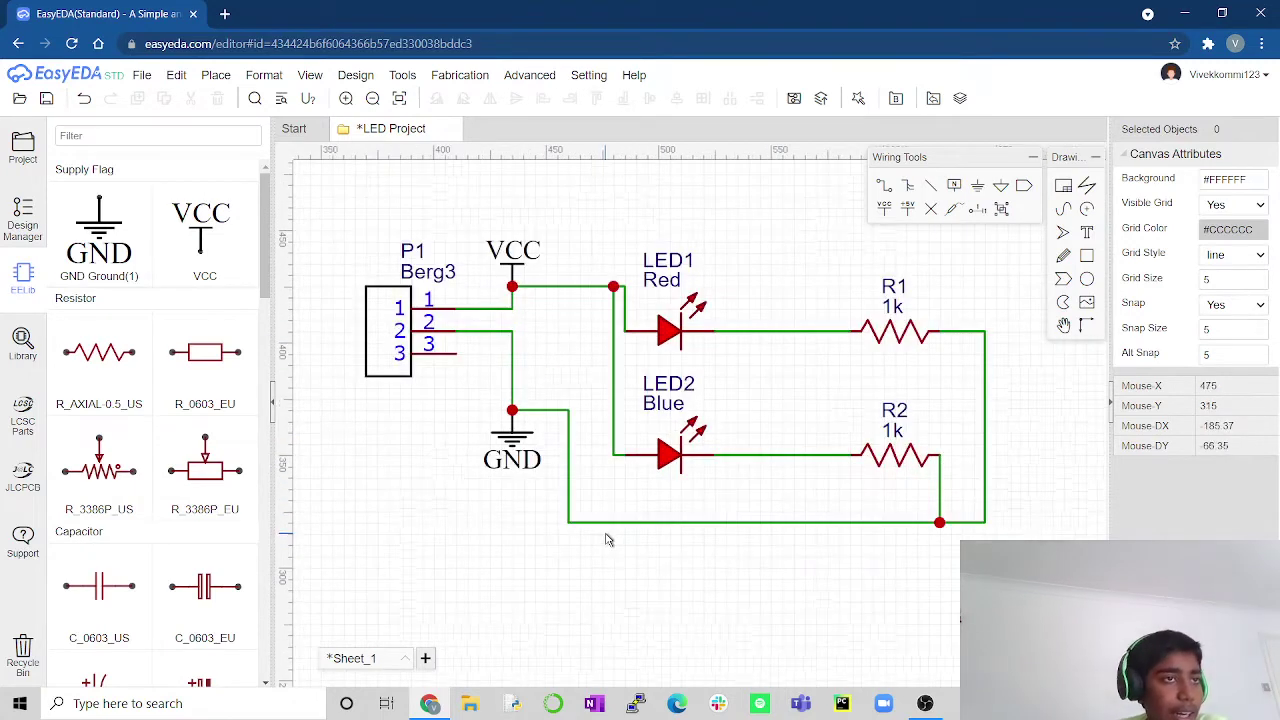
right_click_drag(475, 472, 634, 623)
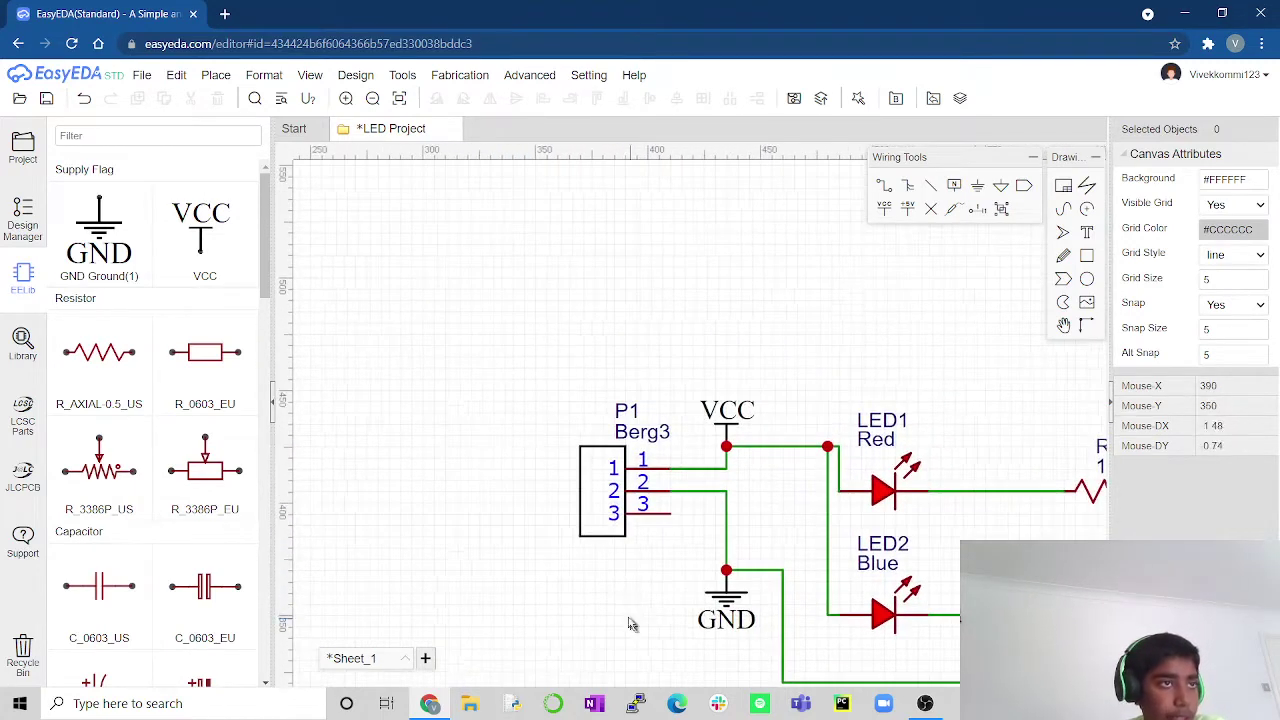
left_click(645, 440)
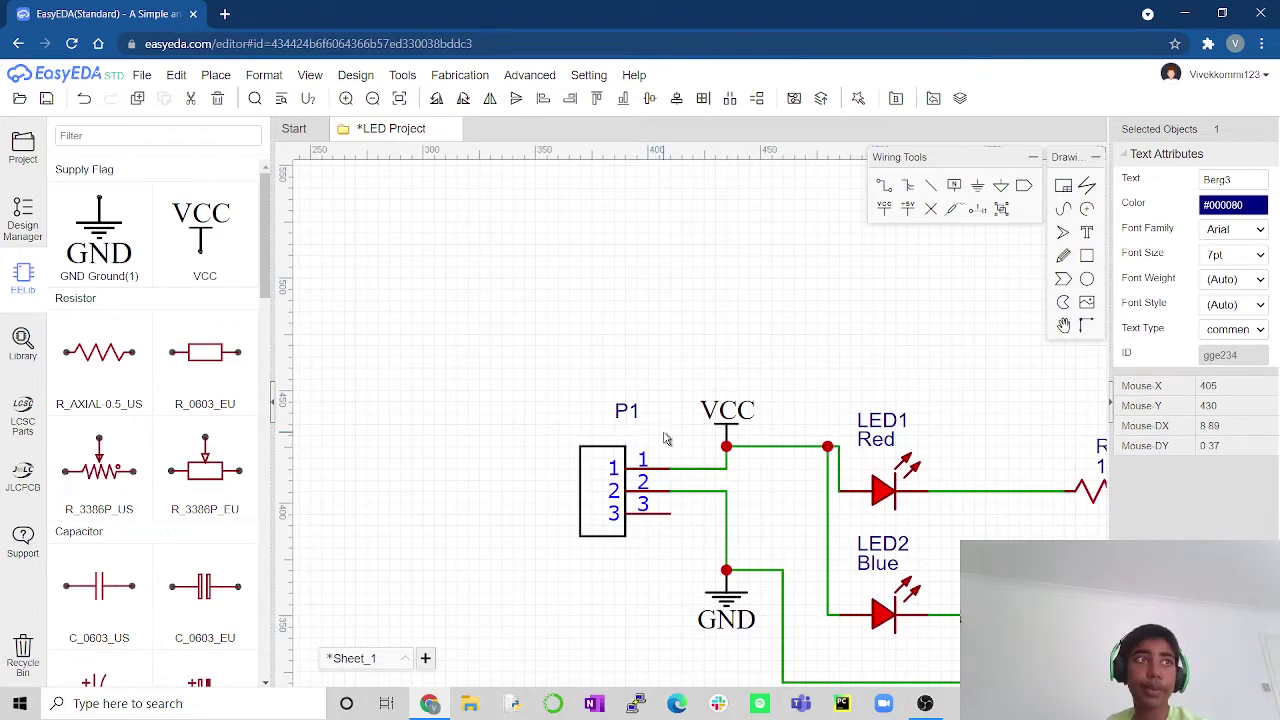
right_click_drag(914, 374, 734, 317)
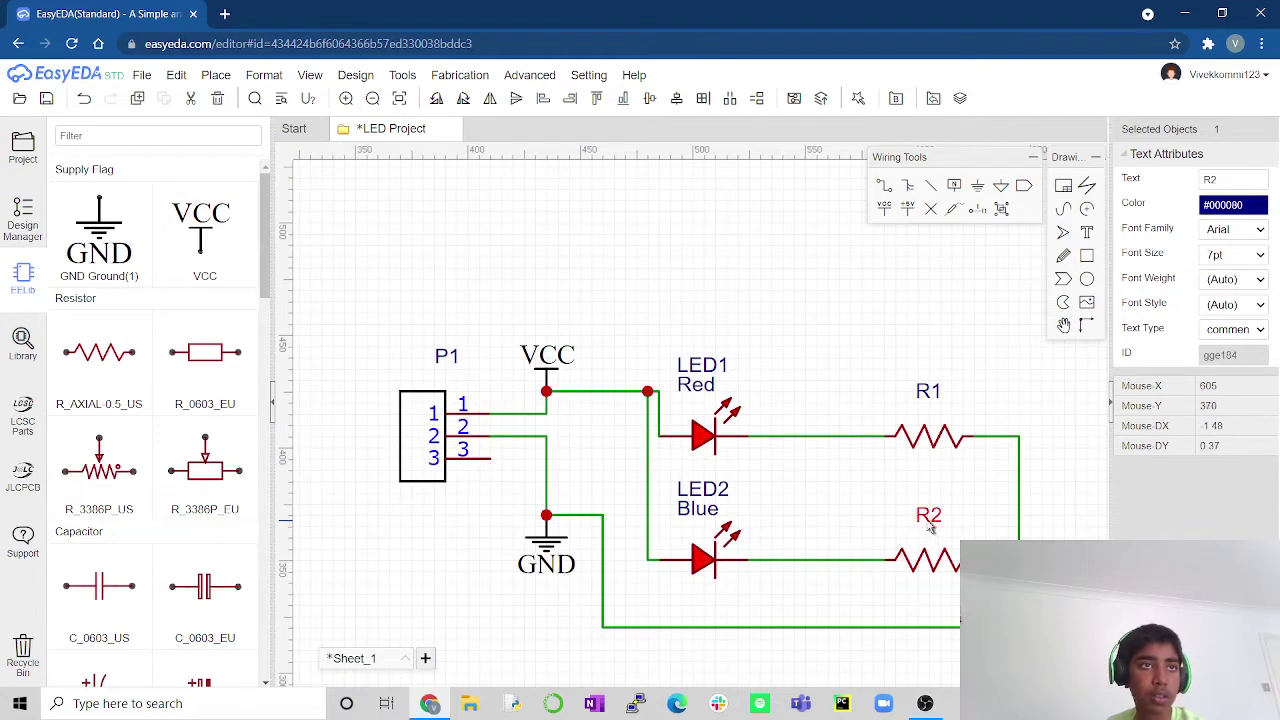
Move the R2 and R1 designator labels down, closer to their resistor symbols
left_click_drag(930, 528, 930, 539)
mouse_move(930, 393)
left_mouse_down()
mouse_move(930, 416)
mouse_move(928, 405)
left_mouse_up()
left_click(846, 510)
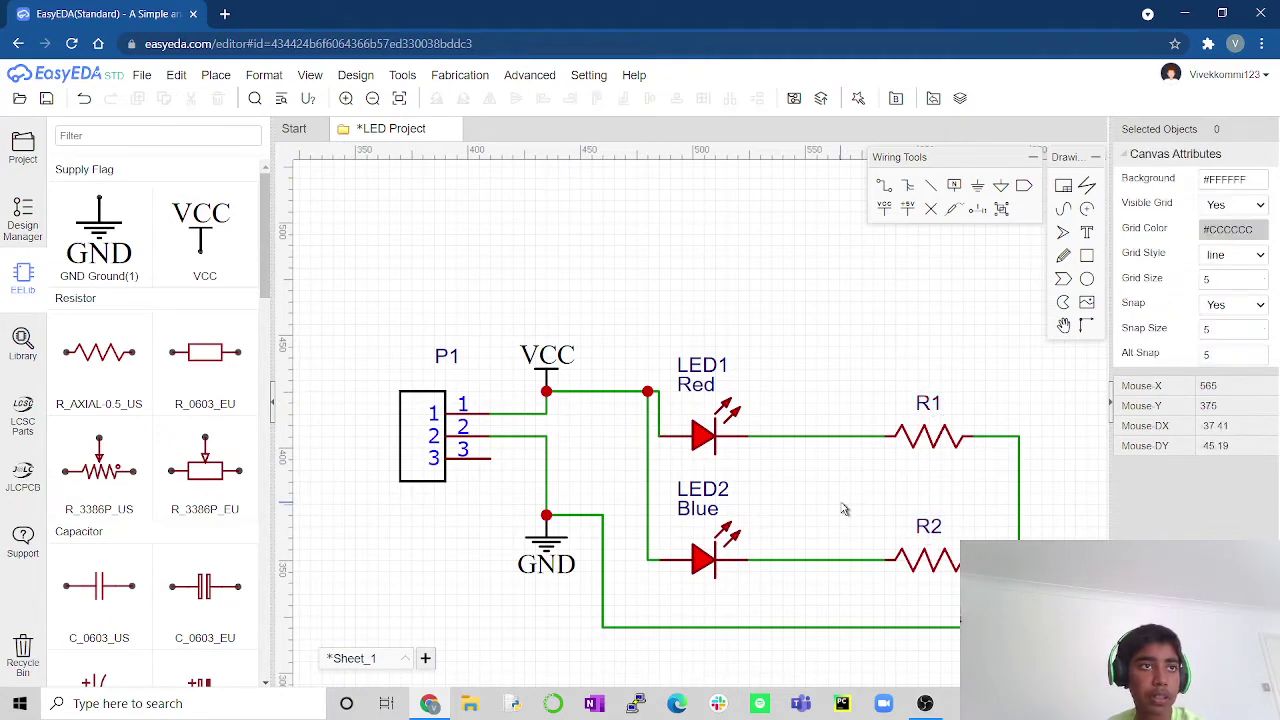
Move the connector's P1 label directly above its body and rename it POWER
left_click_drag(440, 364, 422, 376)
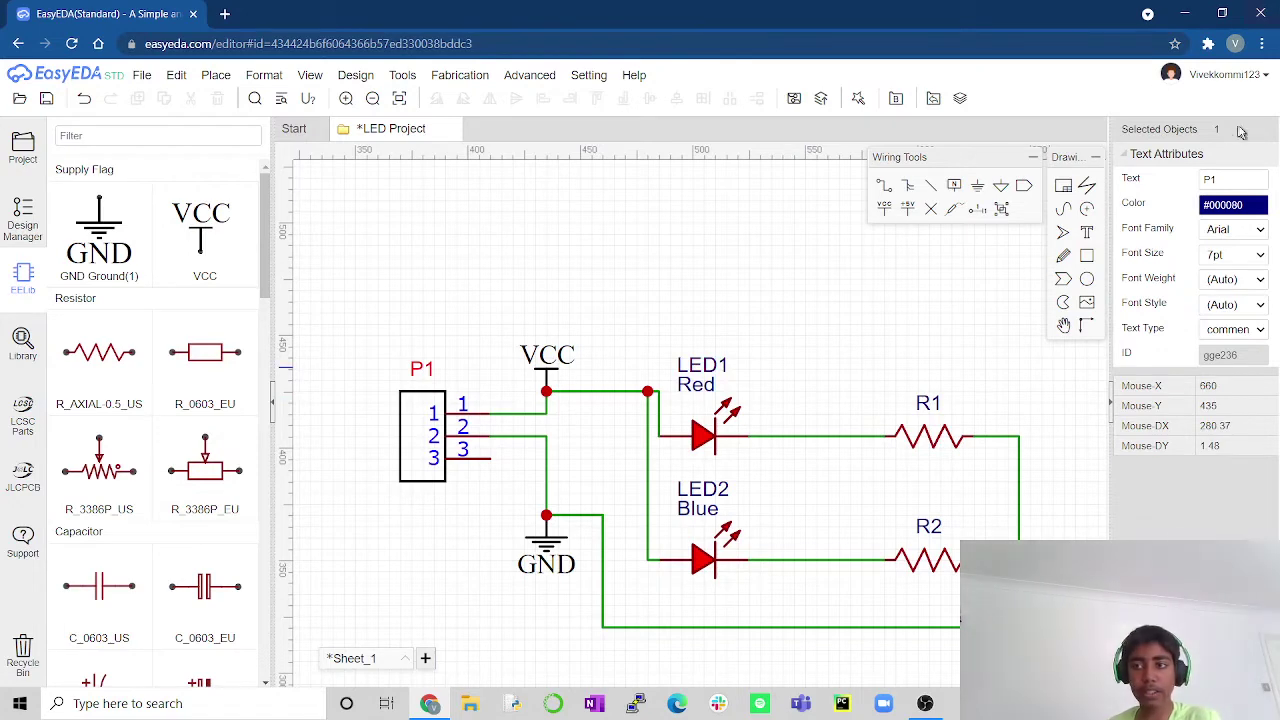
left_click(1225, 178)
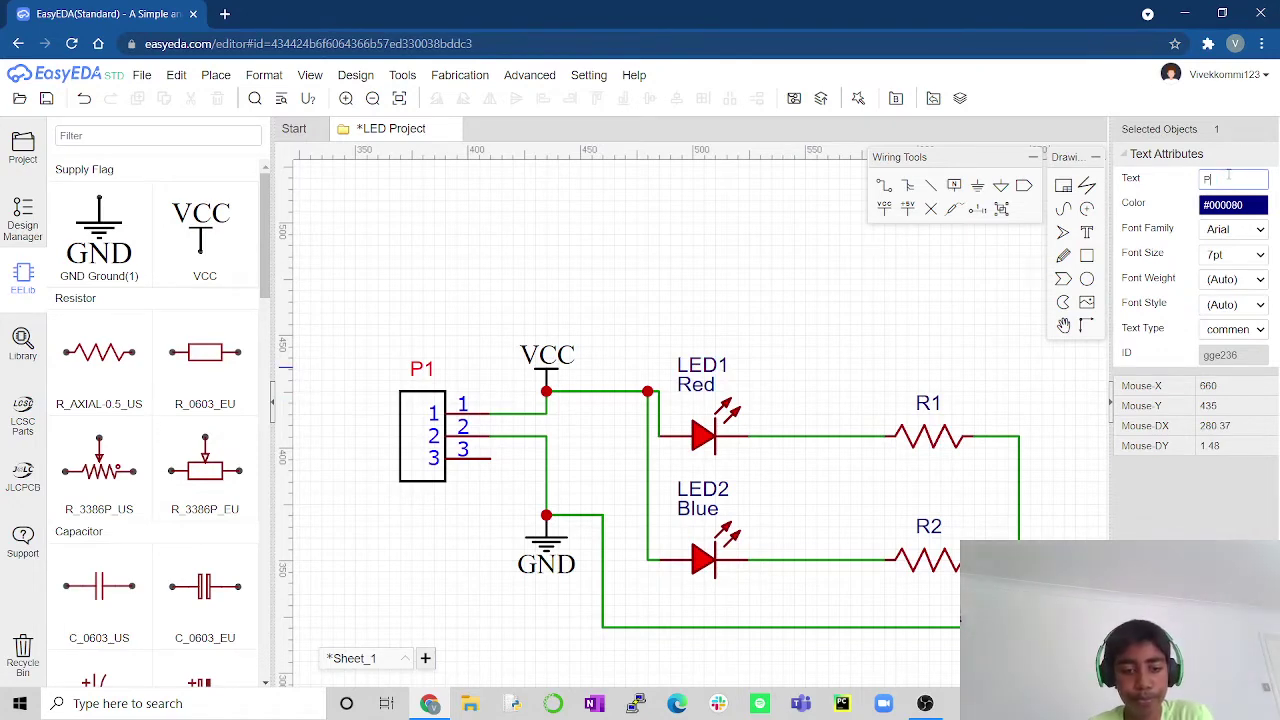
type("POWER")
key("Return")
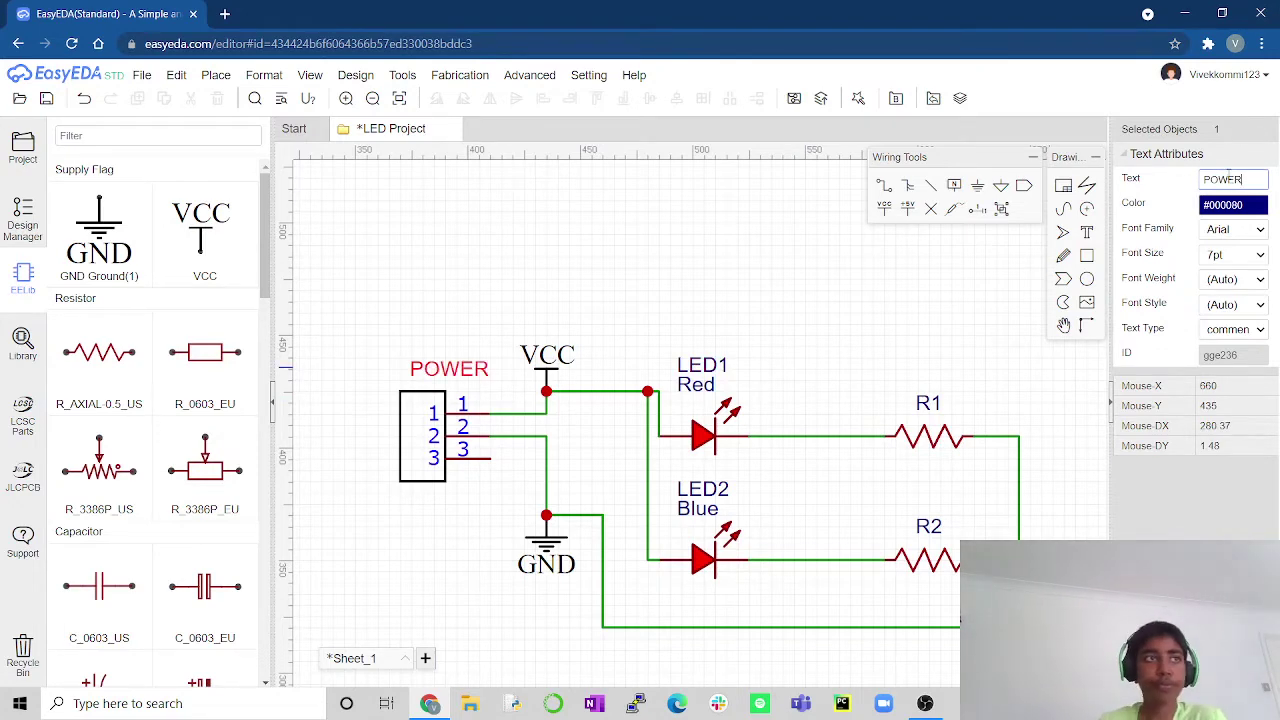
left_click_drag(462, 372, 452, 372)
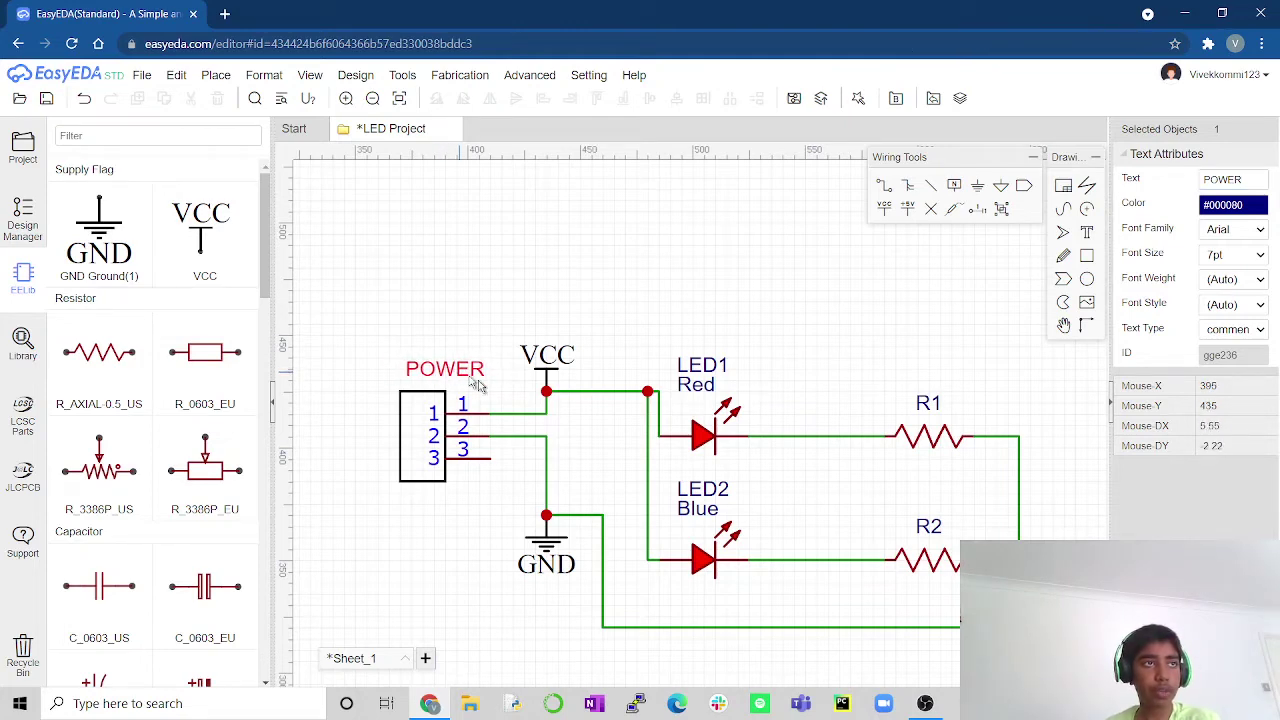
left_click(486, 520)
Save the schematic and start converting it to a PCB, choosing to check the unfinished nets first
right_click_drag(414, 529, 414, 415)
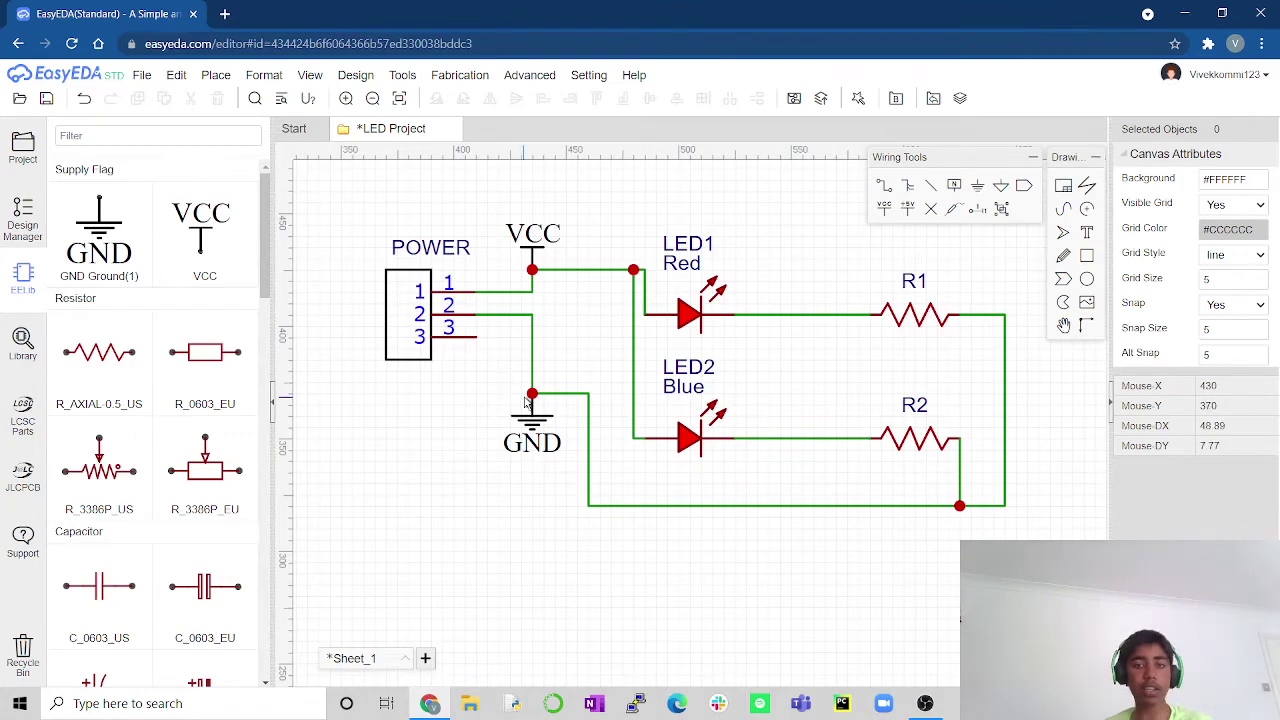
key("ctrl+s")
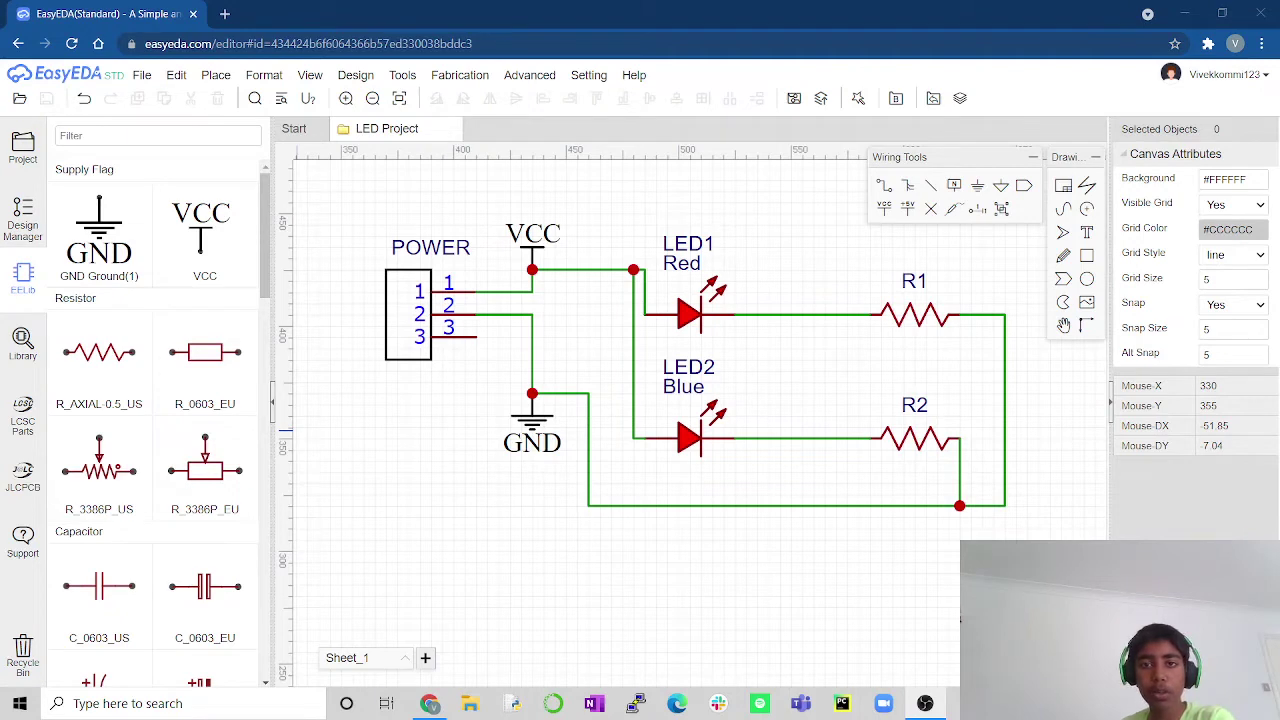
mouse_move(372, 80)
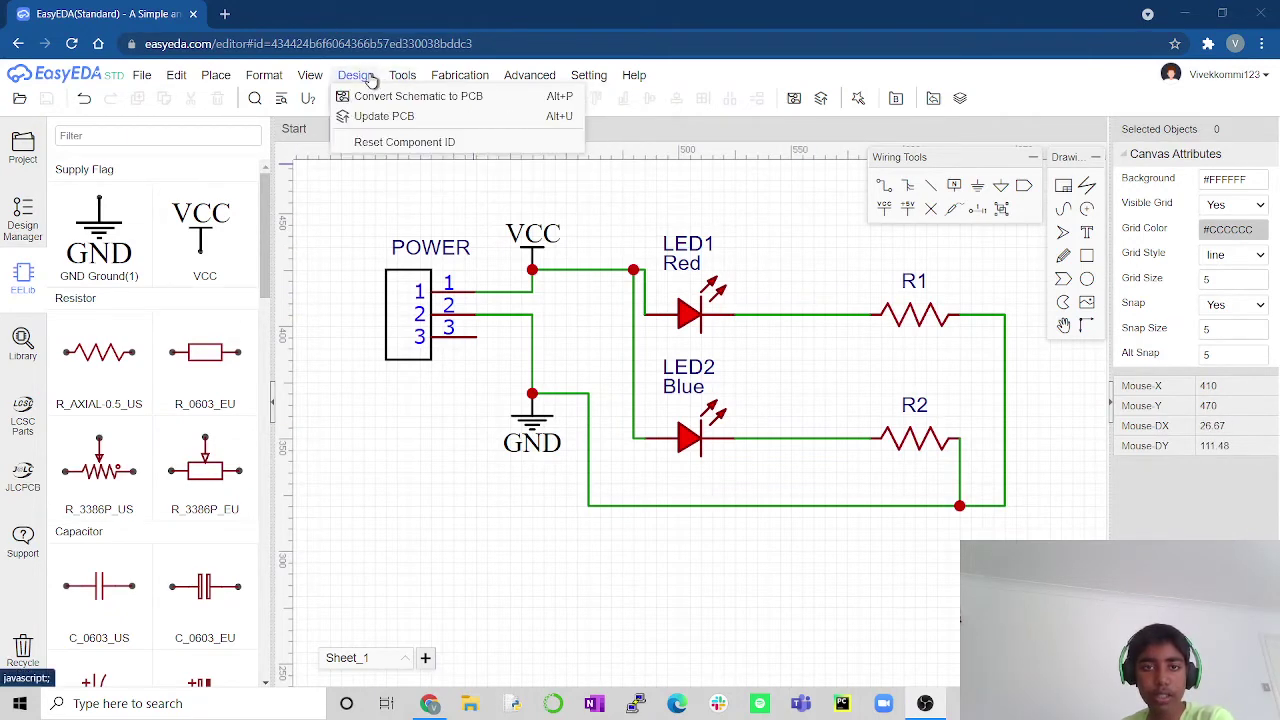
left_click(379, 95)
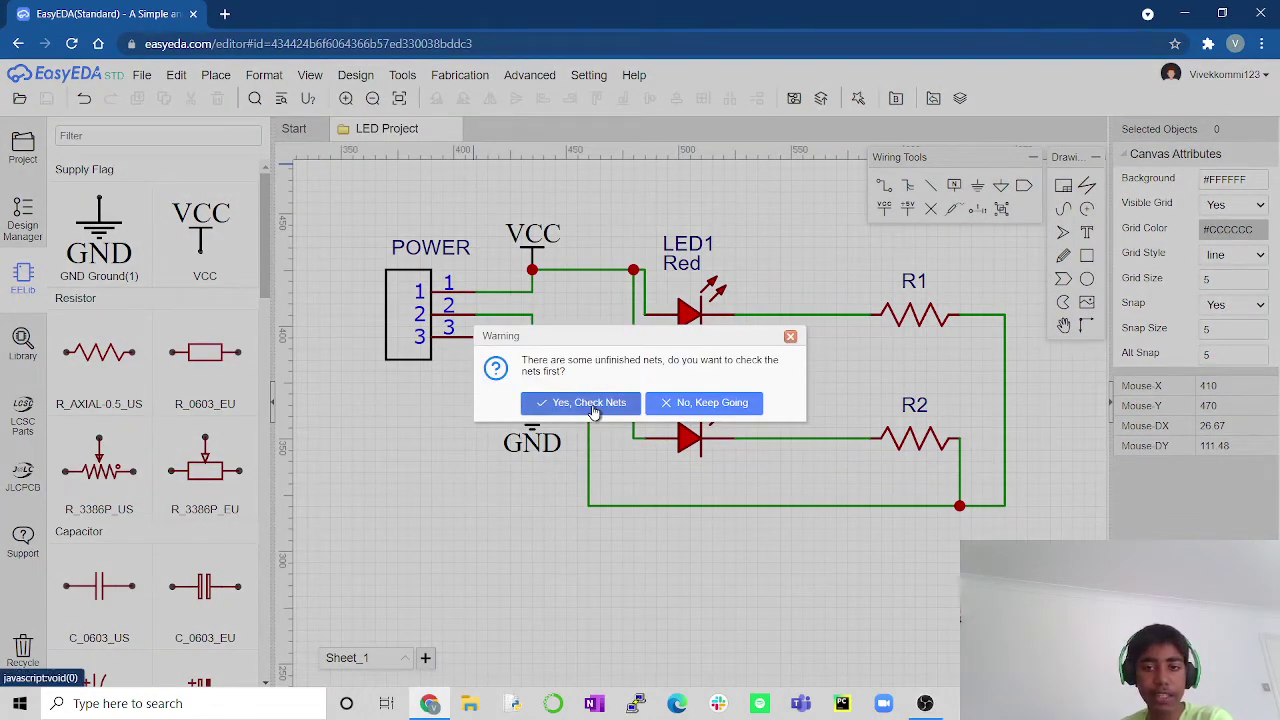
left_click(590, 403)
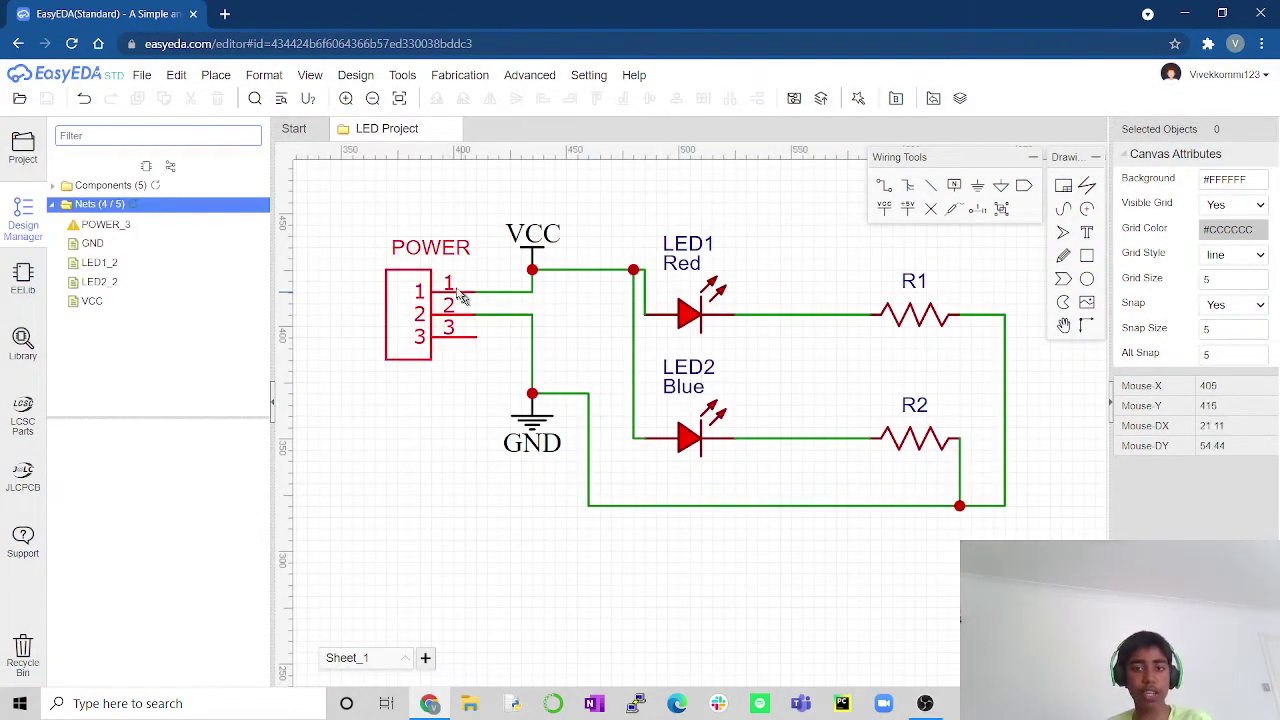
Locate the incomplete POWER_3 net and wire the connector's pin 3 straight across to the ground wire coming from pin 2
left_click(146, 225)
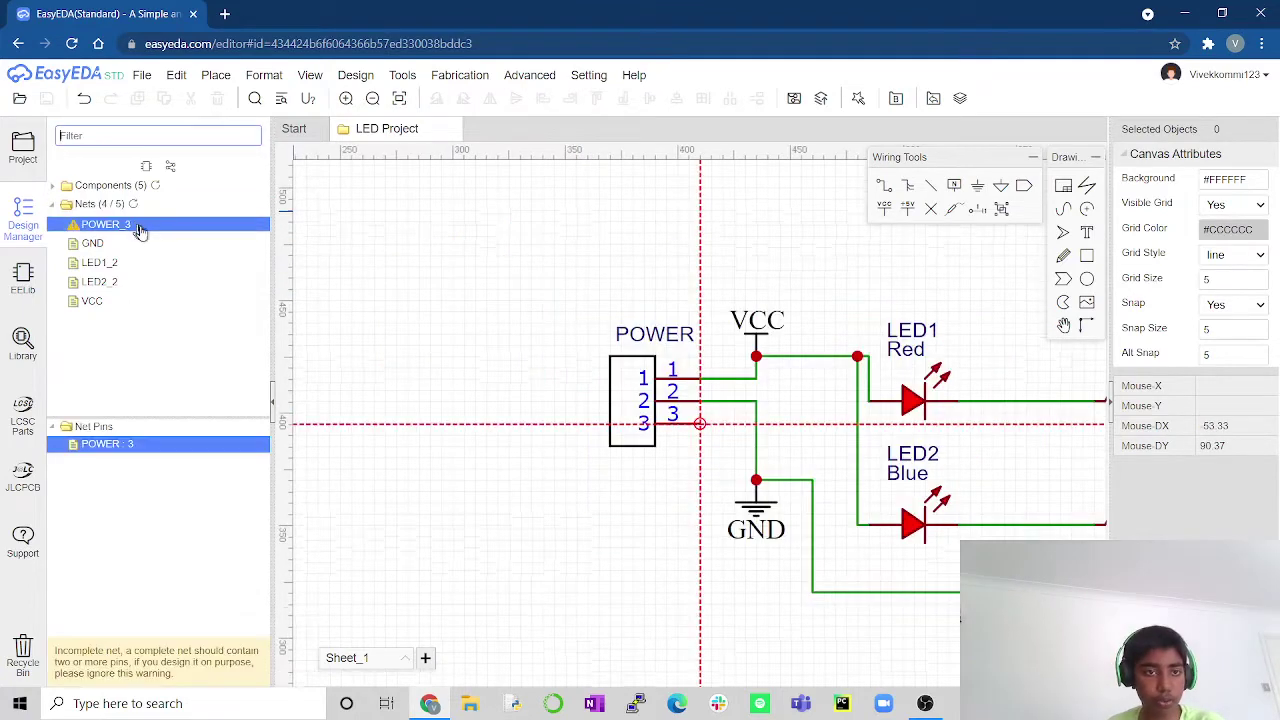
scroll(704, 462, "up", 3)
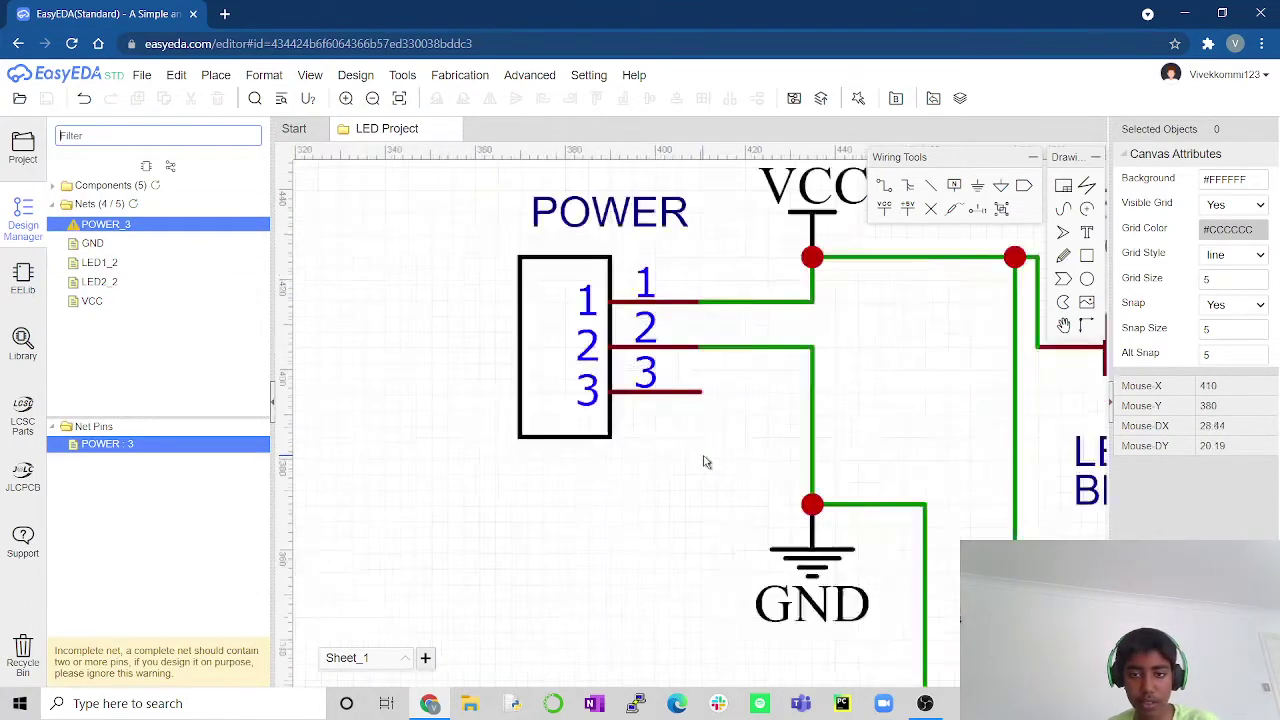
scroll(704, 462, "up", 3)
scroll(733, 400, "up", 2)
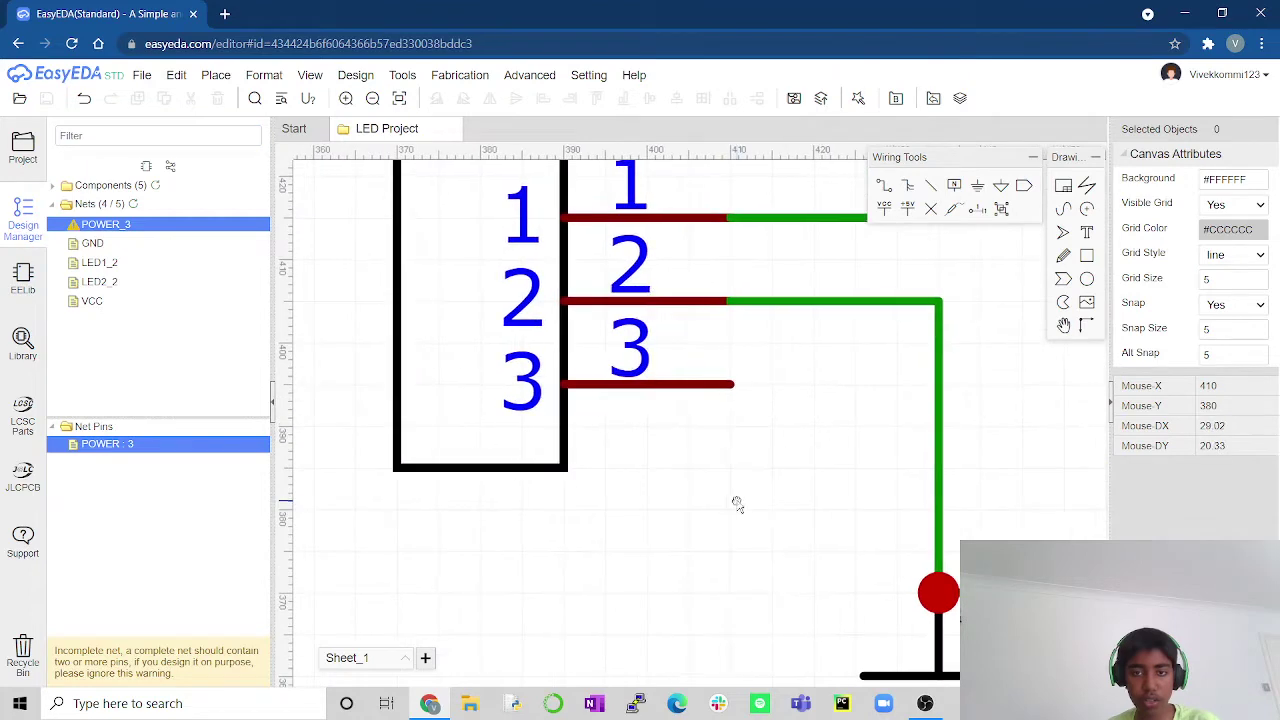
key("w")
left_click(733, 389)
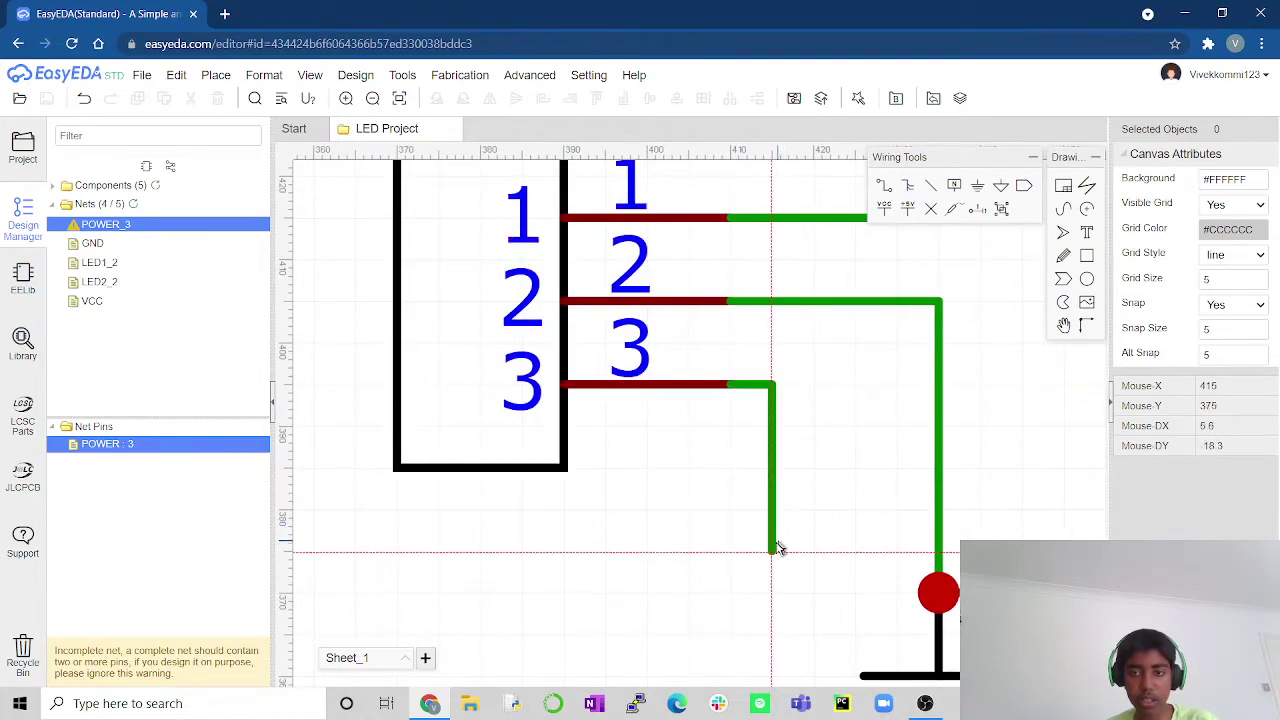
scroll(736, 395, "down", 3)
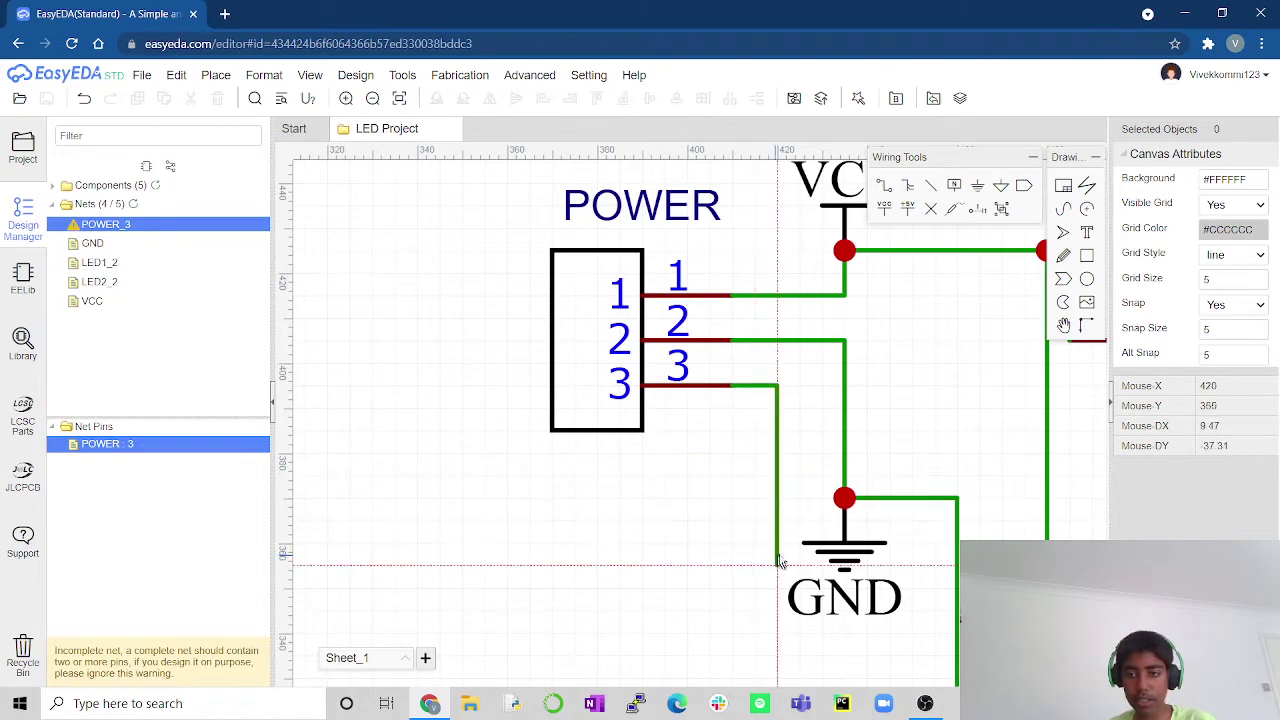
left_click(845, 430)
right_click_drag(634, 486, 586, 600)
scroll(651, 600, "up", 3)
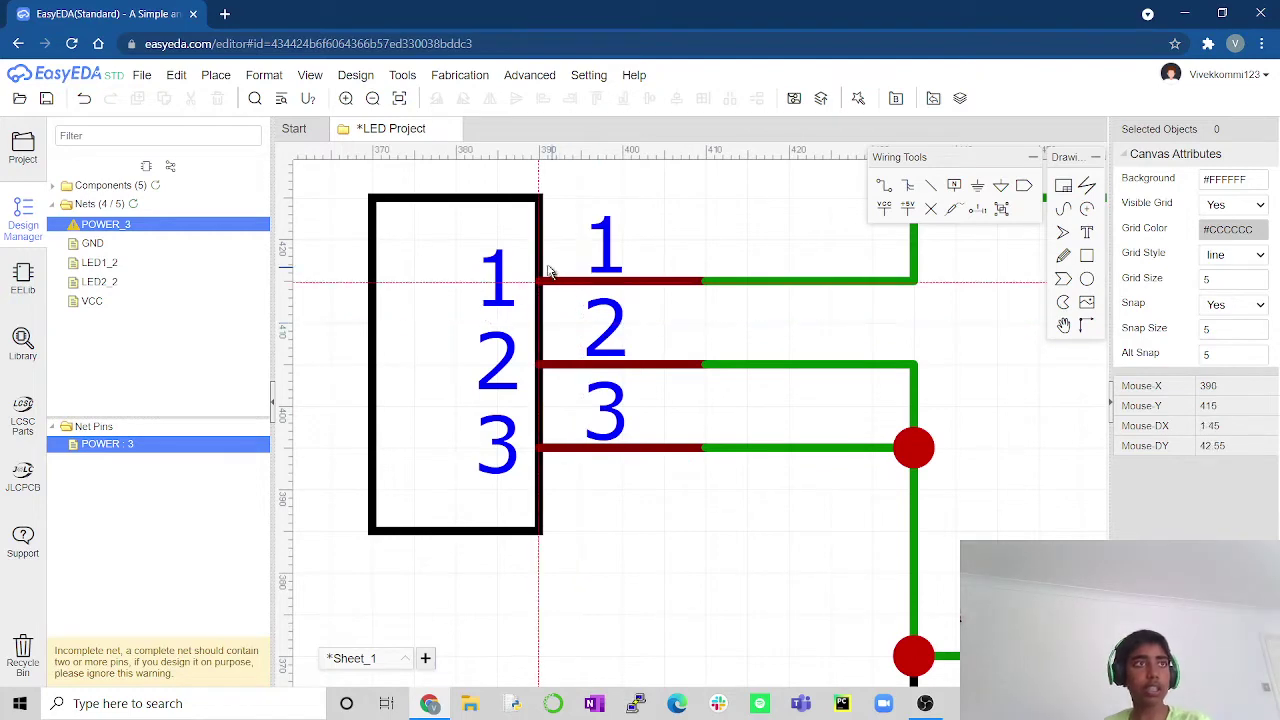
Save the corrected schematic and convert it to a PCB
key("ctrl+s")
mouse_move(403, 79)
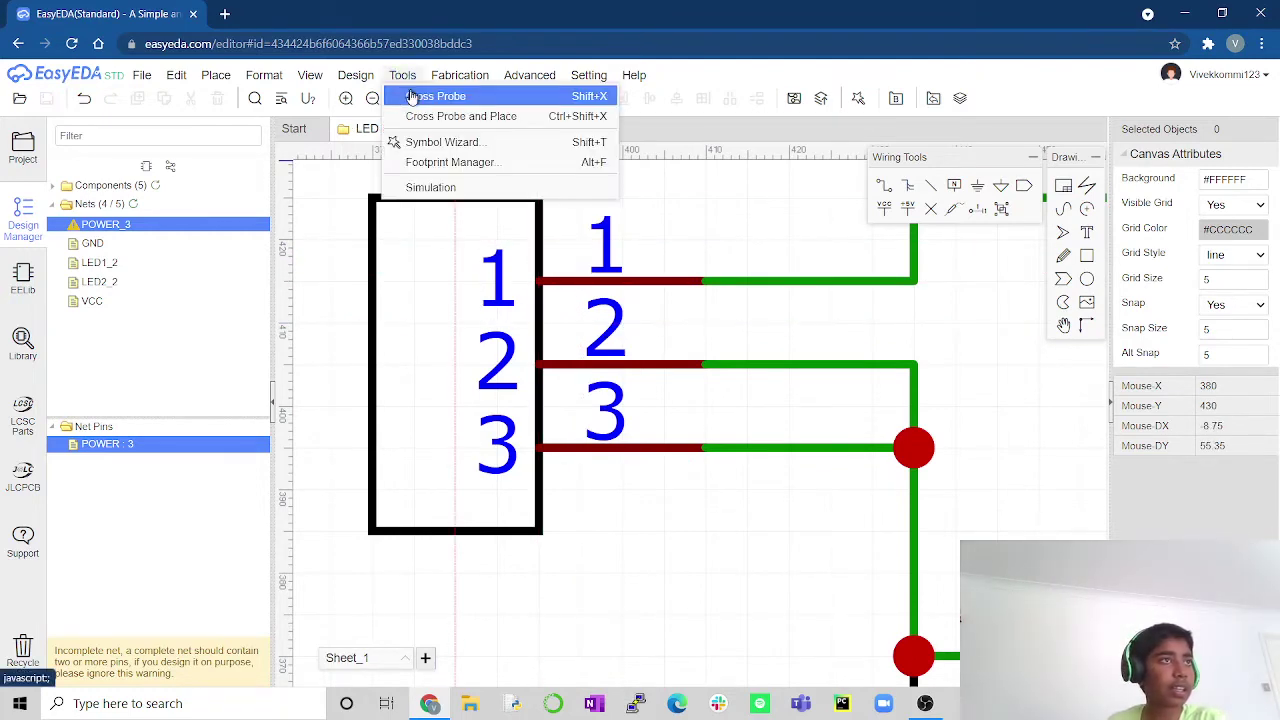
mouse_move(450, 80)
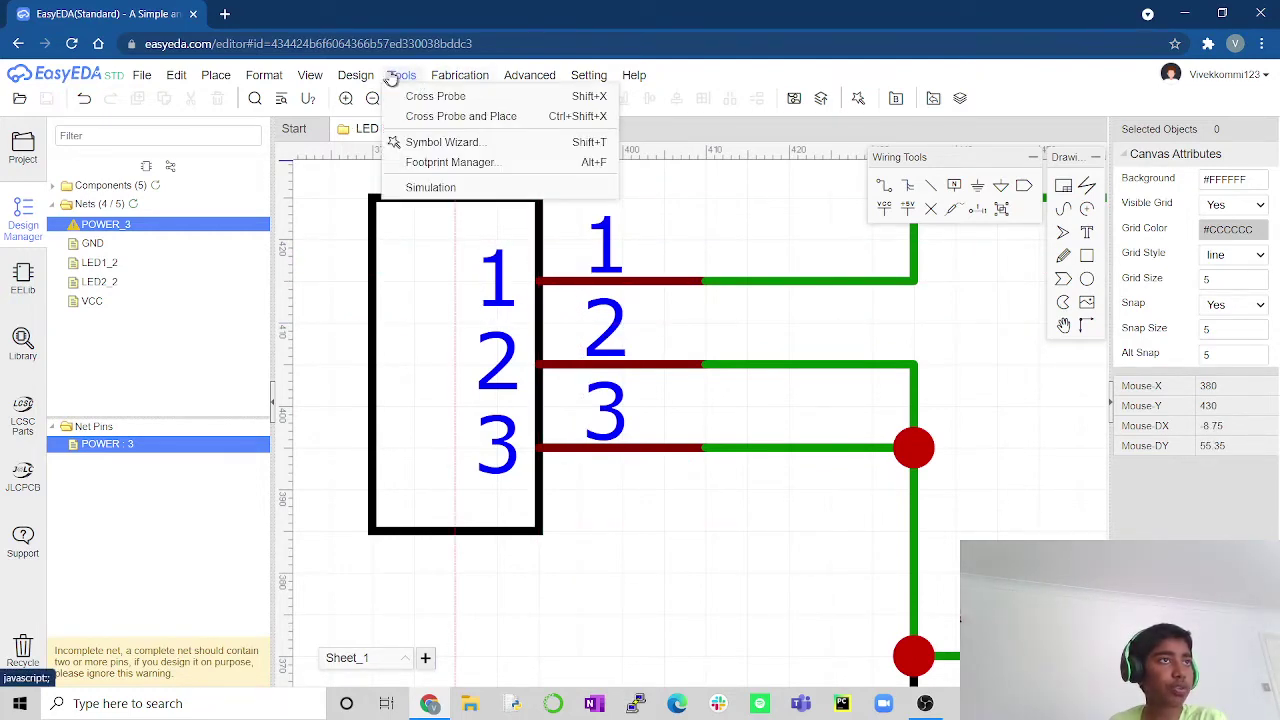
left_click(370, 96)
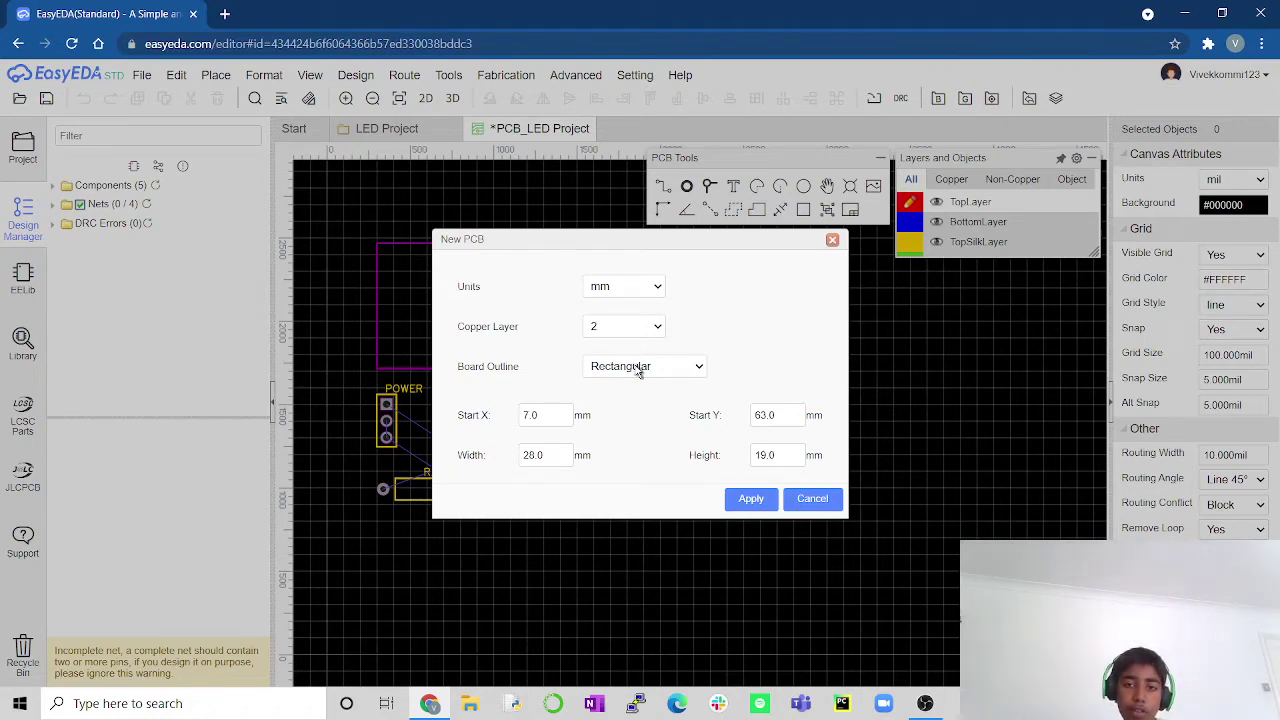
Try the Round Rectangular board outline for the new PCB
left_click(638, 368)
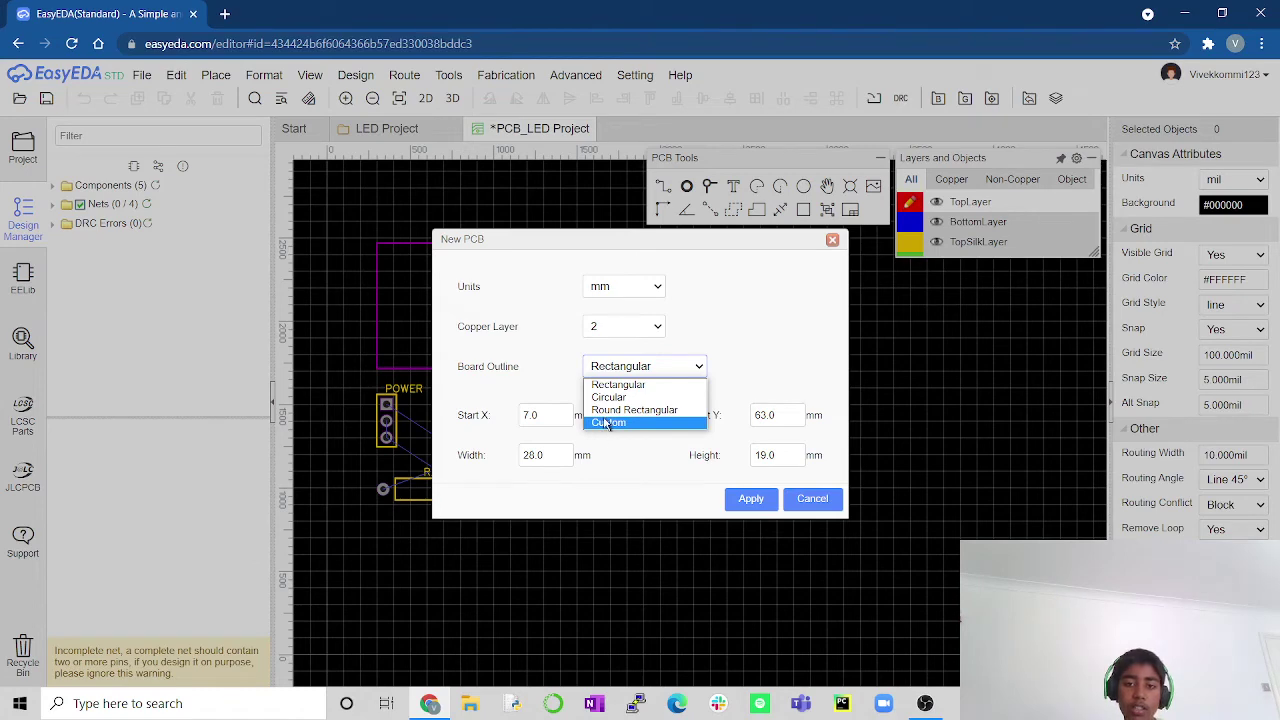
key("Up")
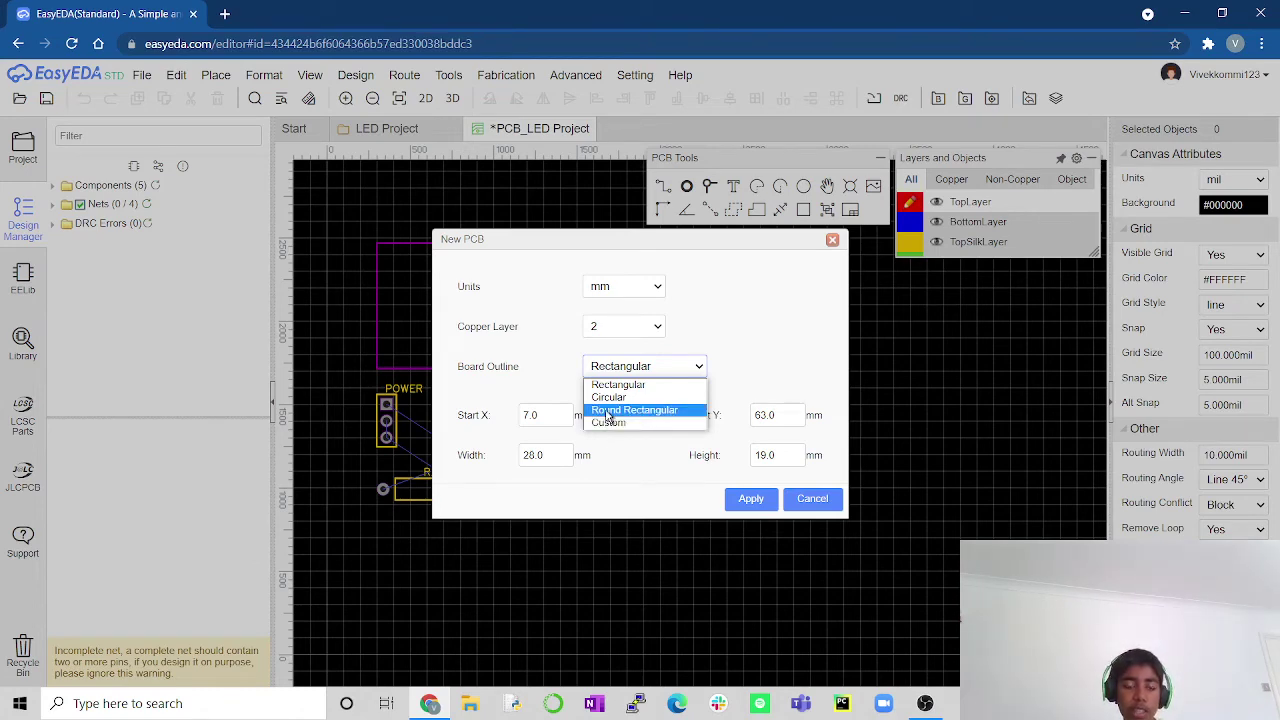
left_click(607, 411)
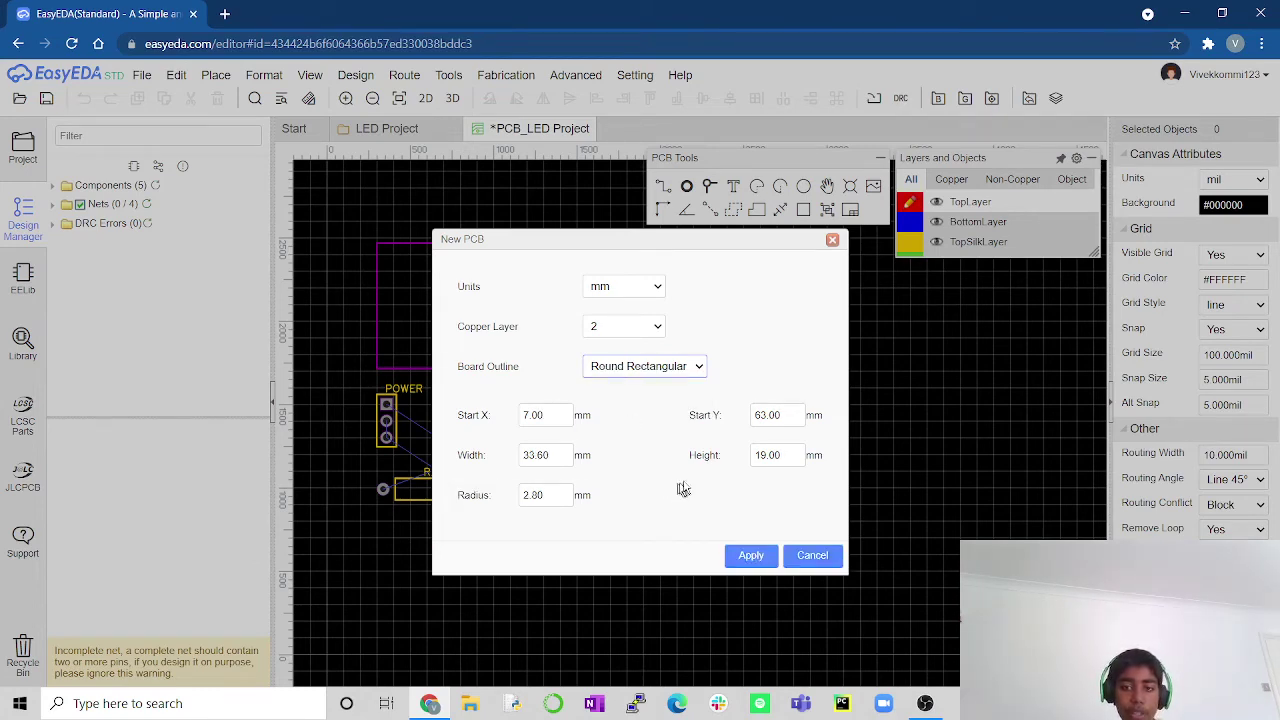
Create the PCB in mm with 2 copper layers and a Rectangular board outline 28 mm wide and 19 mm high
left_click(658, 369)
left_click(656, 382)
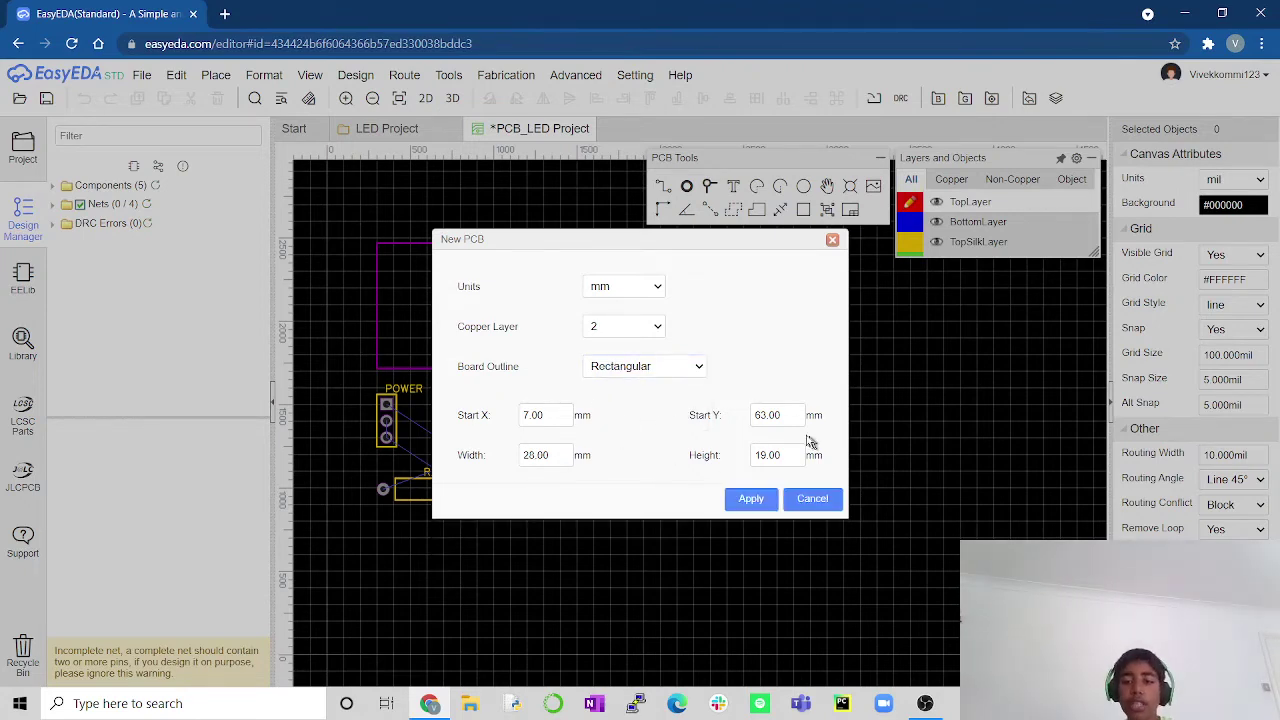
left_click(751, 499)
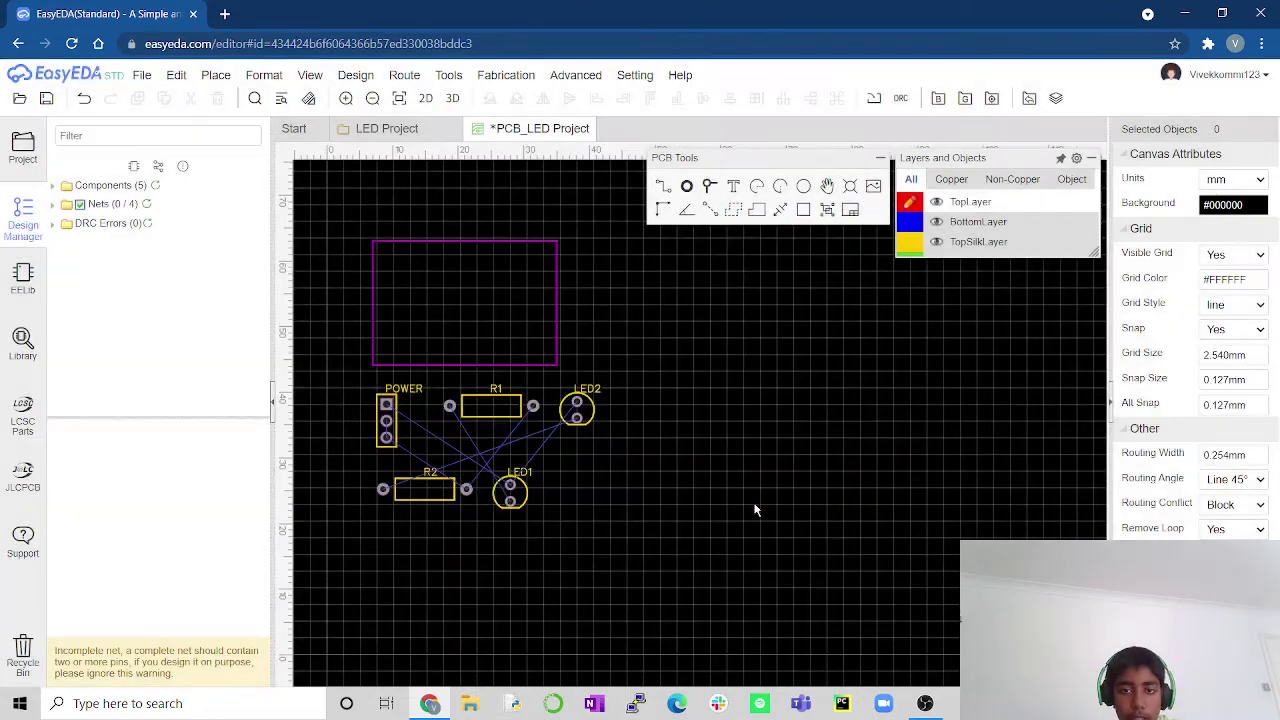
Move resistor R2 down, away from the POWER connector, to about X 13.8 mm, Y 20.7 mm
scroll(703, 377, "up", 5)
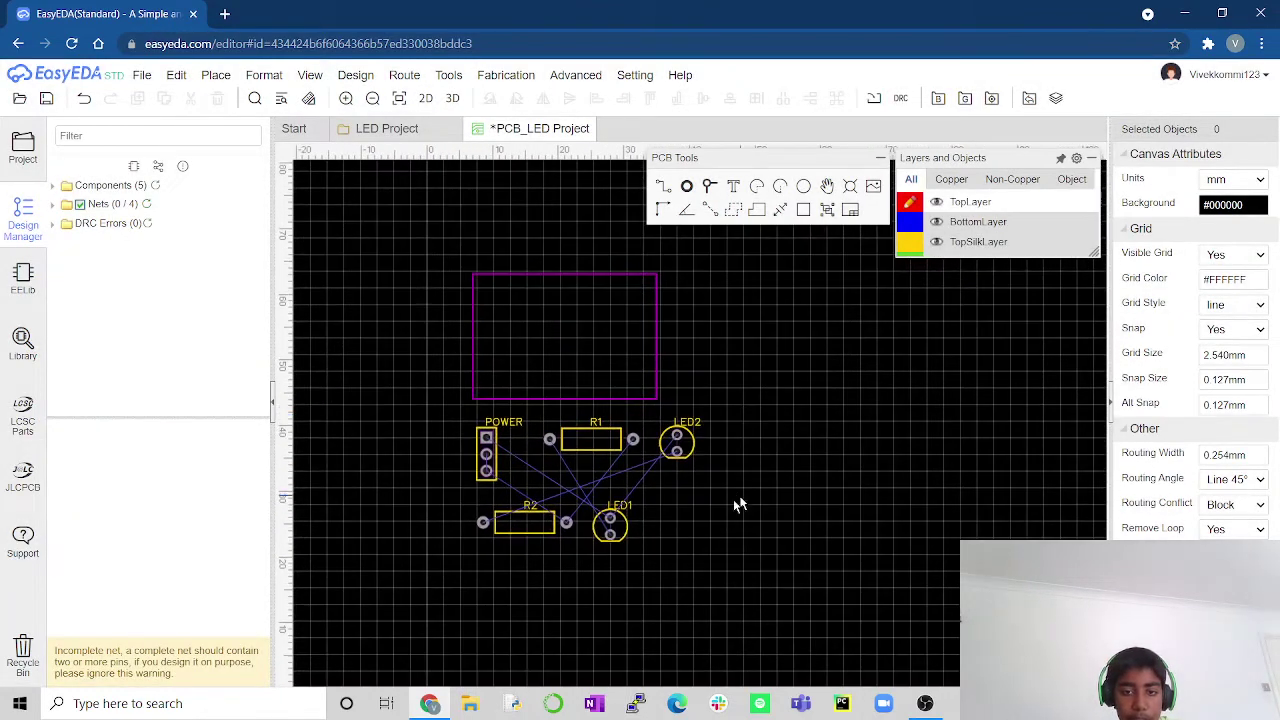
scroll(900, 491, "left", 2)
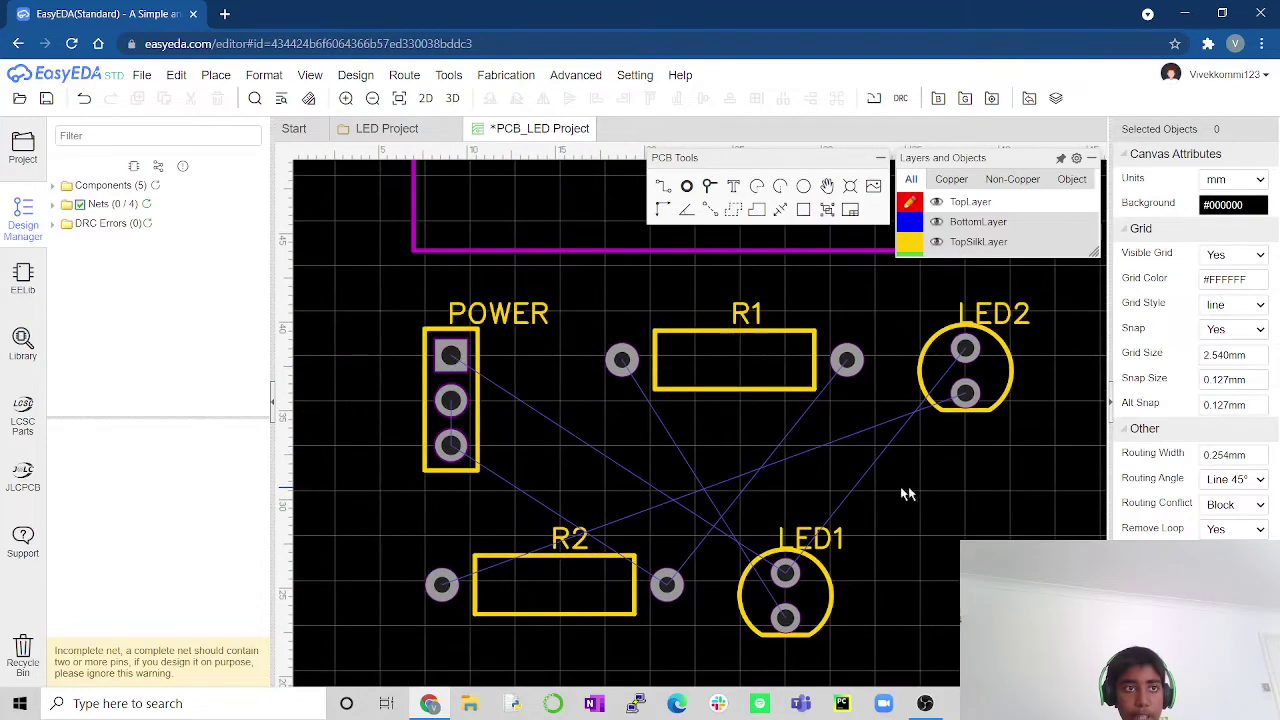
scroll(893, 485, "down", 1)
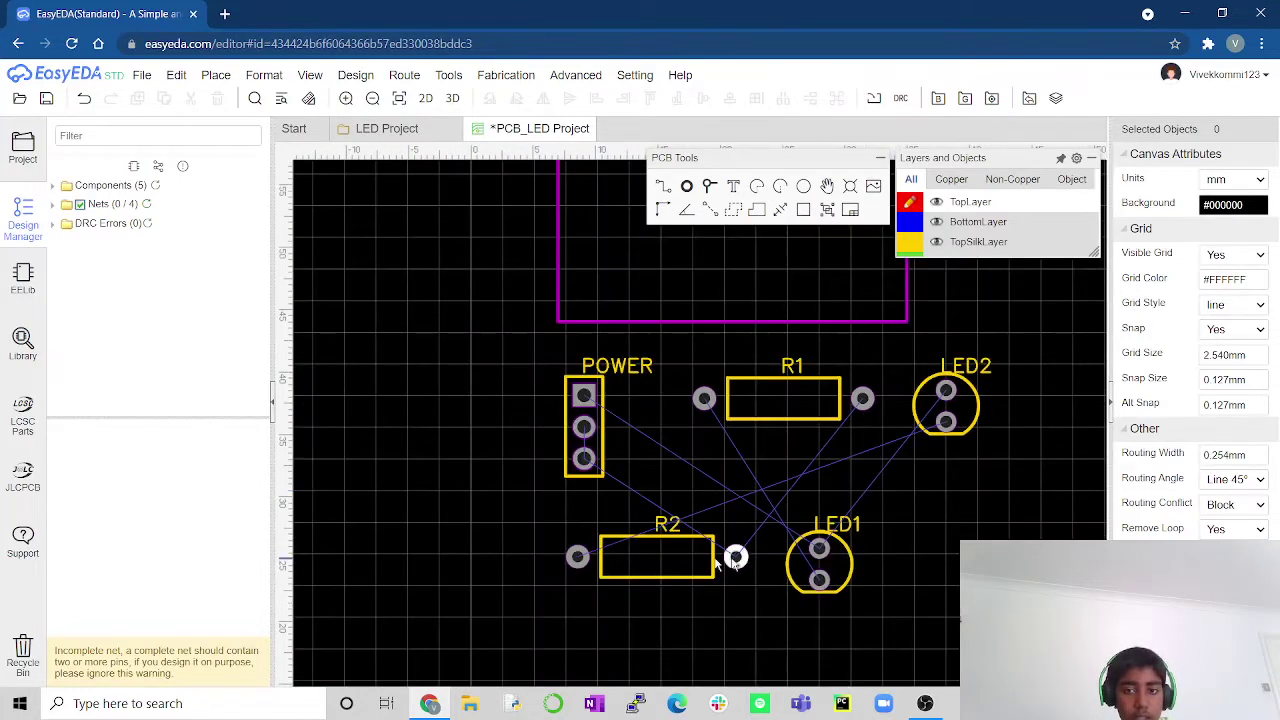
left_click_drag(671, 567, 657, 622)
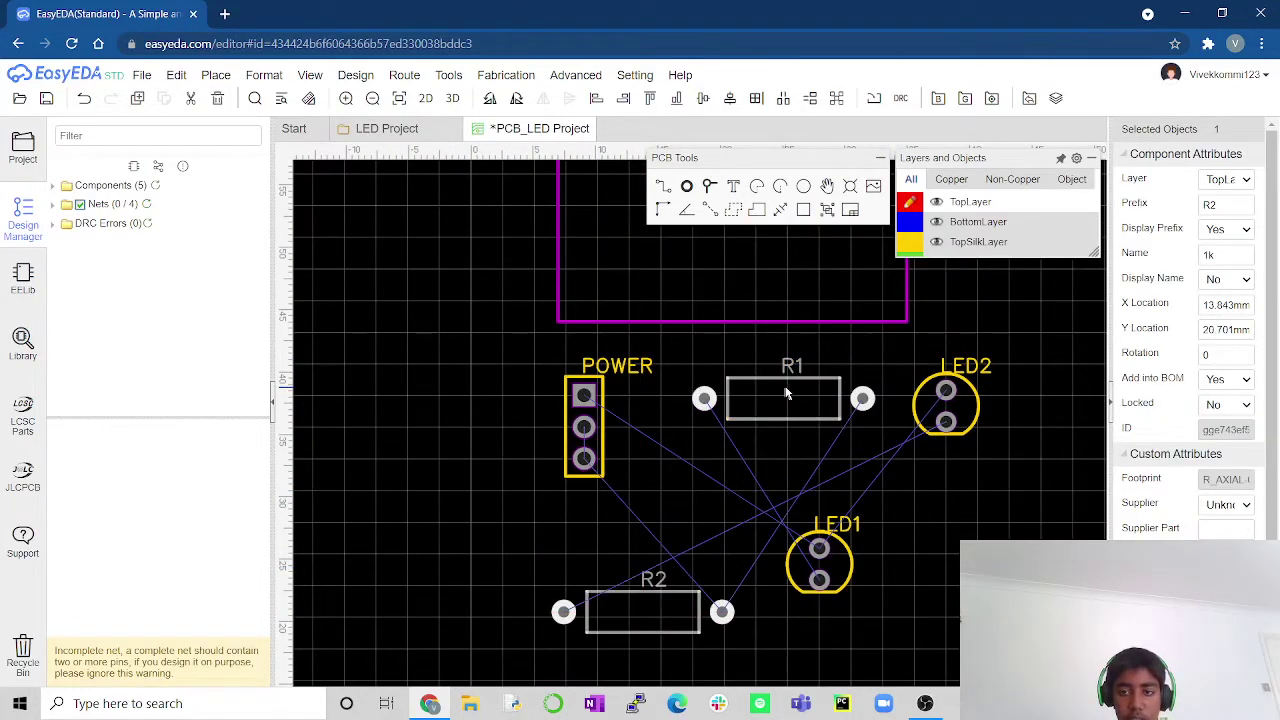
Move resistor R1 slightly up to about X 24.8 mm, Y 39.5 mm
left_click_drag(785, 385, 780, 364)
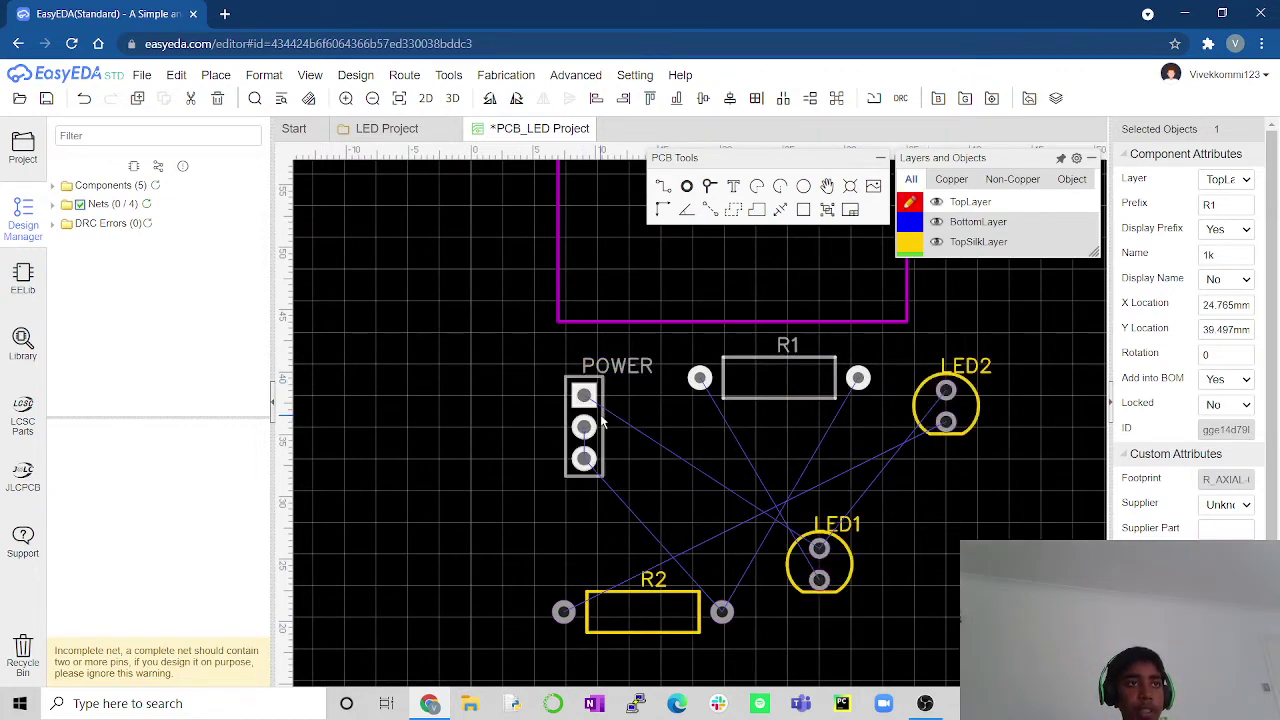
scroll(664, 398, "up", 3)
scroll(664, 398, "down", 3)
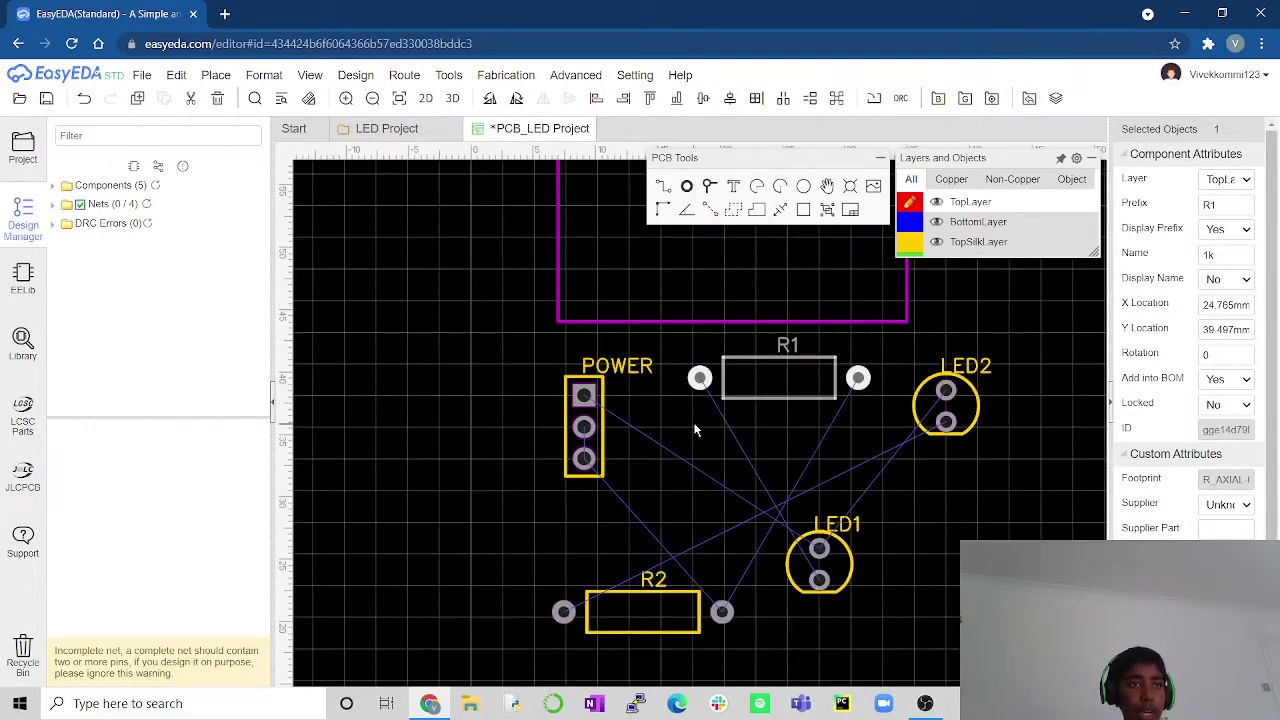
Enlarge the board outline by moving its right corners out to about X 38.1 mm and its lower corners slightly down, squaring the left edge
right_click_drag(617, 268, 606, 530)
left_click(638, 398)
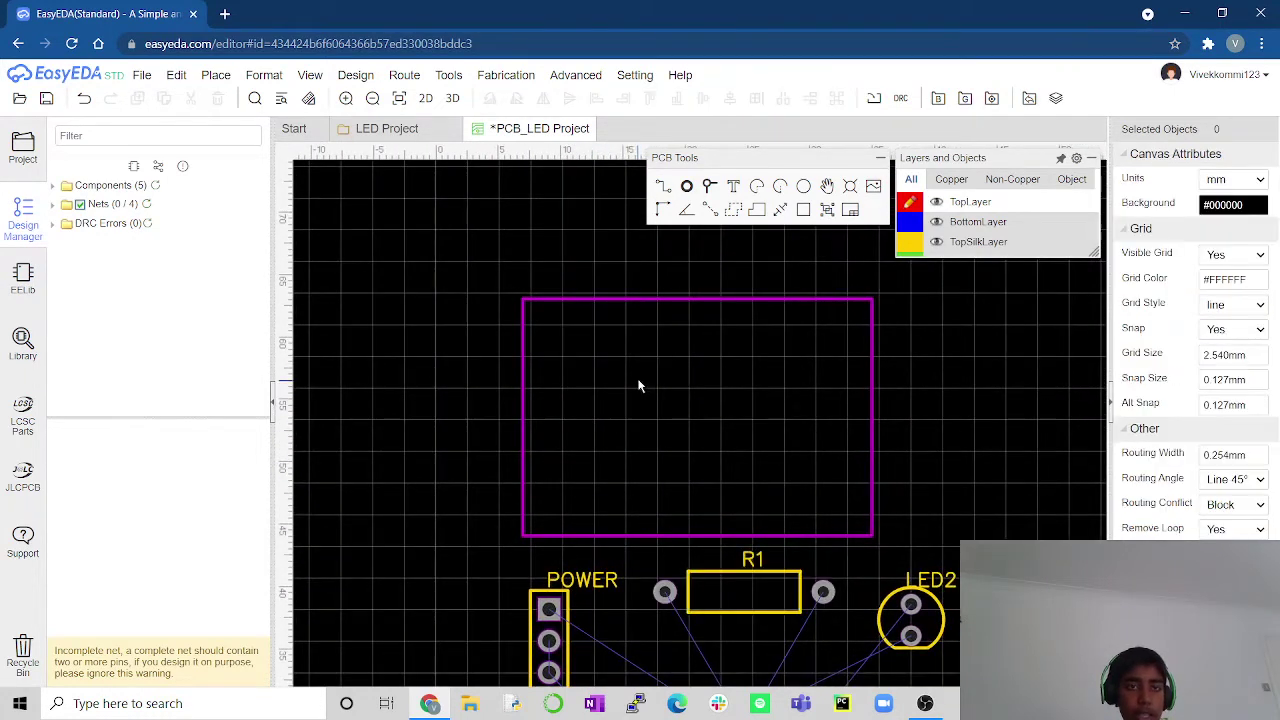
left_click(874, 298)
left_click_drag(874, 298, 910, 299)
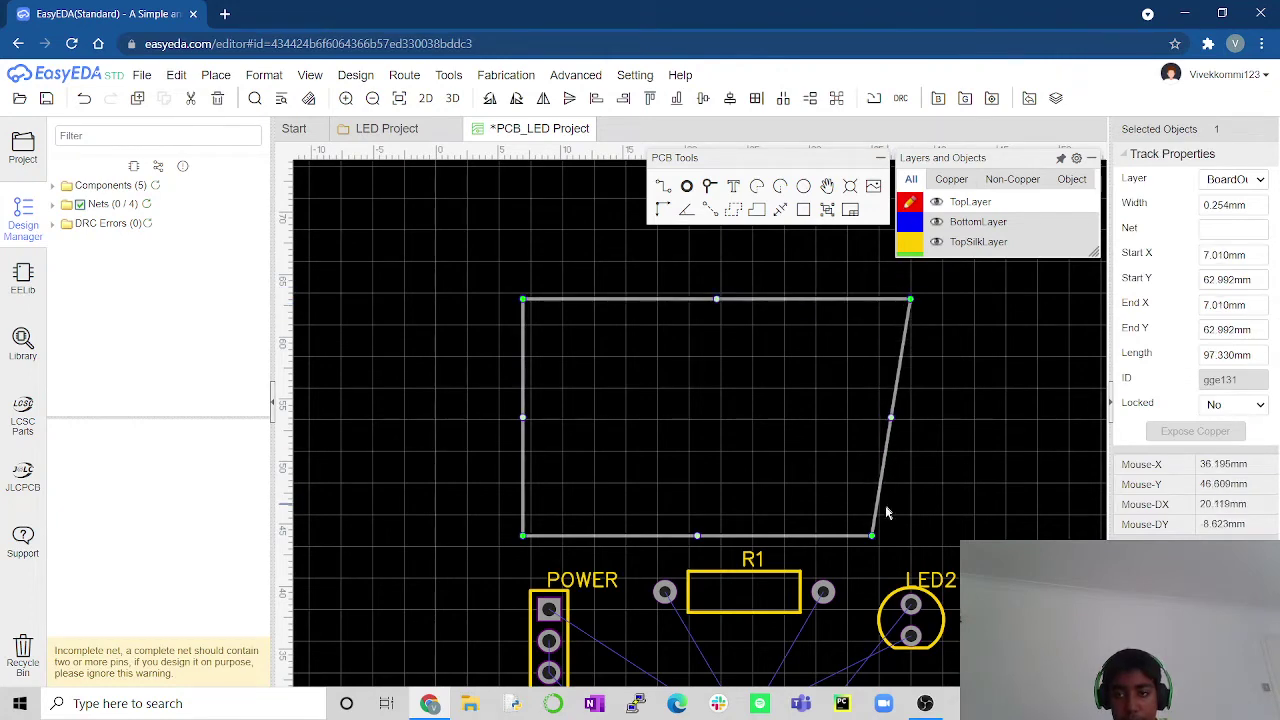
left_click_drag(873, 538, 911, 545)
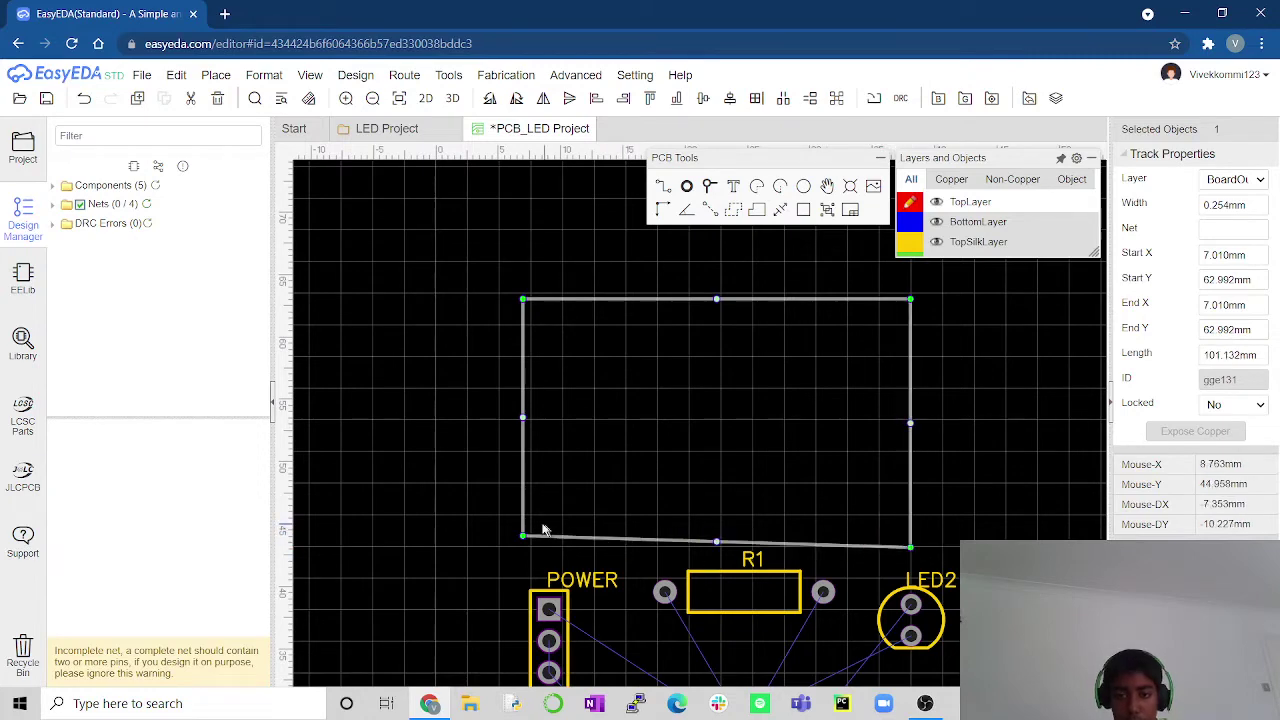
left_click_drag(522, 535, 530, 546)
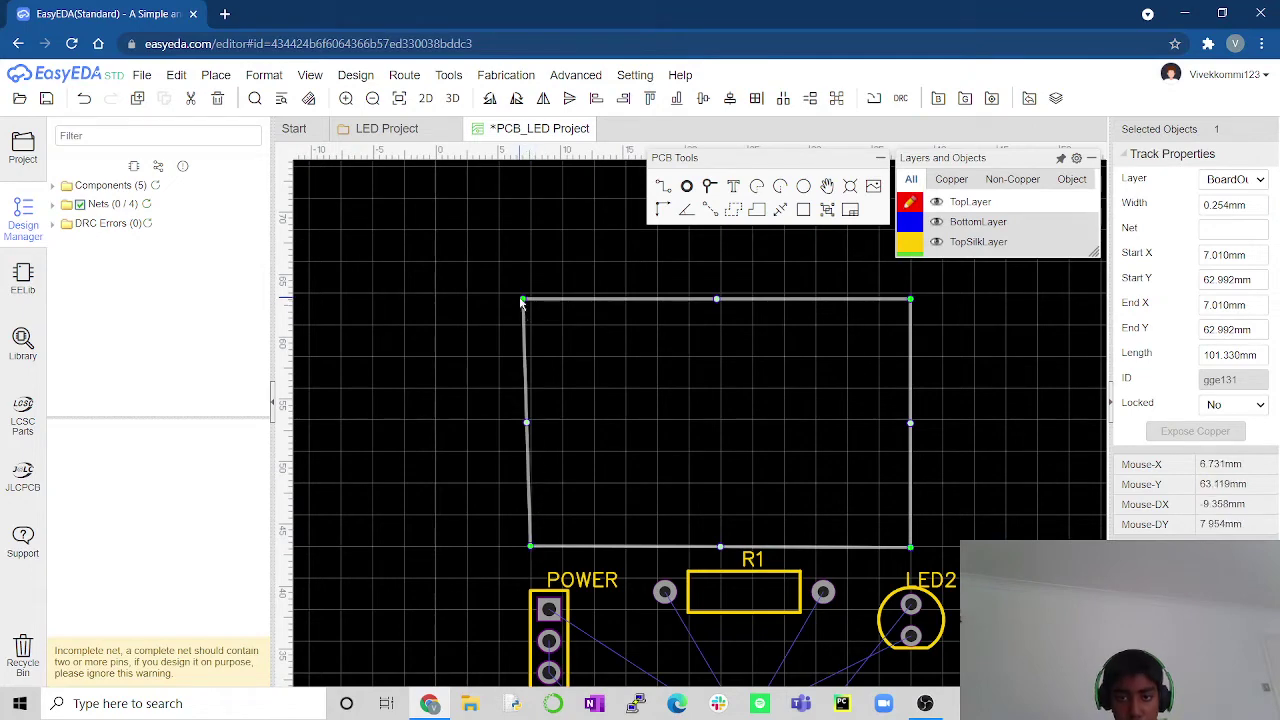
left_click_drag(522, 300, 527, 295)
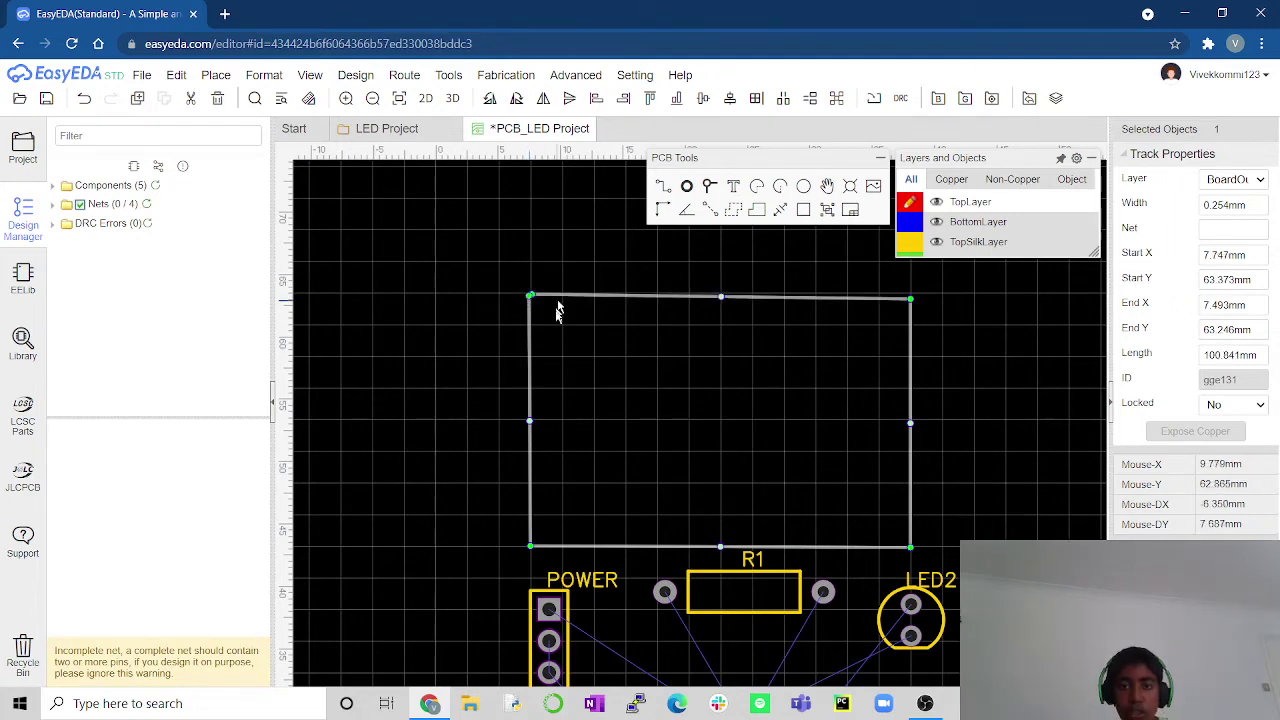
left_click(548, 342)
Close the gap at the board outline's upper-left corner by joining both line ends at X 7.62 mm, Y 63.5 mm
scroll(548, 342, "up", 6)
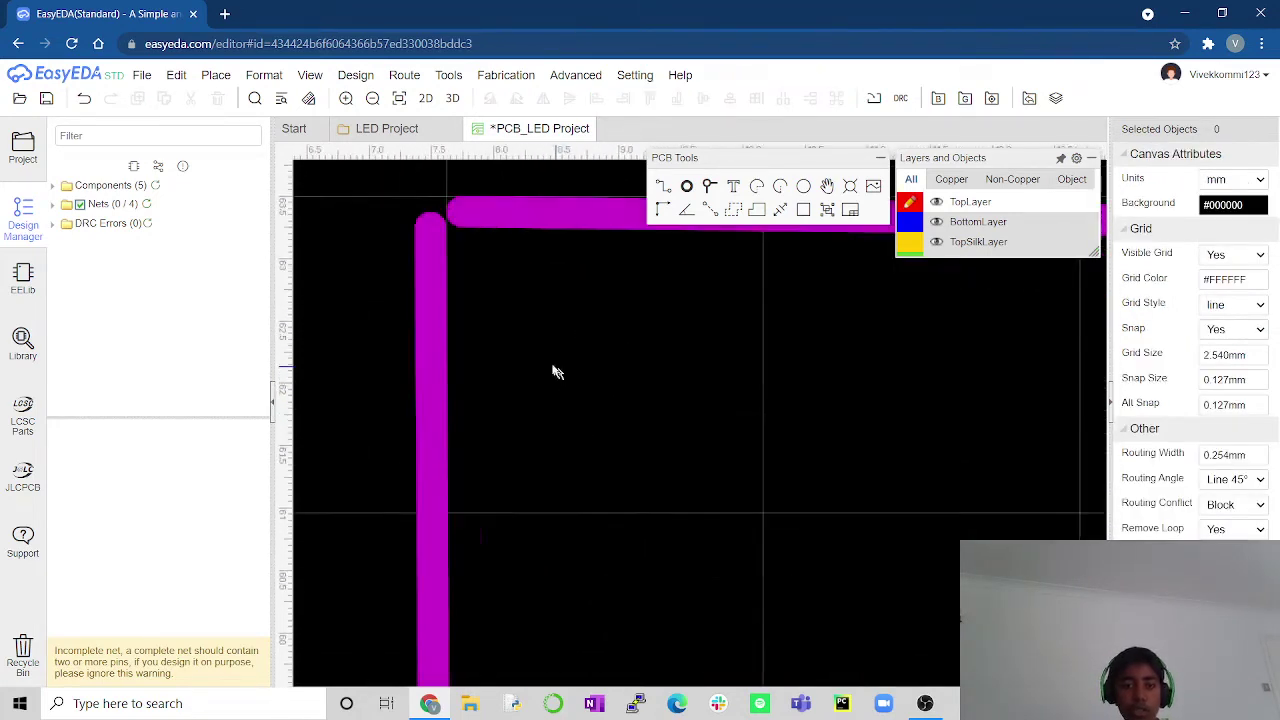
right_click_drag(632, 435, 780, 614)
left_click(630, 446)
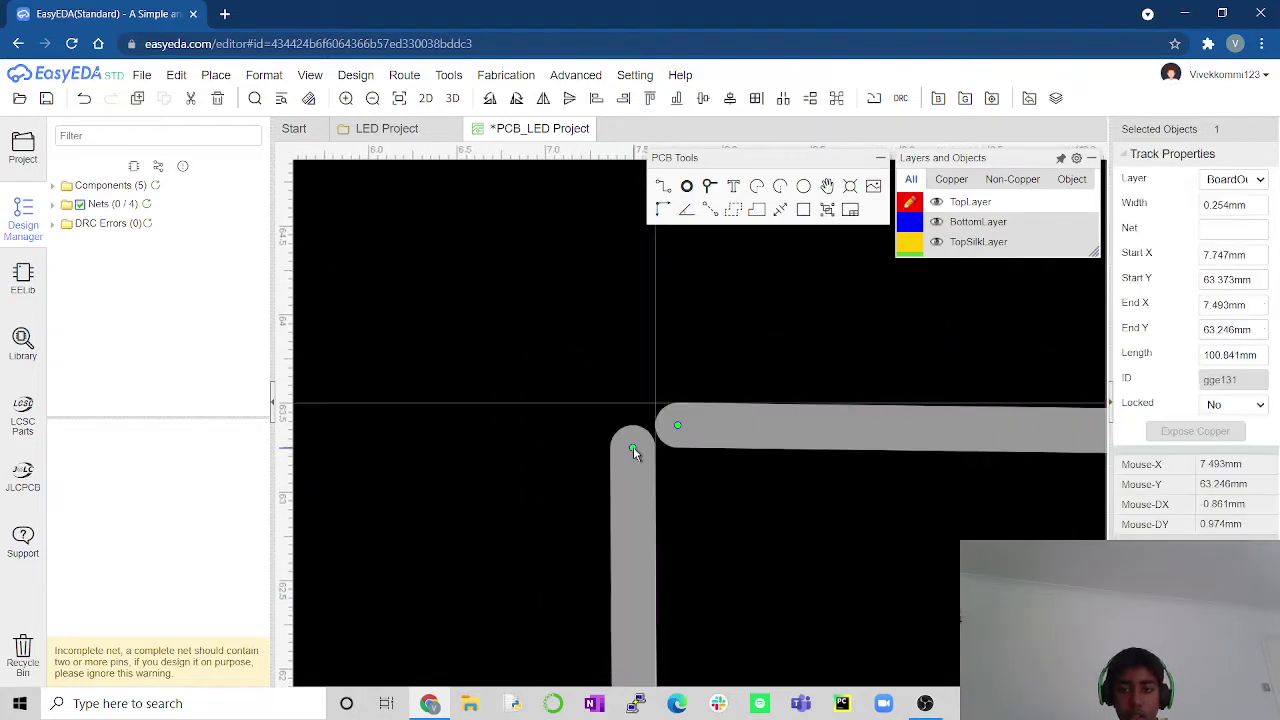
left_click_drag(633, 448, 655, 405)
left_click(714, 434)
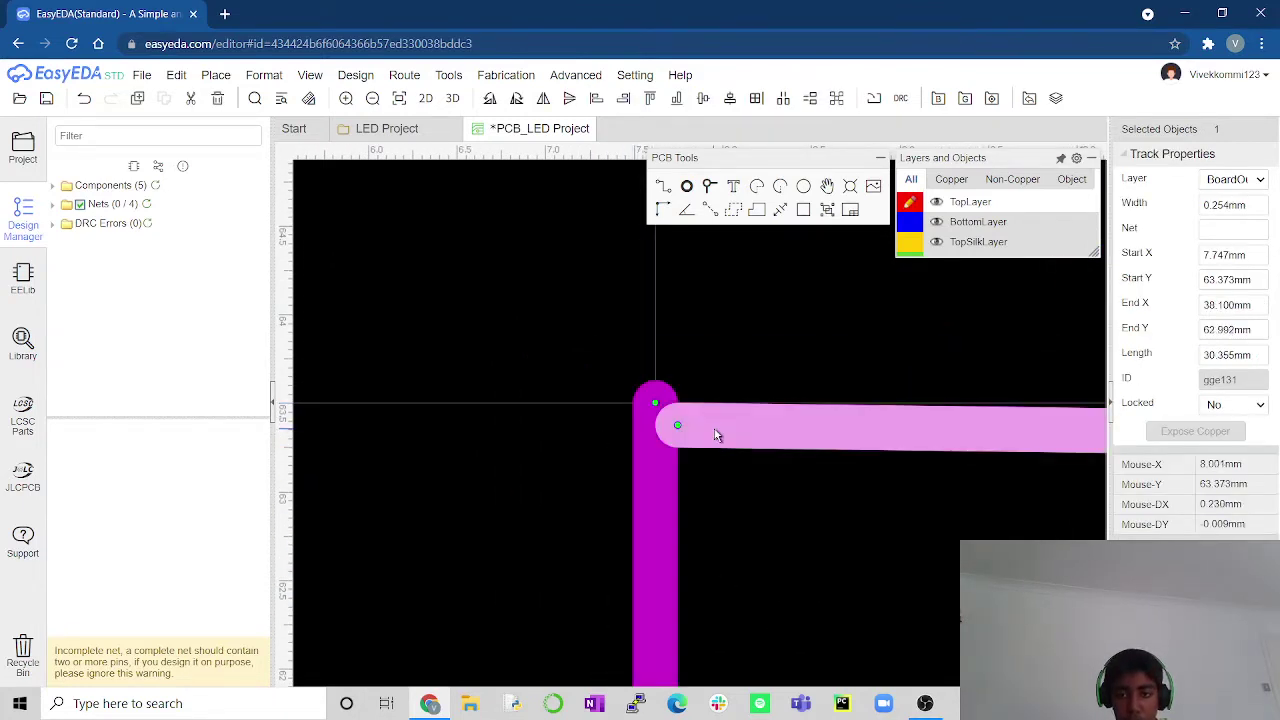
left_click(680, 418)
left_click_drag(680, 418, 646, 394)
Raise the board outline's upper-right corner to about X 38.1 mm, Y 63.5 mm, level with the upper-left corner
left_click(896, 502)
right_click_drag(896, 502, 423, 409)
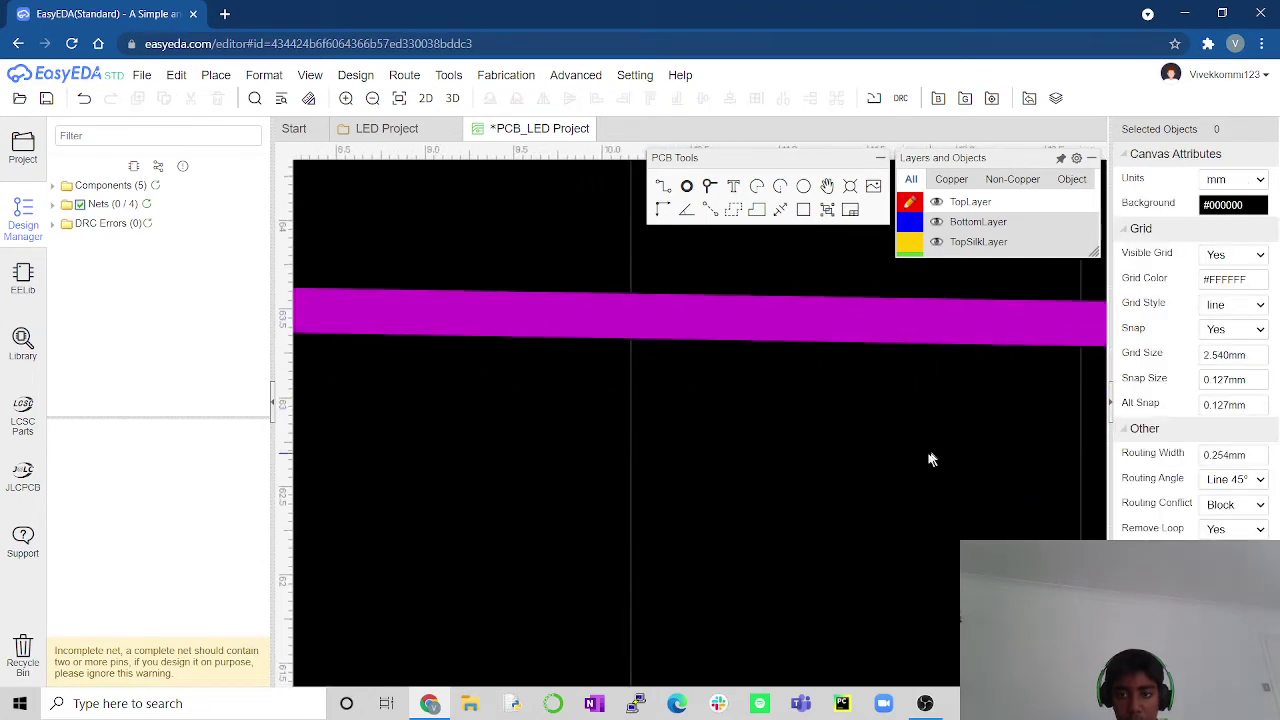
right_click_drag(923, 457, 1043, 531)
right_click_drag(833, 513, 751, 503)
scroll(760, 512, "down", 5)
scroll(776, 525, "up", 5)
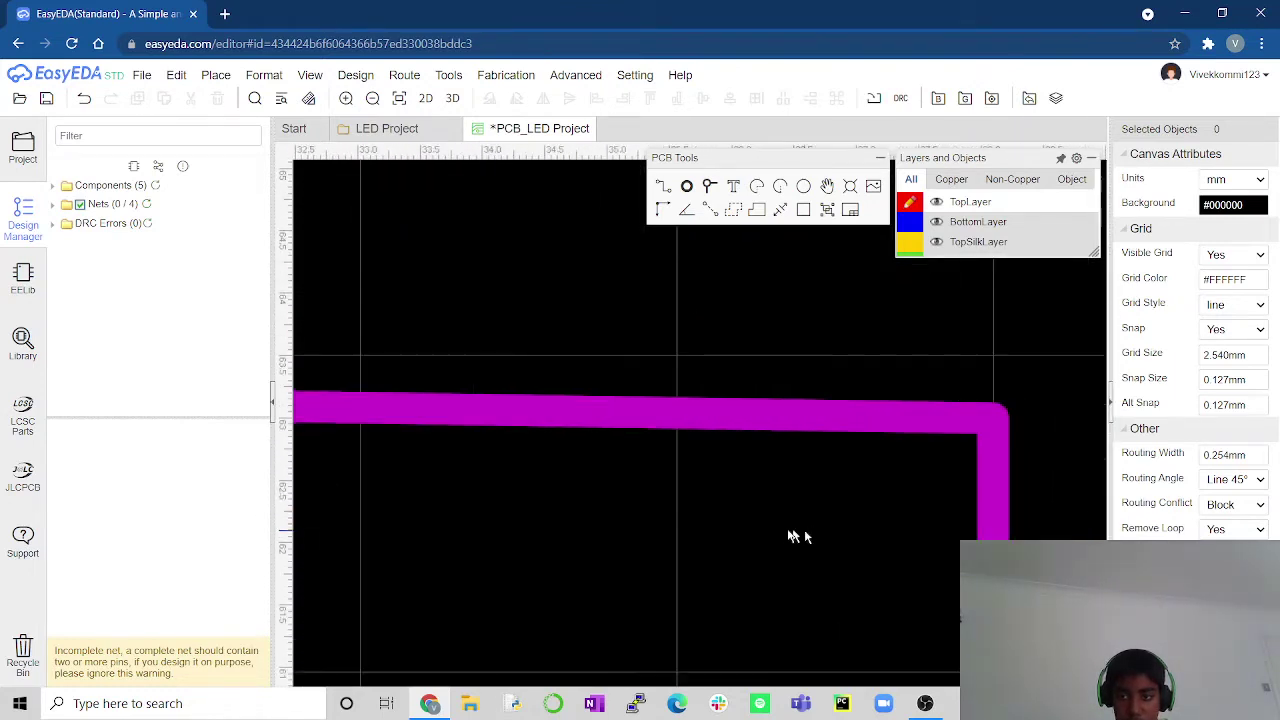
left_click(824, 436)
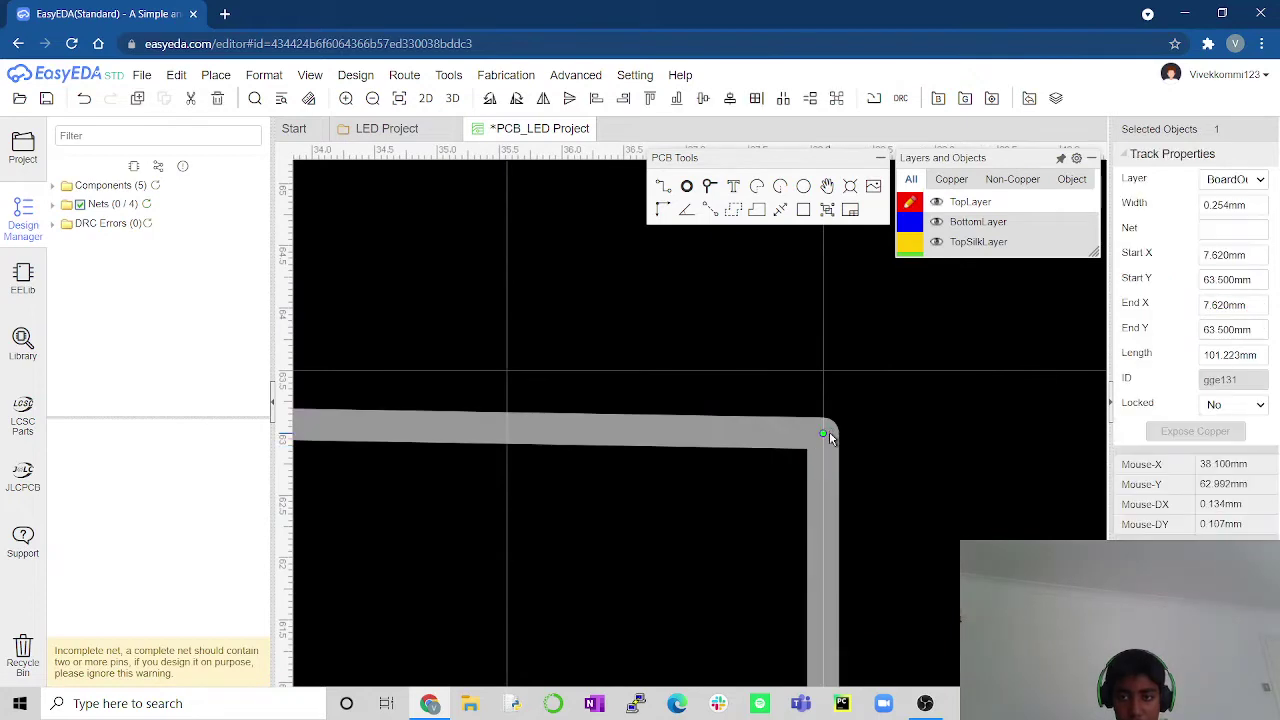
left_click_drag(823, 431, 823, 366)
left_click(886, 443)
Move the POWER connector into the upper-left part of the board, at about X 11 mm, Y 59.6 mm
scroll(870, 450, "down", 6)
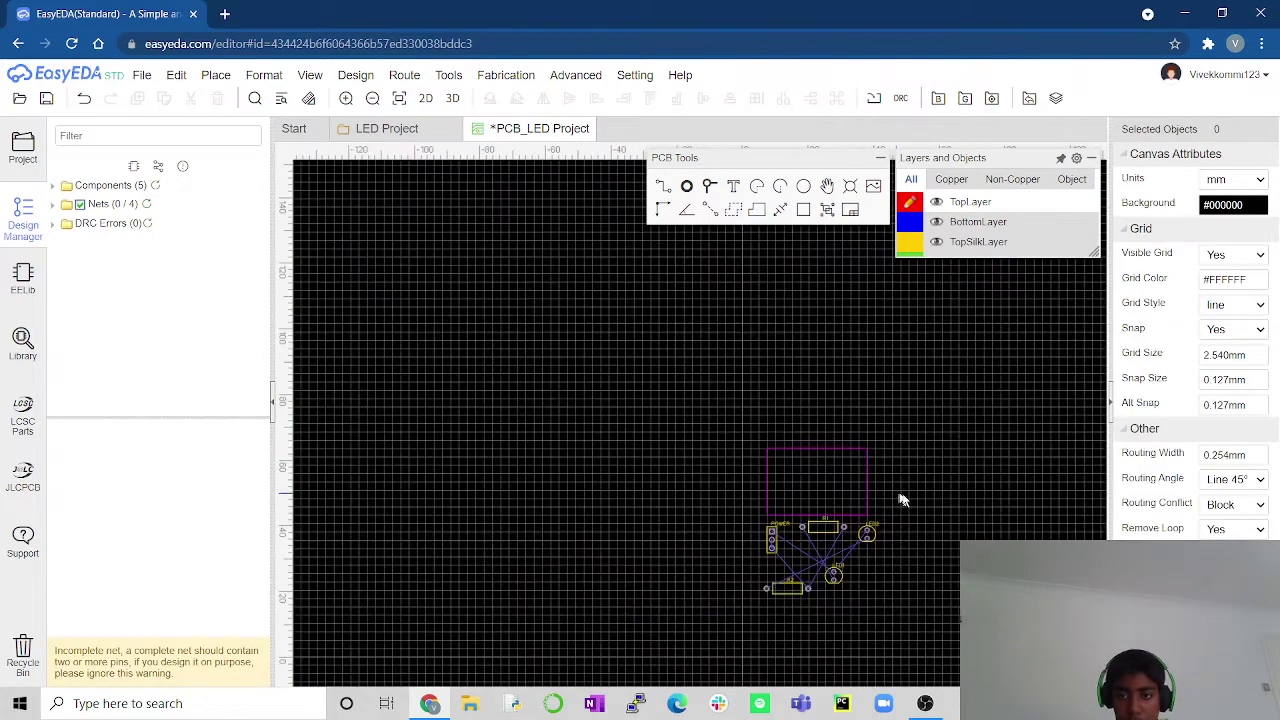
scroll(908, 500, "up", 5)
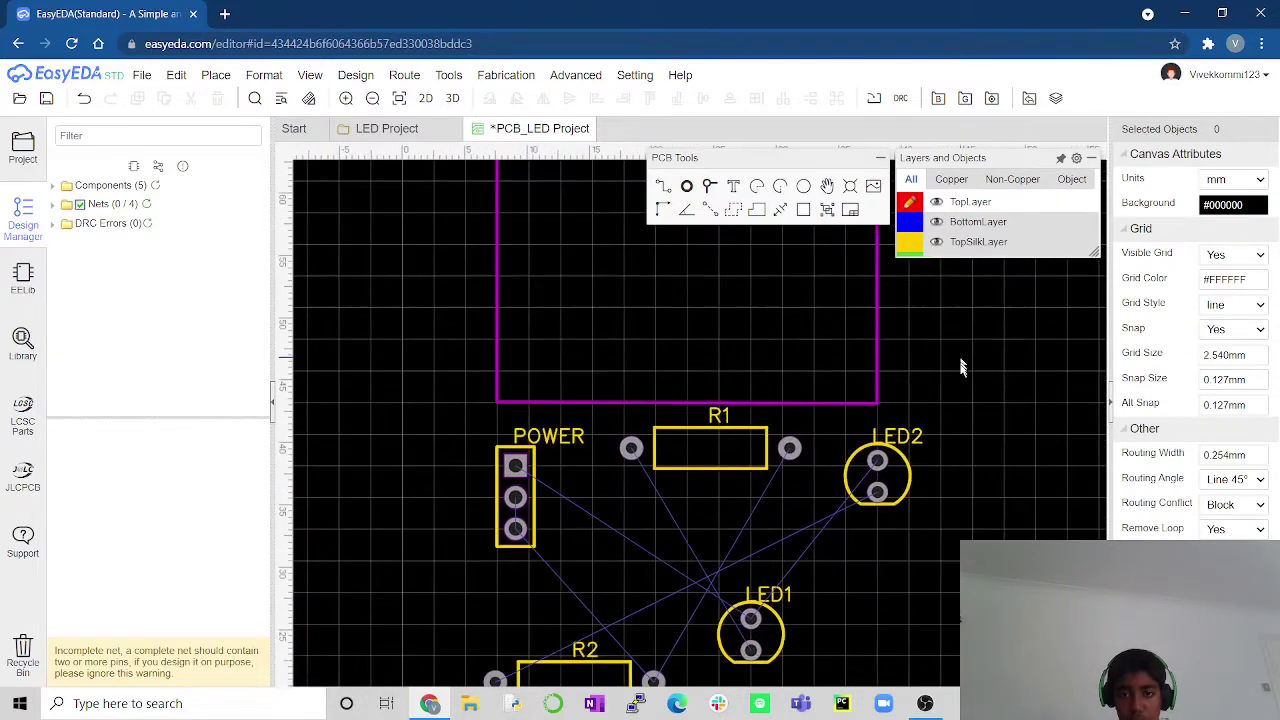
right_click_drag(960, 372, 995, 451)
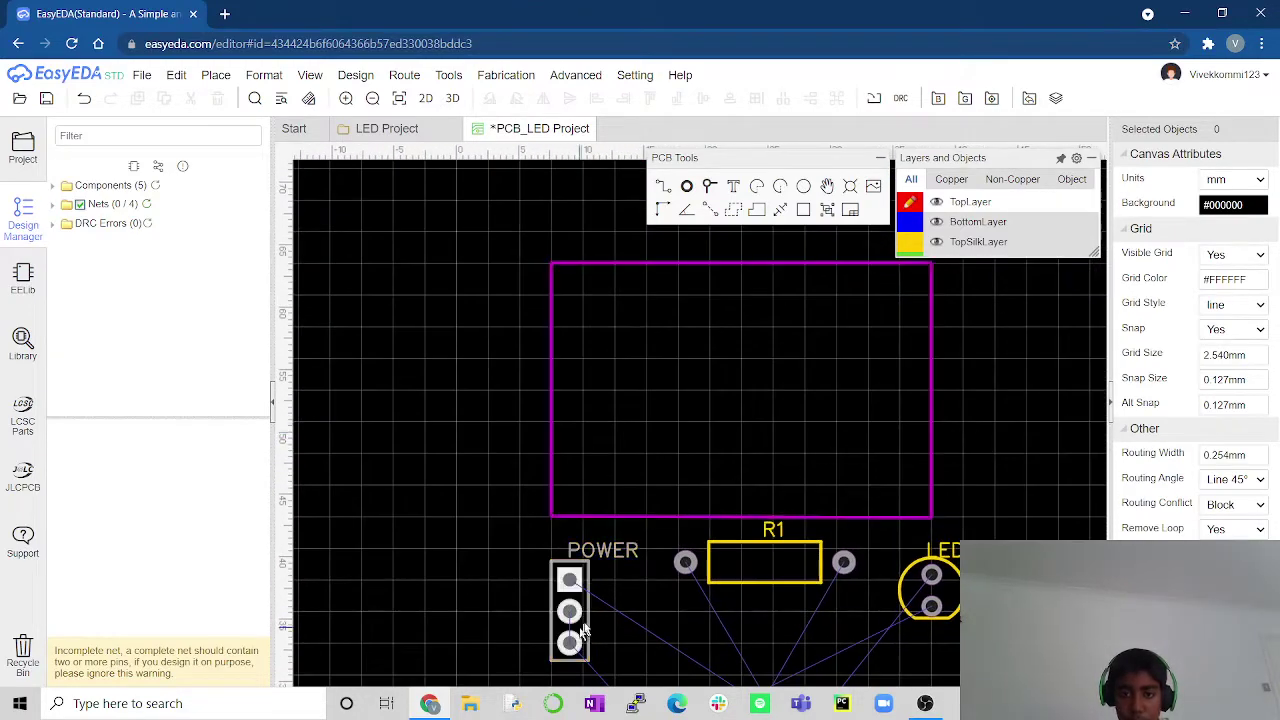
left_click_drag(583, 596, 612, 327)
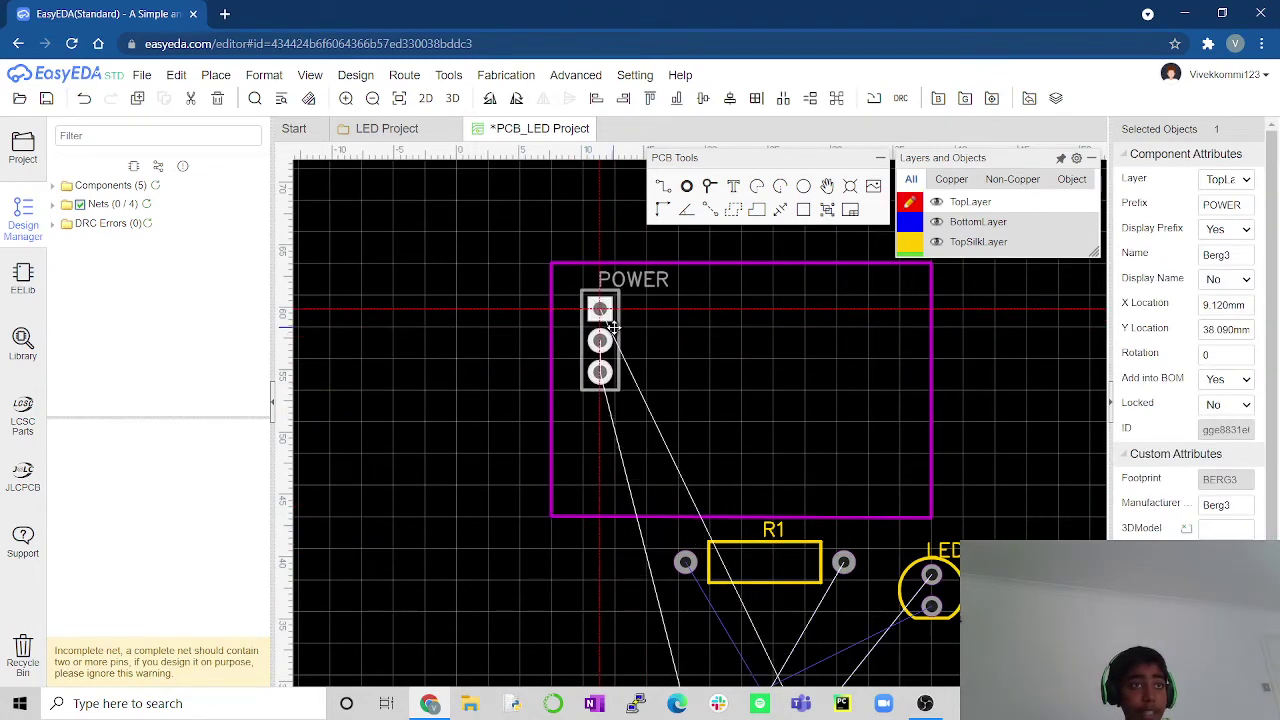
left_click_drag(613, 327, 608, 337)
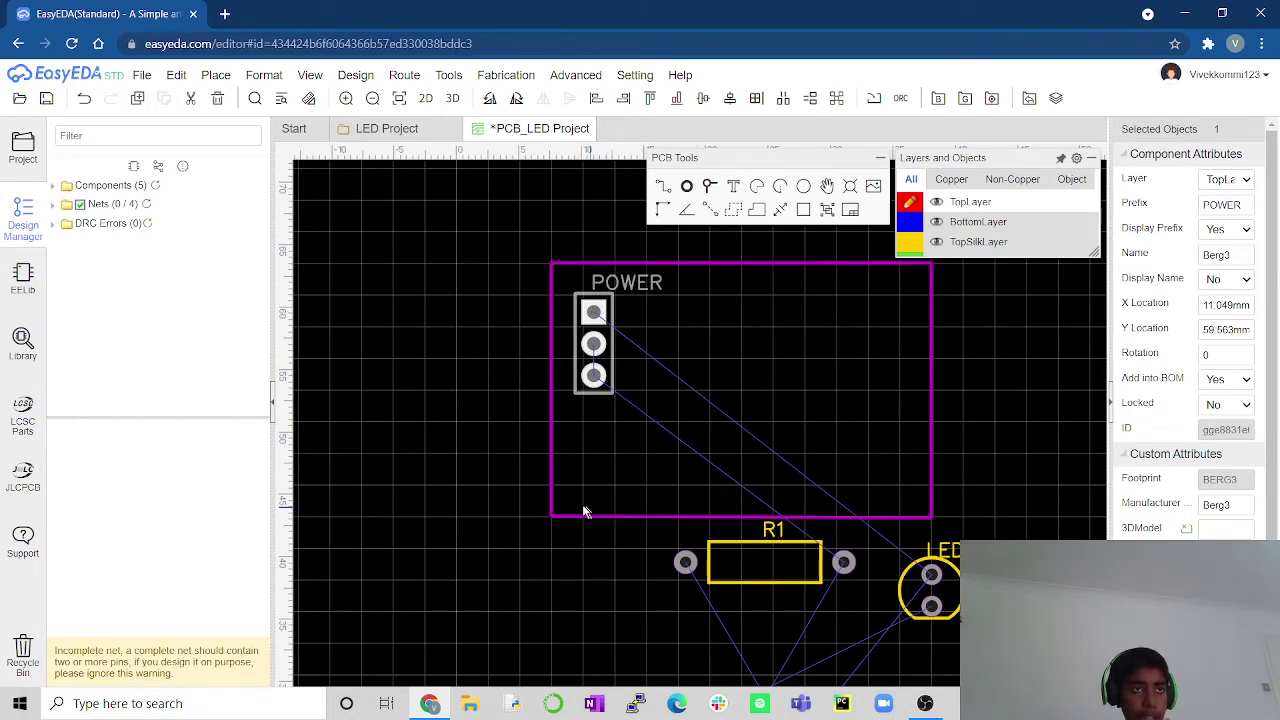
Move R1, LED2, LED1 and R2 inside the board outline, with the LEDs along the right edge and R2 above R1
right_click_drag(580, 512, 450, 480)
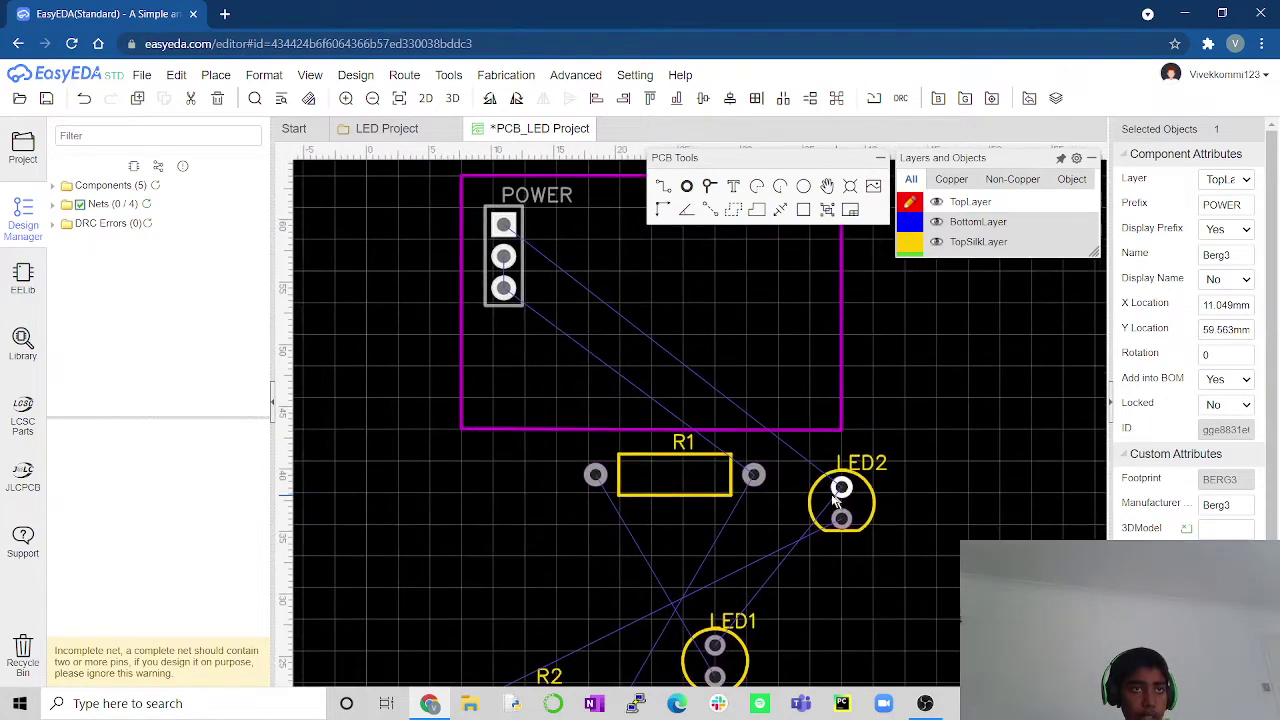
left_click_drag(674, 486, 628, 414)
left_click_drag(860, 515, 831, 254)
left_click_drag(735, 668, 812, 388)
scroll(701, 553, "down", 1)
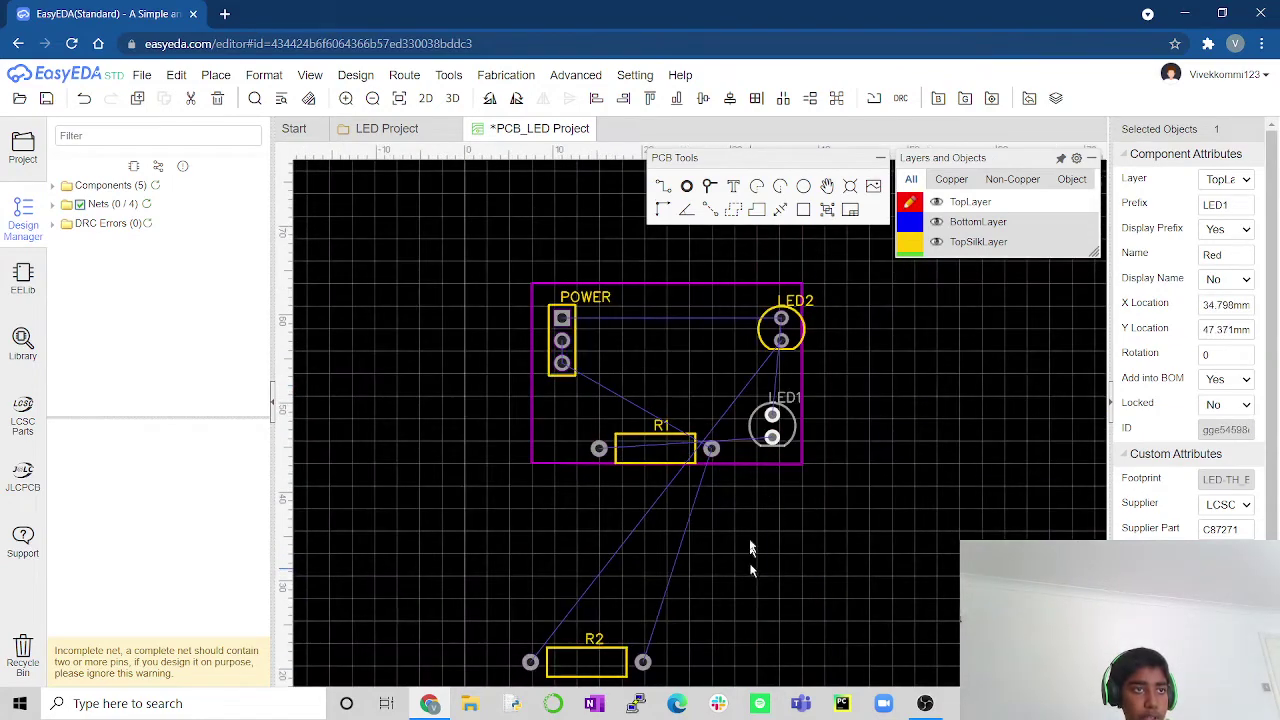
right_click_drag(748, 521, 706, 442)
left_click_drag(600, 503, 654, 223)
right_click_drag(729, 500, 716, 621)
scroll(716, 621, "up", 3)
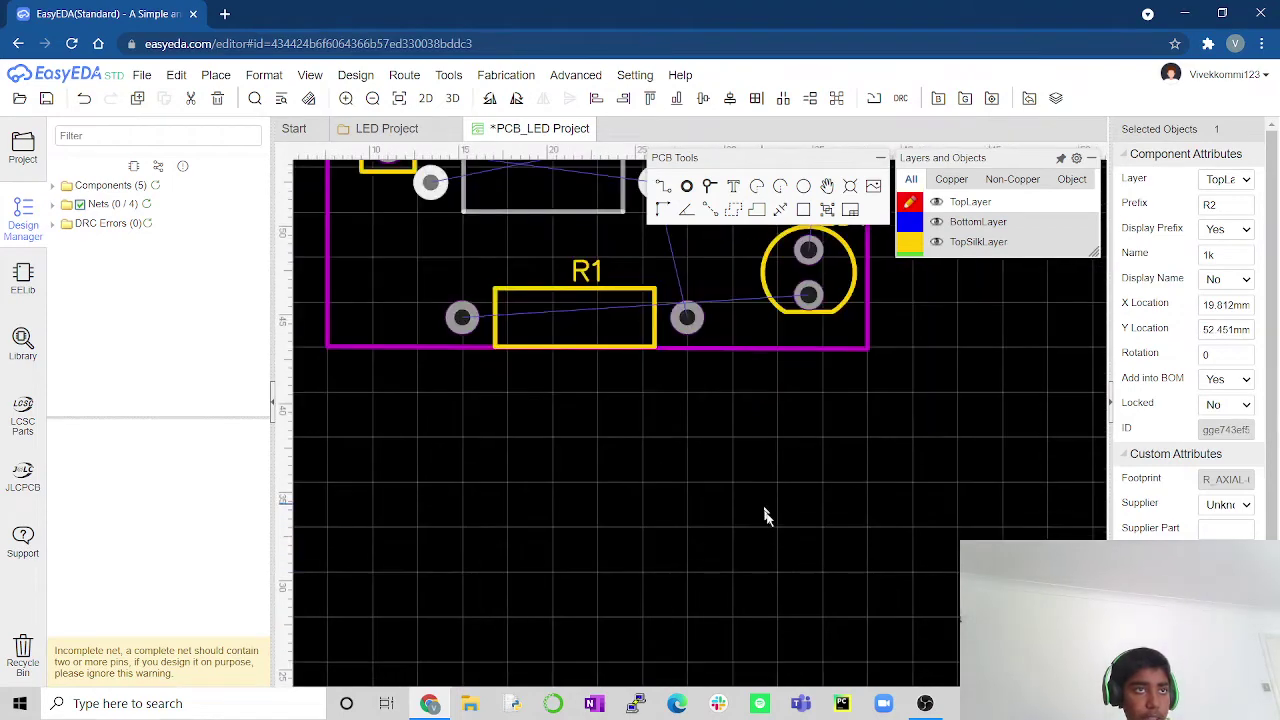
right_click_drag(769, 534, 840, 652)
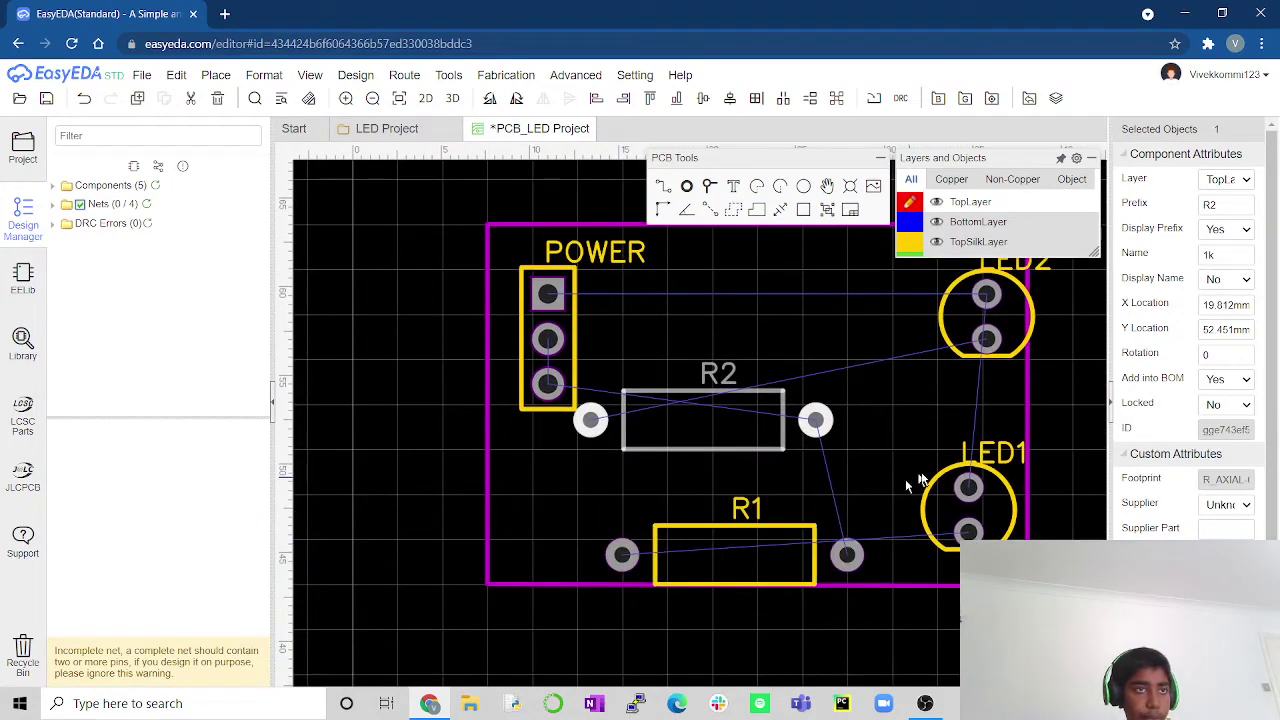
Rearrange the LEDs so LED1 sits beside the POWER connector with LED2 directly below it, moving R2 to the right side
left_click_drag(946, 512, 840, 257)
left_click_drag(953, 327, 924, 586)
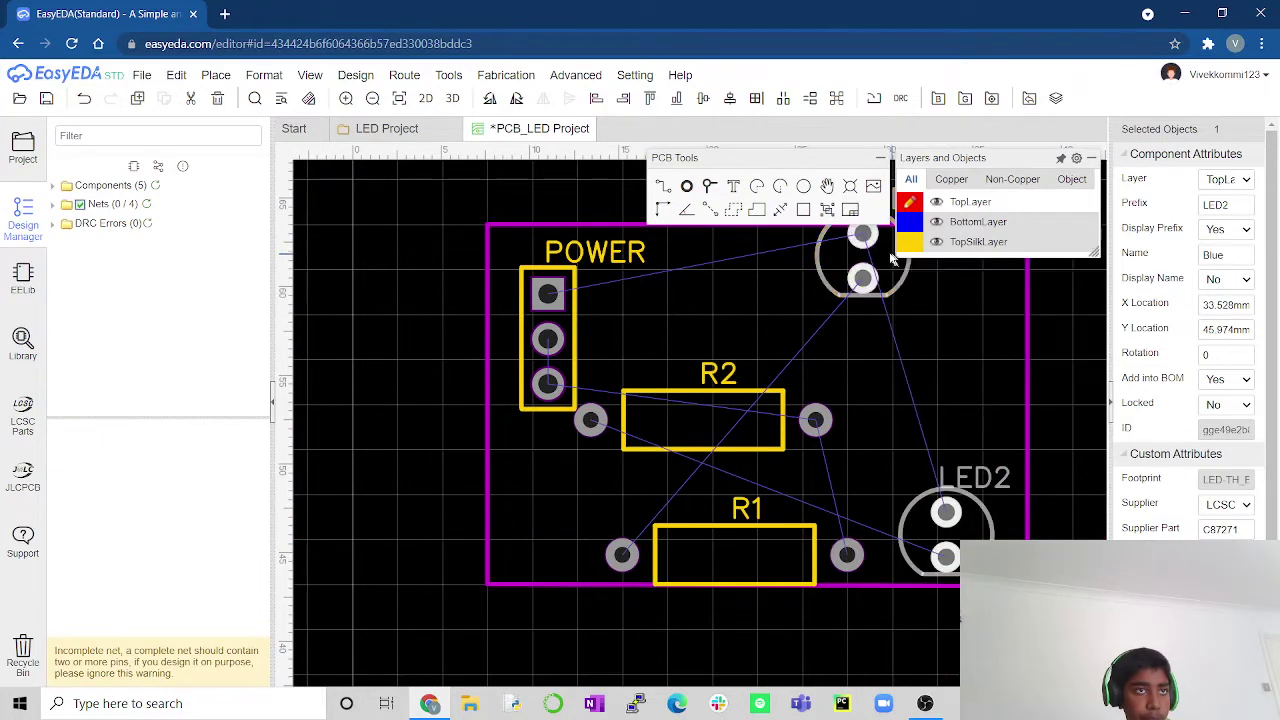
left_click_drag(876, 256, 728, 304)
left_click_drag(723, 429, 907, 332)
left_click_drag(925, 531, 702, 428)
Place R1 to the right of LED1 and R2 directly below it beside LED2, with R2 at about X 30.7 mm, Y 50.8 mm
left_click_drag(743, 551, 901, 440)
left_click_drag(879, 324, 857, 512)
left_click(876, 430)
left_click_drag(876, 430, 873, 298)
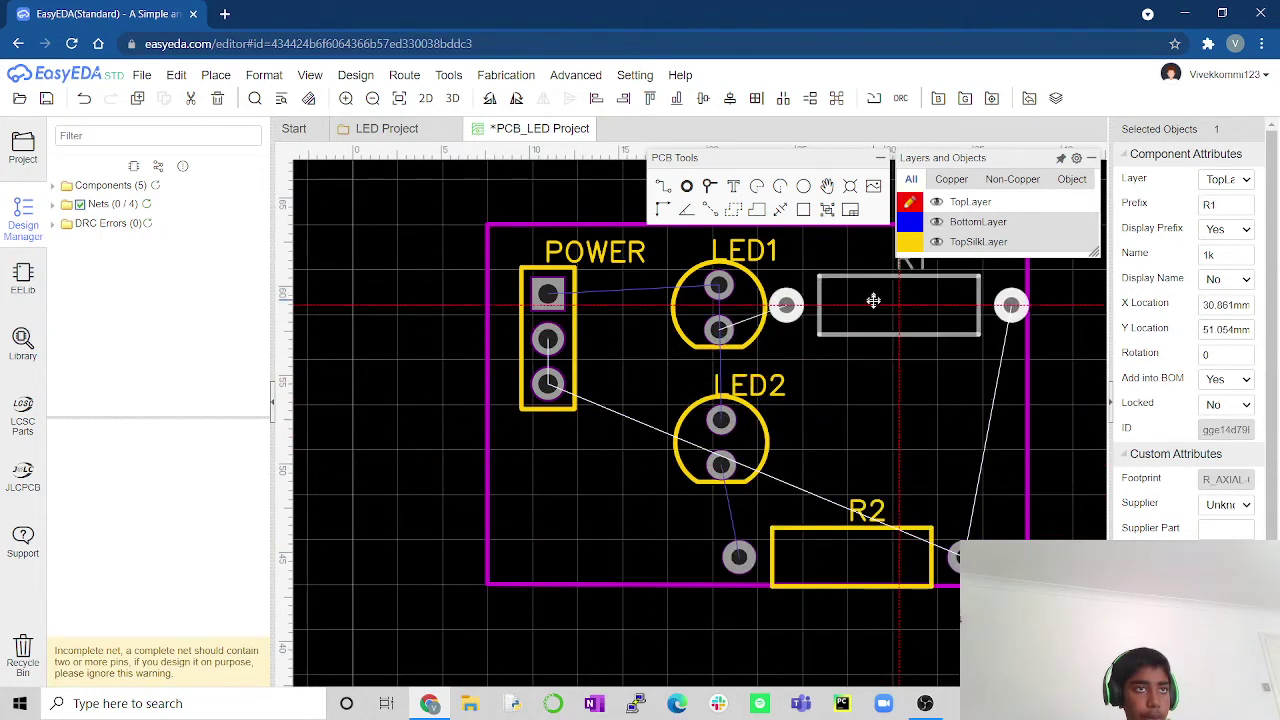
left_click_drag(839, 571, 878, 470)
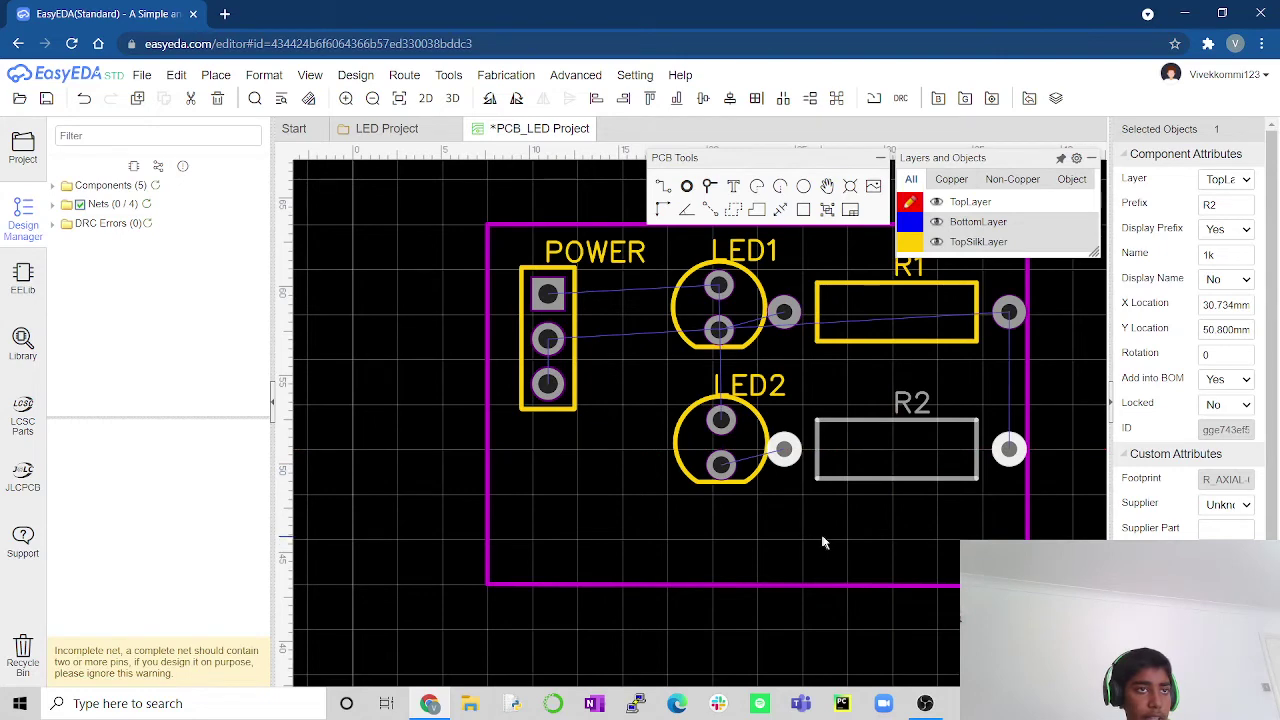
Shift LED2 and LED1 down and closer to the POWER connector, placing LED1 at about X 18.4 mm, Y 55.9 mm
right_click_drag(826, 541, 890, 548)
left_click_drag(800, 460, 744, 506)
left_click_drag(781, 330, 738, 381)
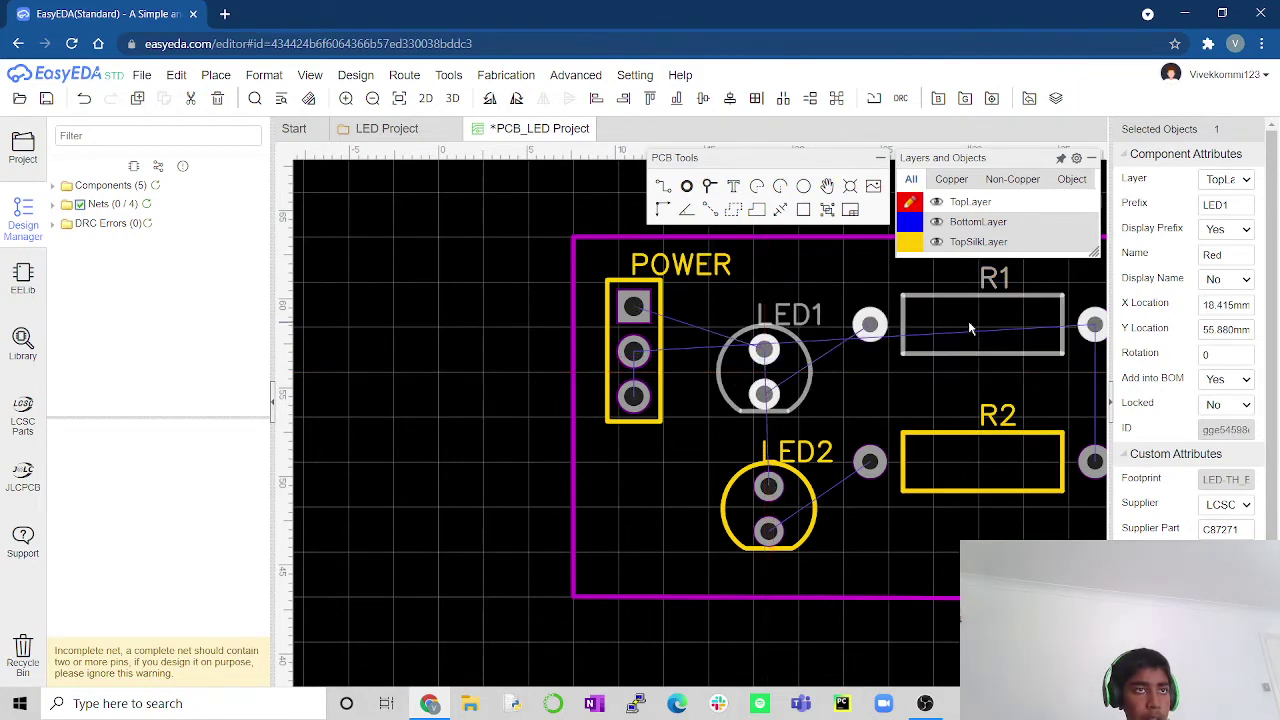
Shift R1 and R2 down beside their LEDs and align them vertically, with R1 at about X 30 mm, Y 55.2 mm
left_click_drag(969, 324, 961, 379)
left_click_drag(980, 457, 968, 513)
left_click_drag(963, 378, 940, 388)
right_click_drag(943, 443, 728, 477)
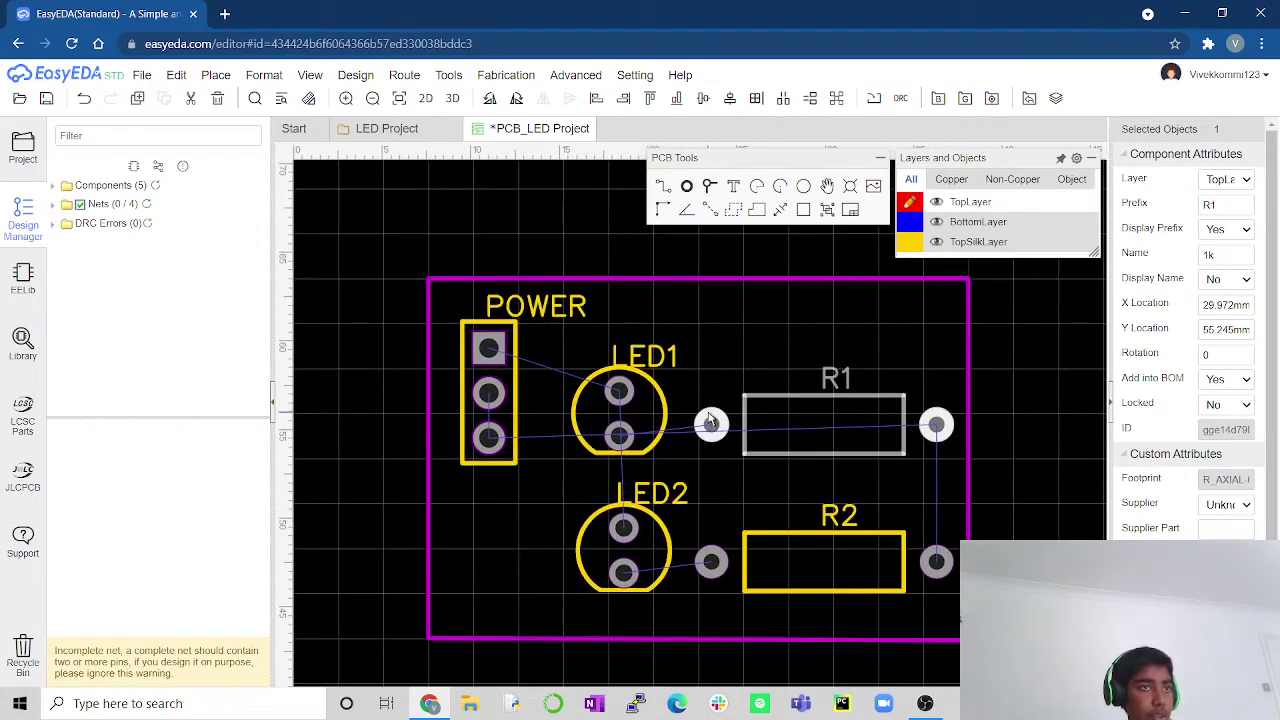
Examine the net names on the pads of LED1 and R1 and the connection lines between the components
scroll(703, 500, "up", 3)
scroll(682, 470, "down", 2)
scroll(767, 549, "up", 2)
scroll(780, 550, "up", 3)
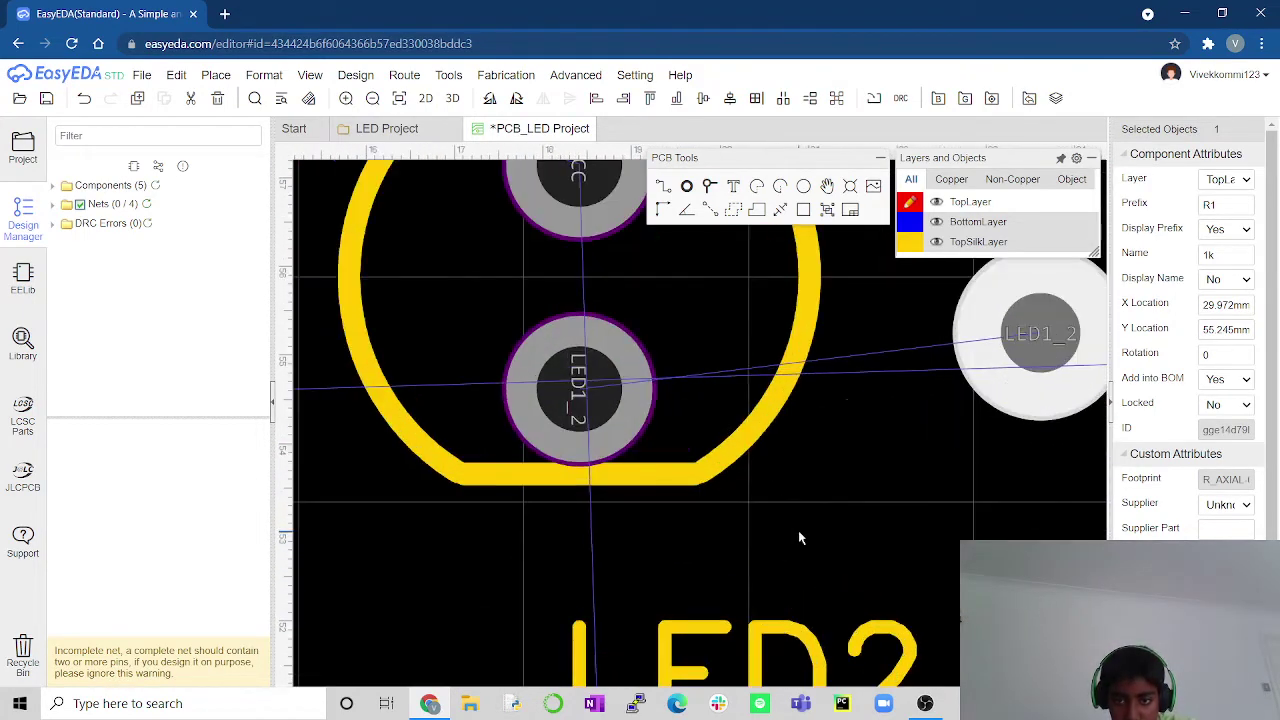
scroll(803, 532, "down", 3)
scroll(809, 540, "down", 4)
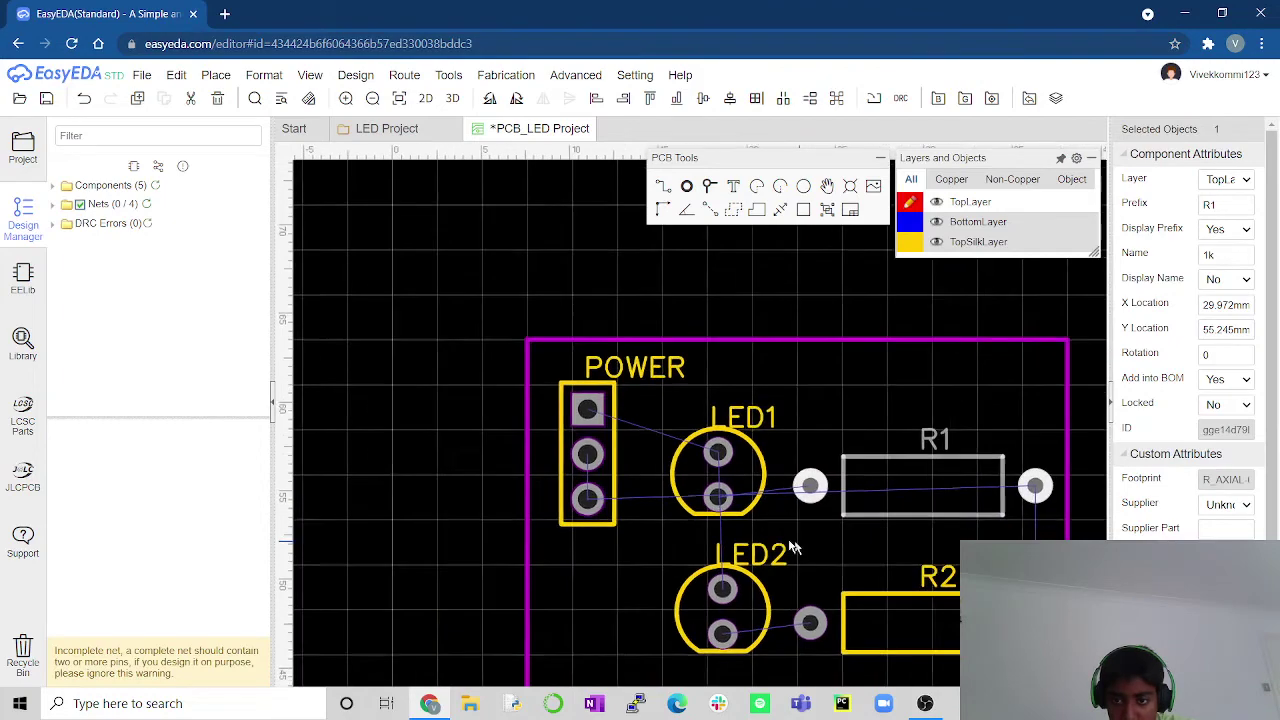
right_click_drag(731, 518, 737, 449)
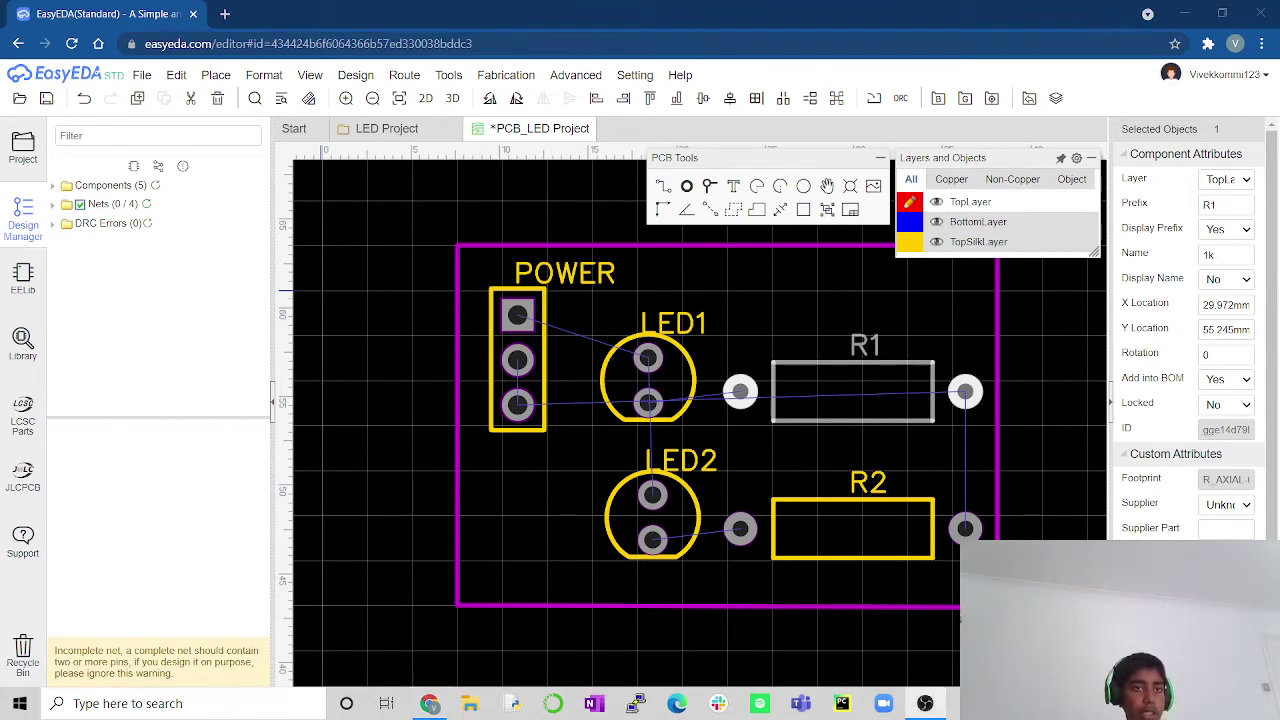
Route a TopLayer track from the POWER connector's square pad to LED1's upper pad
key("Escape")
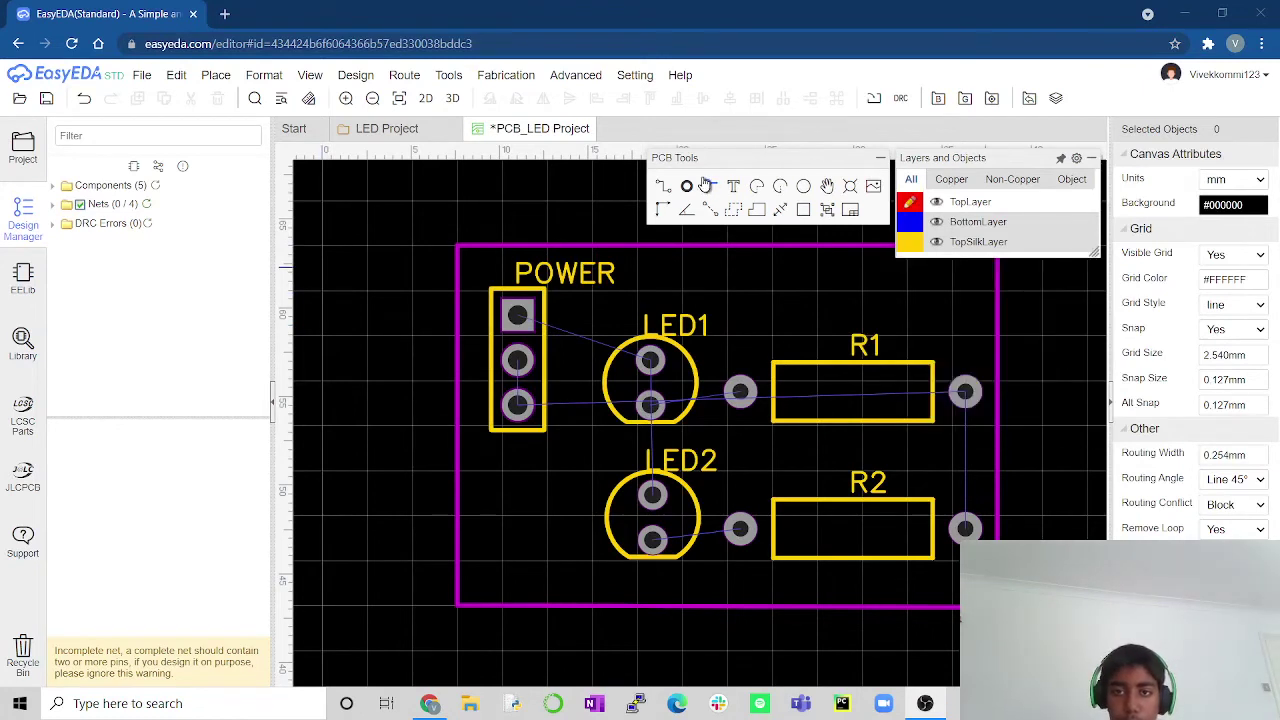
left_click(665, 188)
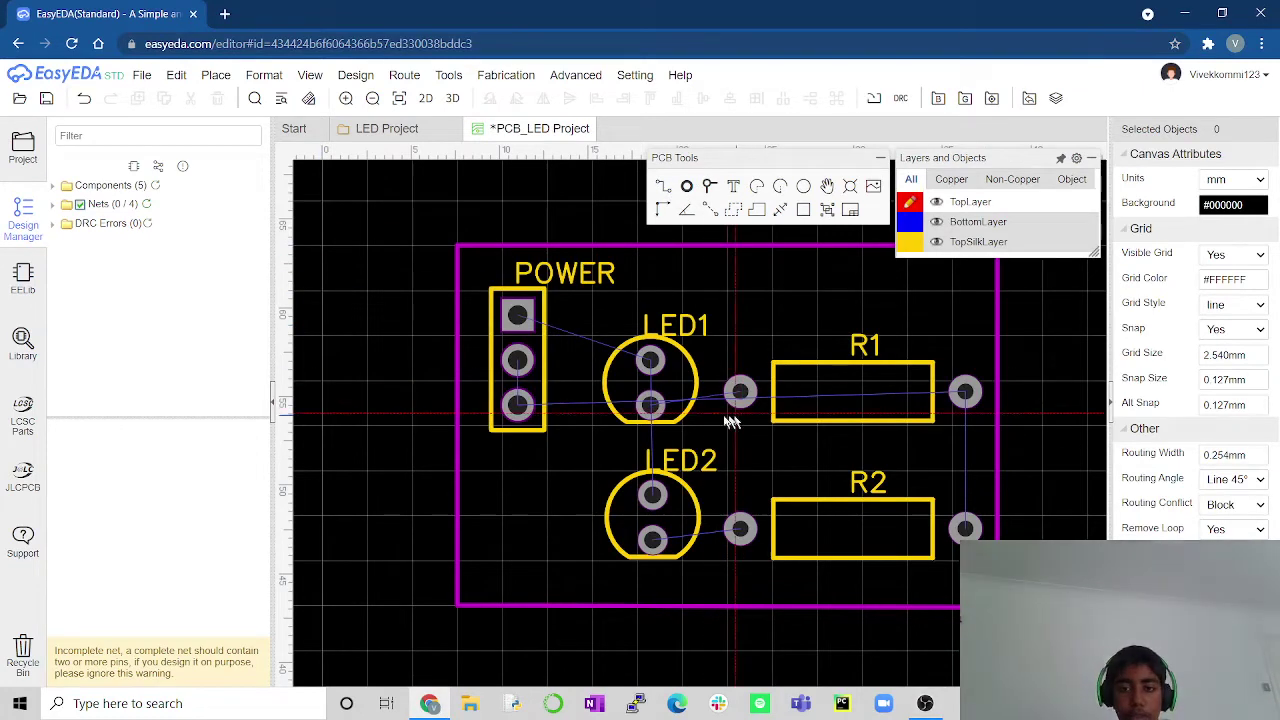
left_click(520, 318)
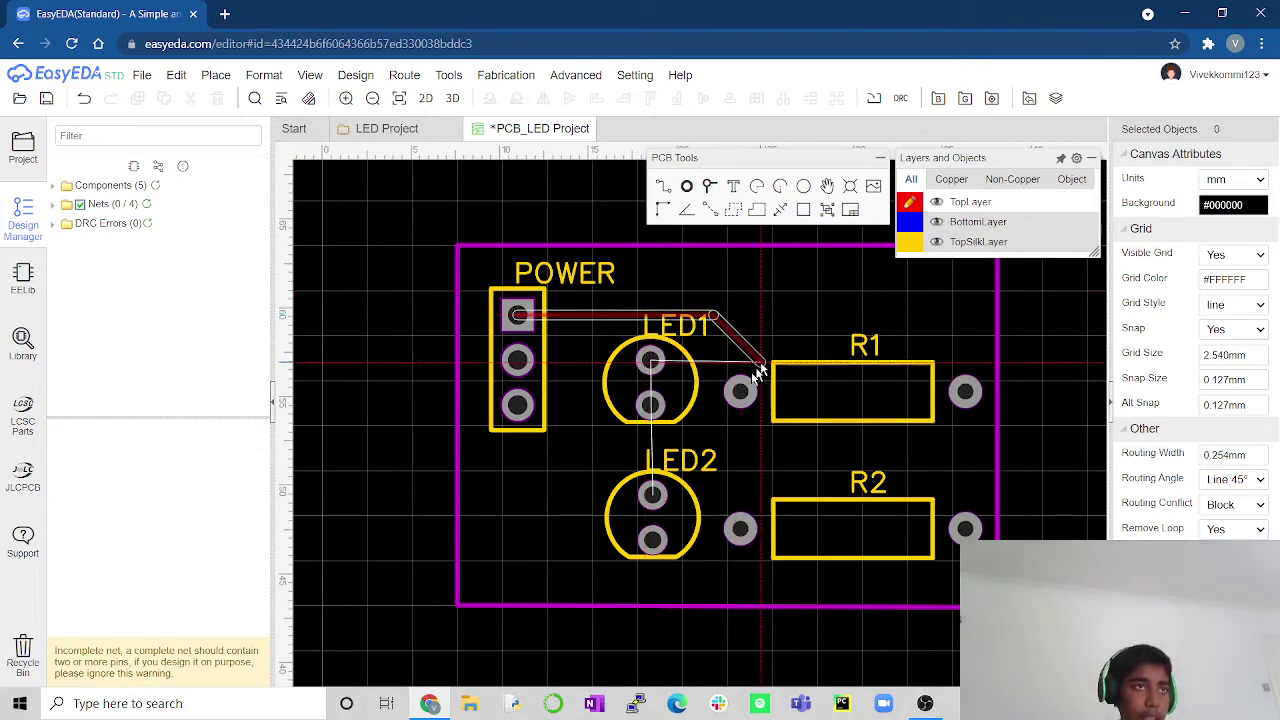
left_click(650, 362)
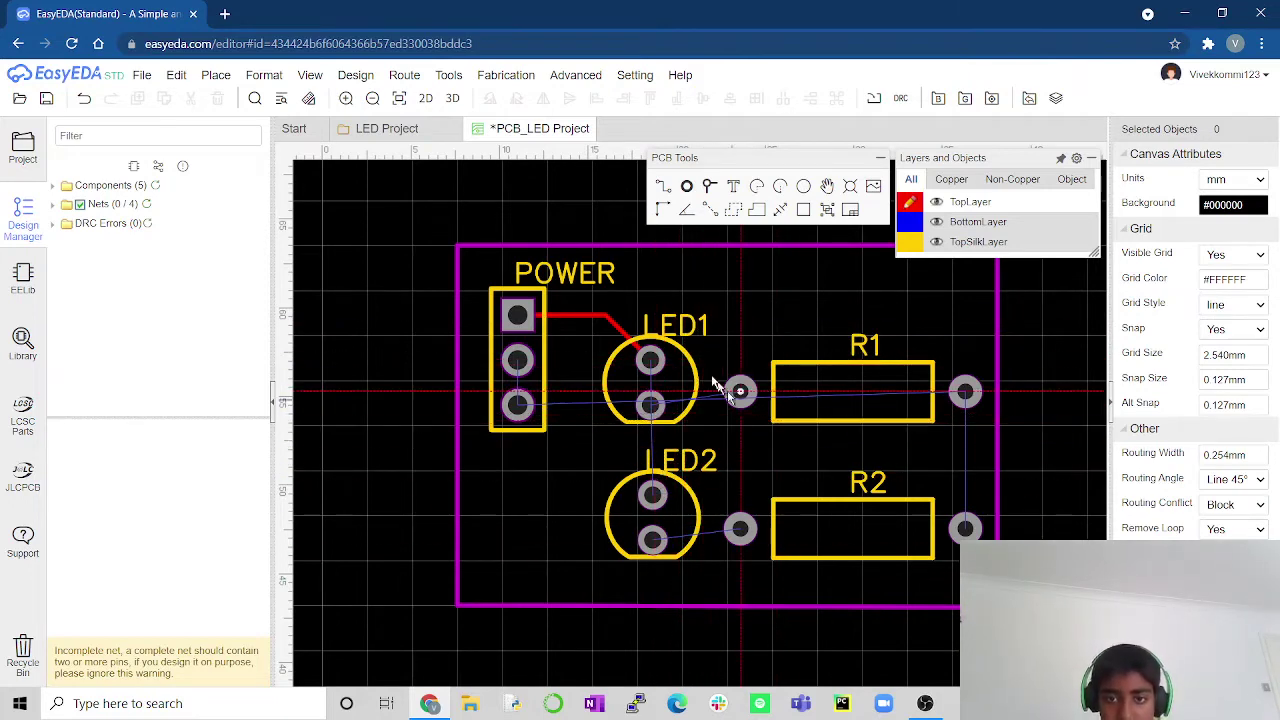
left_click(652, 362)
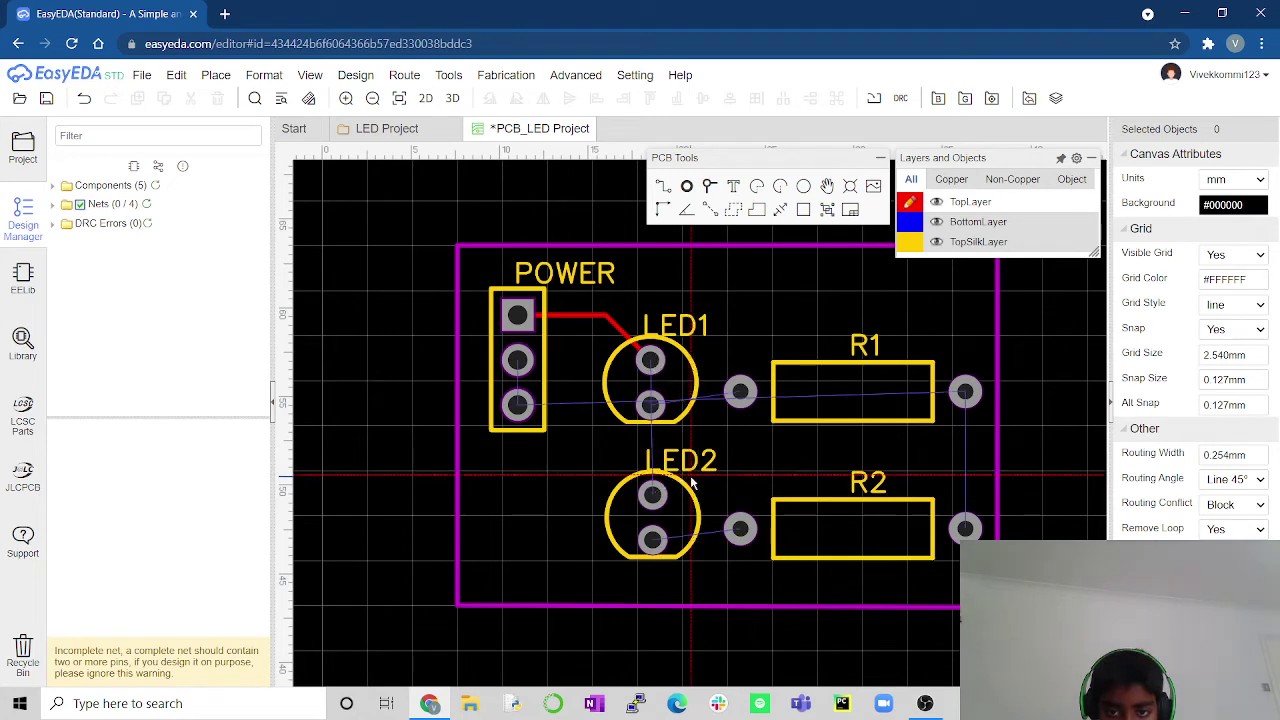
Route tracks joining POWER's two round pads, then run from its lowest pad between the LEDs to R1's right pad and R2's right pad
key("Escape")
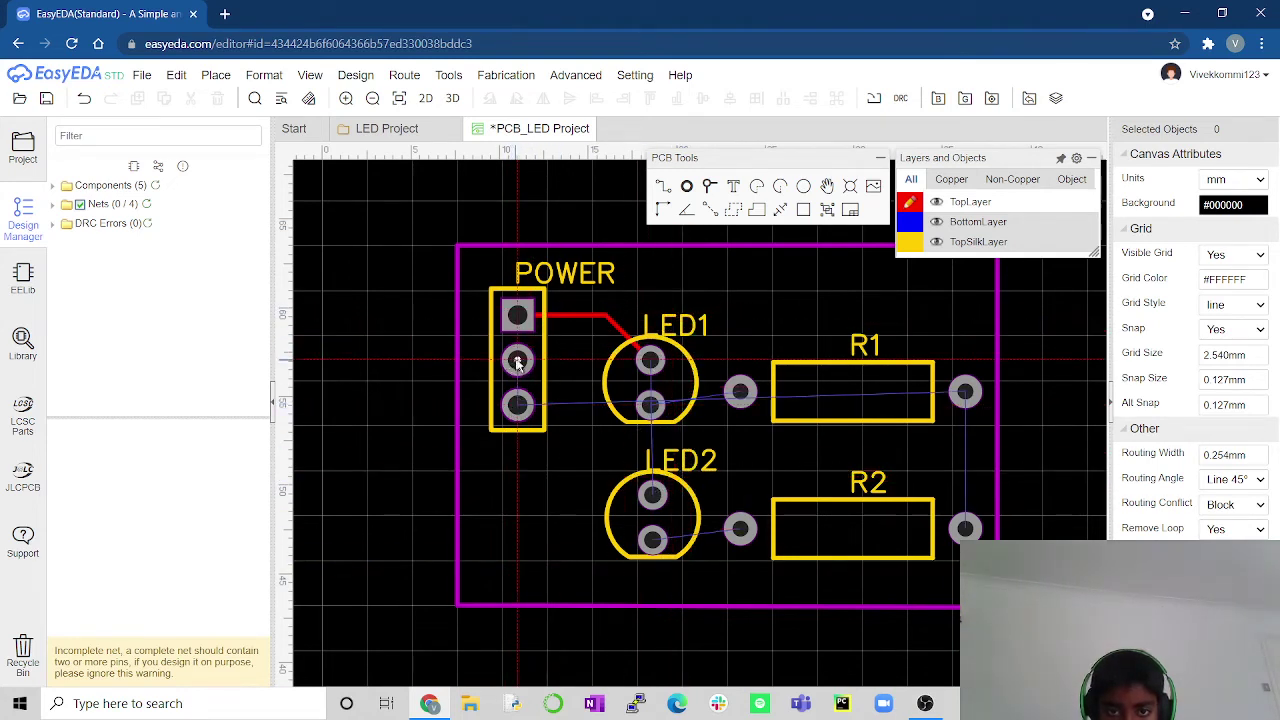
left_click(547, 410)
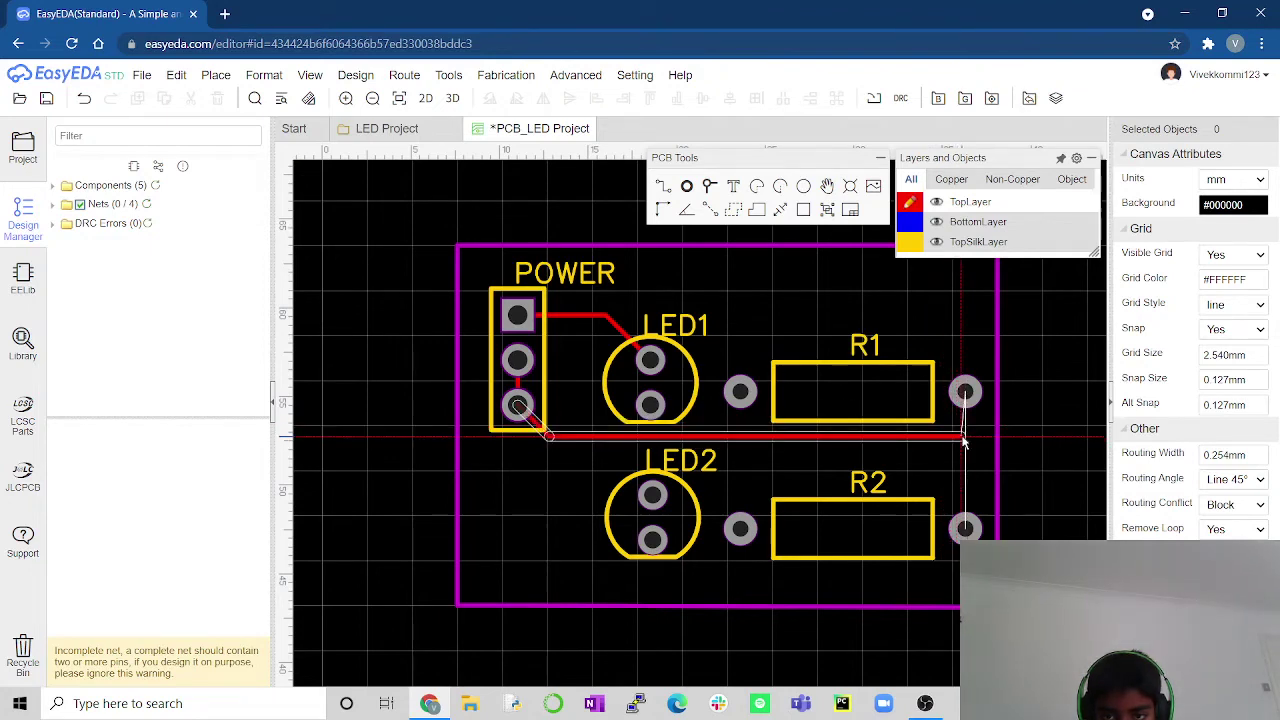
left_click(961, 438)
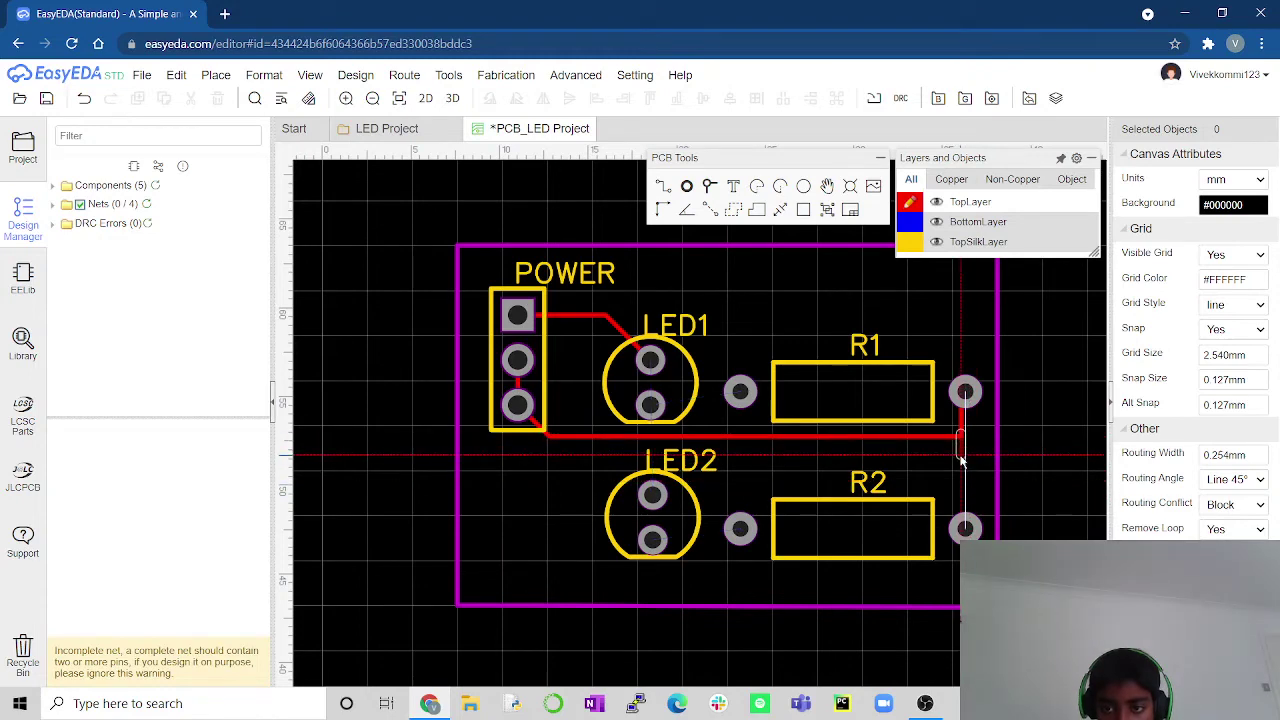
left_click(965, 393)
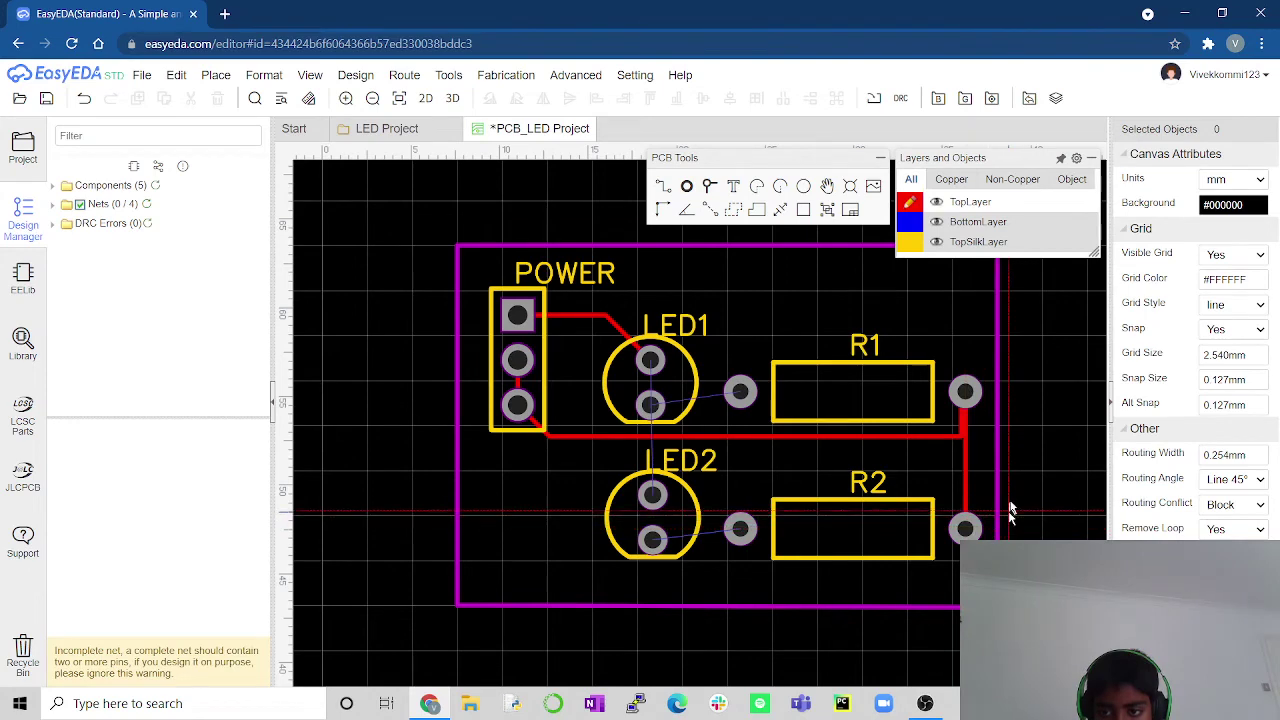
Route TopLayer tracks from LED2's lower pad to R2's left pad and from LED1's lower pad to R1's left pad
scroll(999, 490, "up", 5)
scroll(998, 495, "down", 4)
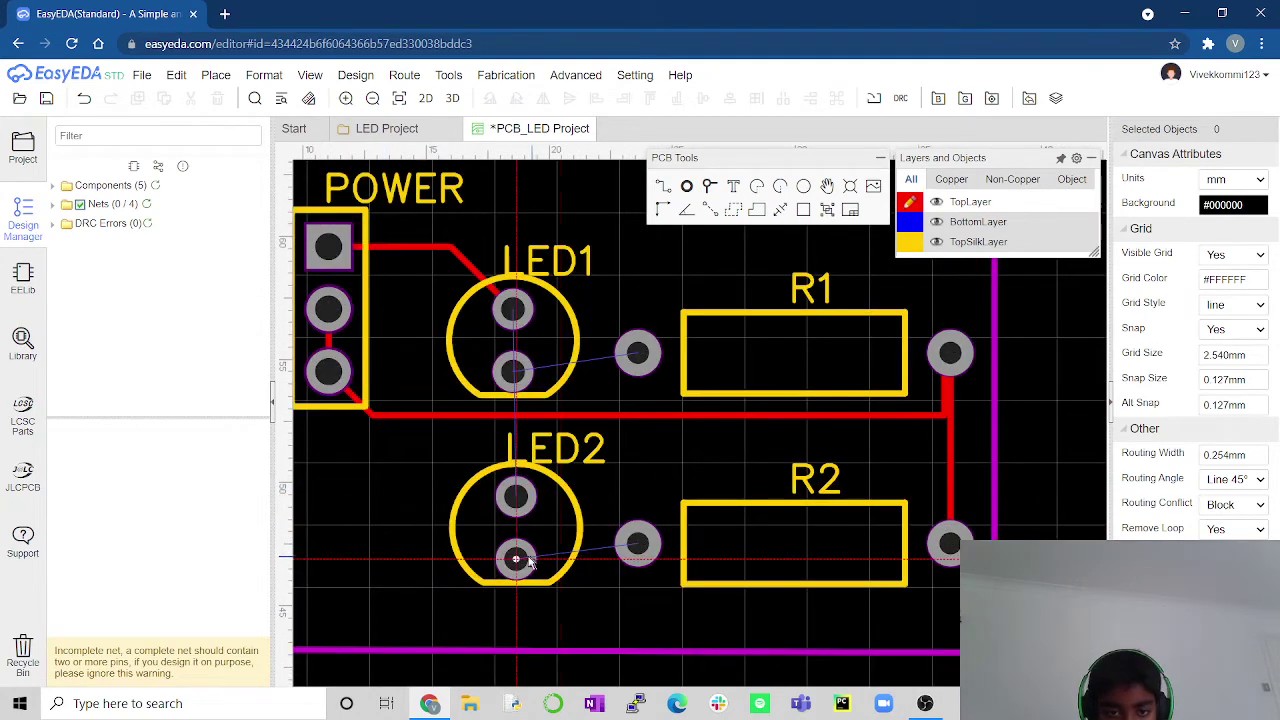
left_click(517, 562)
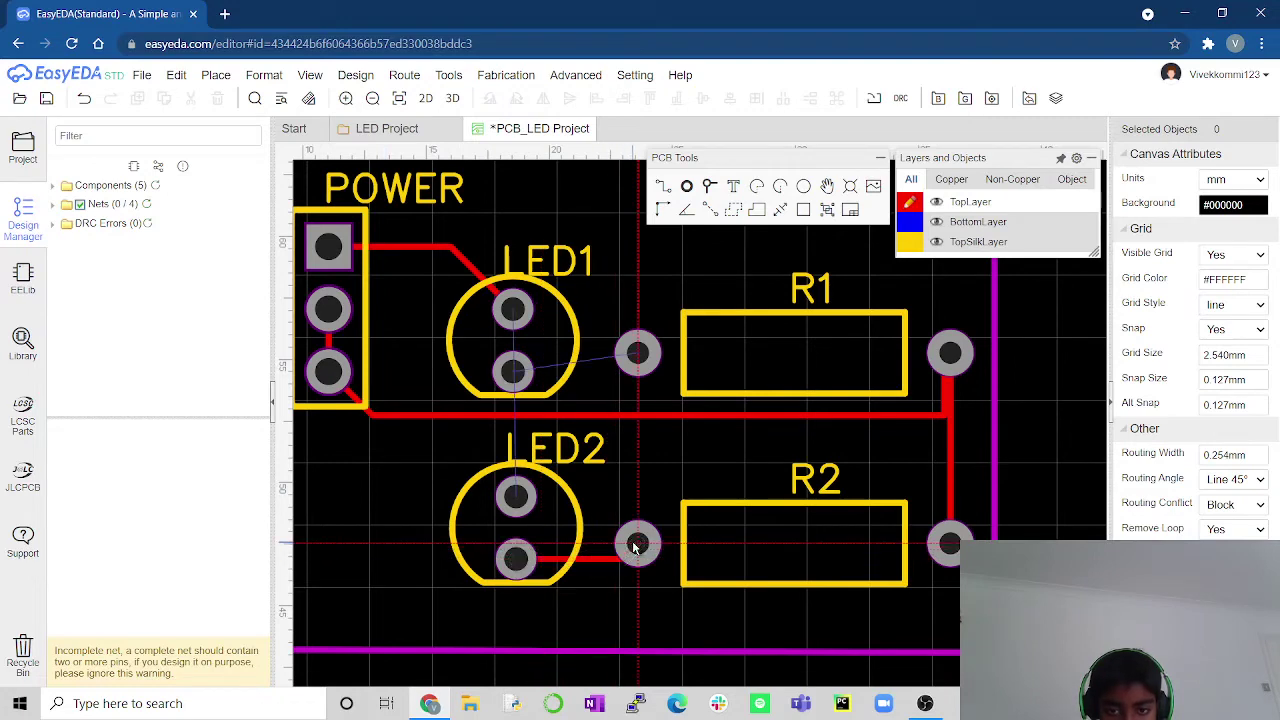
left_click(637, 545)
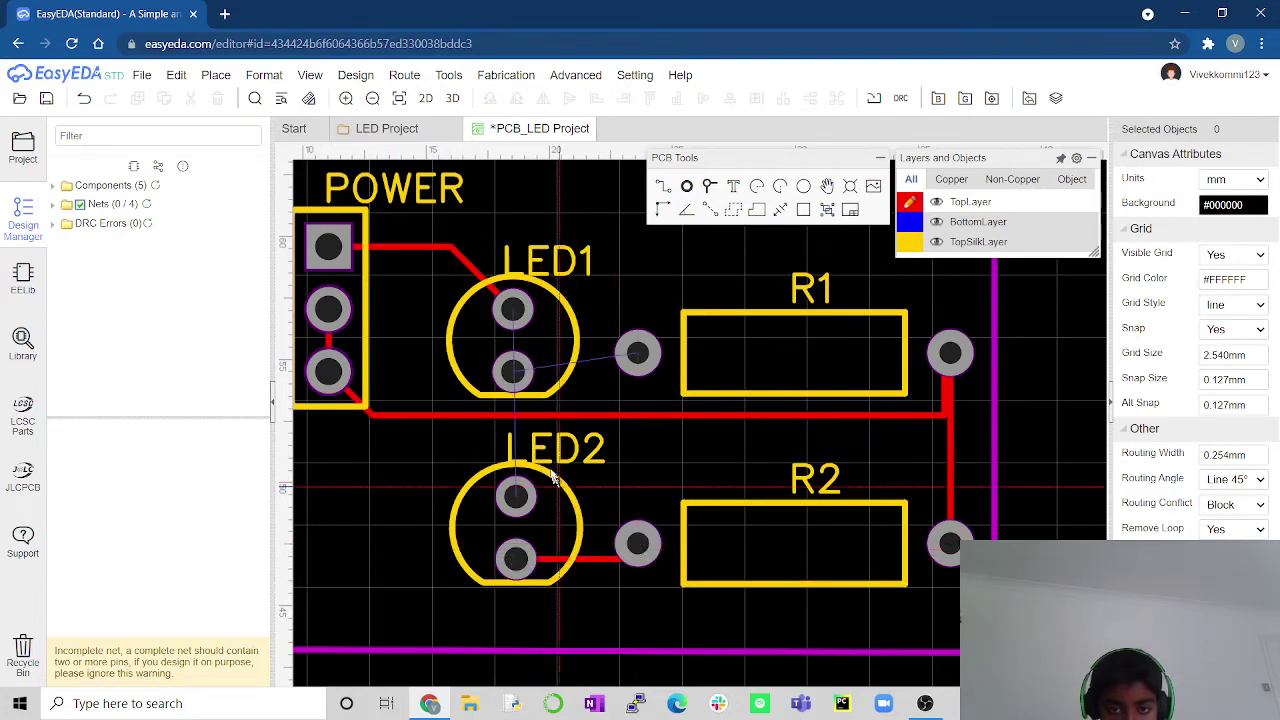
left_click(512, 372)
left_click(636, 352)
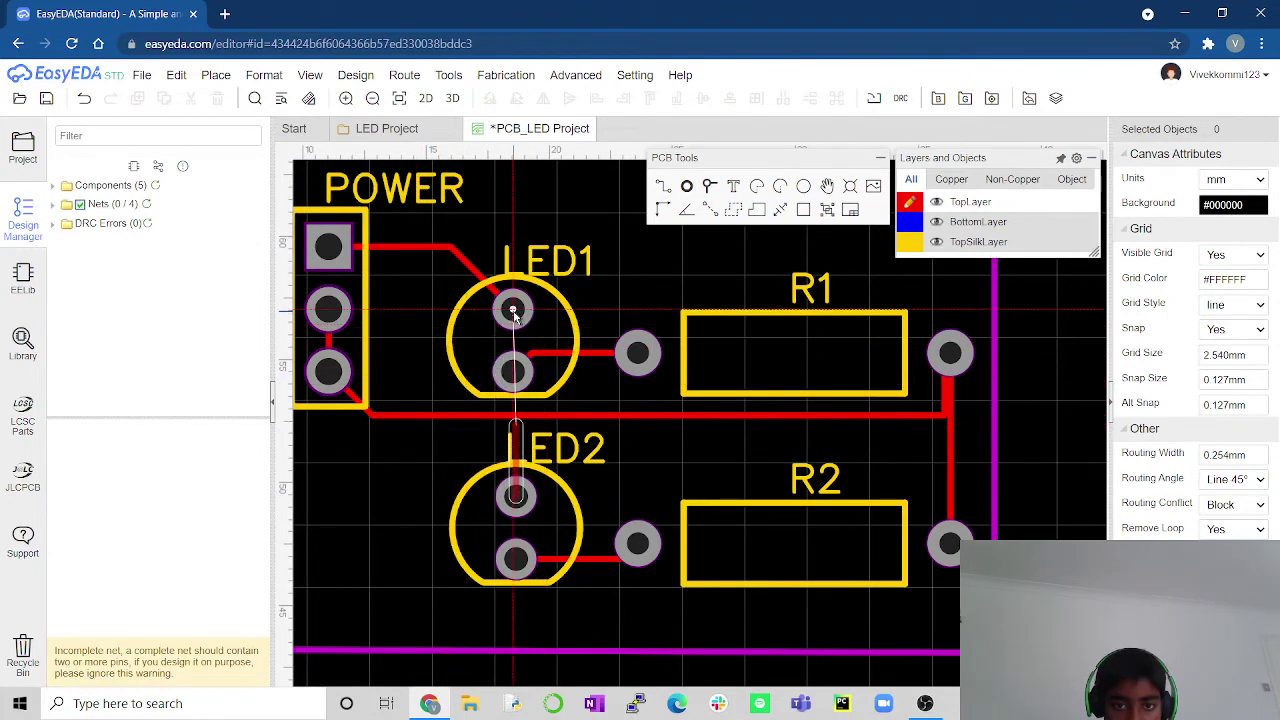
Delete the long GND track between POWER and R1 and the partial track started from LED2's upper pad
left_click(516, 425)
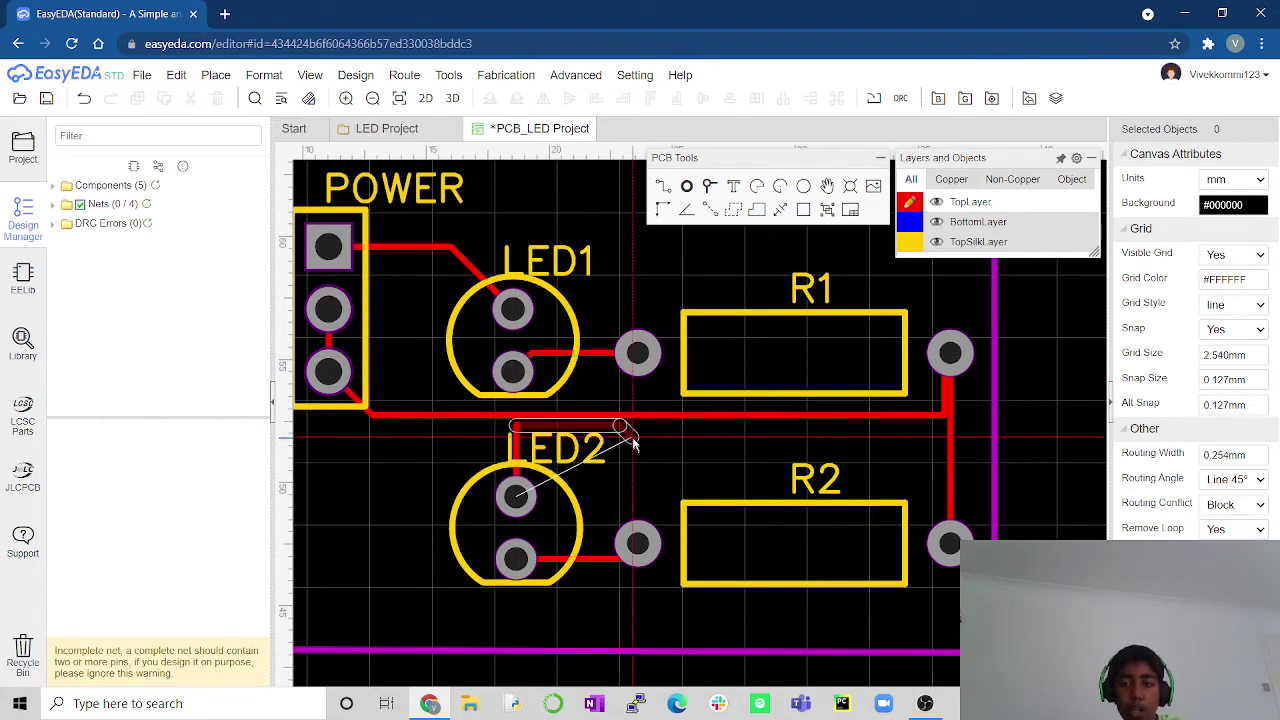
key("Escape")
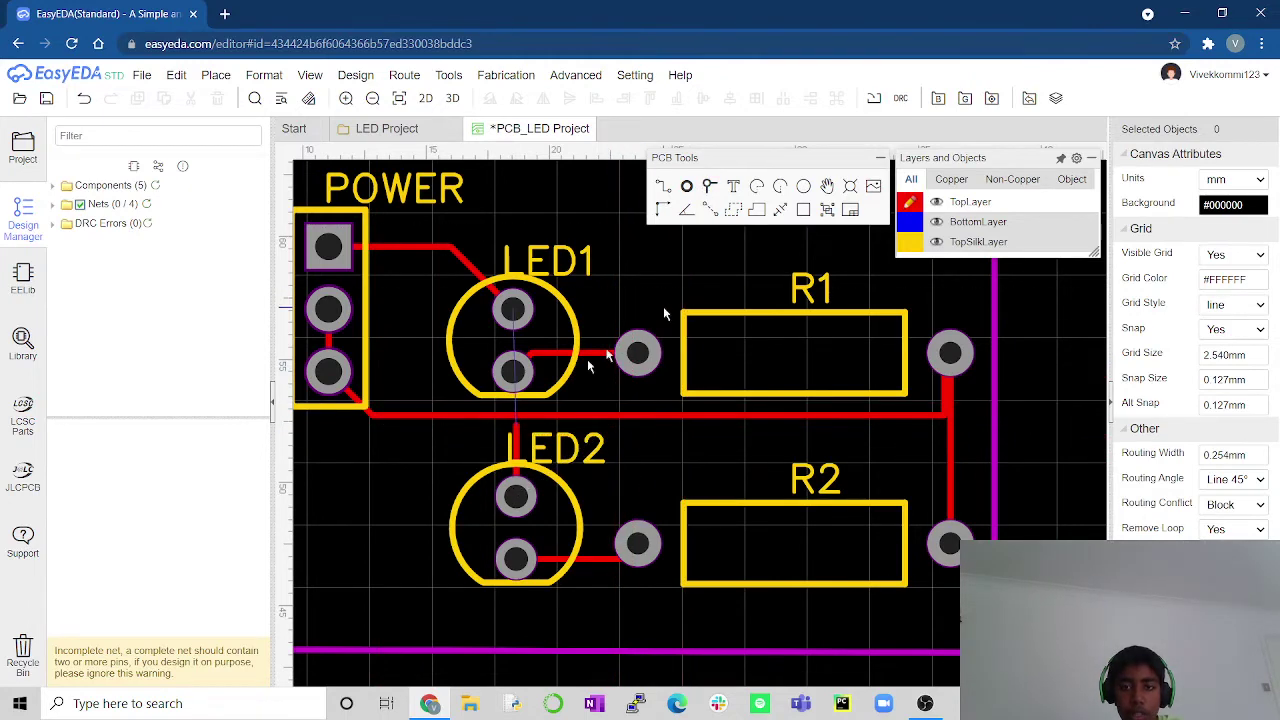
left_click(410, 416)
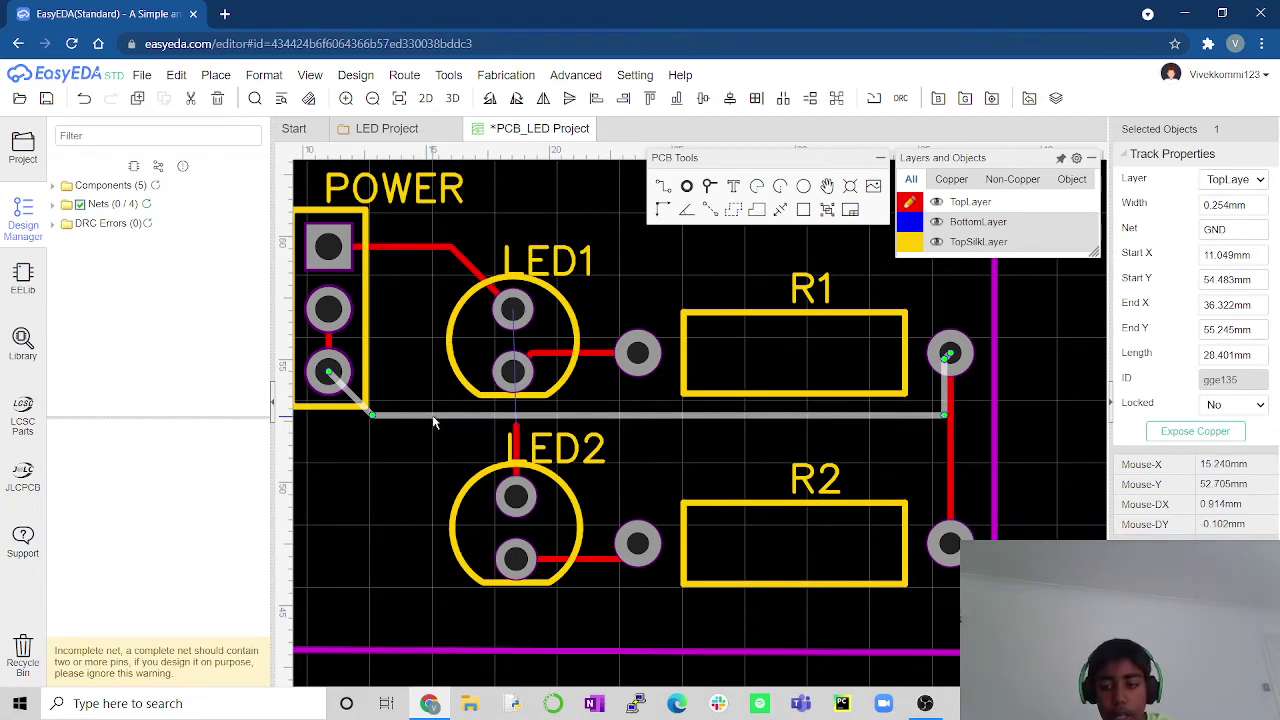
key("Delete")
left_click(516, 430)
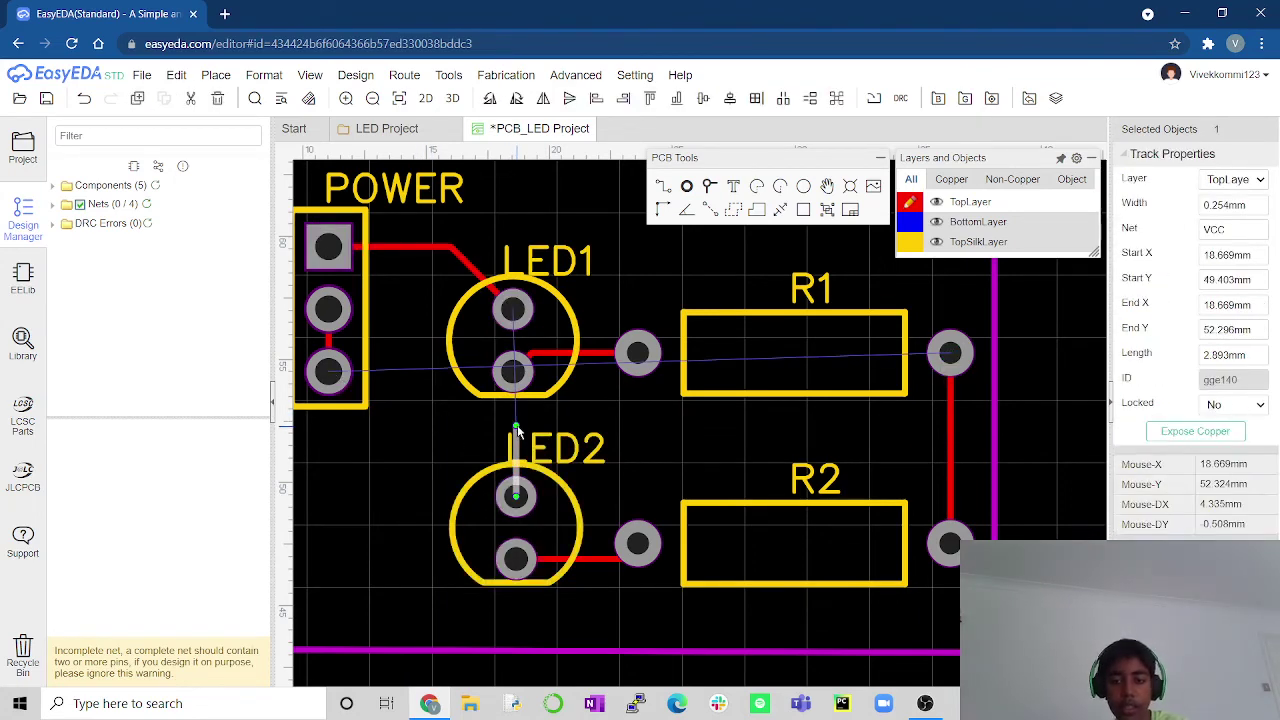
key("Delete")
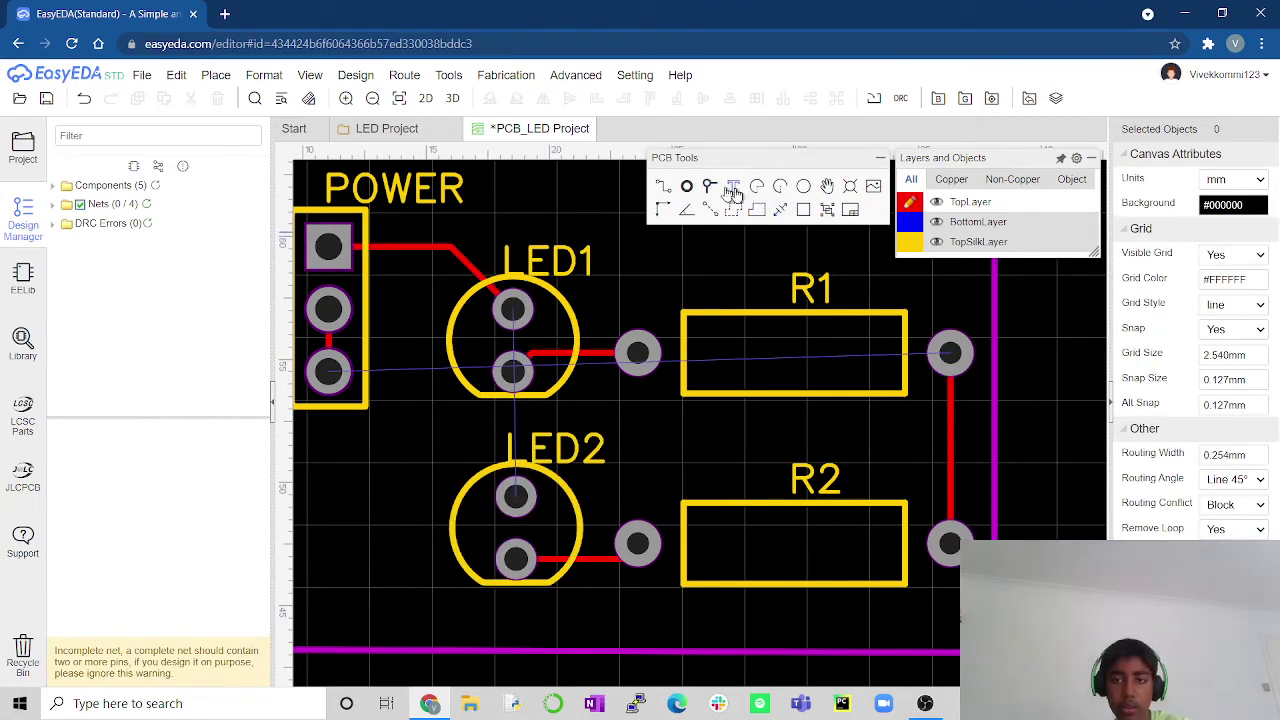
left_click(663, 186)
left_click(516, 497)
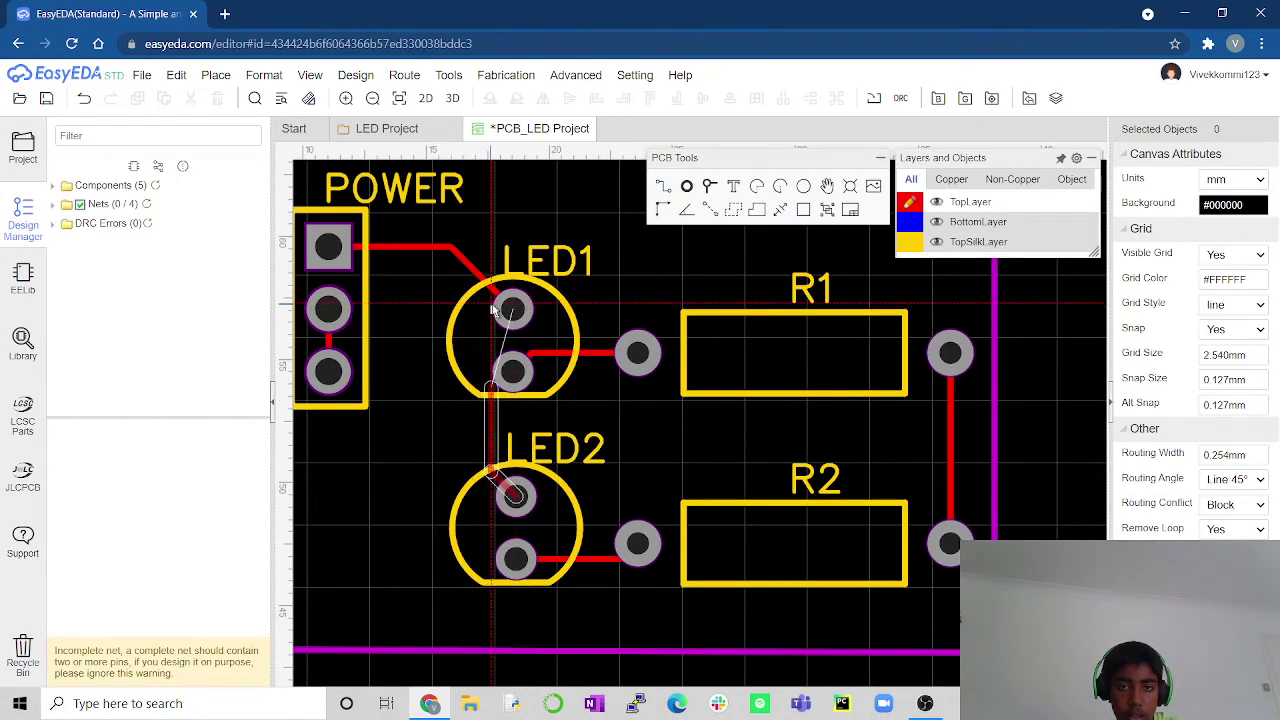
left_click(421, 296)
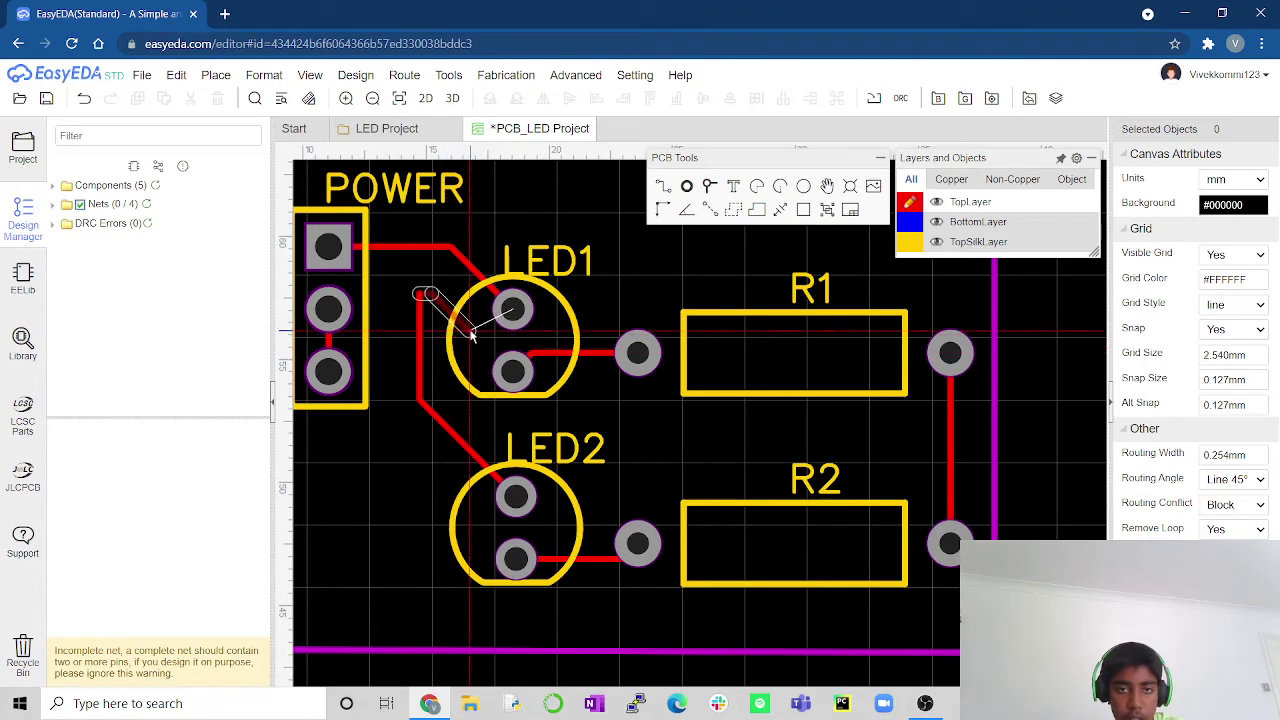
right_click(472, 334)
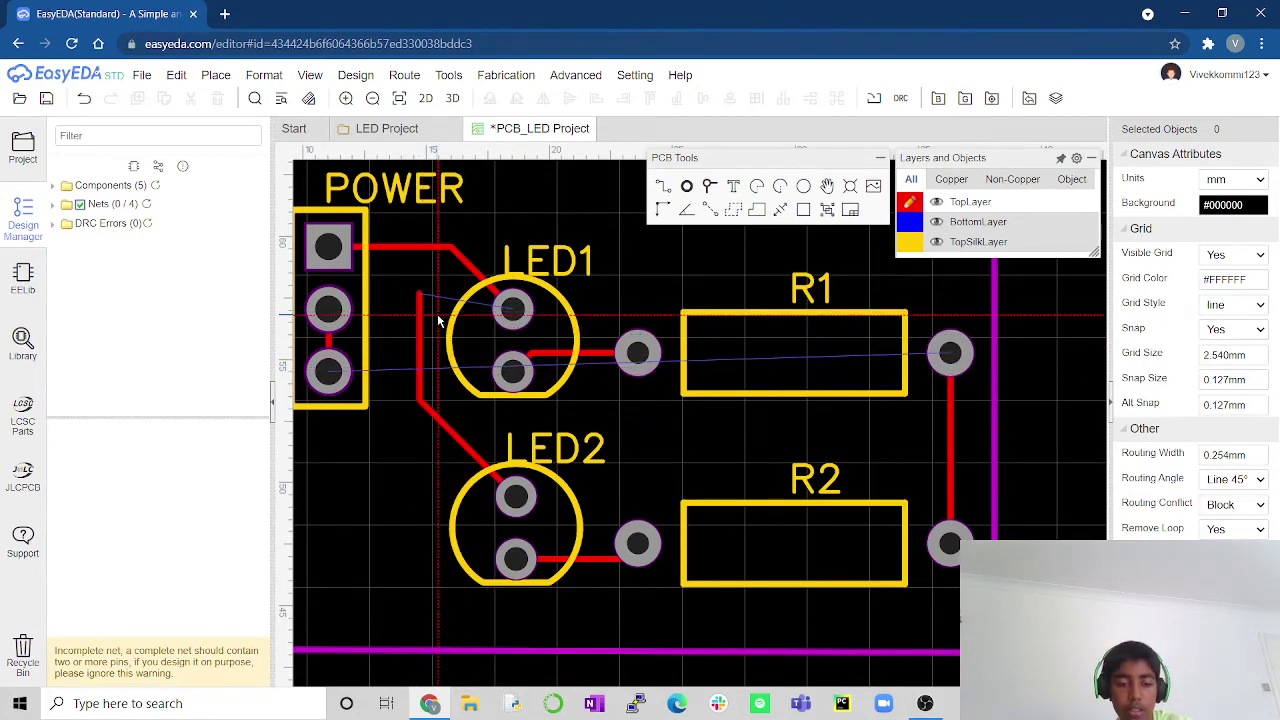
key("ctrl+z")
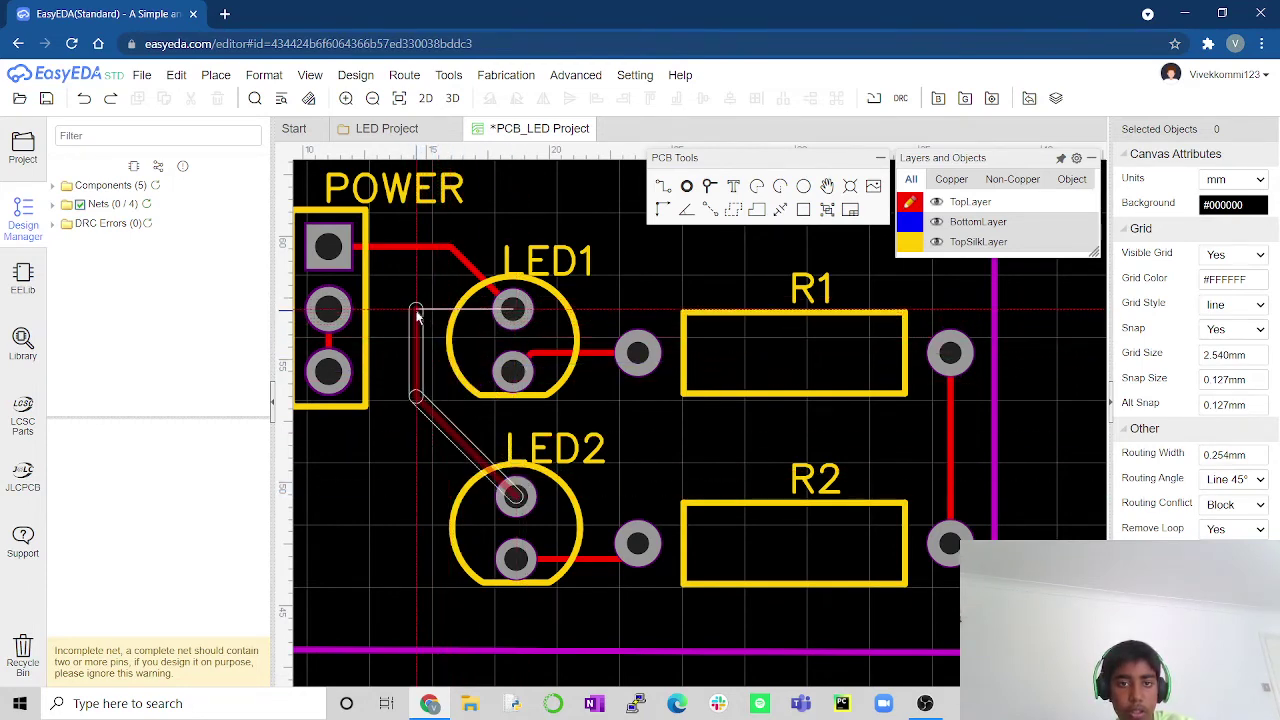
key("Escape")
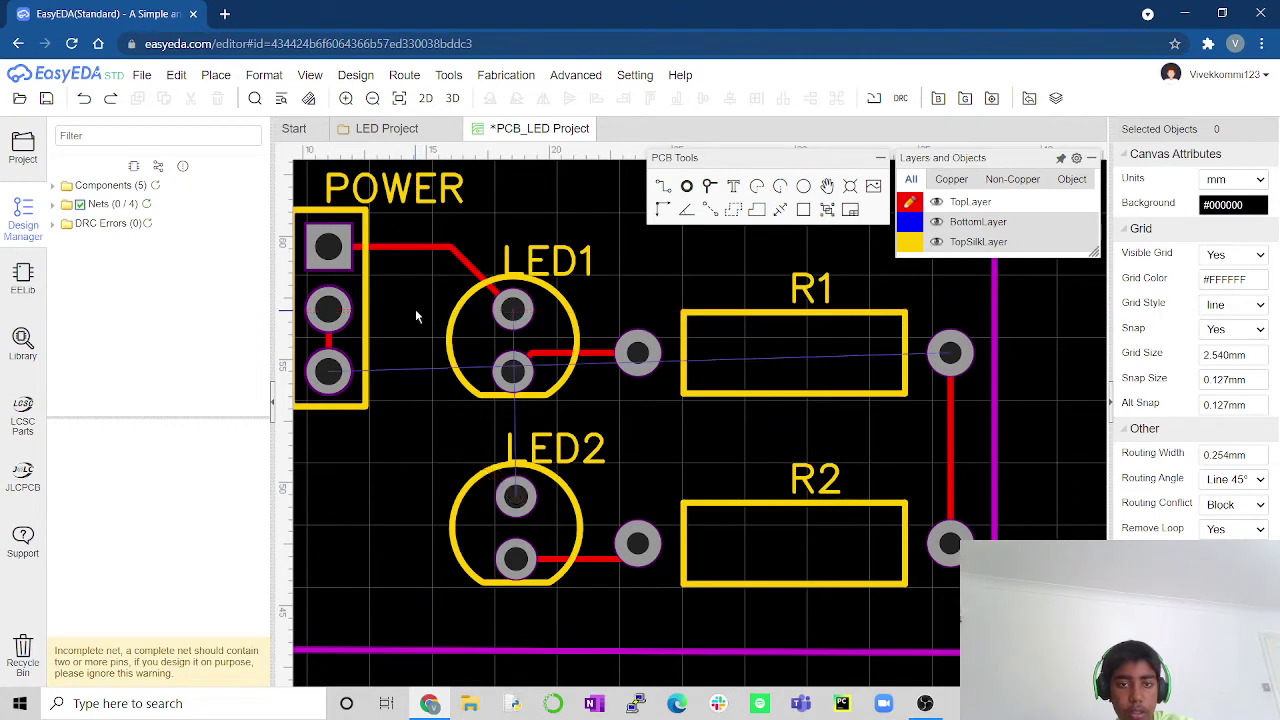
Route a TopLayer track from LED2's upper pad around the left side of LED1 to LED1's upper pad
left_click(516, 500)
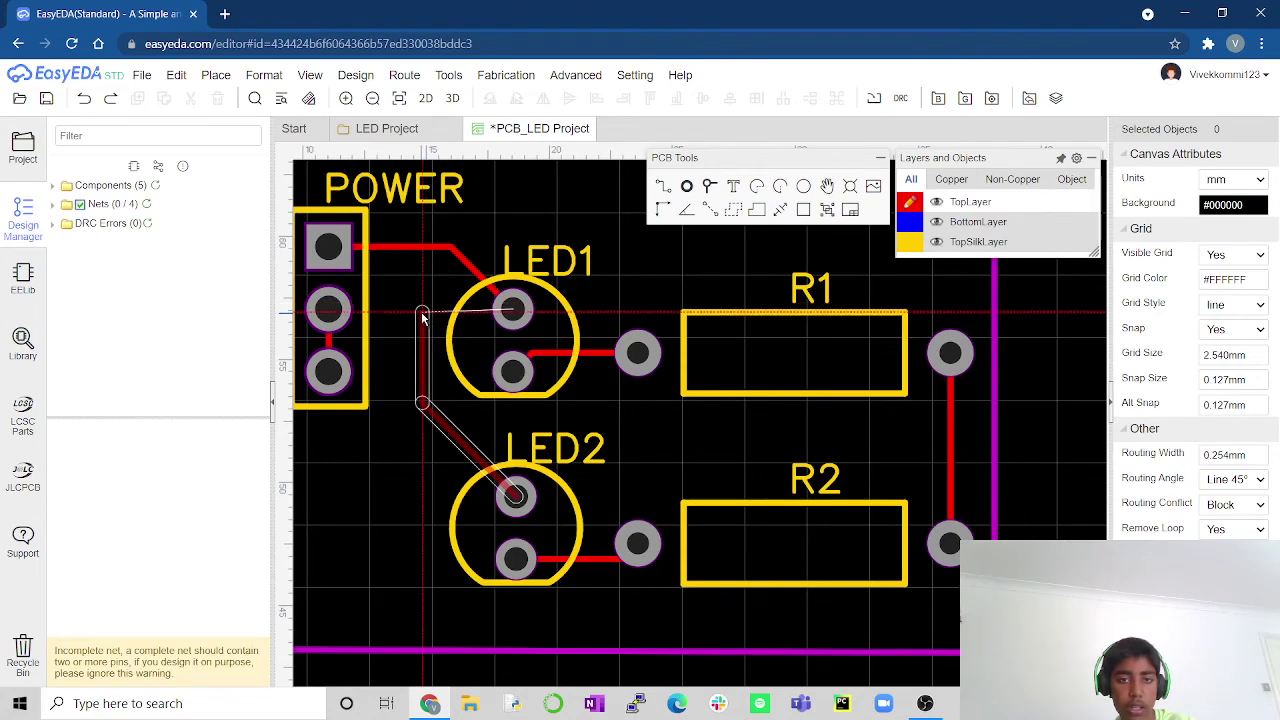
left_click(422, 316)
left_click(512, 312)
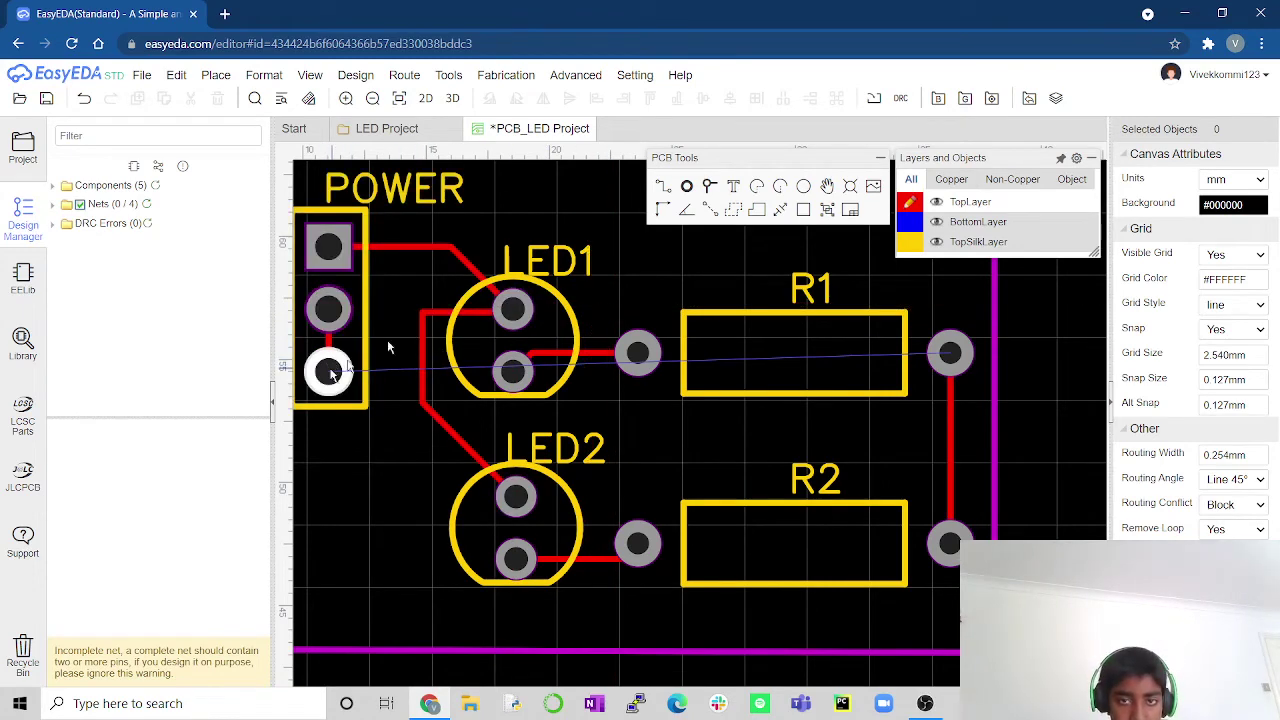
Route a TopLayer track from POWER's lowest pad below LED2 and R2 and up to R1's right pad
left_click(663, 186)
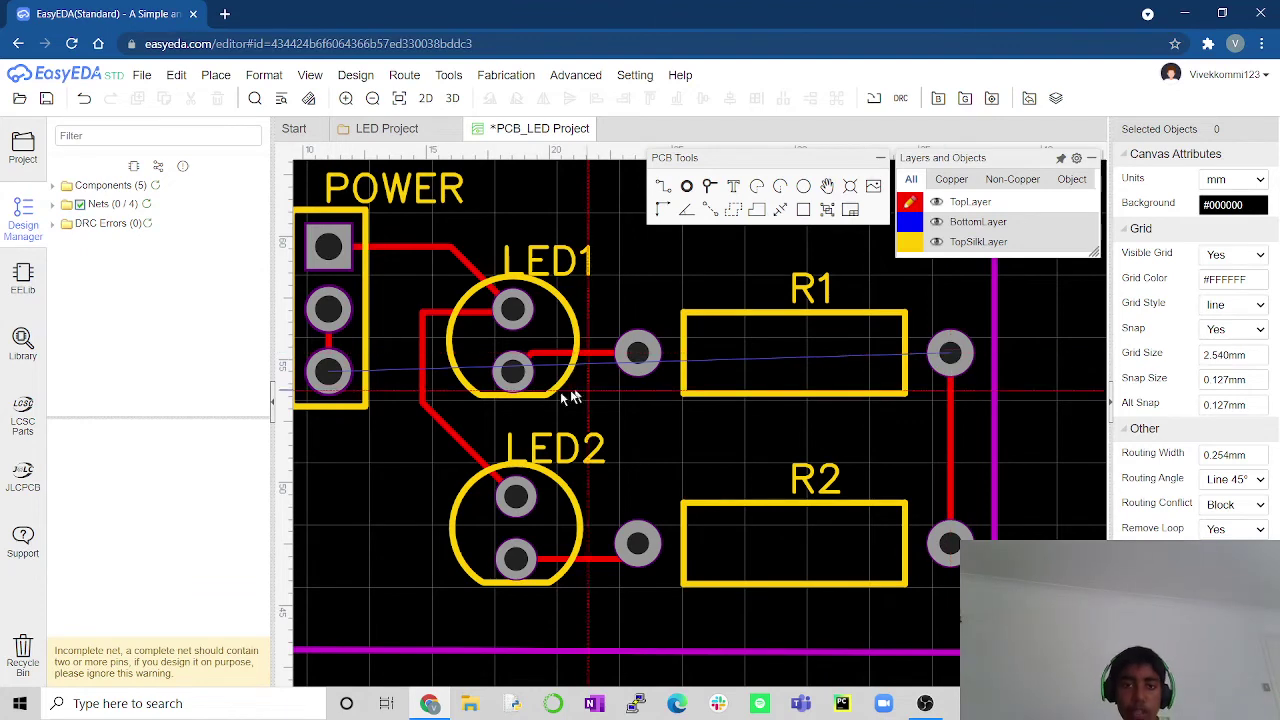
scroll(861, 425, "up", 1)
scroll(863, 429, "down", 4)
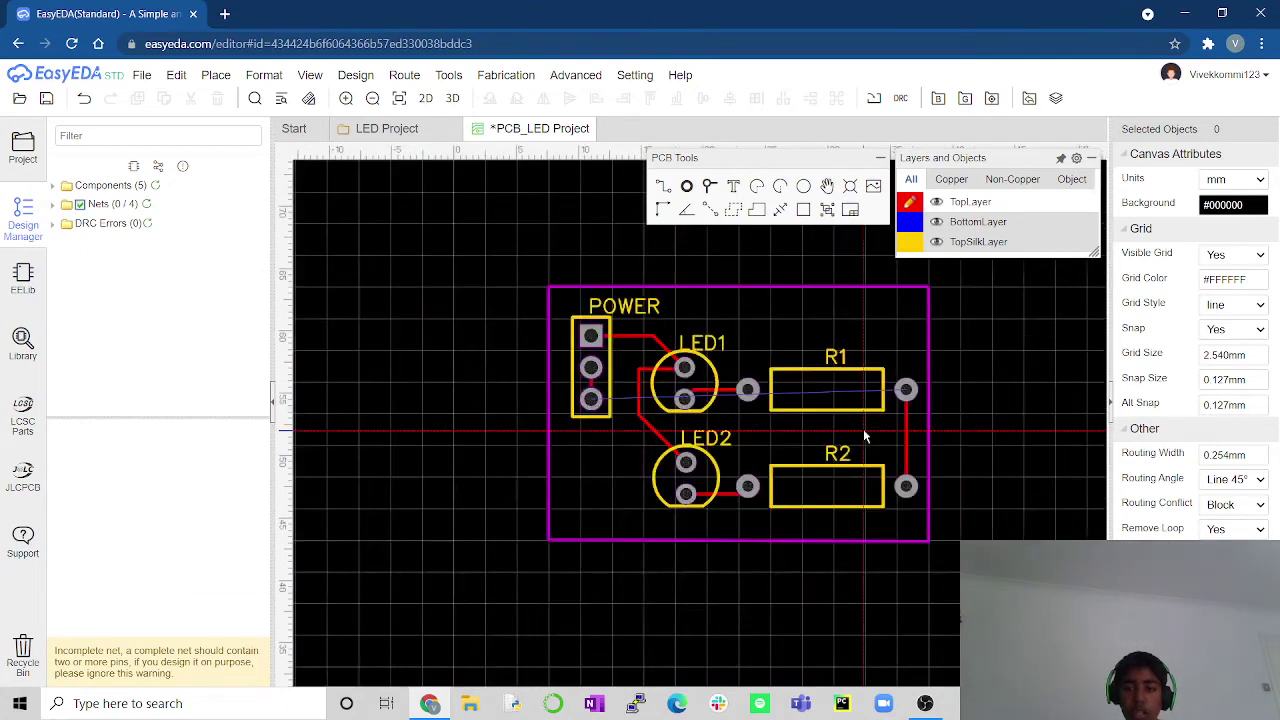
scroll(863, 429, "up", 3)
scroll(865, 437, "down", 1)
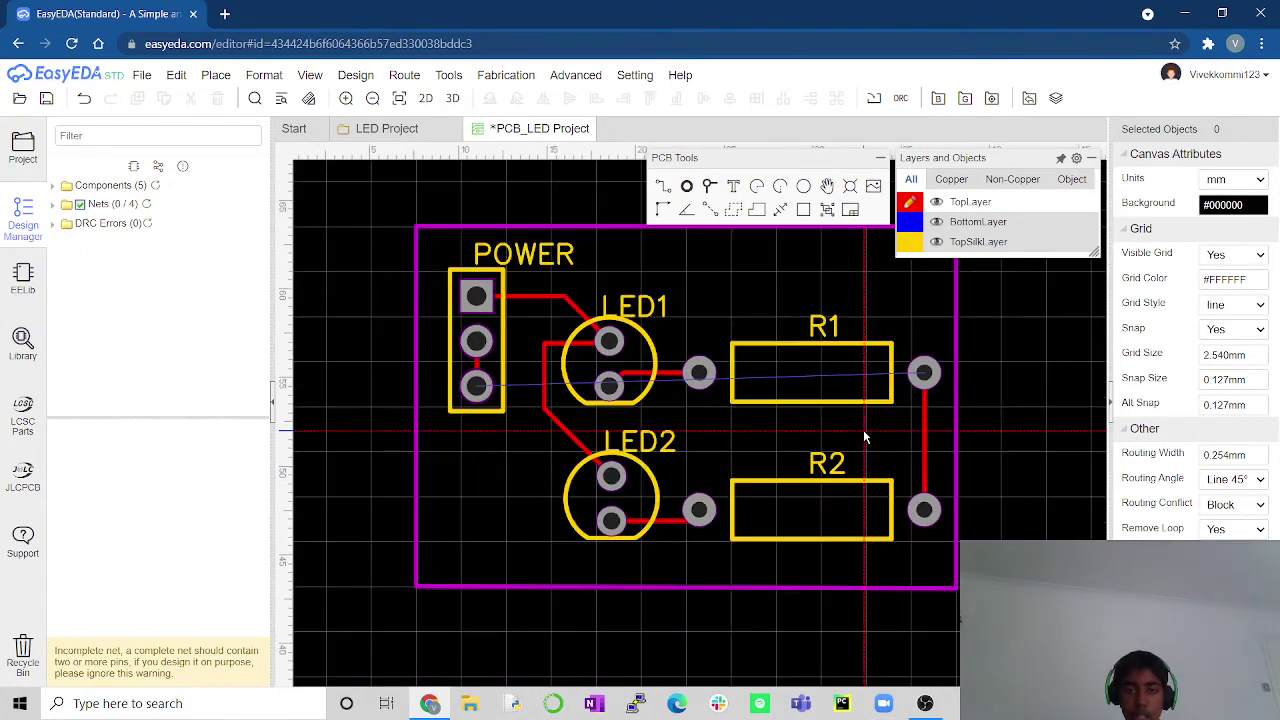
left_click(476, 387)
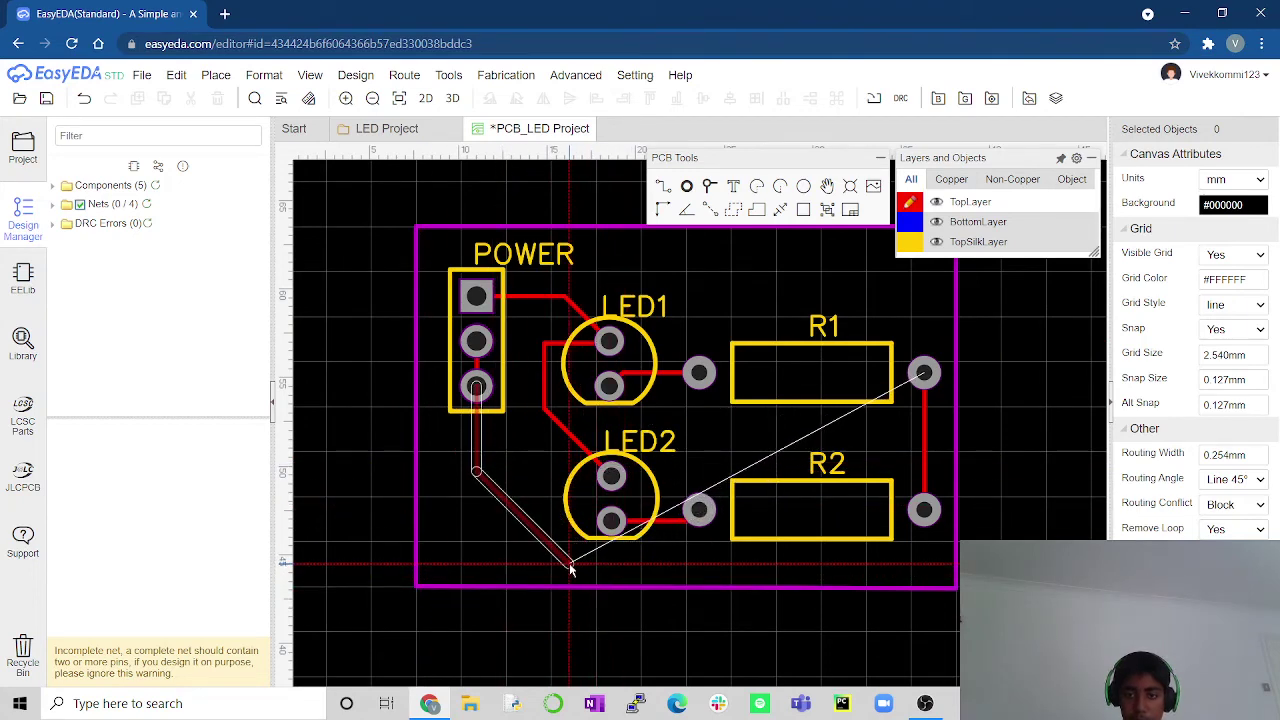
left_click(570, 566)
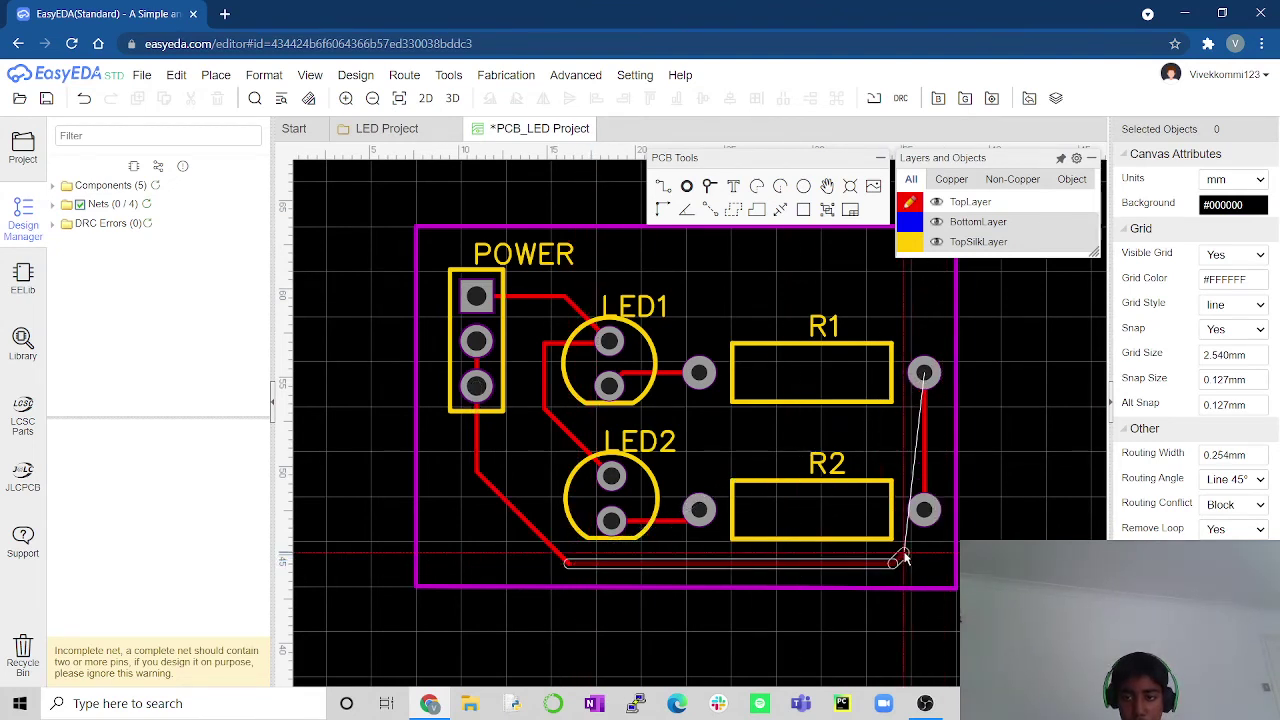
left_click(902, 560)
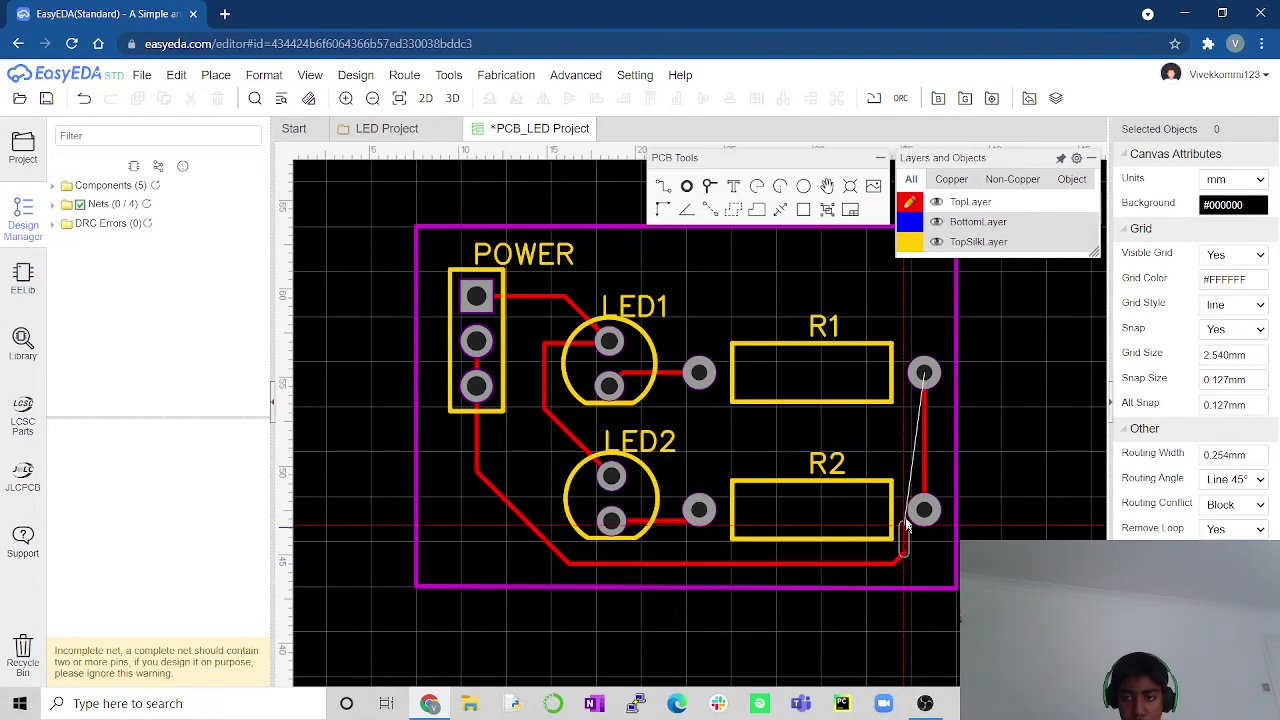
left_click(912, 377)
left_click(924, 375)
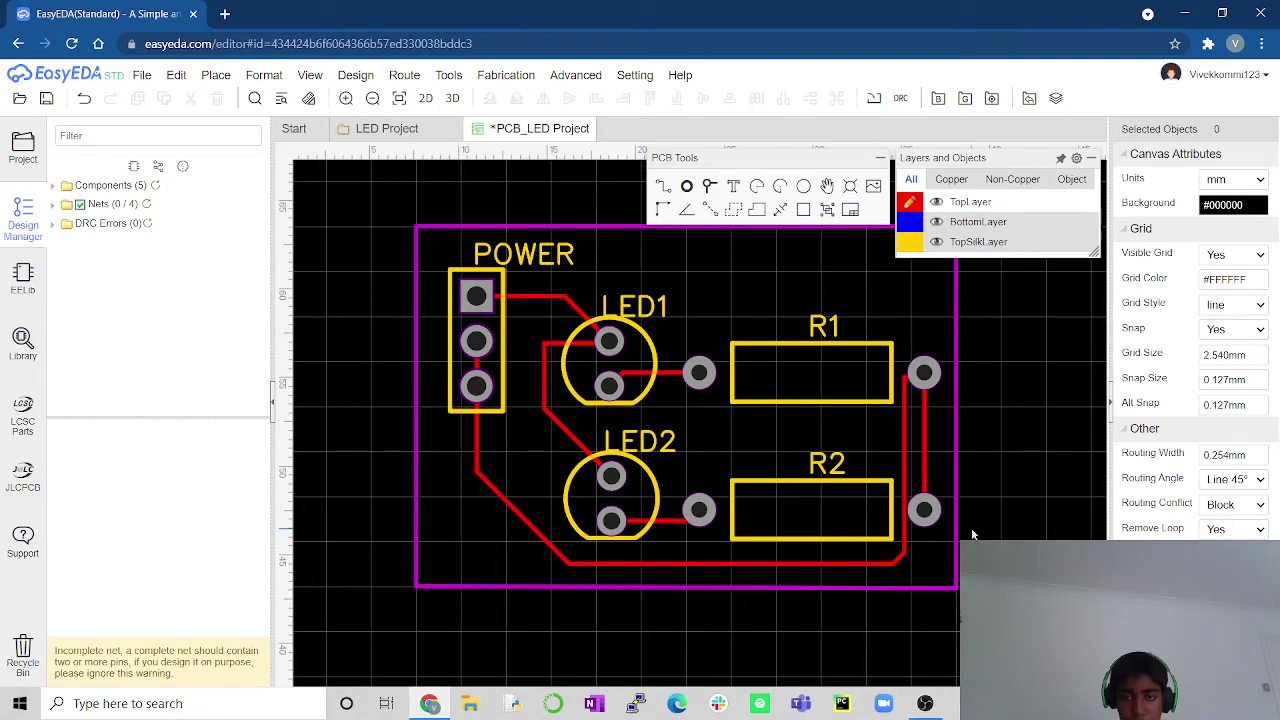
Save the fully routed PCB_LED Project
scroll(972, 535, "up", 3)
scroll(970, 530, "down", 5)
right_click_drag(1007, 408, 1012, 443)
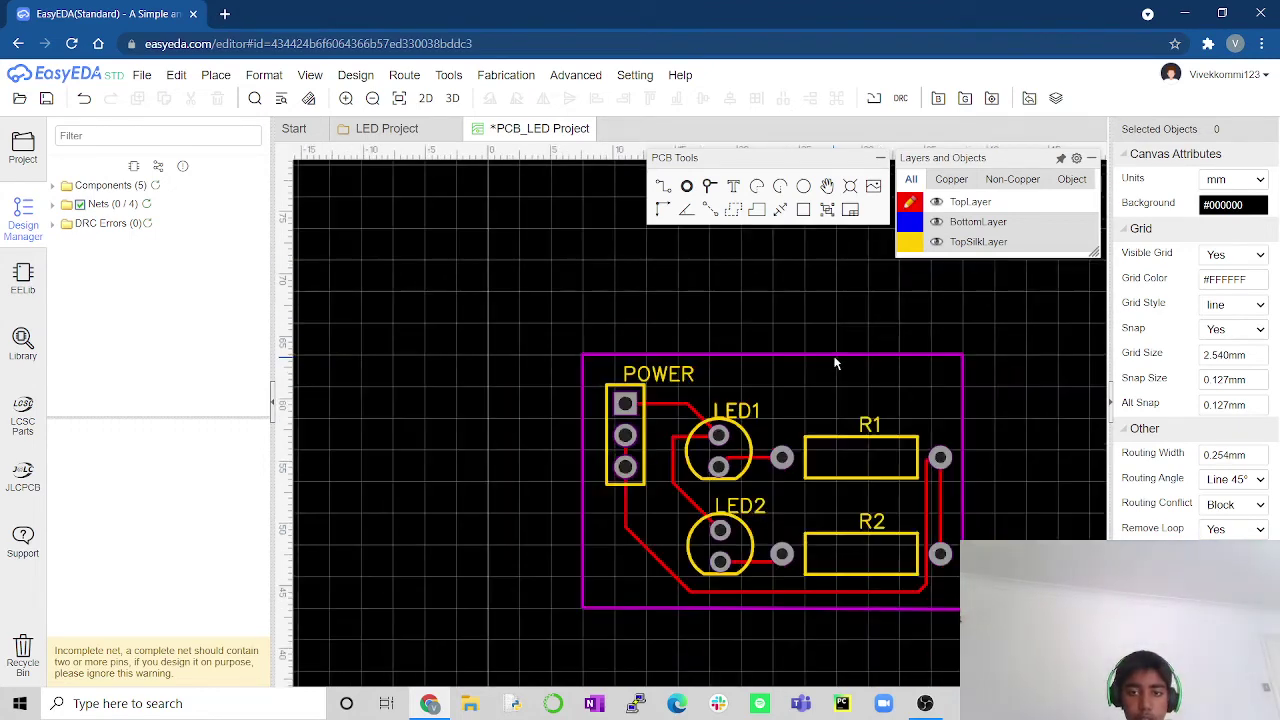
right_click_drag(889, 327, 838, 281)
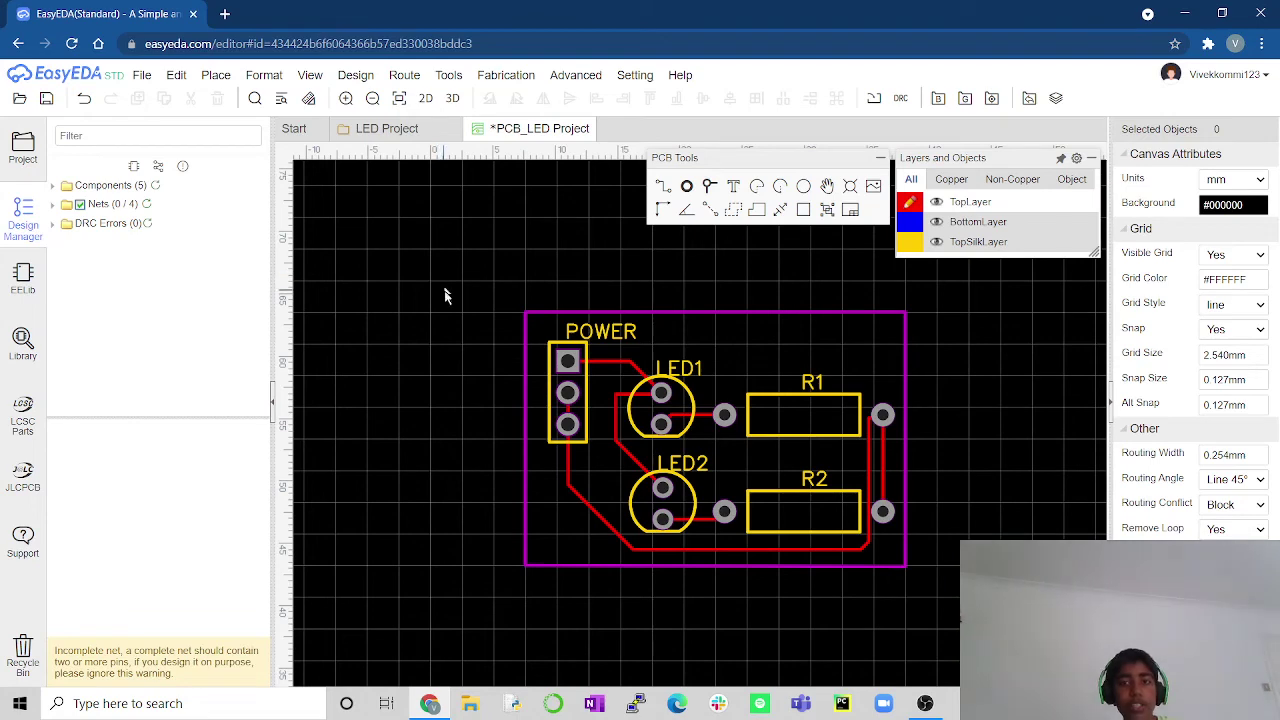
key("ctrl+s")
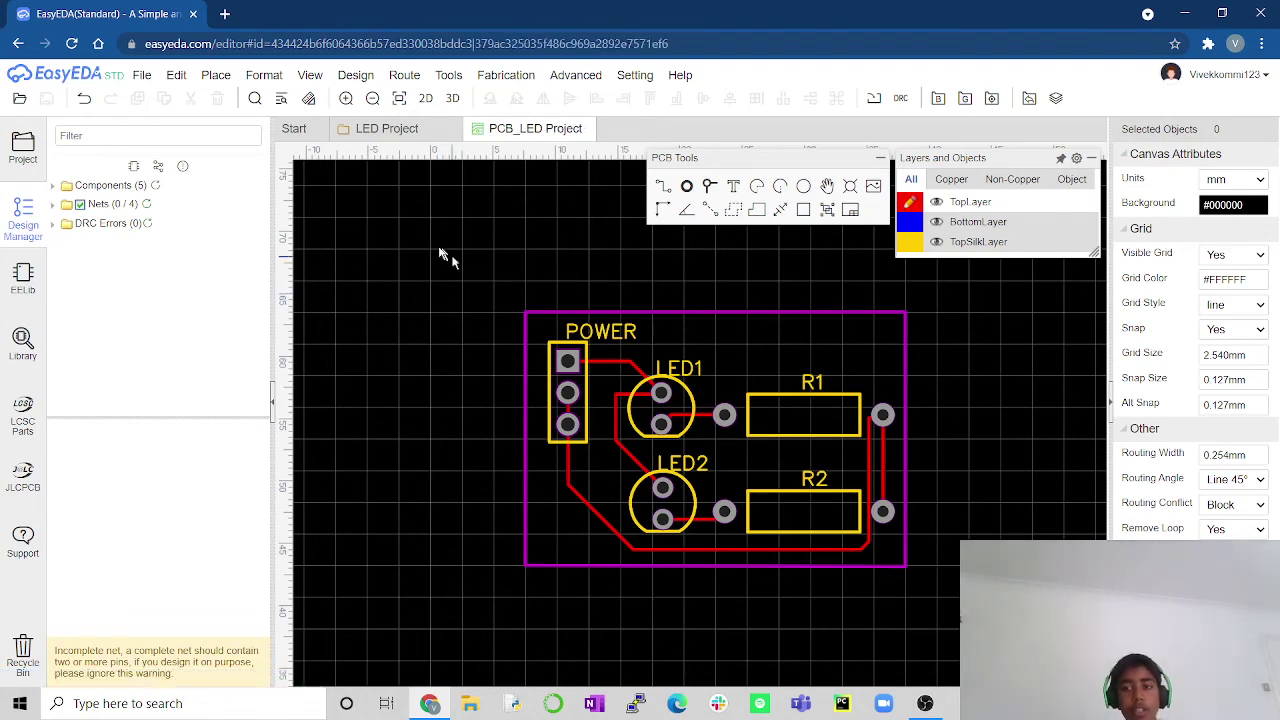
Generate the PCB fabrication file (Gerber) with a DRC check first, and send the board to JLCPCB for ordering
left_click(143, 76)
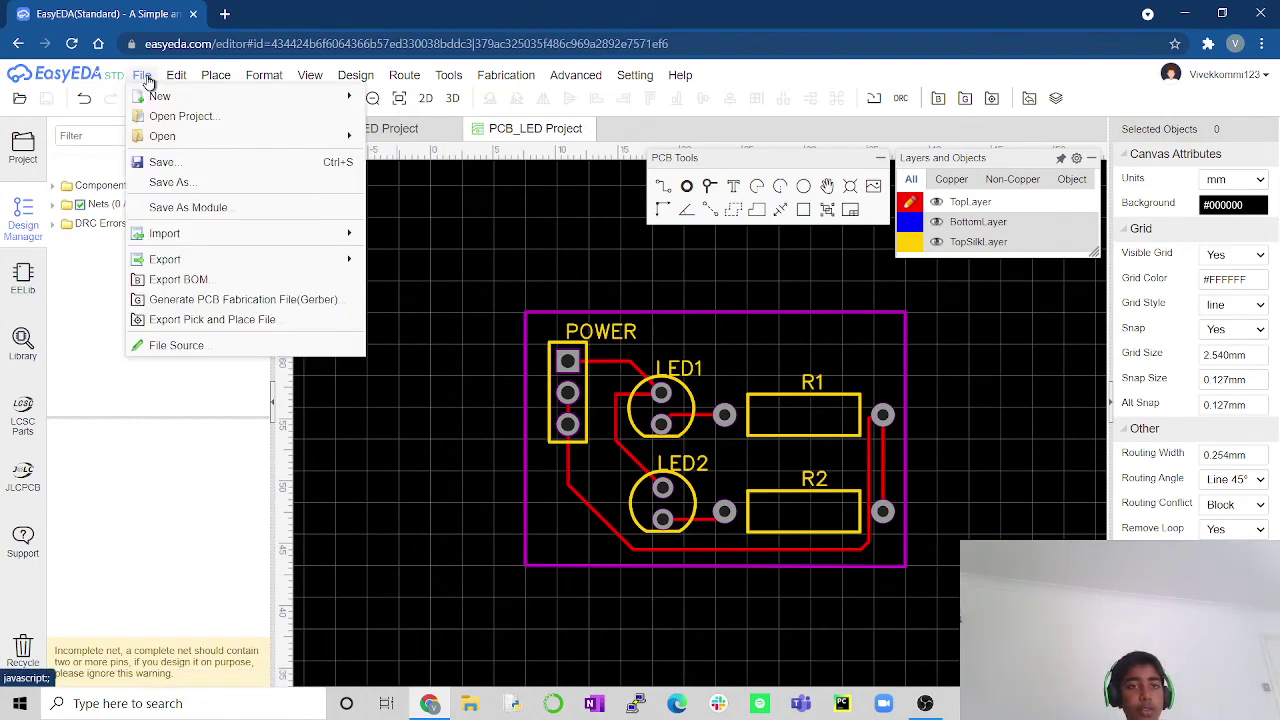
left_click(203, 300)
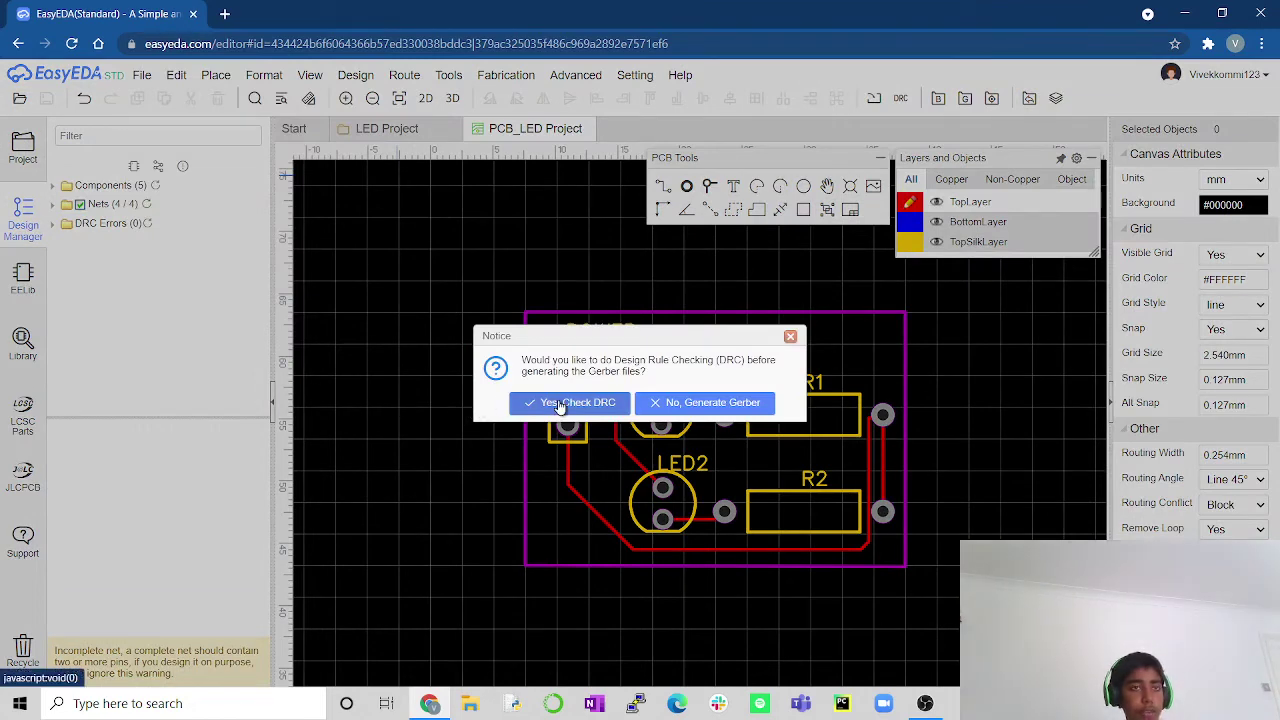
left_click(560, 404)
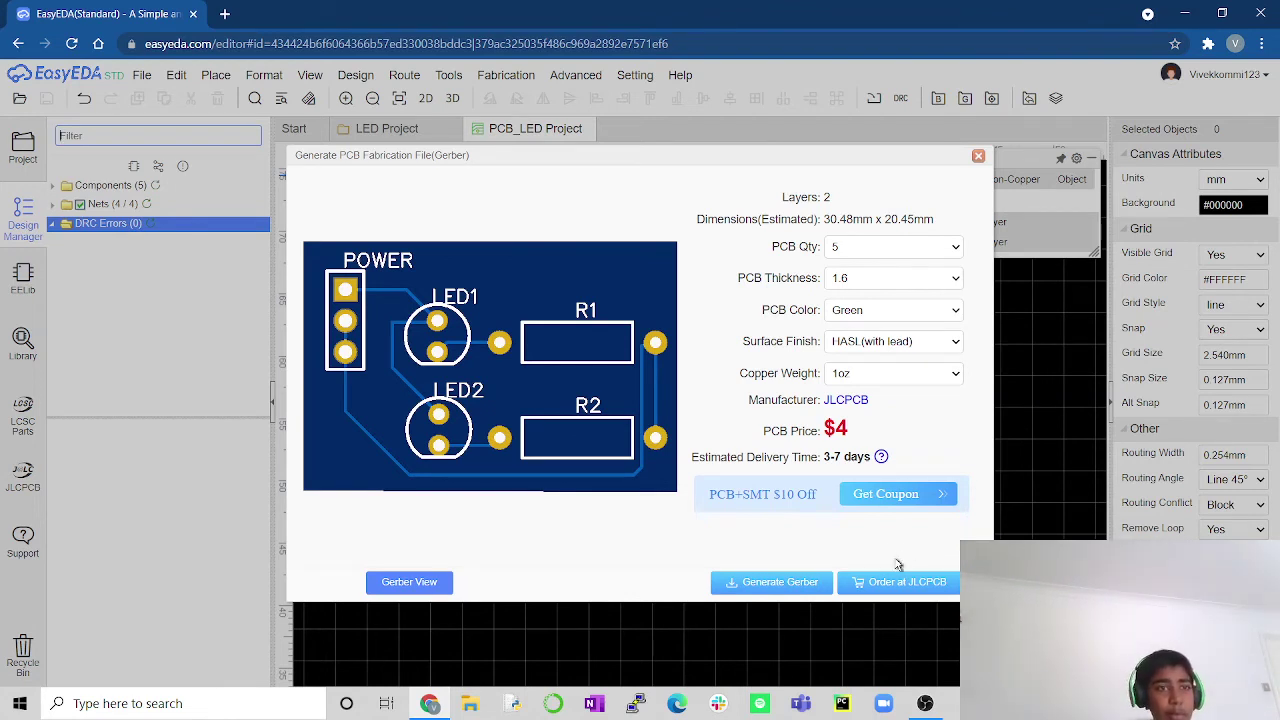
left_click(893, 598)
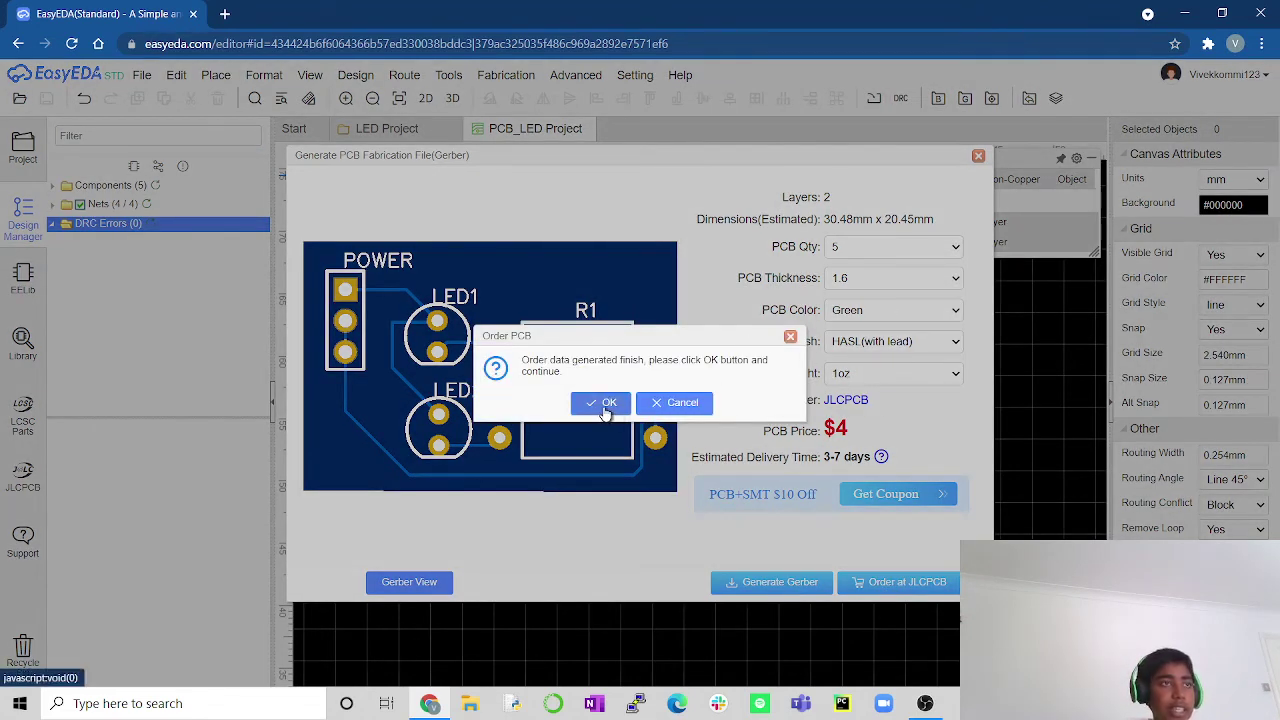
left_click(606, 404)
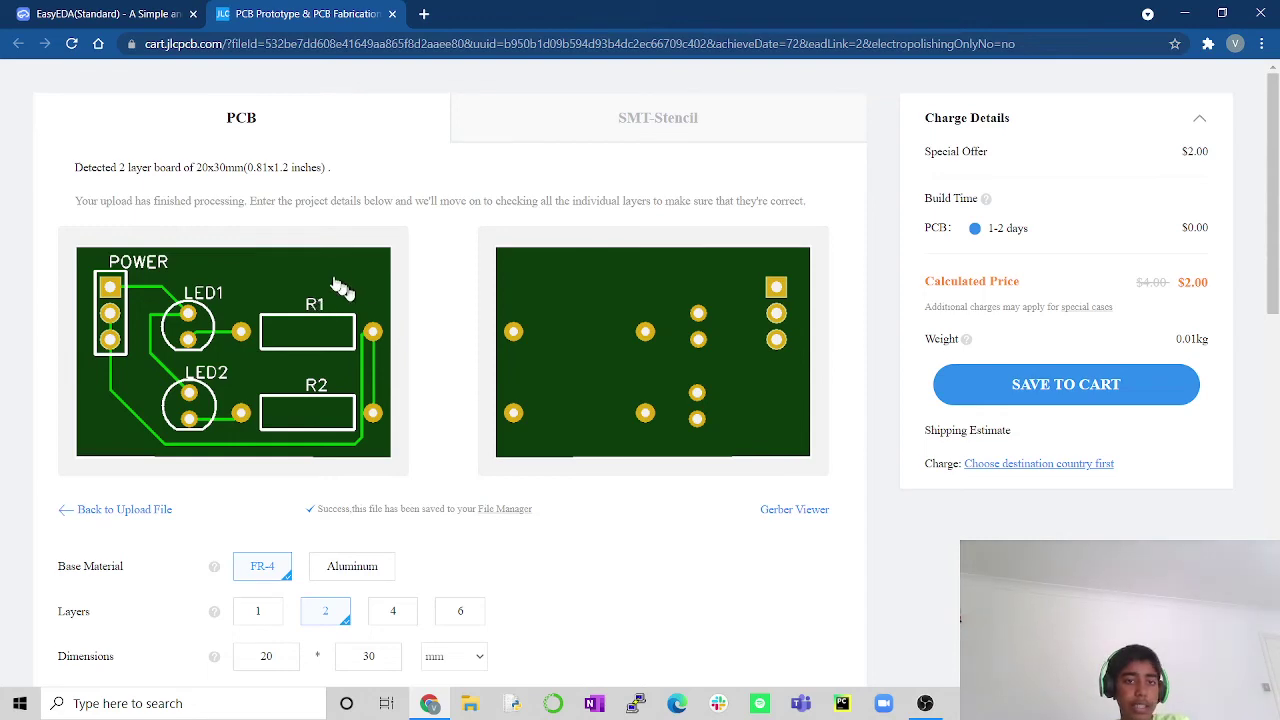
Review the uploaded board's base settings and the available PCB quantities, leaving the quantity at 5
scroll(350, 294, "down", 1)
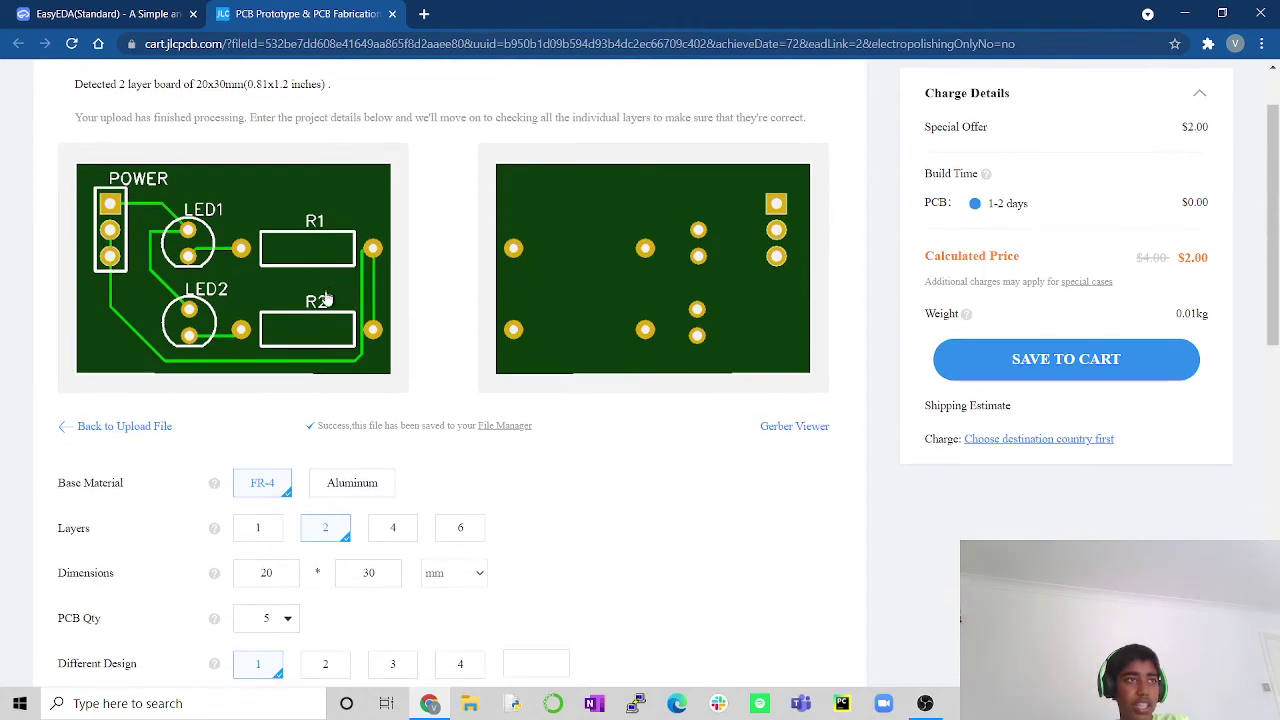
scroll(306, 412, "down", 2)
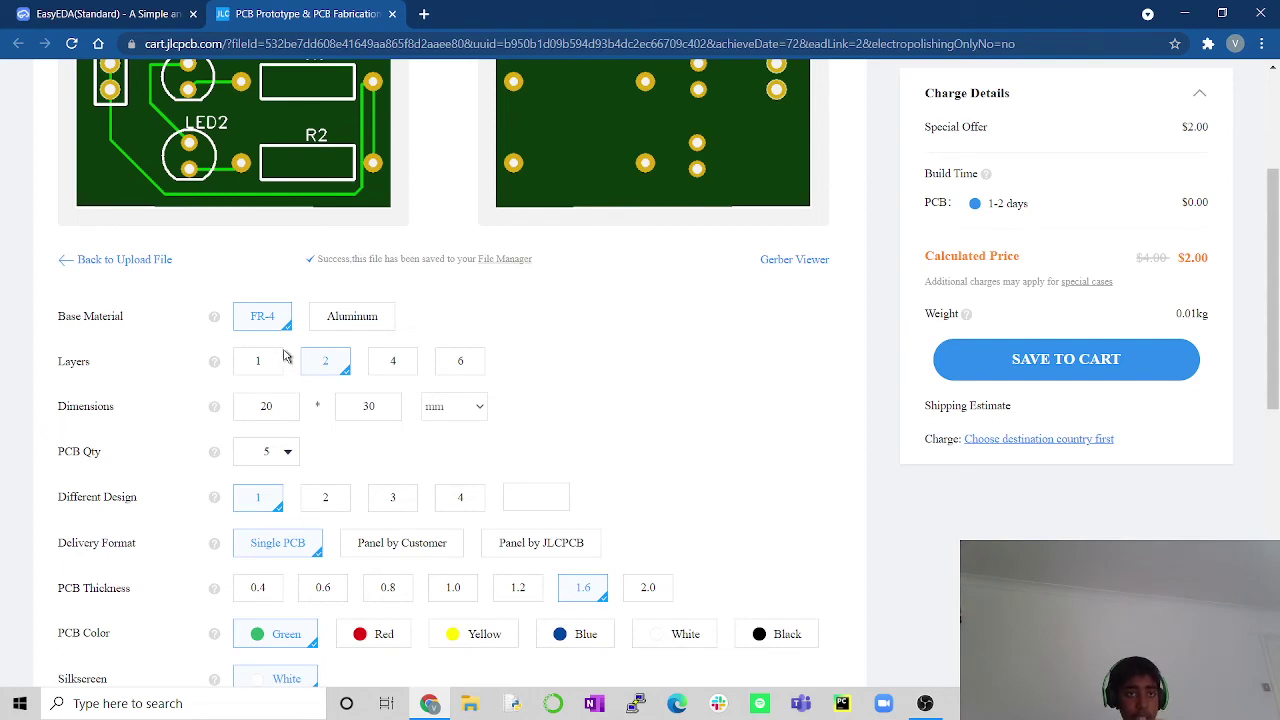
left_click(262, 455)
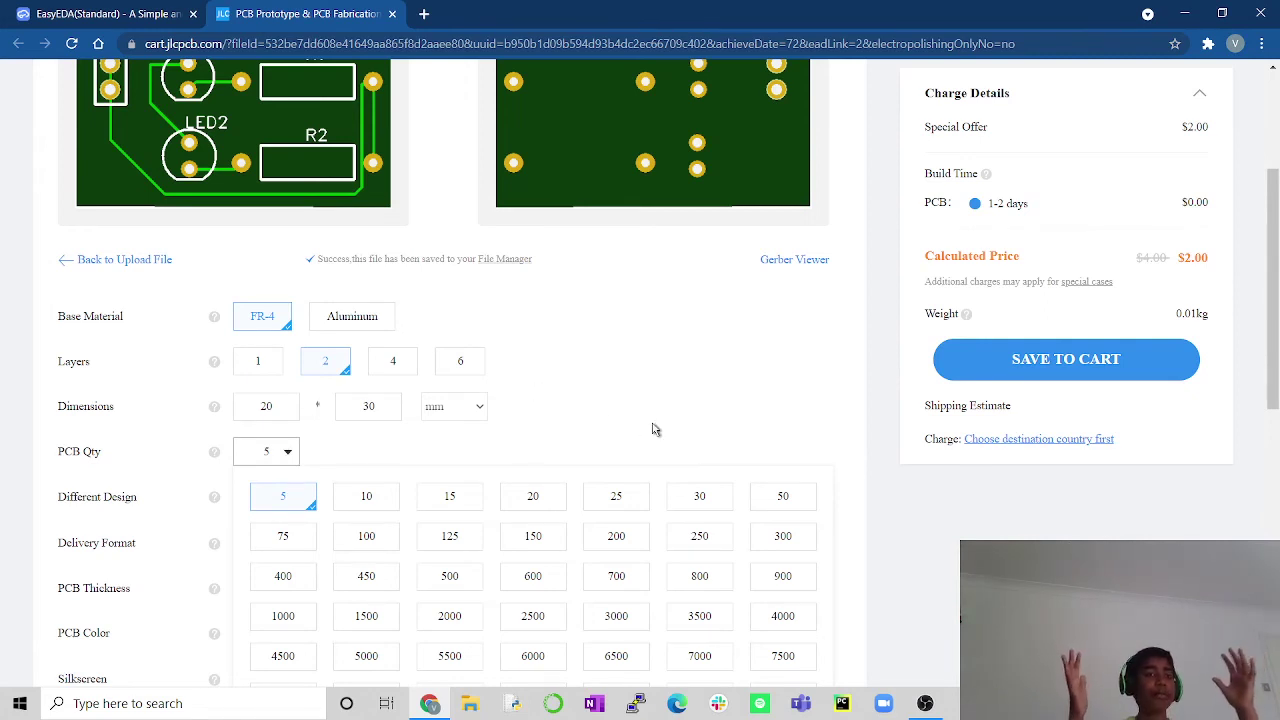
left_click(274, 451)
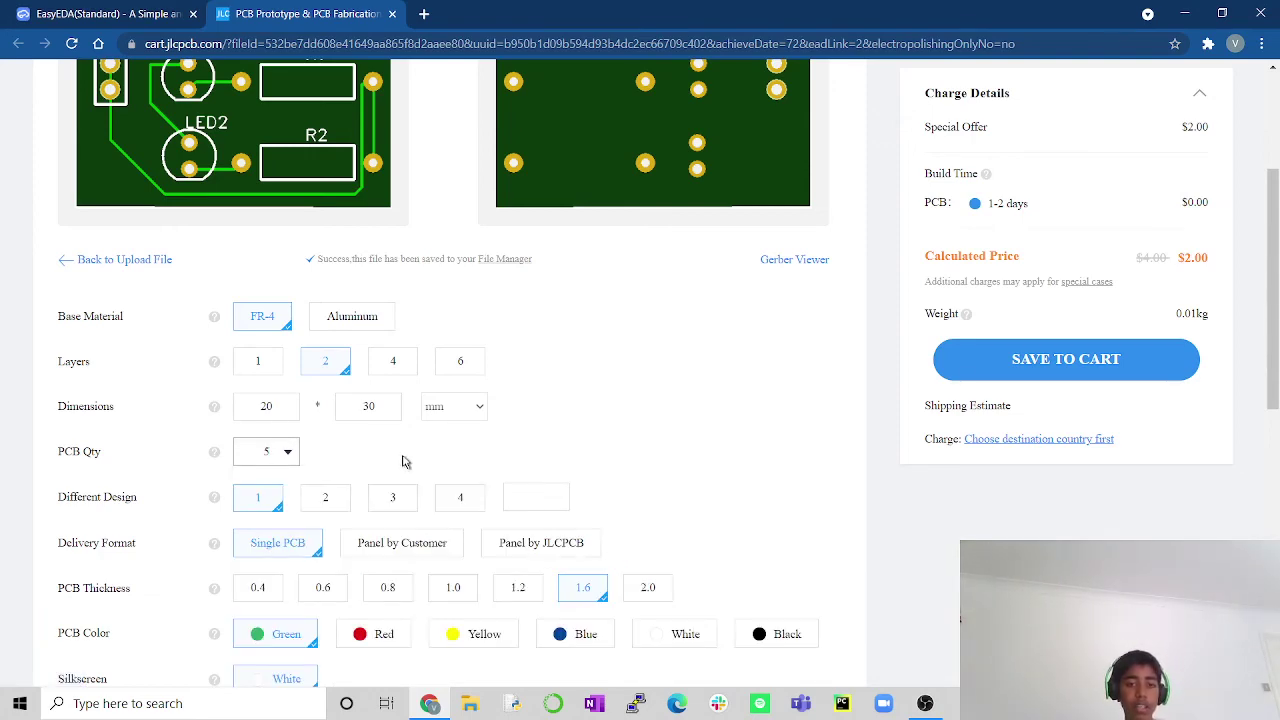
Set the PCB color to Black and check the board preview in that color
scroll(371, 508, "down", 2)
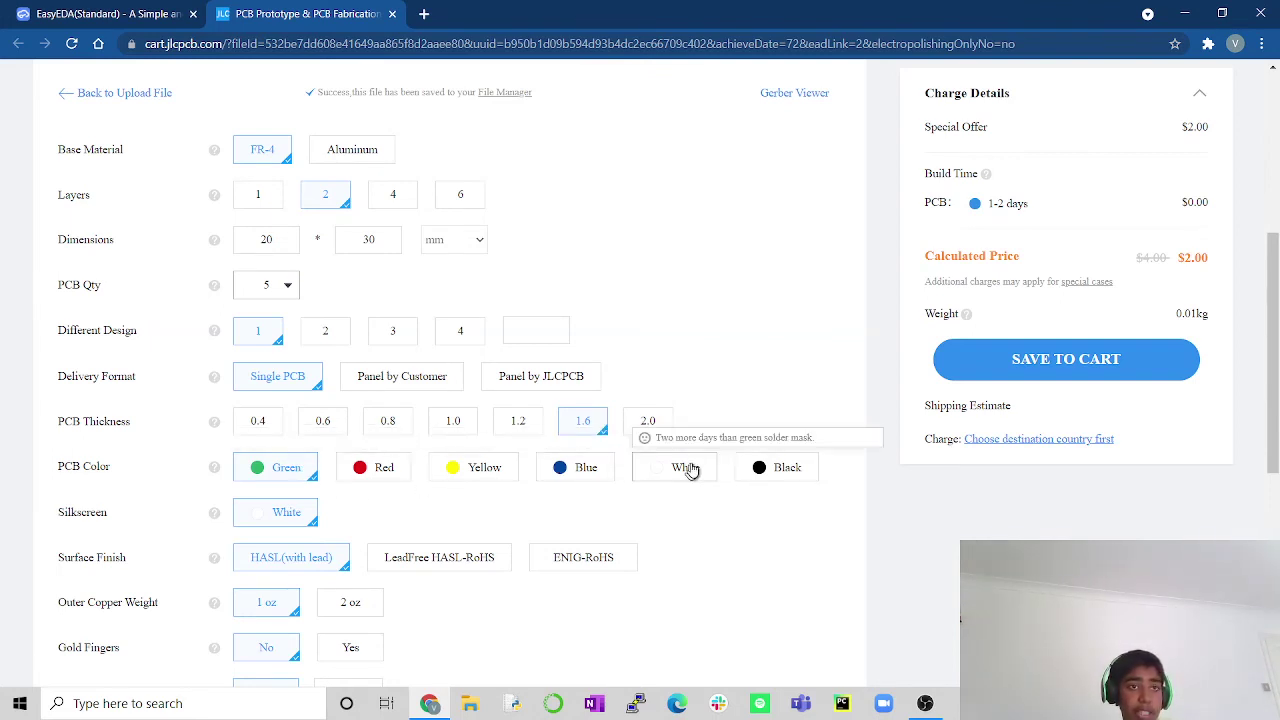
left_click(754, 475)
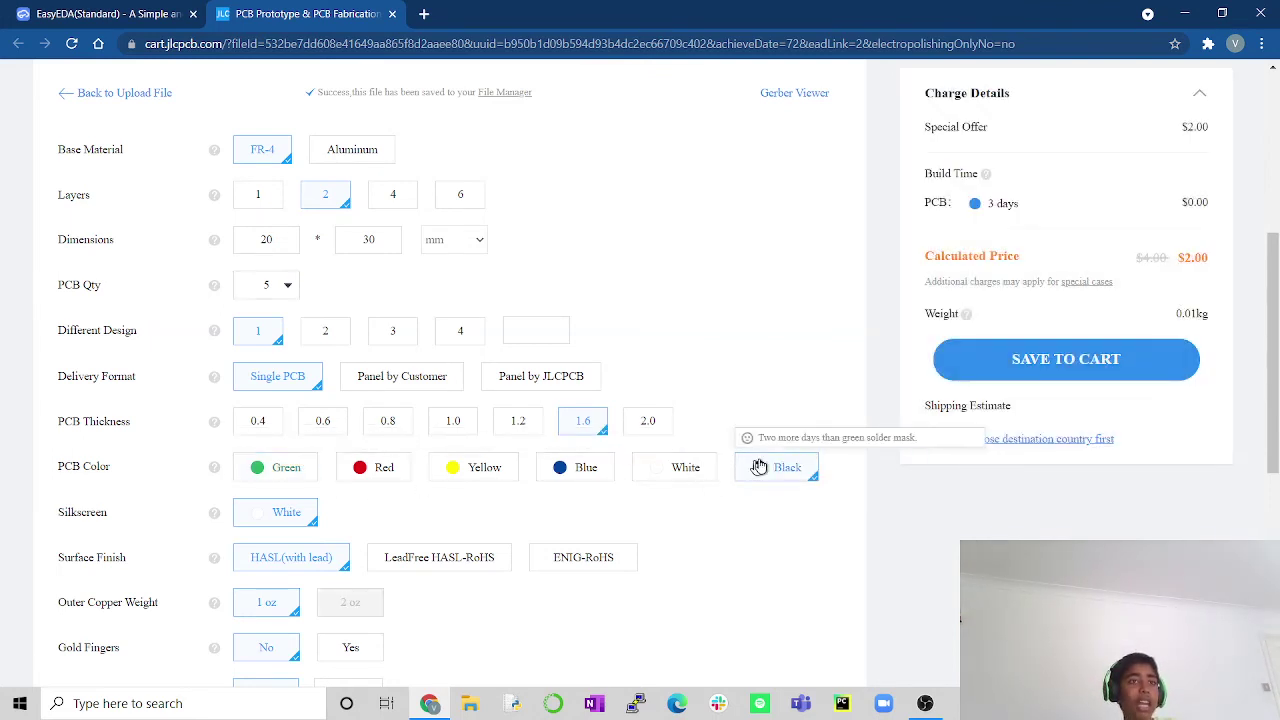
scroll(1049, 331, "up", 4)
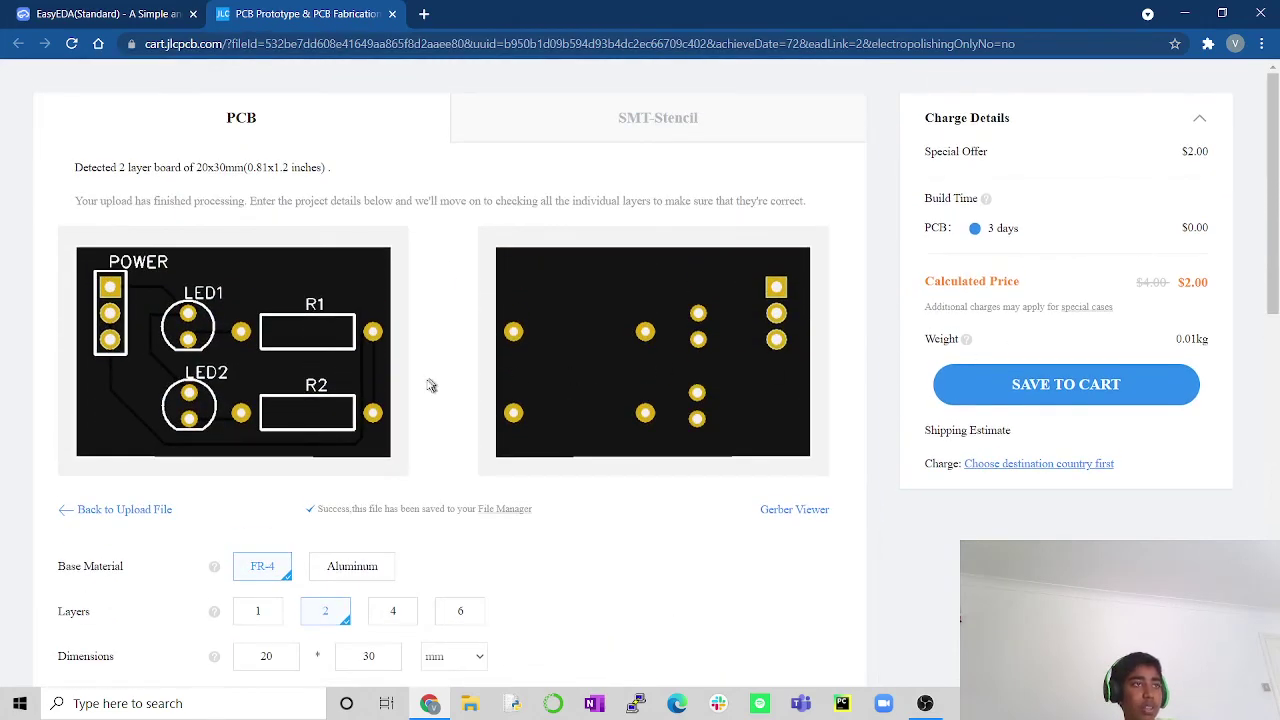
Set the board's surface finish to LeadFree HASL-RoHS
scroll(421, 389, "down", 6)
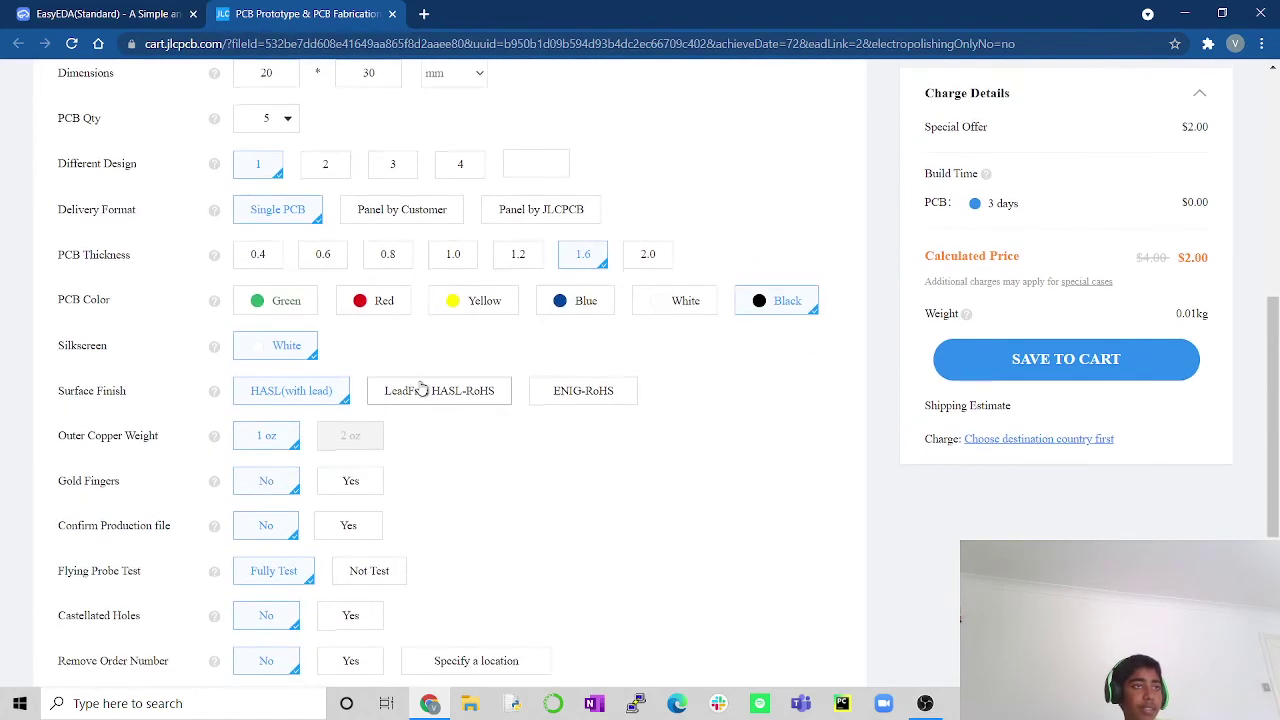
scroll(421, 389, "down", 1)
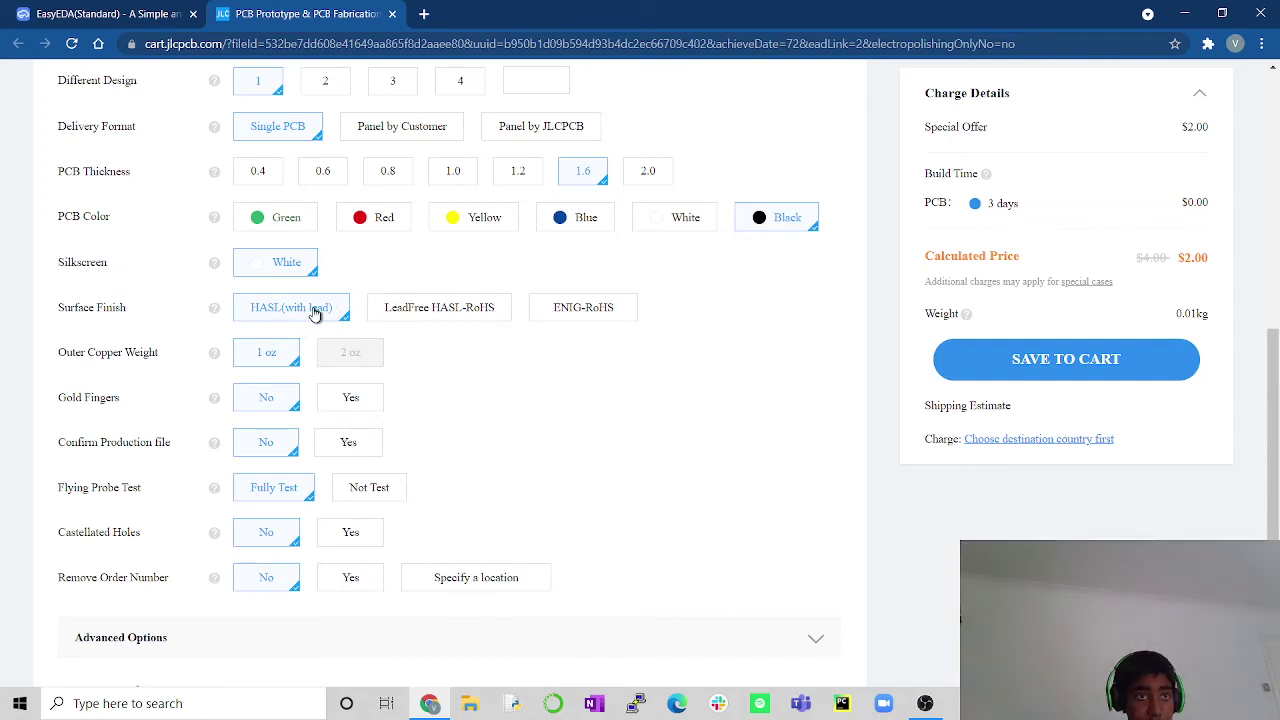
left_click(393, 314)
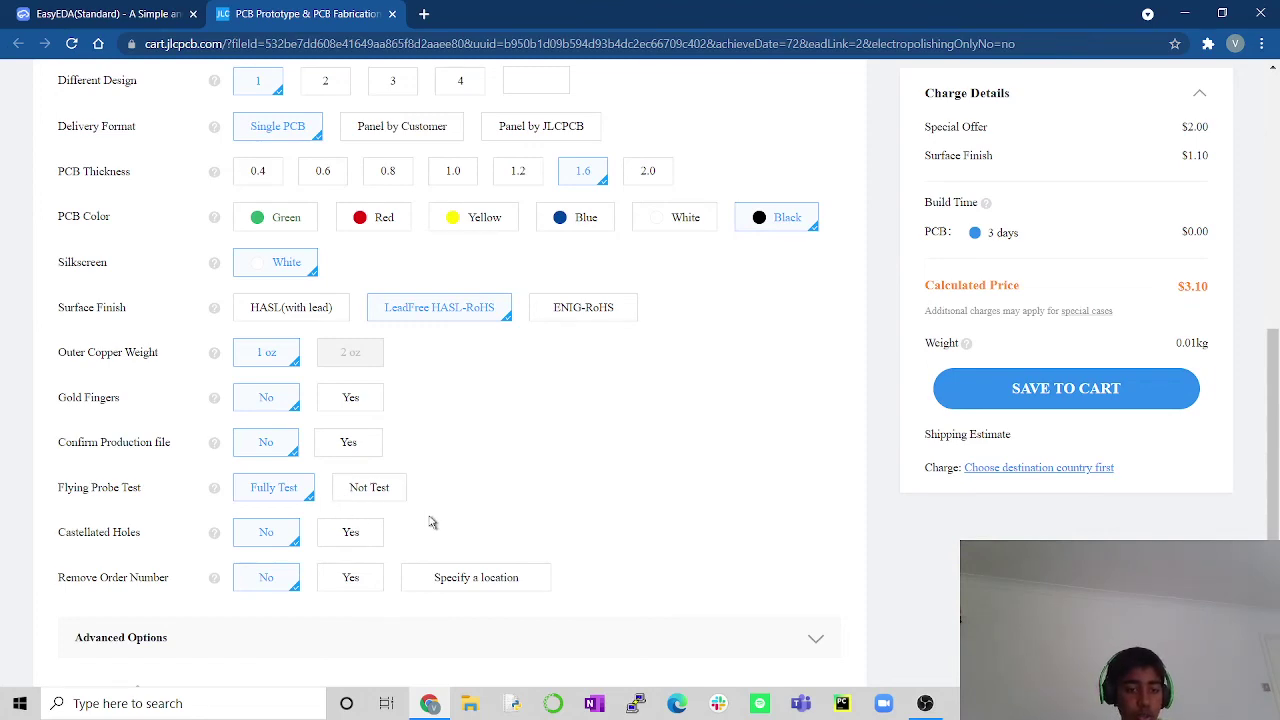
Review the board preview, the remaining fabrication options and the charge details of the order
scroll(430, 521, "down", 3)
scroll(427, 512, "up", 2)
scroll(427, 512, "up", 7)
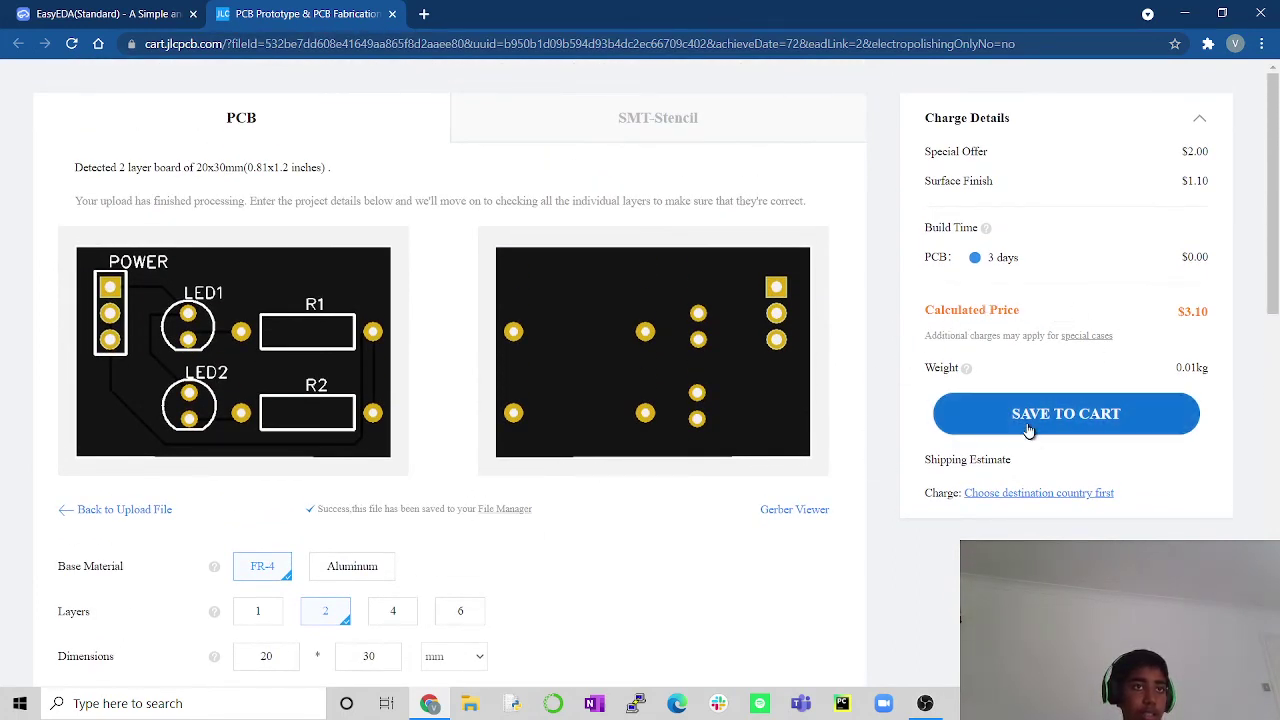
scroll(623, 466, "down", 8)
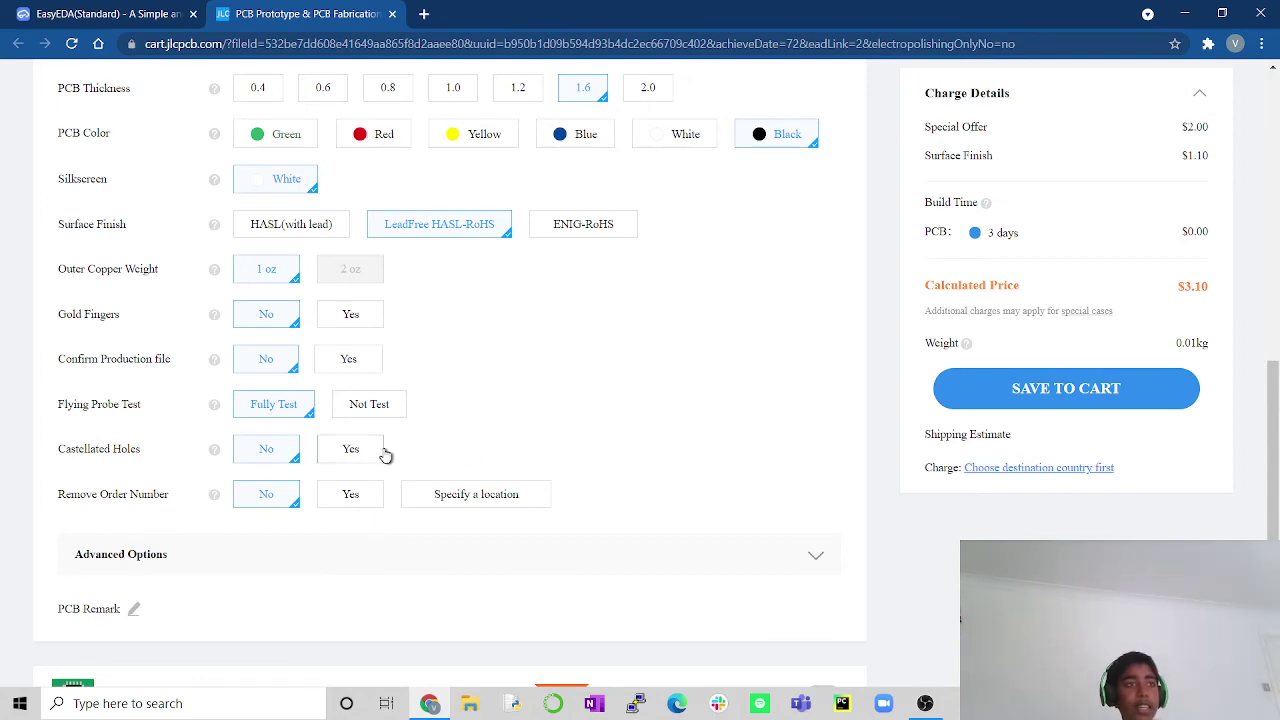
scroll(370, 386, "up", 4)
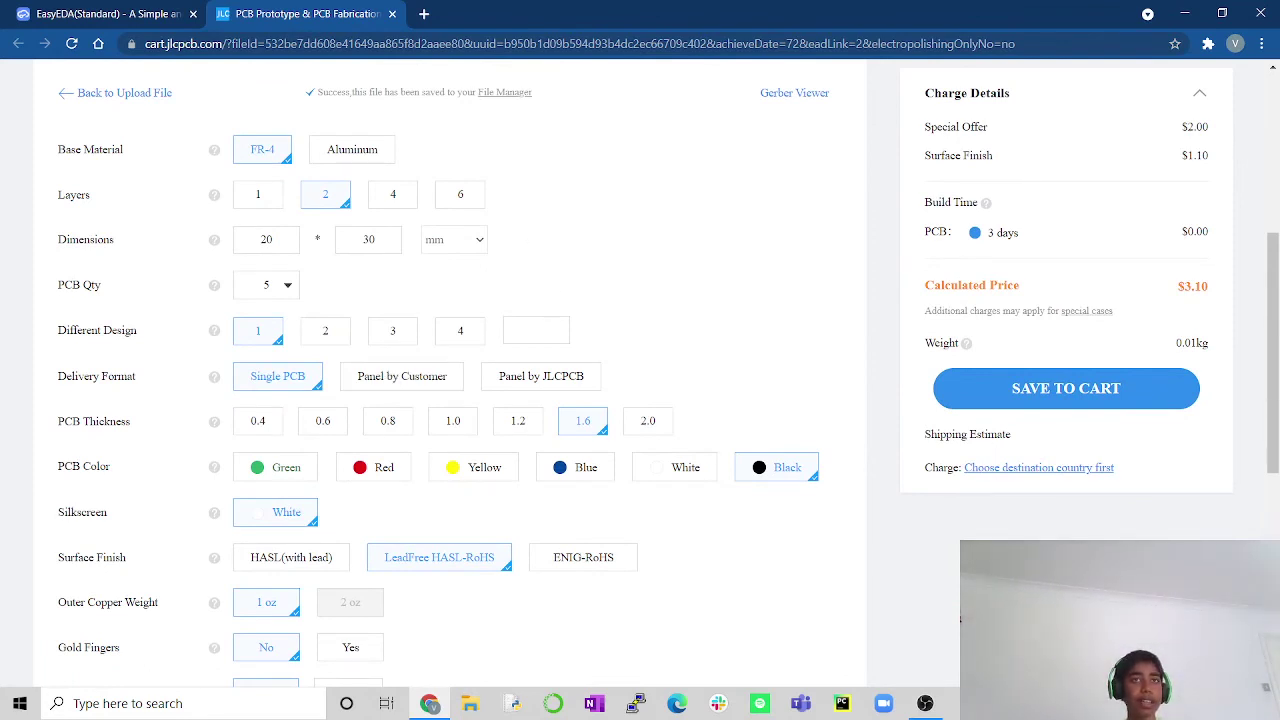
scroll(450, 380, "up", 5)
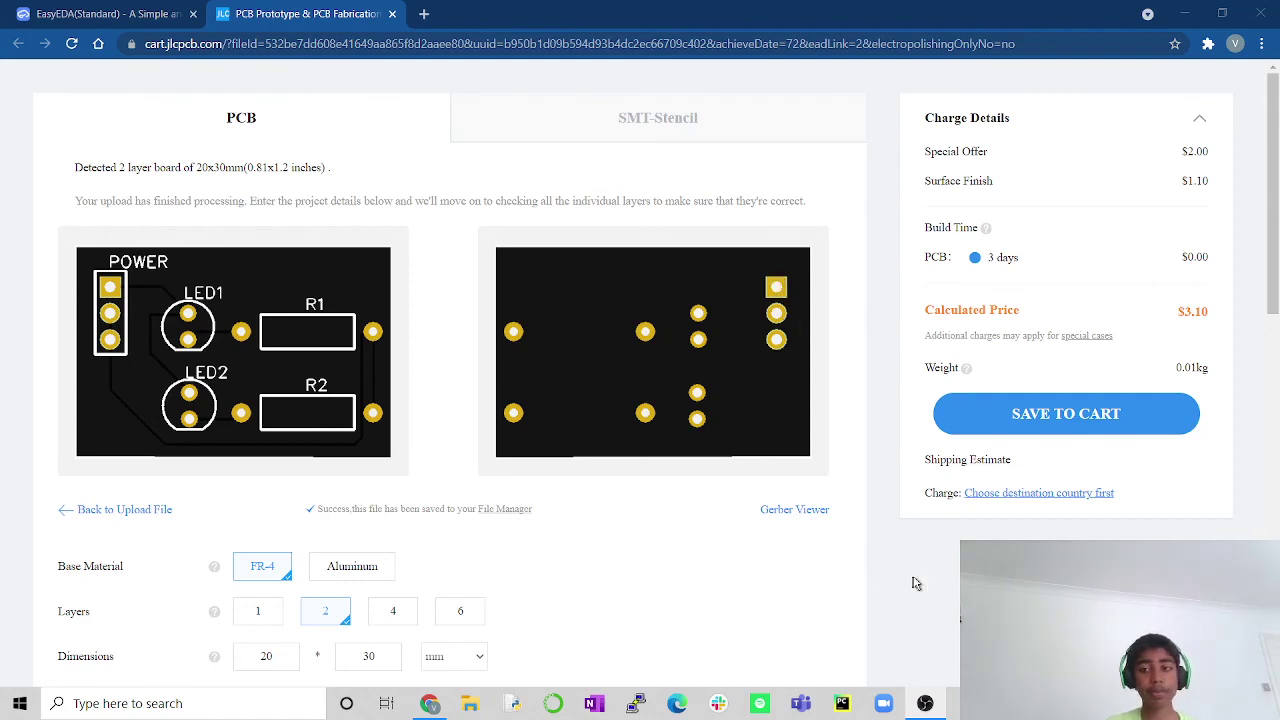
scroll(920, 575, "down", 2)
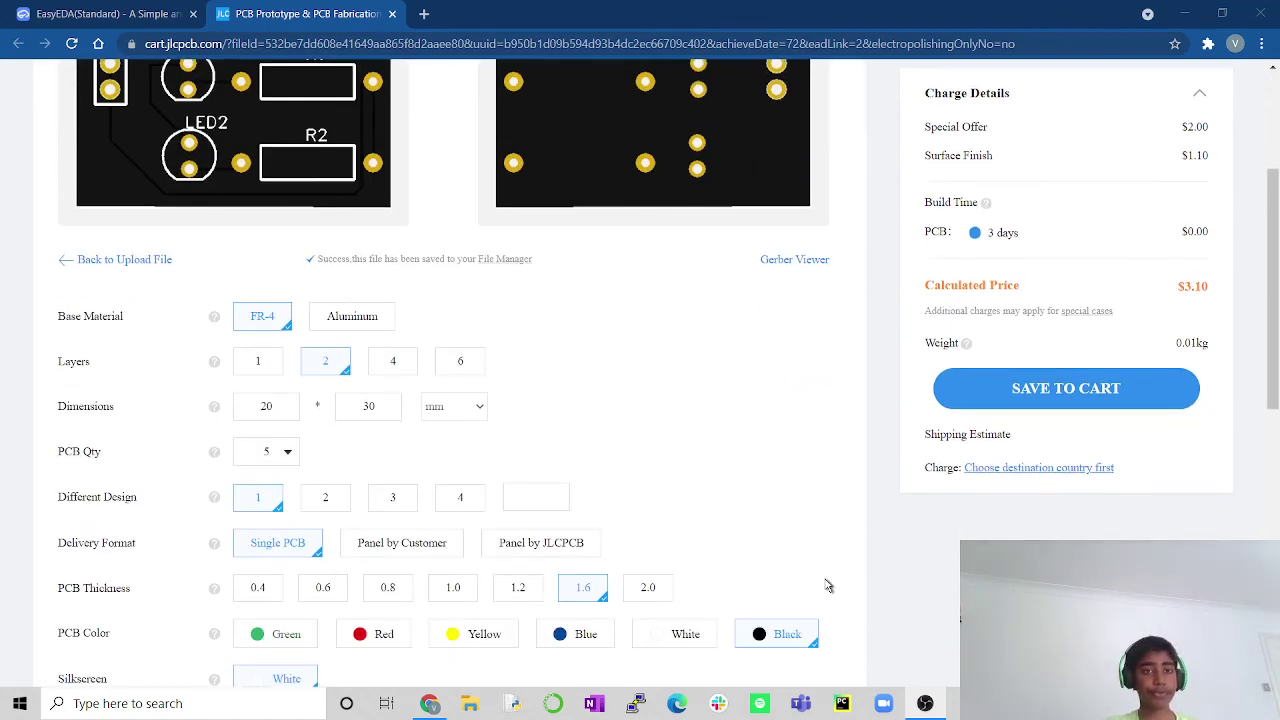